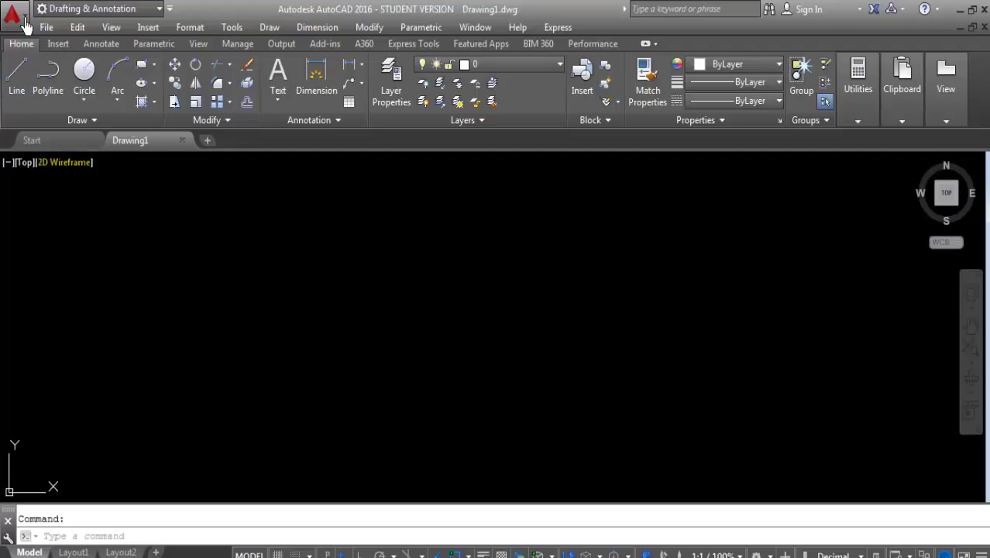
Bring up the application menu's Drawing Utilities to reach the Units option
left_click(14, 14)
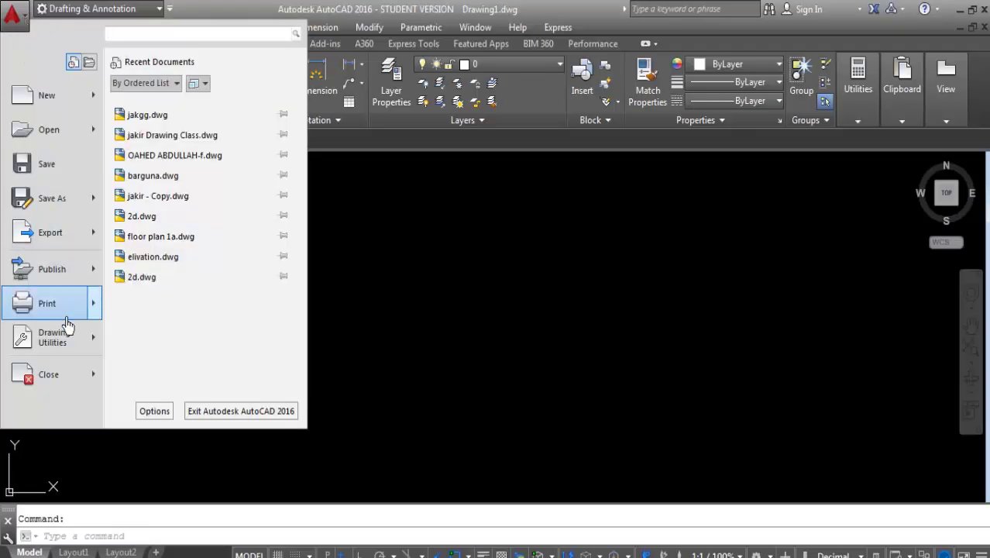
mouse_move(55, 337)
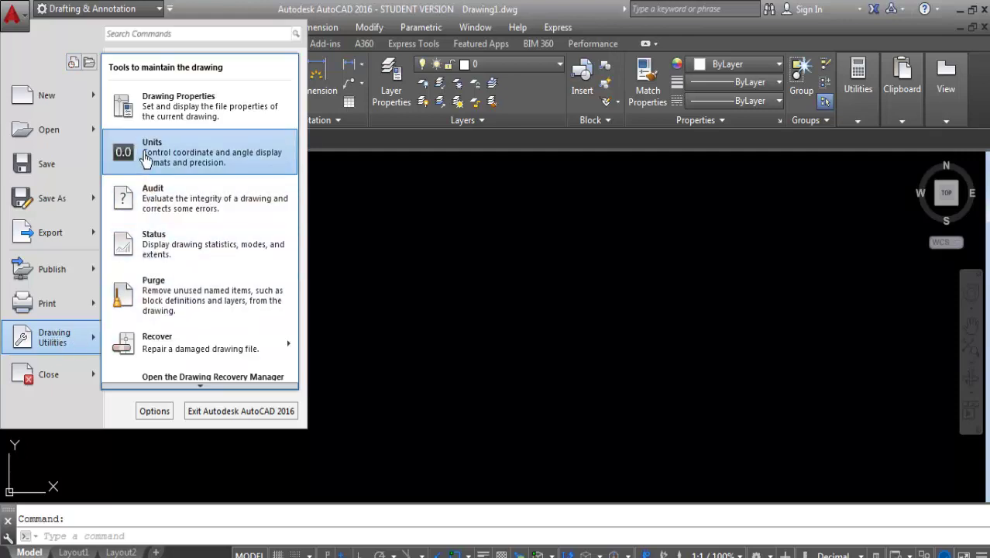
Set drawing units to Engineering with 0'-0.0" precision and Inches insertion scale
left_click(145, 159)
left_click(279, 172)
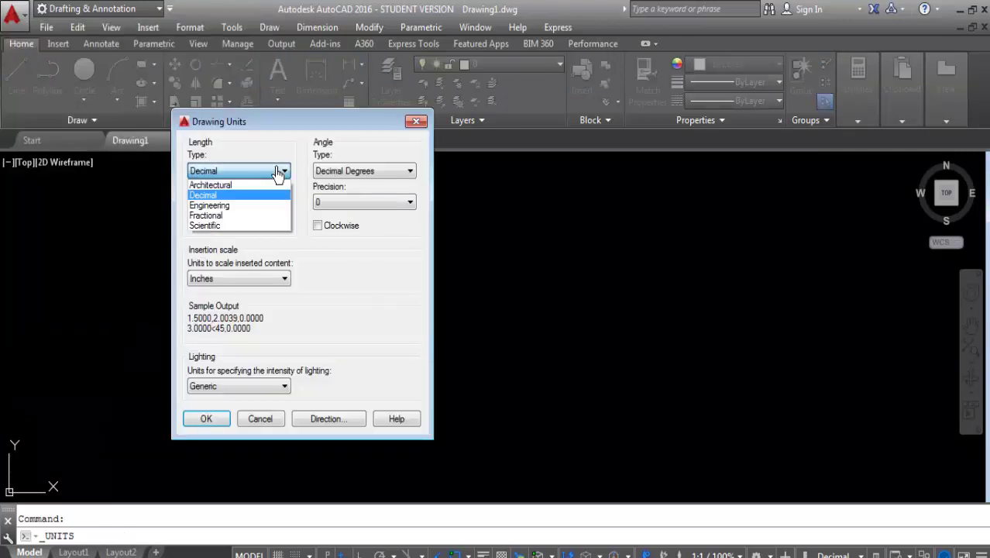
left_click(237, 207)
left_click(284, 202)
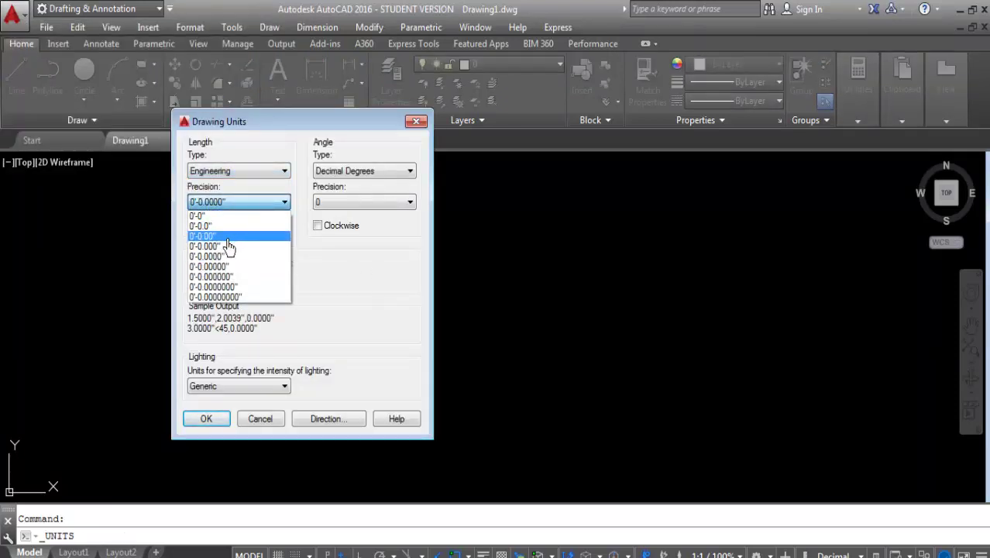
left_click(223, 229)
left_click(234, 279)
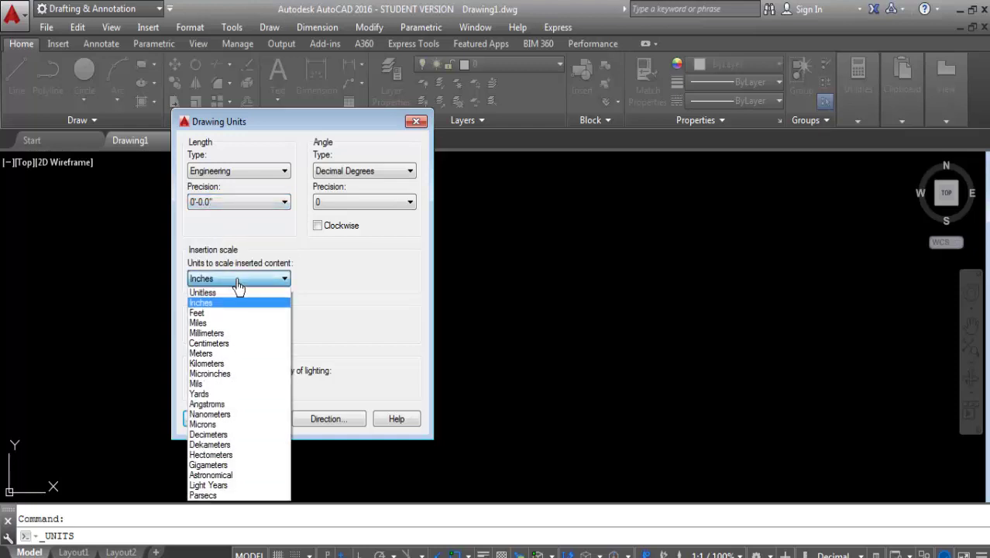
left_click(235, 281)
left_click(207, 421)
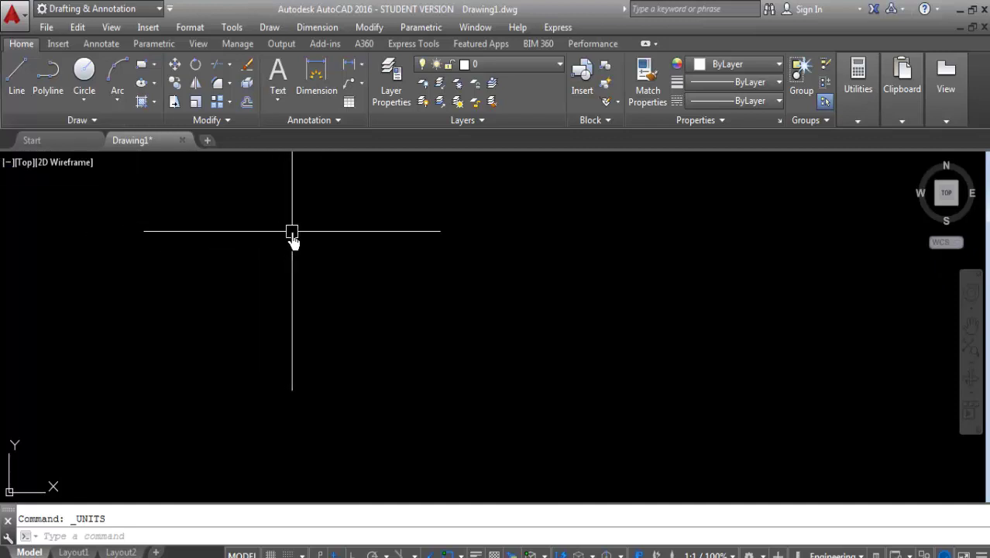
Recheck the units with UN, confirming Engineering and 0'-0.0" precision
type("l")
key("BackSpace")
type("UN")
key("Return")
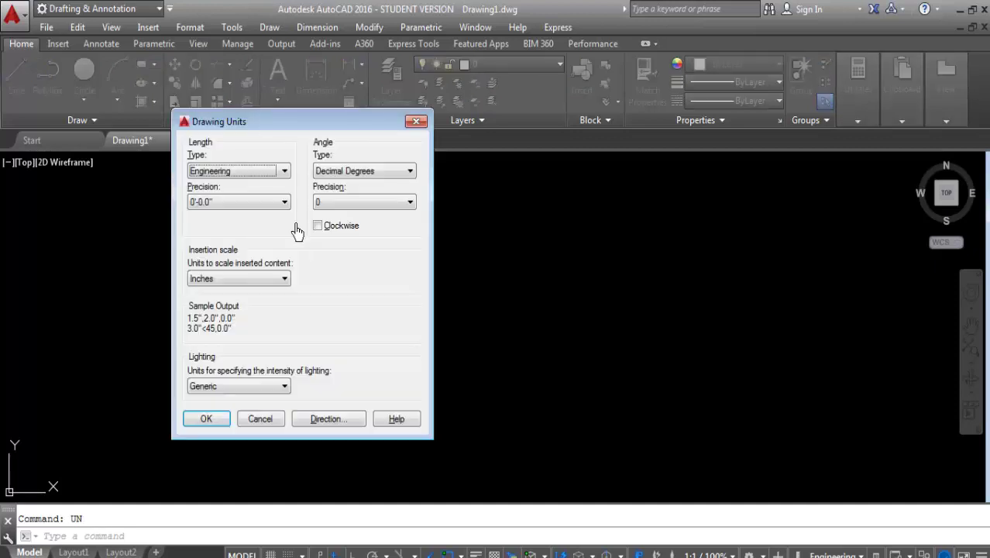
left_click(278, 172)
left_click(230, 206)
left_click(232, 203)
left_click(222, 225)
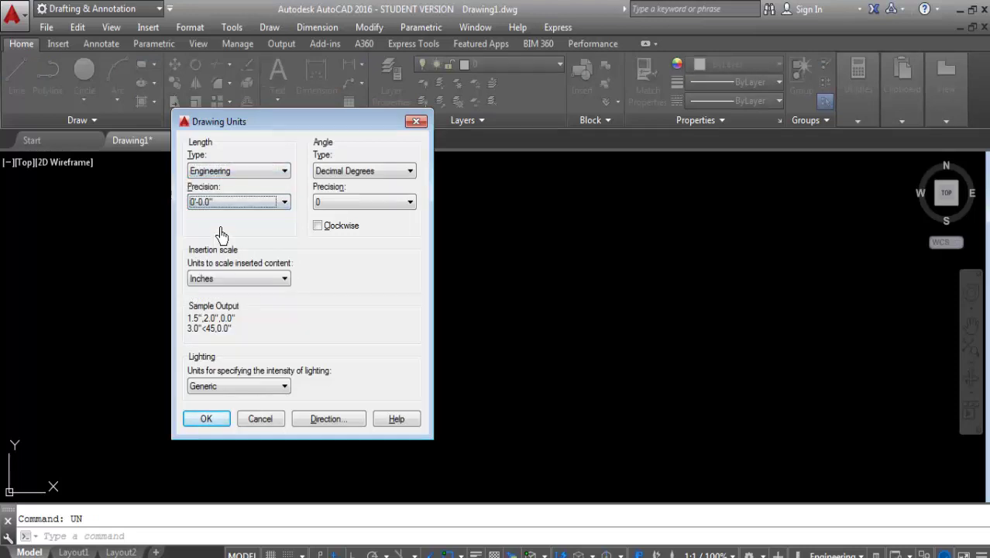
left_click(210, 419)
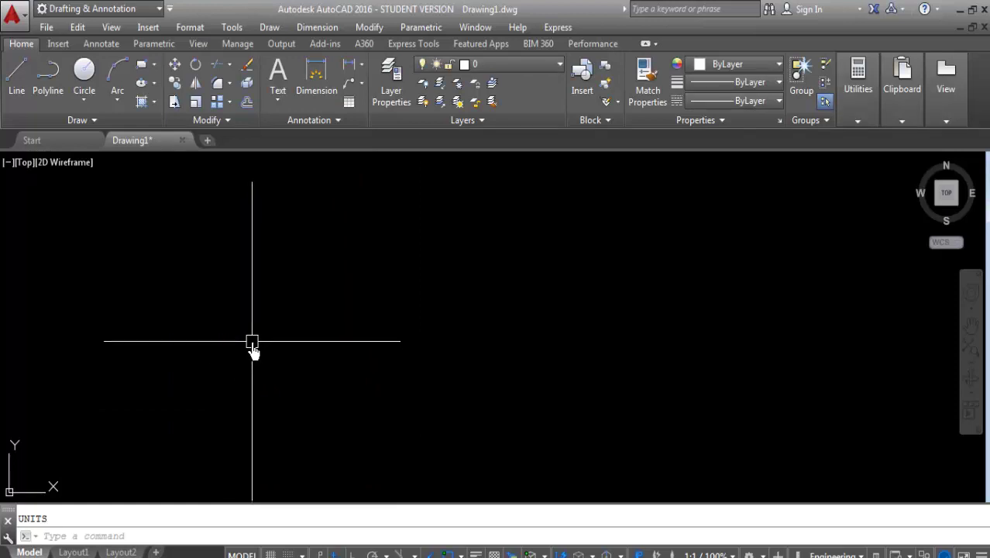
Draw a rectangle by dimensions, 30' long and 36' wide
type("REC")
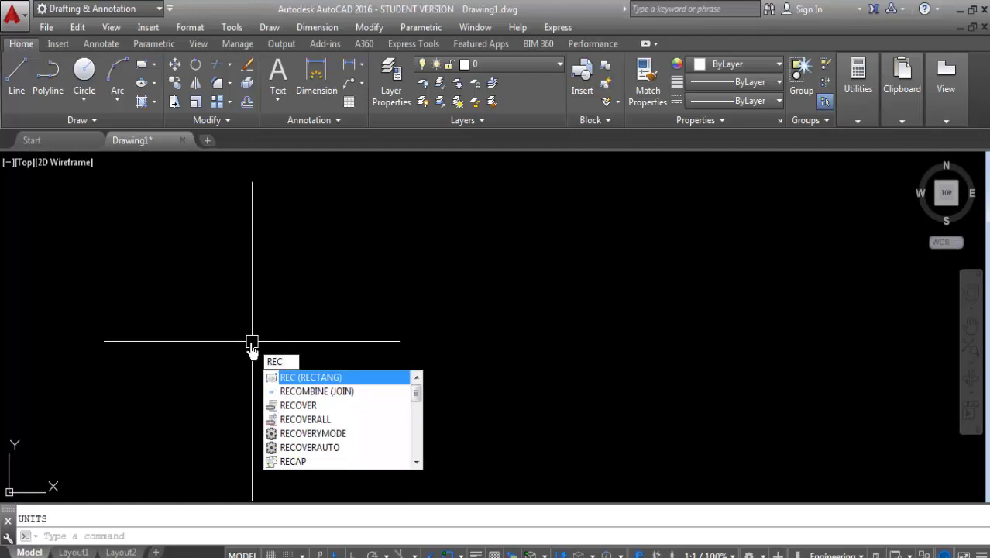
key("Return")
left_click(289, 235)
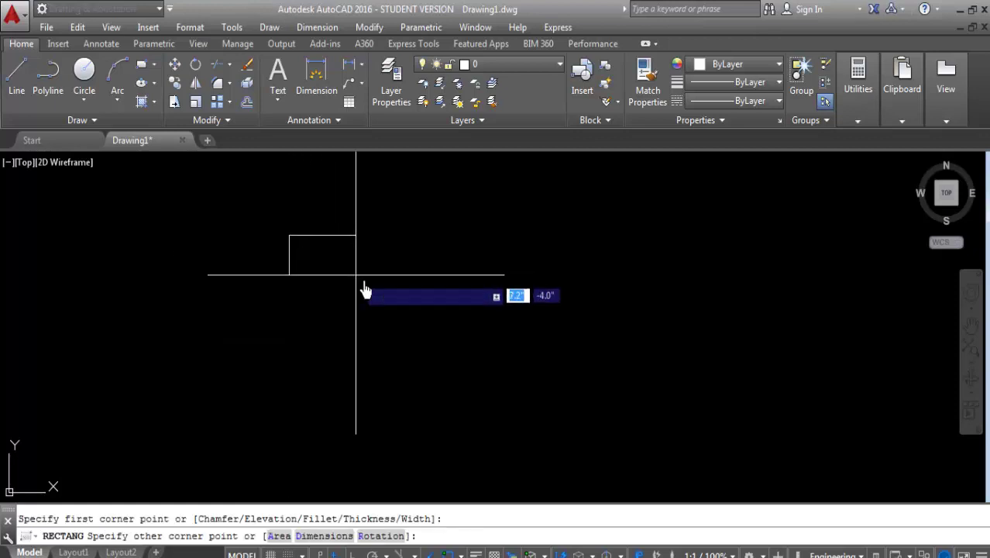
right_click(484, 381)
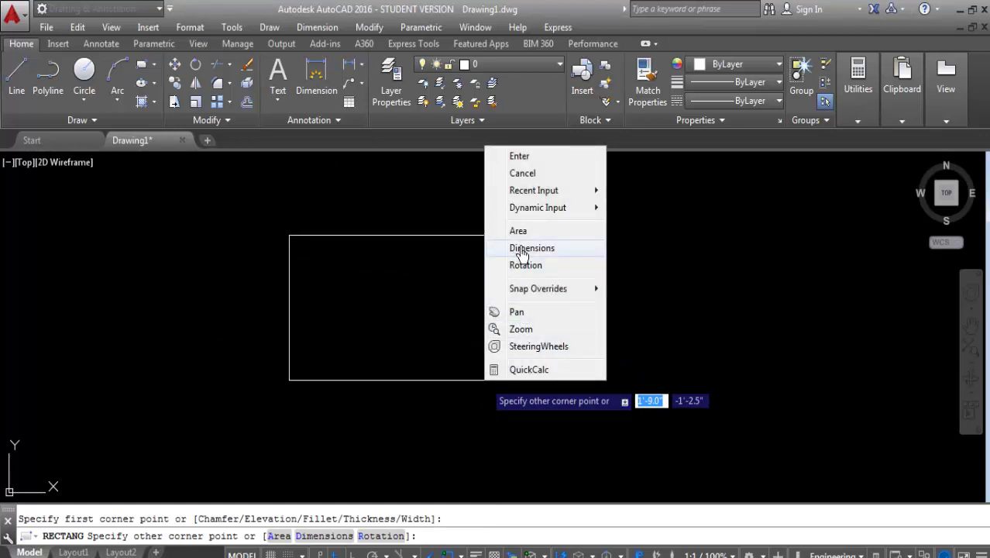
left_click(521, 248)
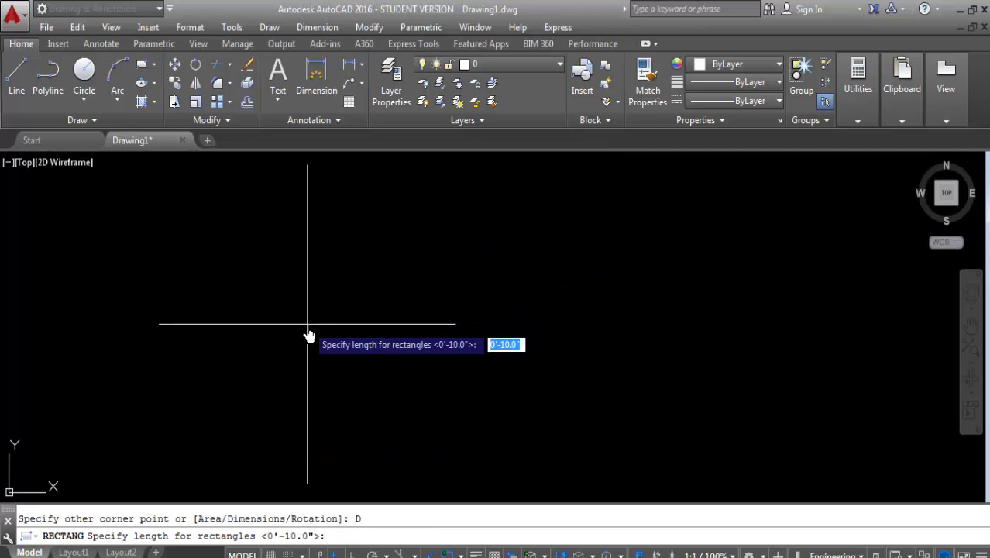
type("30")
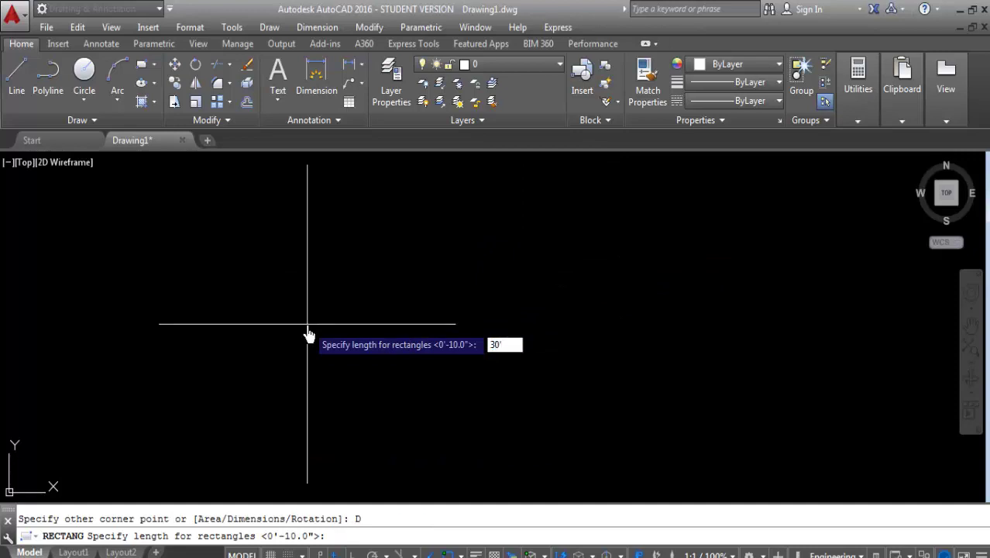
key("Return")
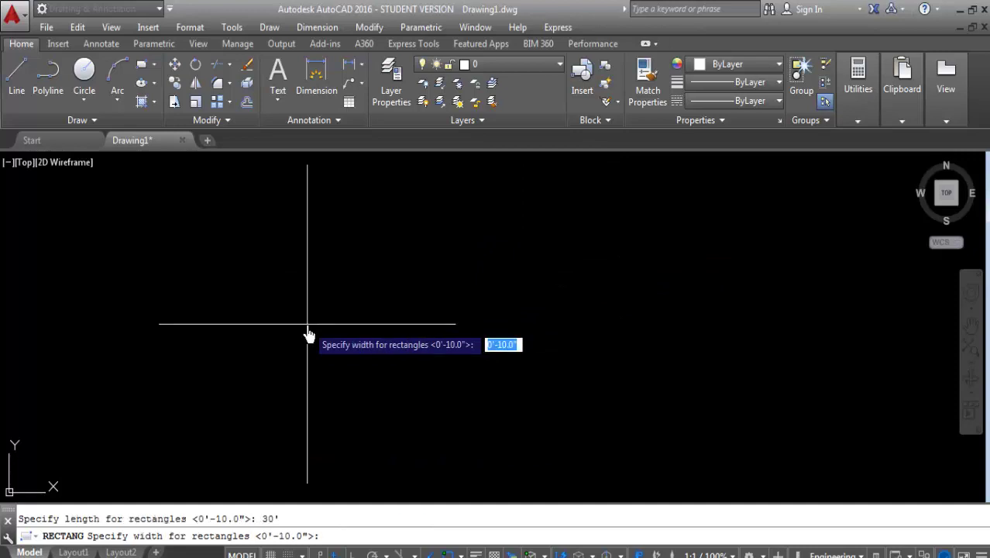
type("36")
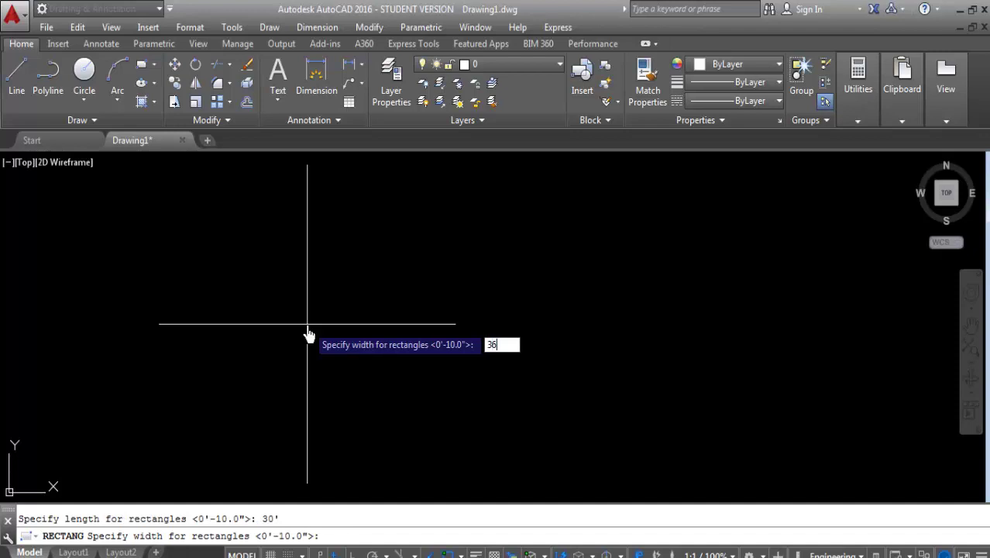
key("Return")
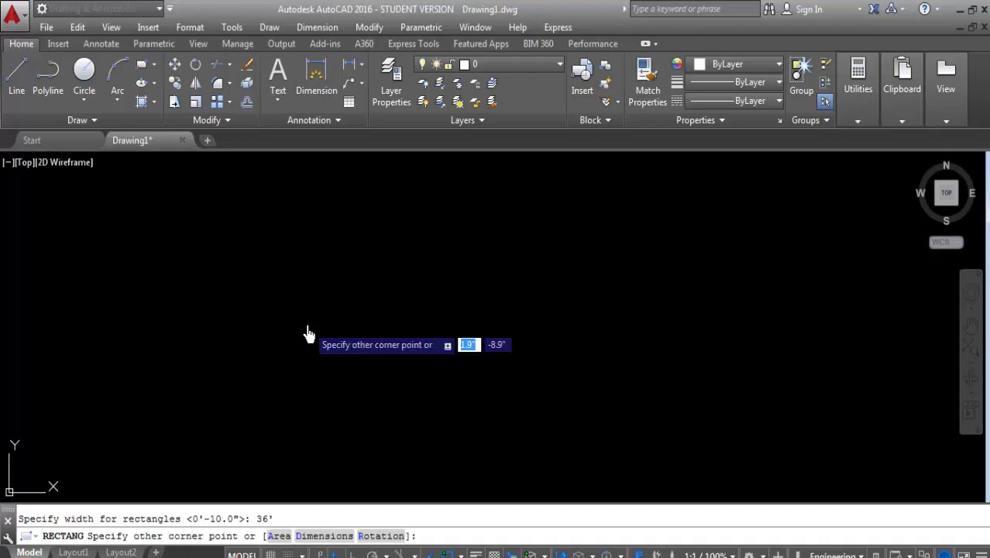
left_click(309, 333)
Zoom to fit the whole rectangle and pan it into position
right_click(323, 276)
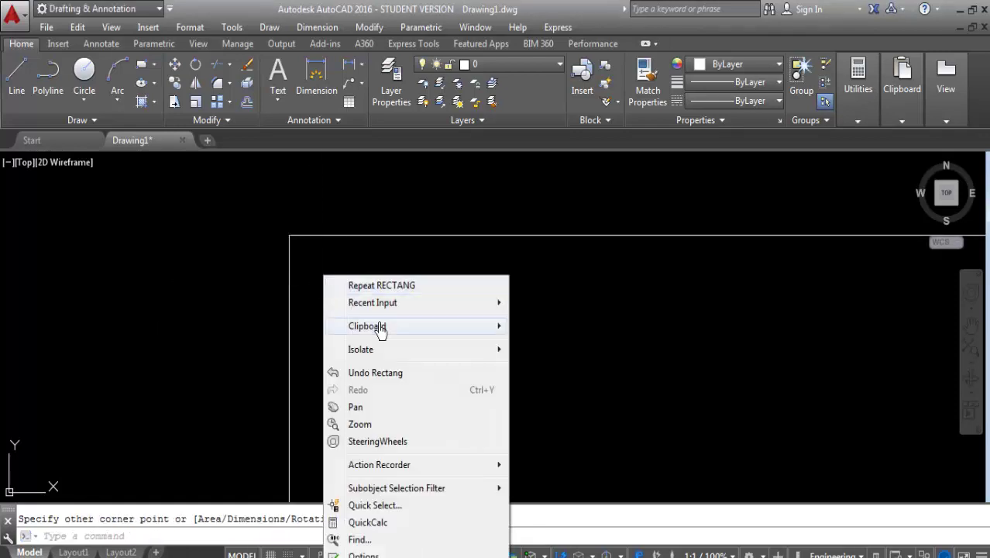
left_click(359, 424)
right_click(386, 296)
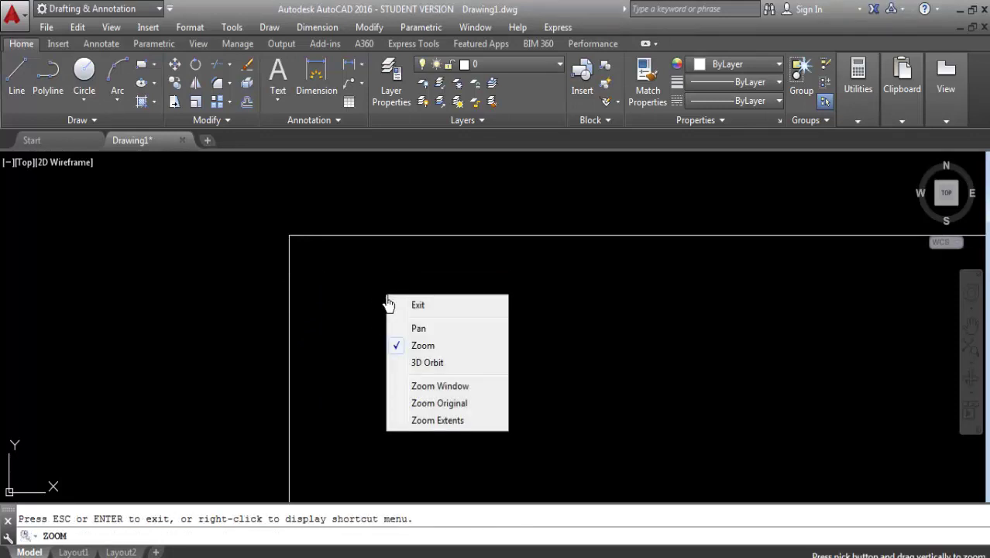
left_click(437, 421)
right_click(447, 294)
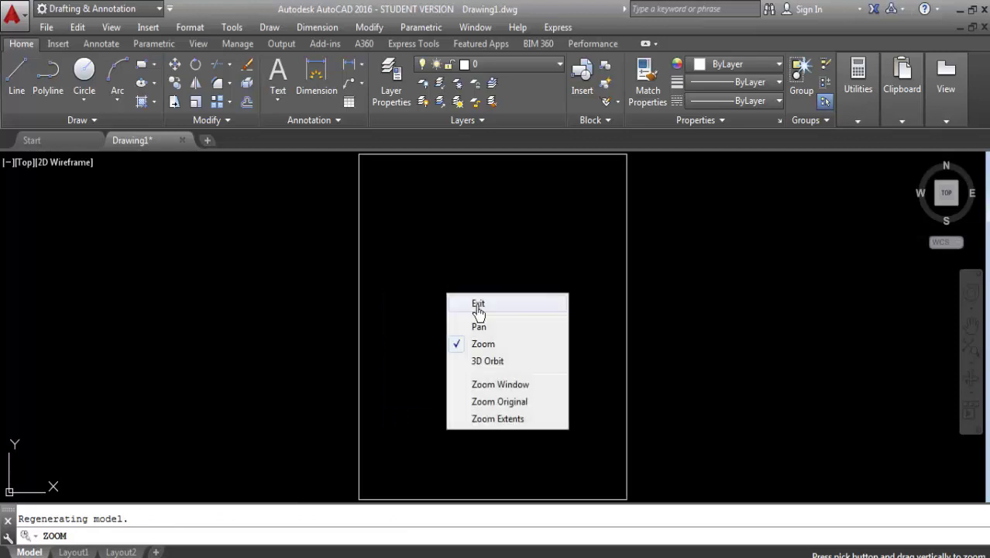
left_click(480, 308)
middle_click_drag(526, 299, 386, 323)
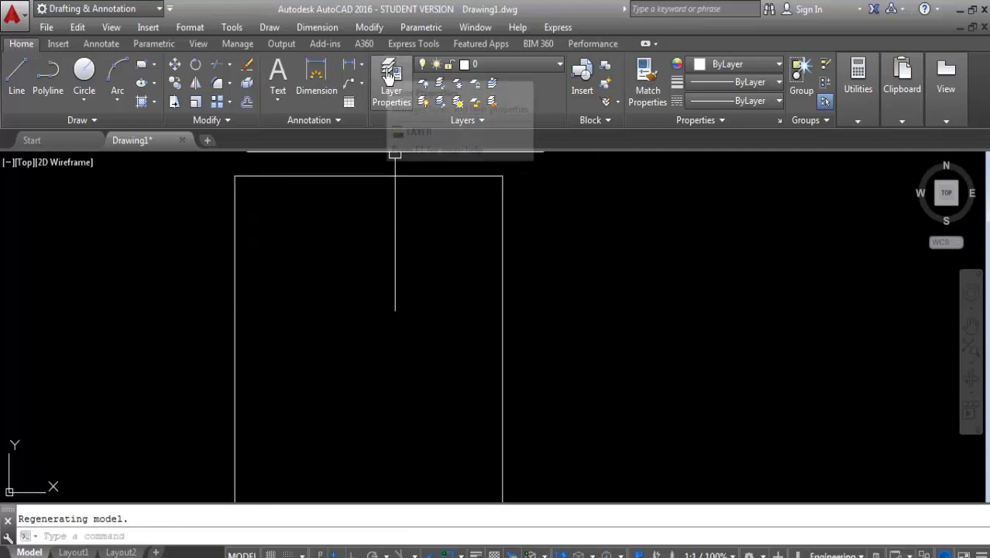
Create three new layers in the Layer Properties Manager
left_click(387, 77)
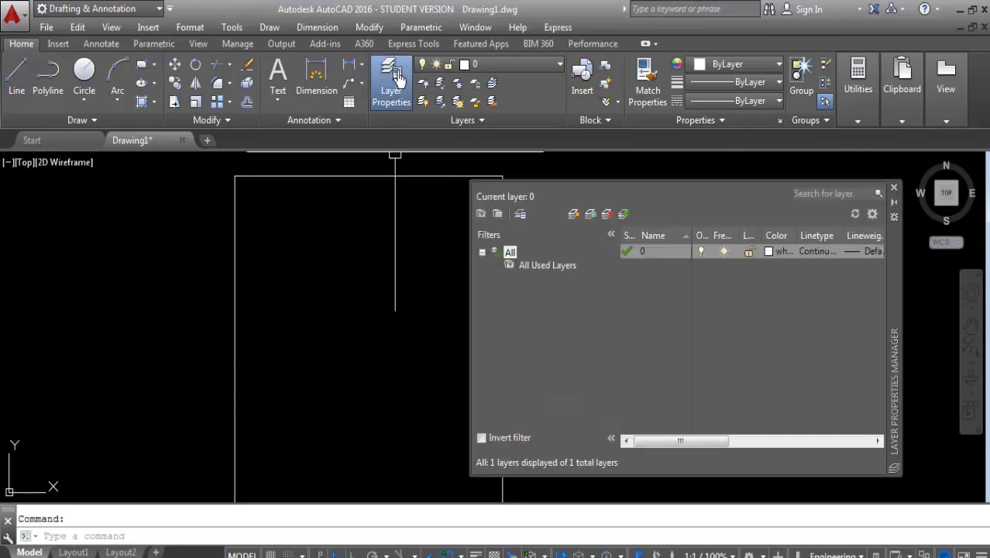
left_click_drag(896, 307, 707, 272)
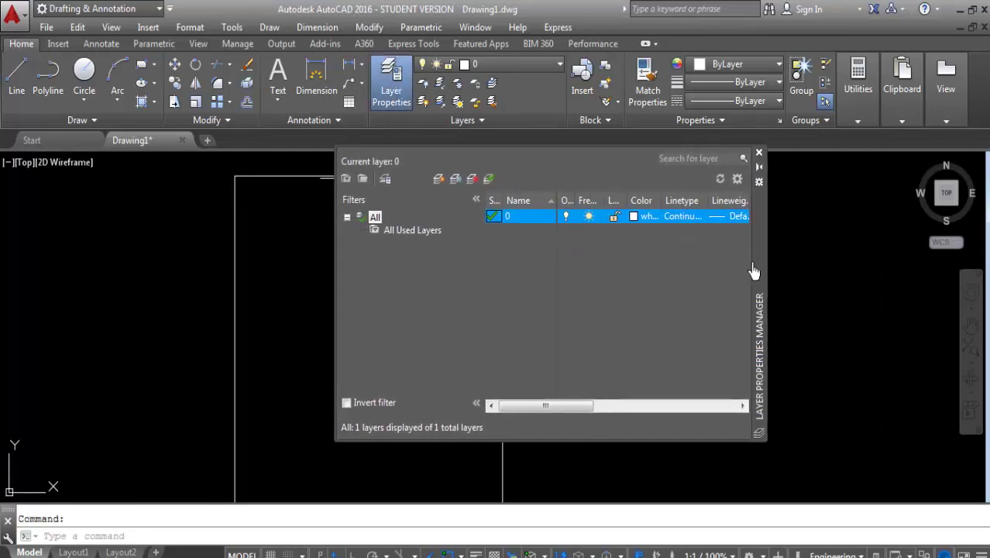
right_click(478, 271)
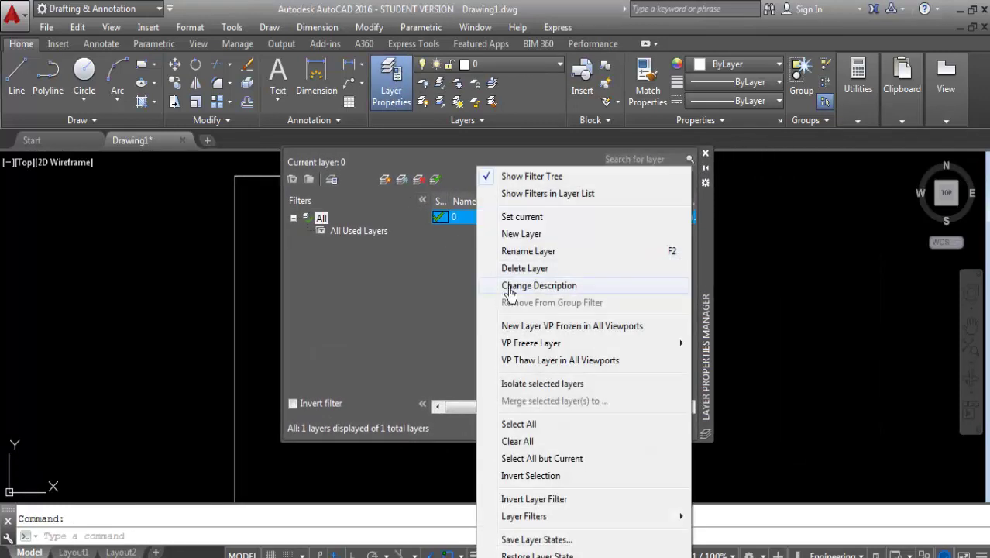
left_click(511, 234)
right_click(470, 259)
left_click(511, 233)
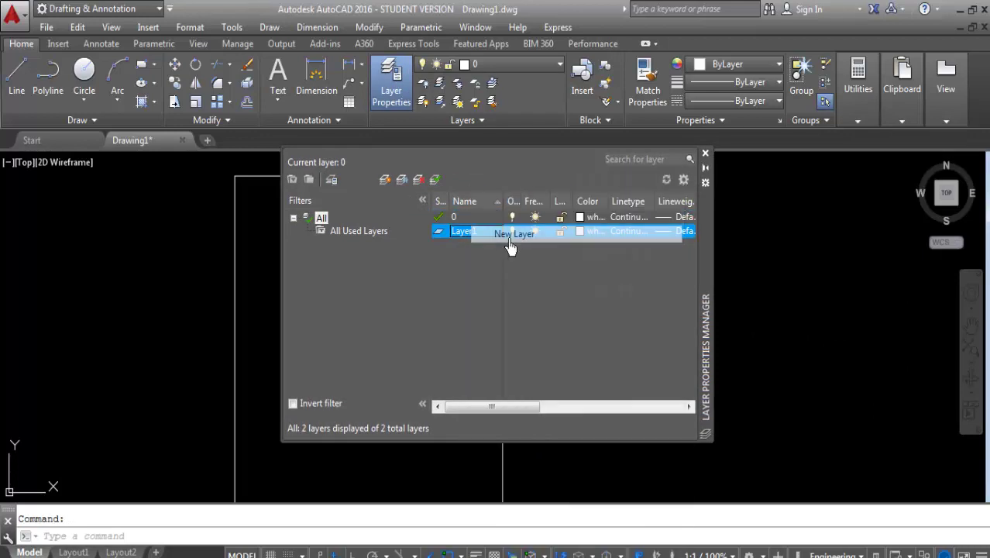
right_click(477, 304)
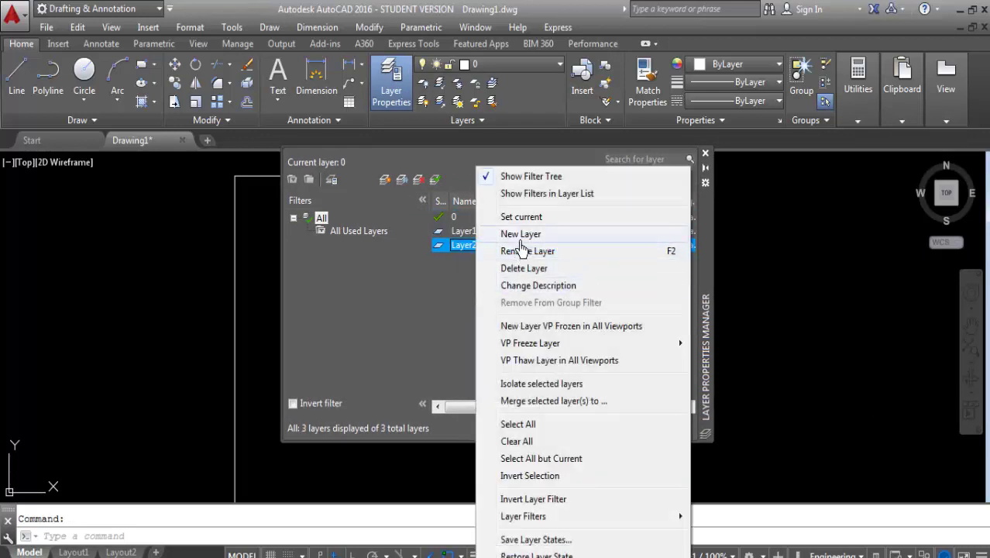
left_click(522, 233)
type("wall")
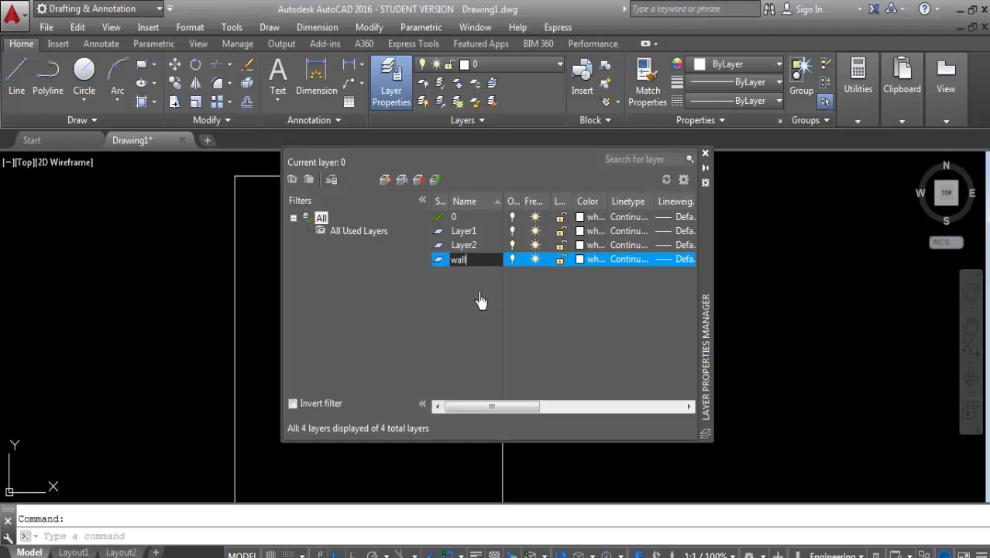
Name the new layers, including the wall layer and renaming Layer1
left_click(484, 247)
left_click(498, 251)
type("door")
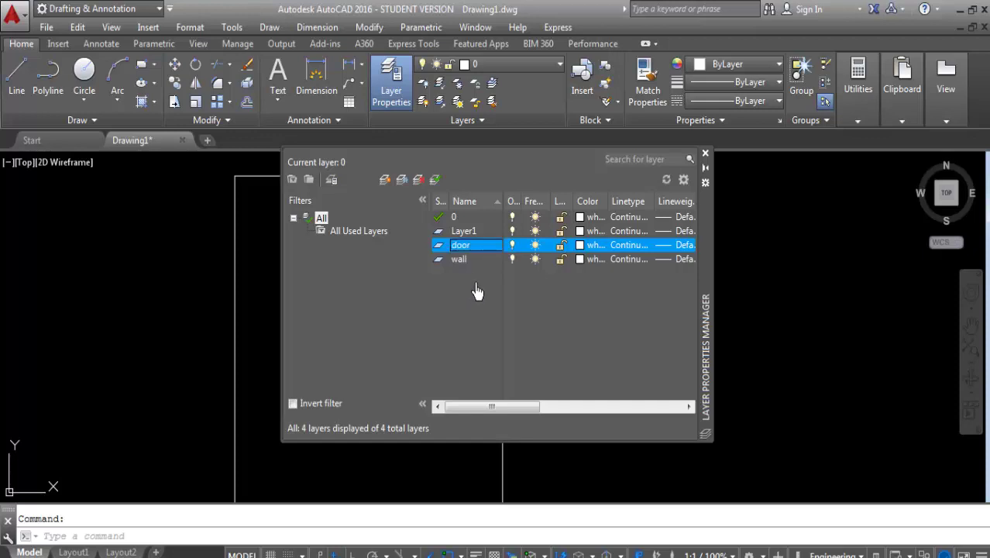
left_click(478, 232)
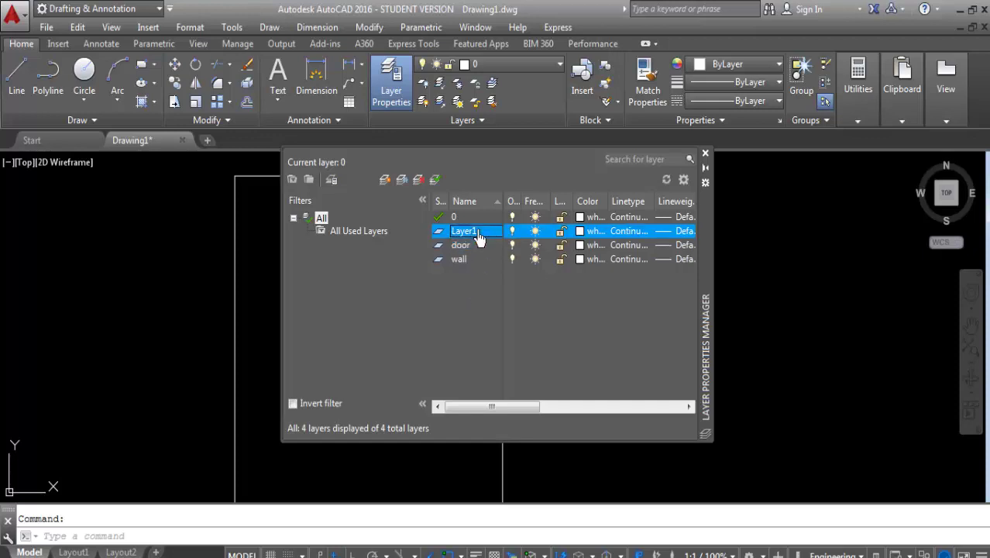
left_click(482, 234)
key("Return")
Add two more layers named stait and Layer1
right_click(464, 302)
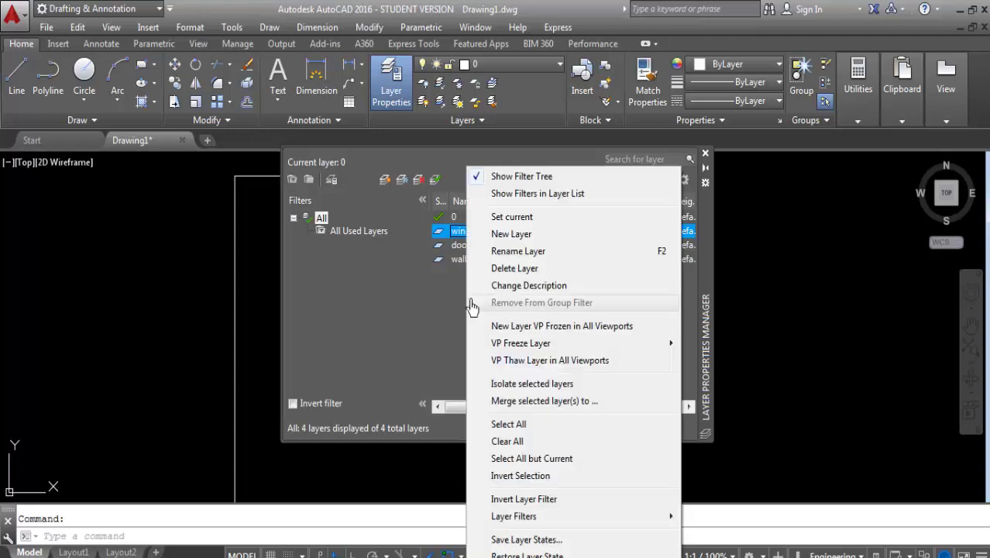
left_click(511, 234)
type("stait")
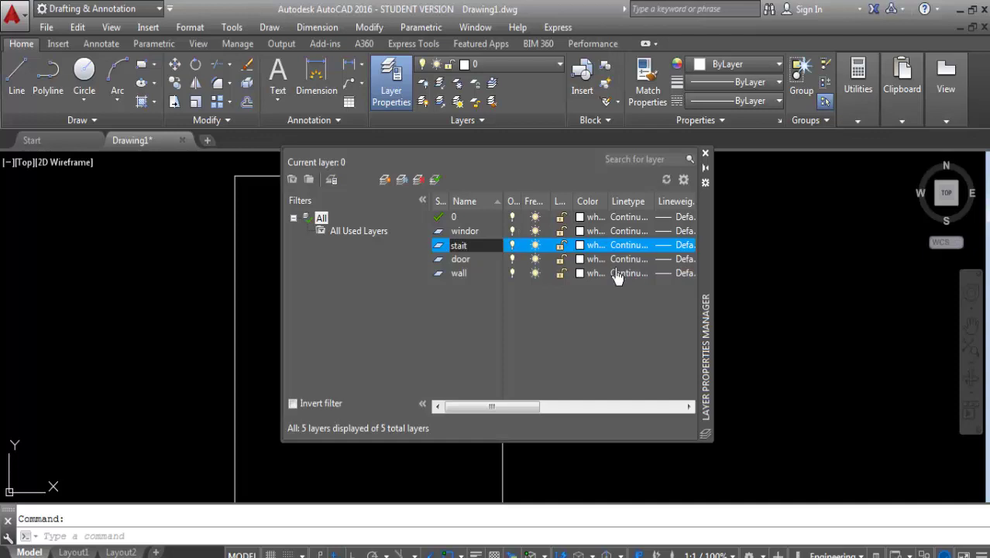
key("Return")
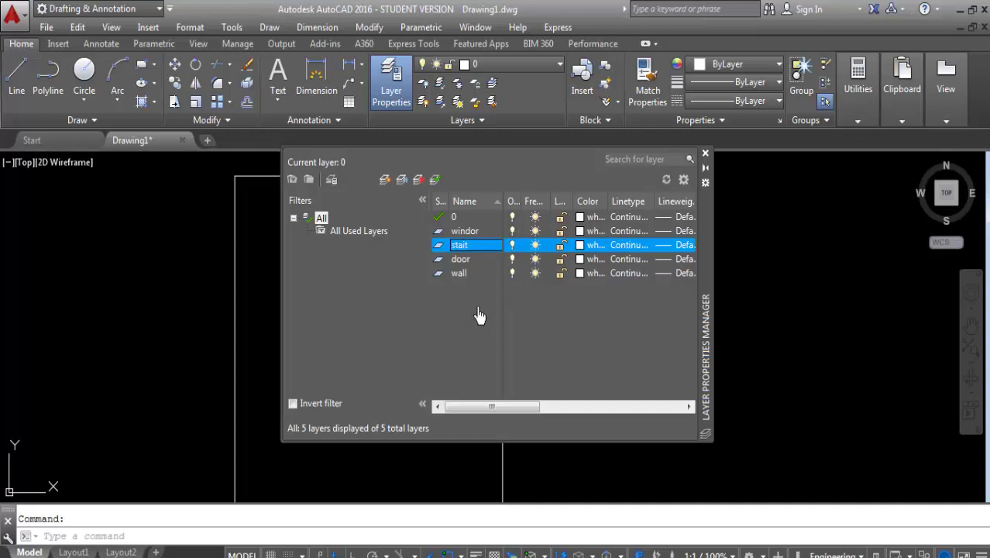
right_click(477, 314)
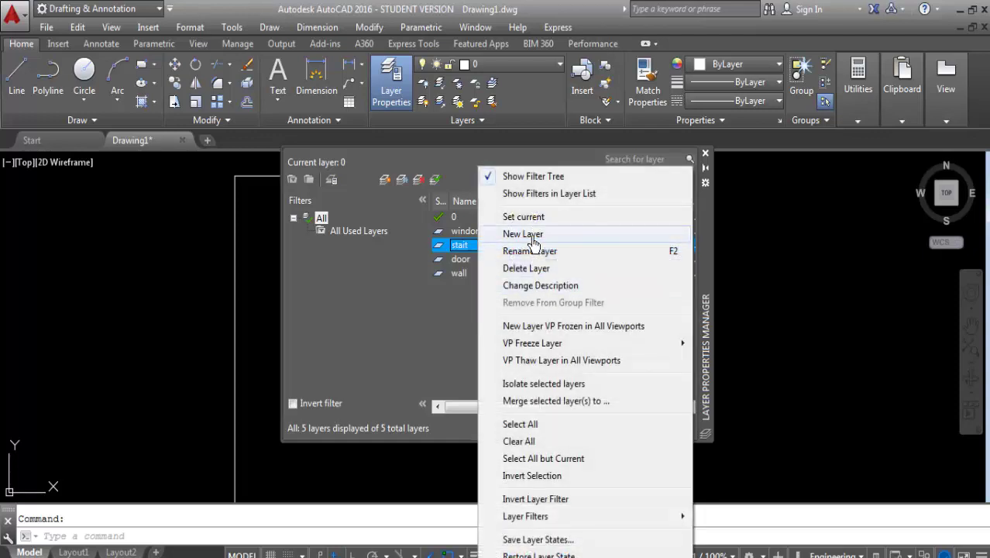
left_click(533, 234)
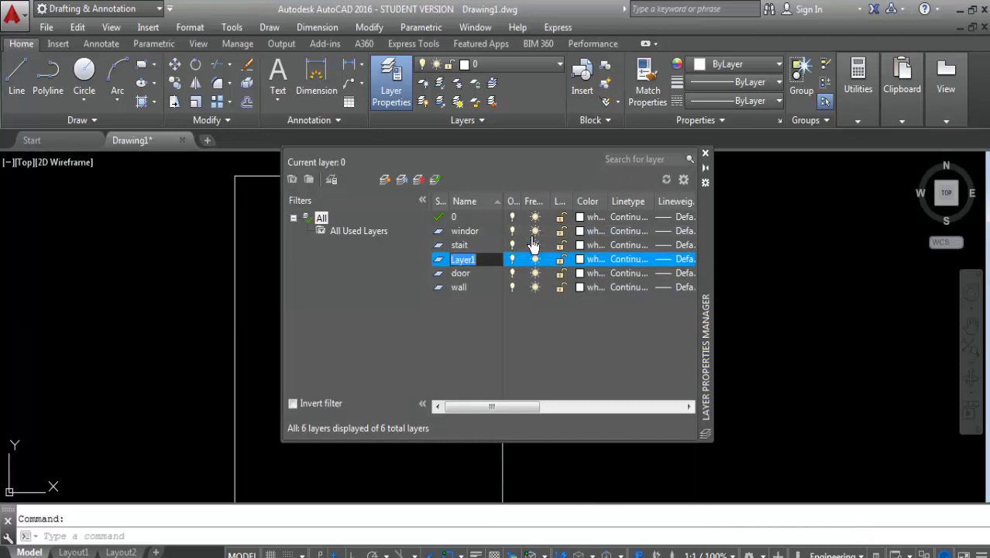
key("Return")
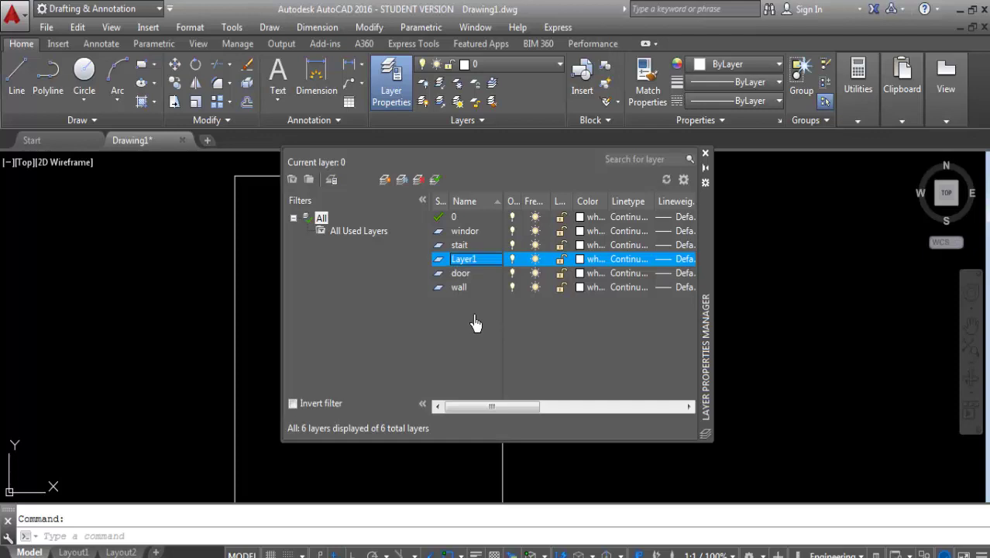
Give wall colour 20, door colour 31 and Layer1 colour 210
left_click(494, 288)
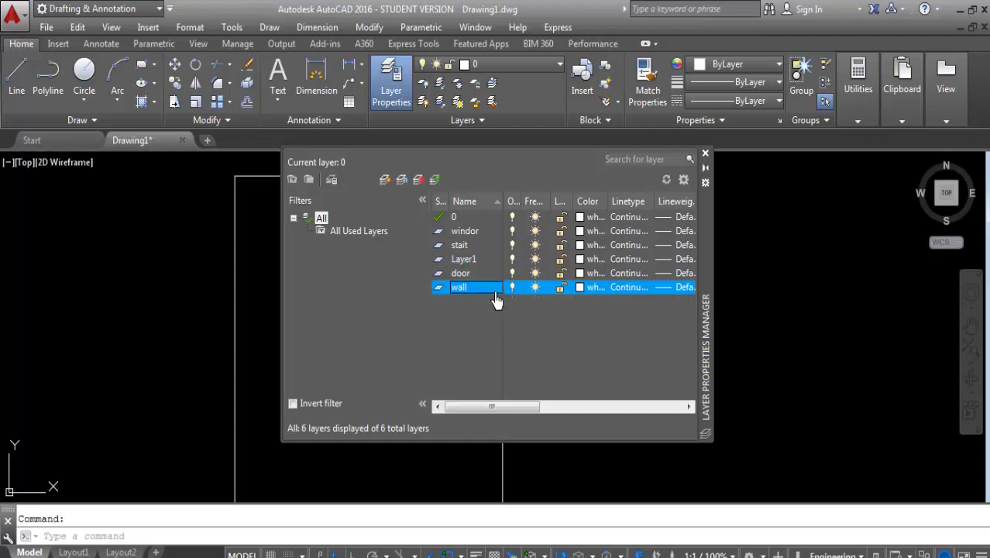
left_click(583, 299)
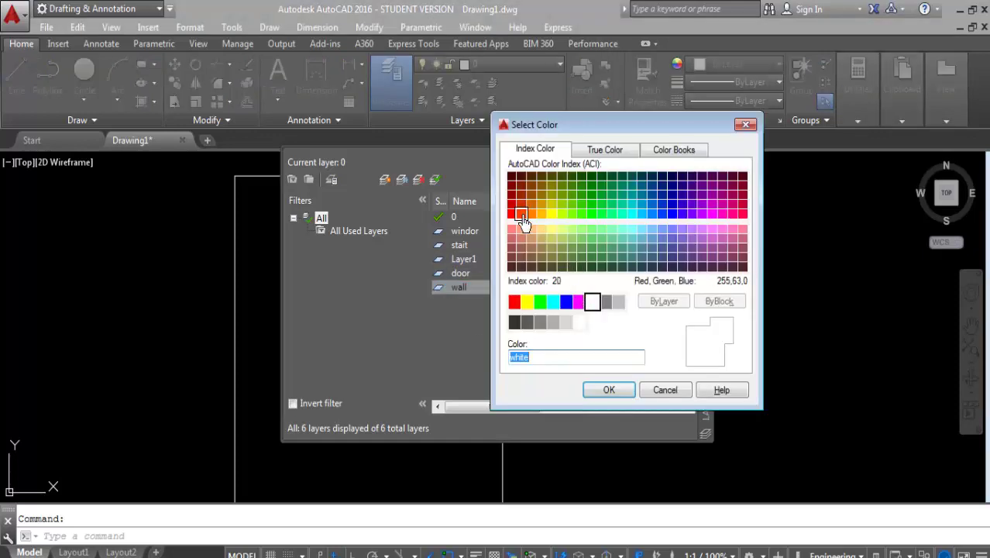
double_click(525, 223)
left_click(580, 274)
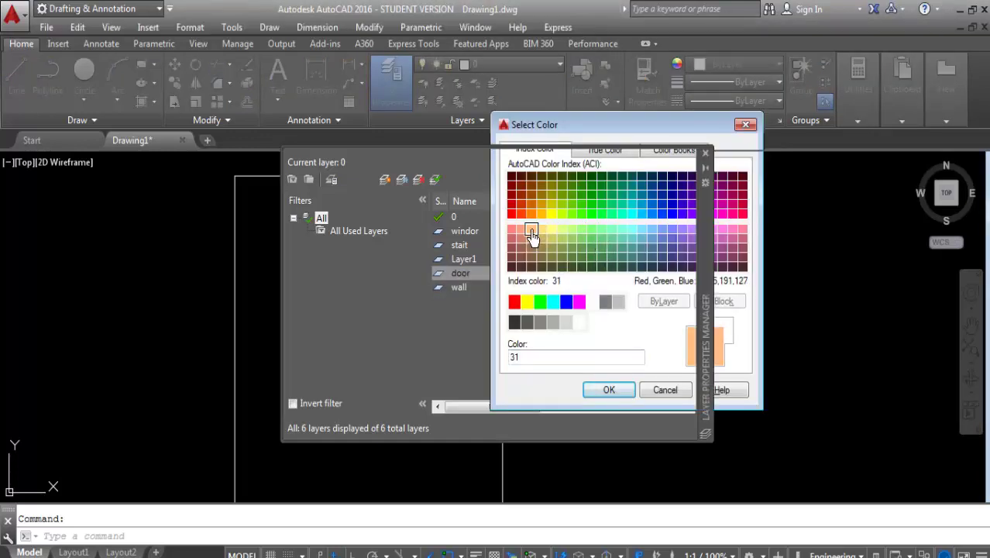
double_click(533, 233)
left_click(581, 259)
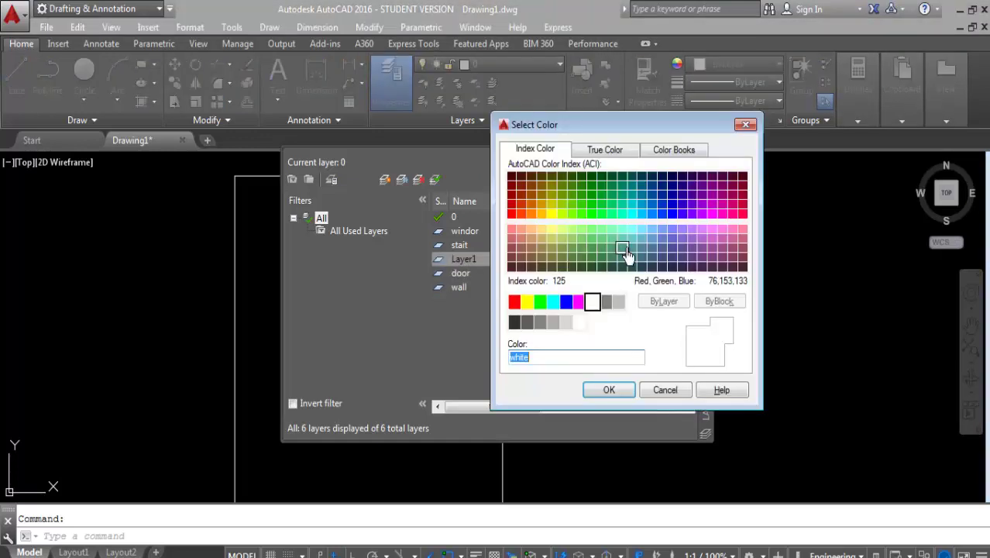
double_click(713, 221)
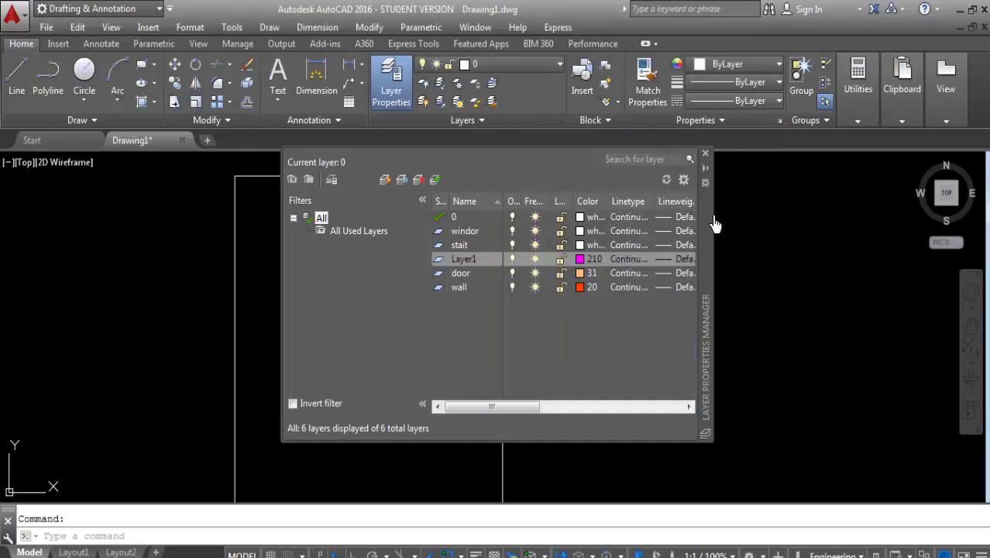
Give stait colour 11 and windor colour 140, then close the layer manager
left_click(580, 245)
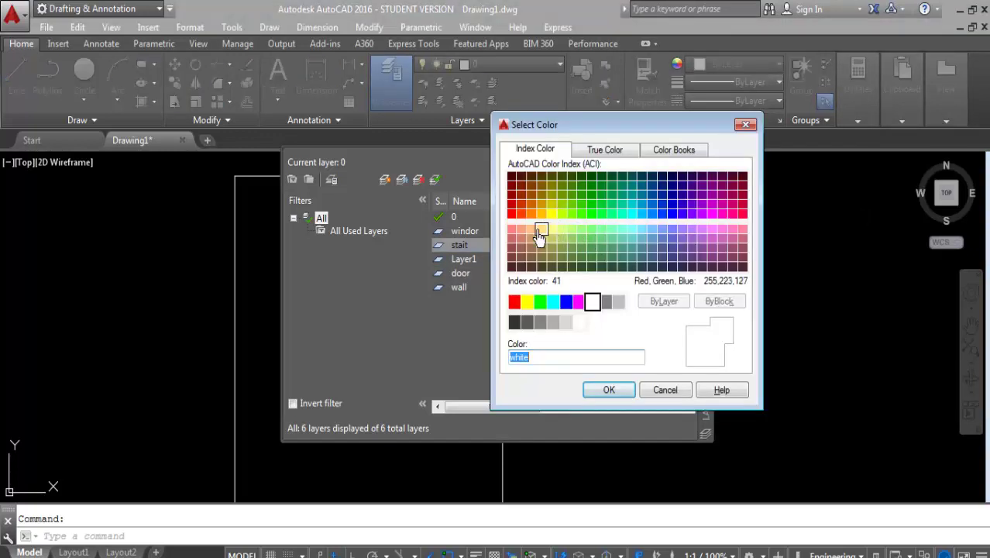
left_click(540, 235)
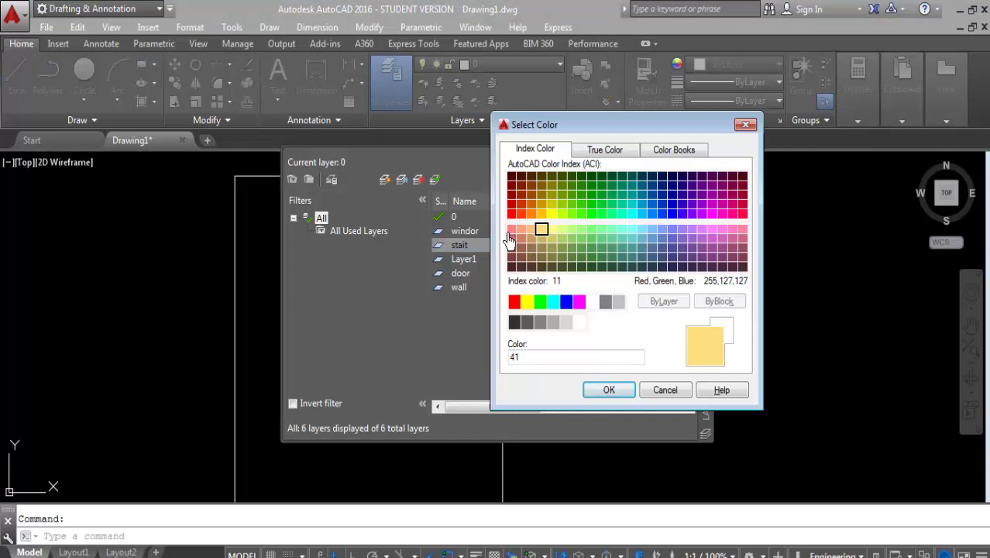
double_click(506, 236)
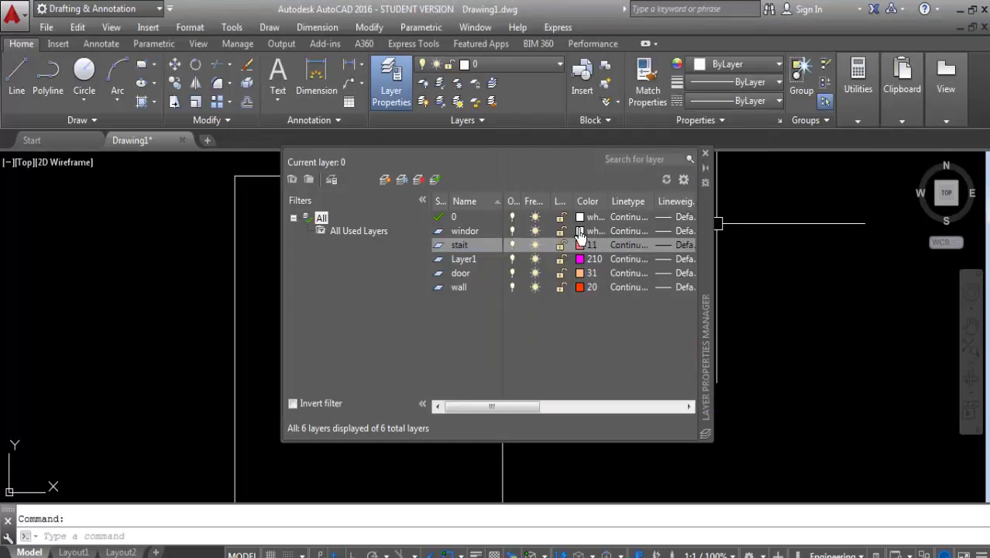
left_click(580, 232)
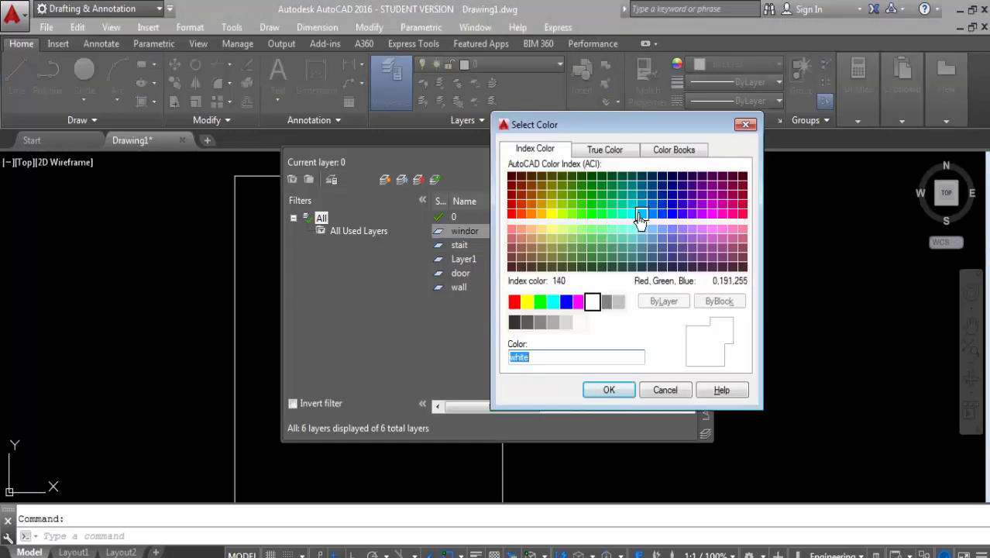
double_click(639, 217)
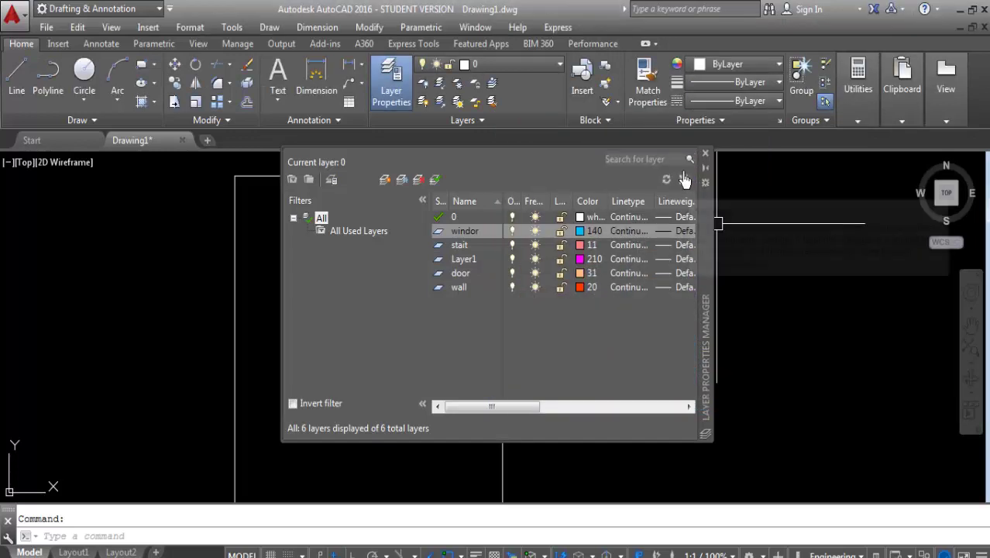
left_click(705, 154)
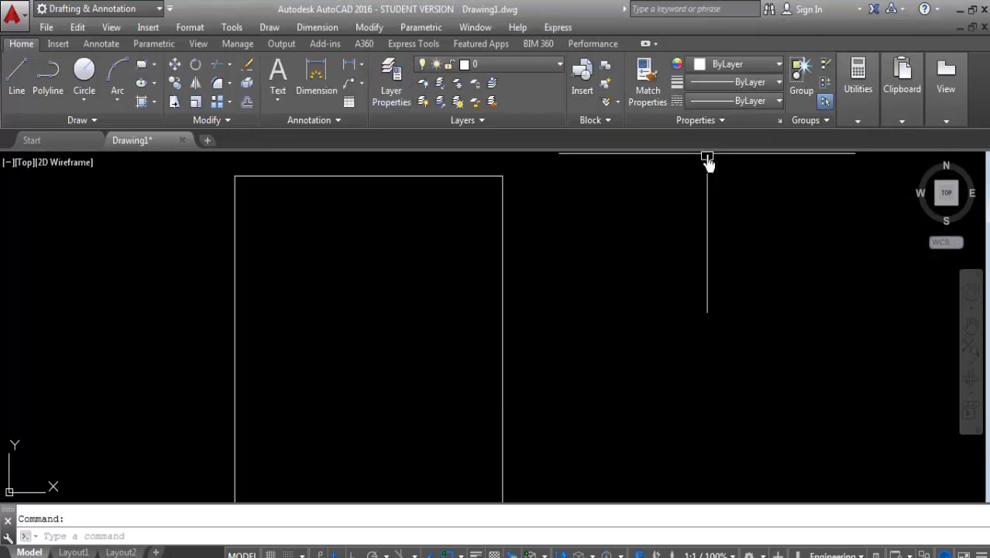
Make wall the current layer and move the rectangle onto it
left_click(522, 70)
left_click(502, 158)
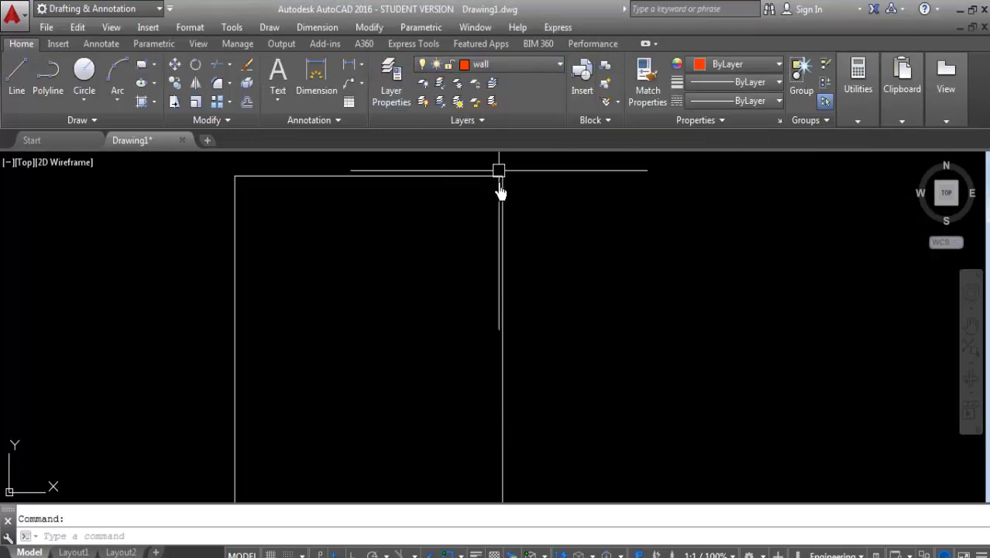
left_click(555, 180)
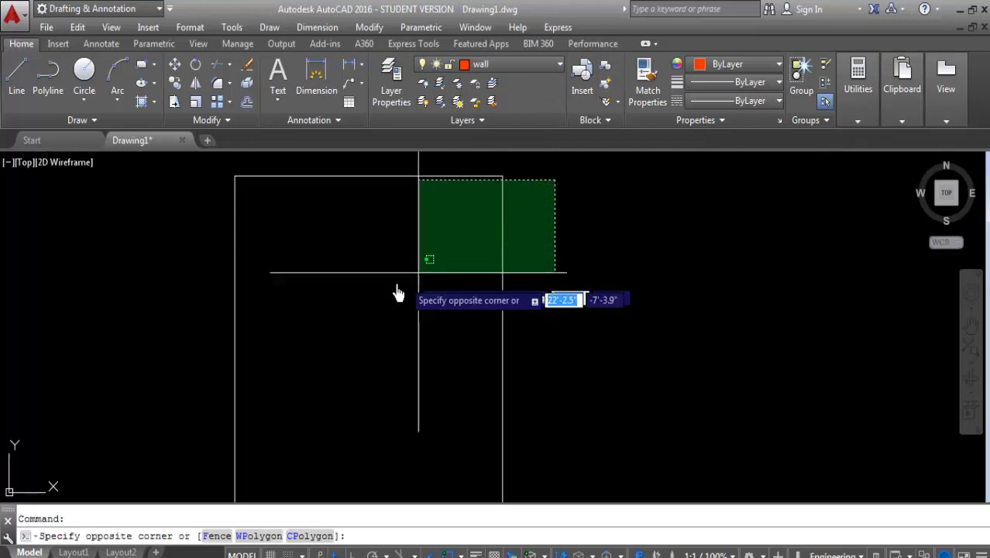
left_click(263, 334)
scroll(431, 247, "down", 2)
left_click(529, 287)
left_click(431, 404)
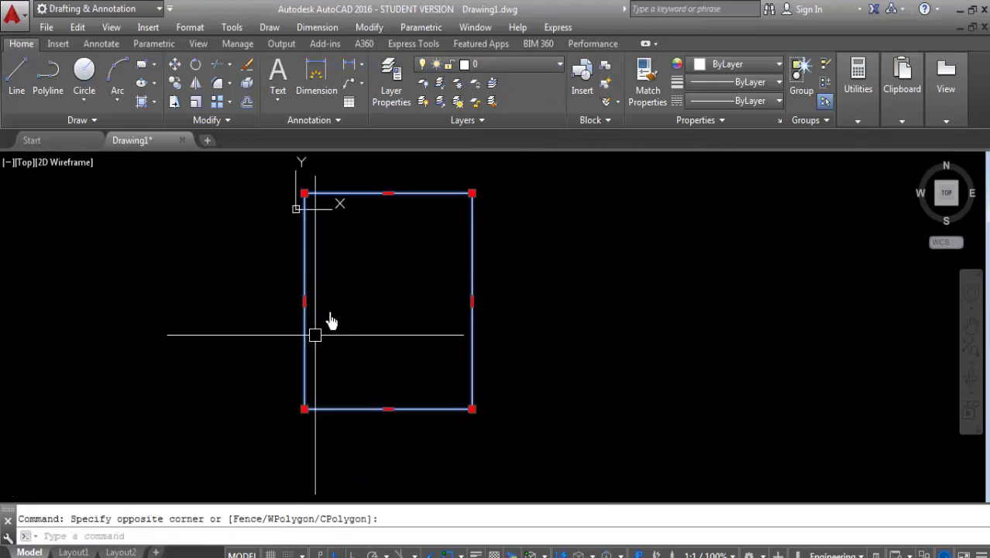
left_click(508, 64)
left_click(500, 161)
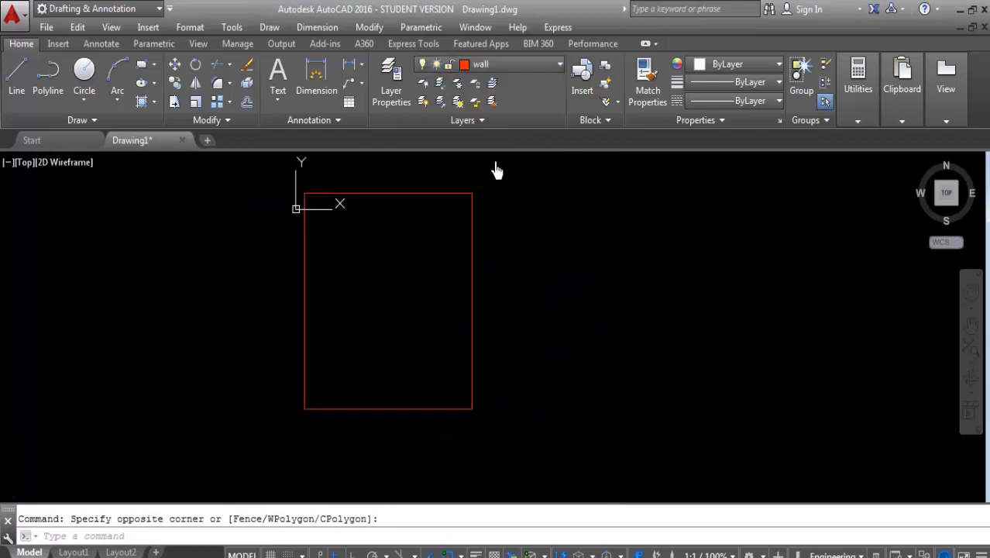
left_click(472, 203)
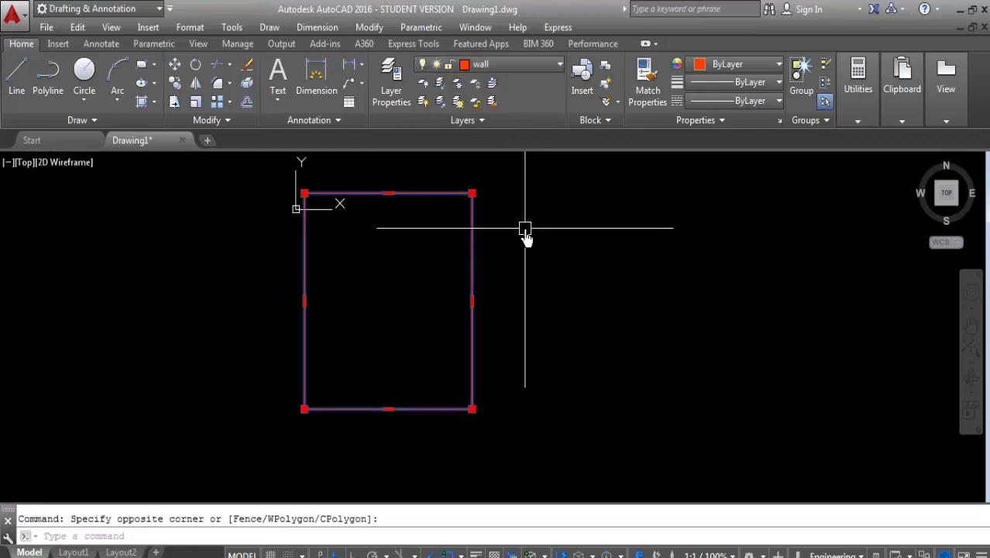
key("Escape")
middle_click_drag(419, 230, 395, 283)
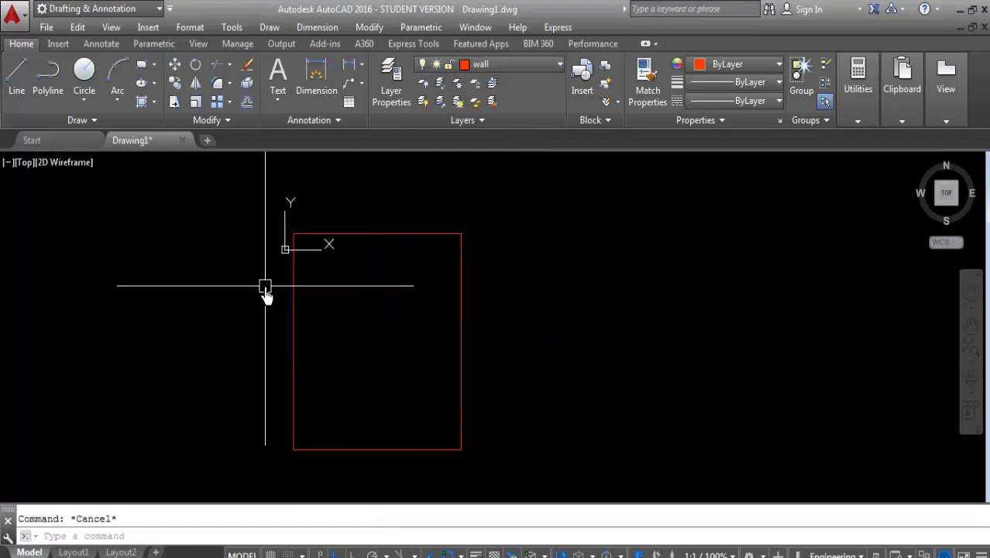
Turn off the UCS icon's Origin display and recentre the rectangle
left_click(112, 27)
mouse_move(133, 426)
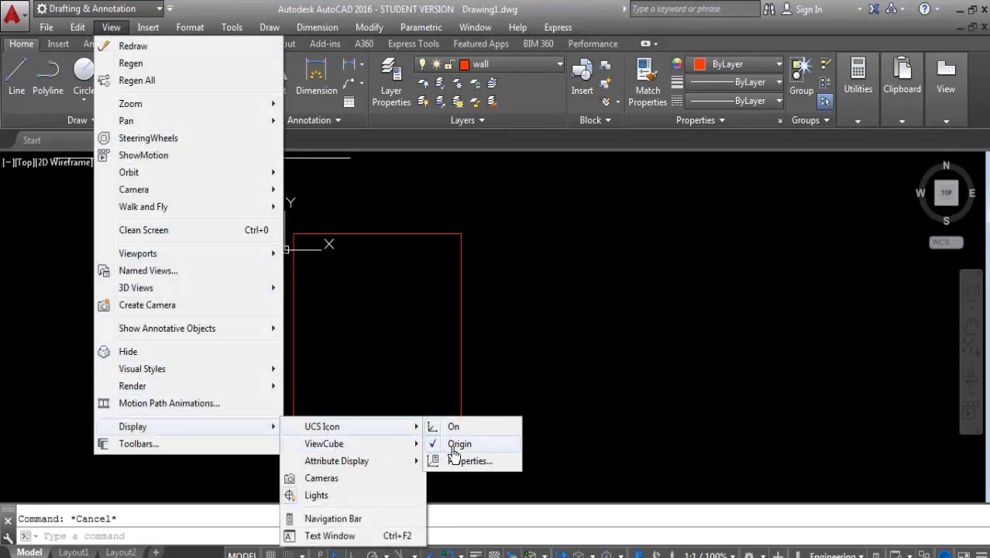
left_click(456, 444)
middle_click_drag(457, 447, 420, 336)
middle_click_drag(392, 274, 373, 298)
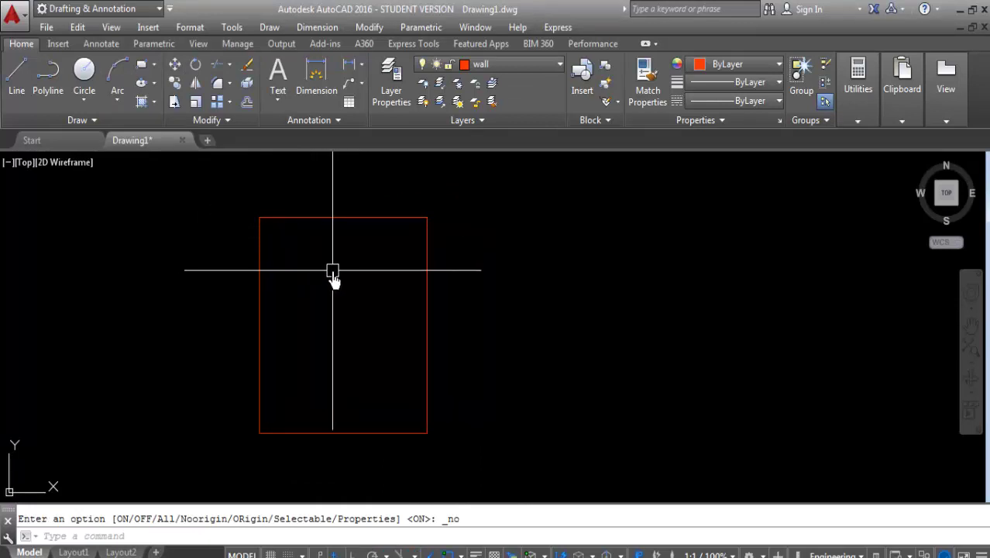
Explode the rectangle into separate lines
type("EX")
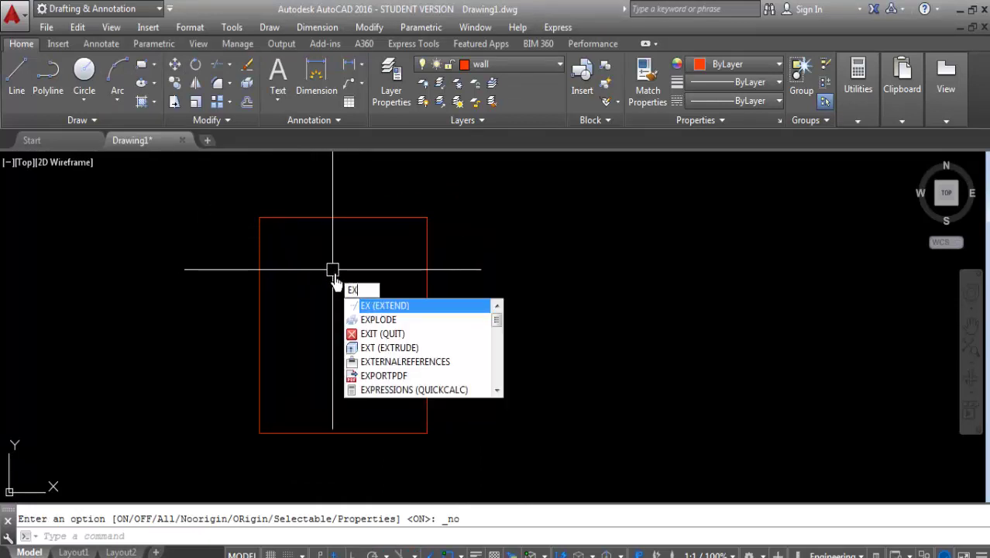
key("Down")
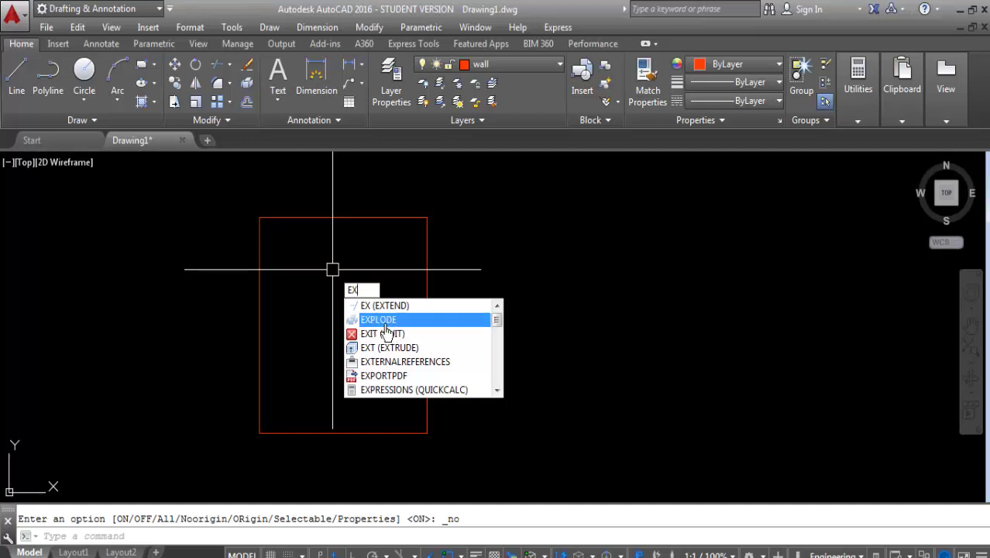
key("Return")
left_click(485, 252)
left_click(393, 316)
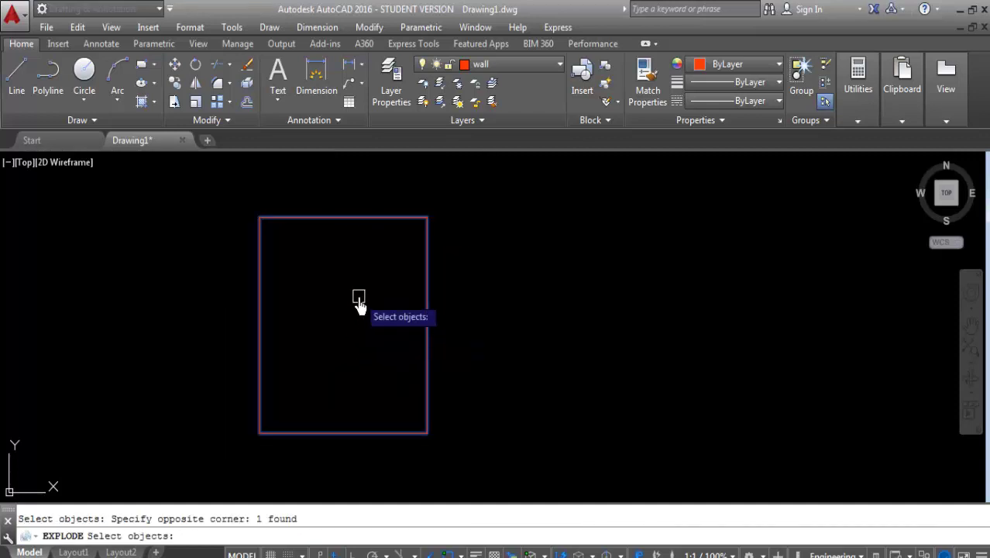
key("Return")
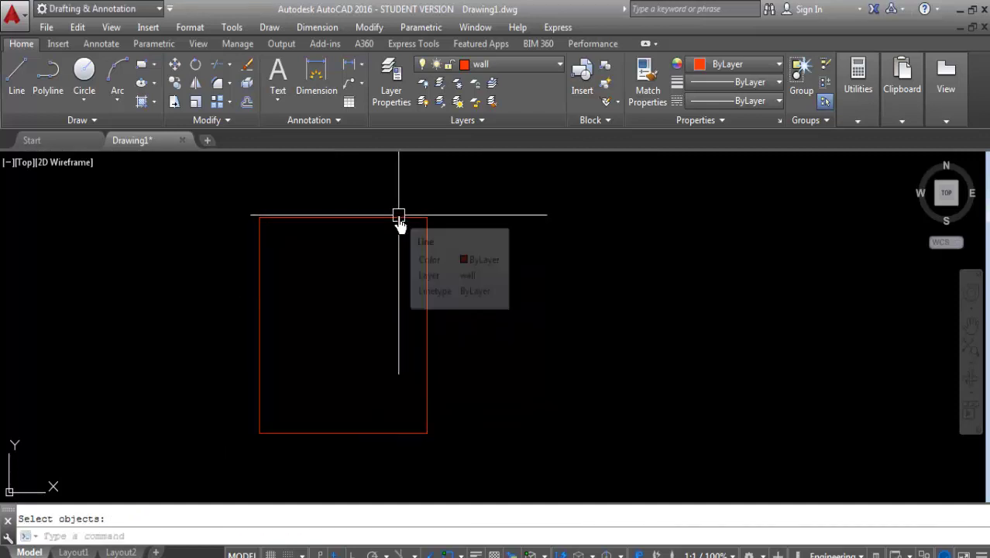
Offset the top and bottom edges inward by 5 as partition lines
type("O")
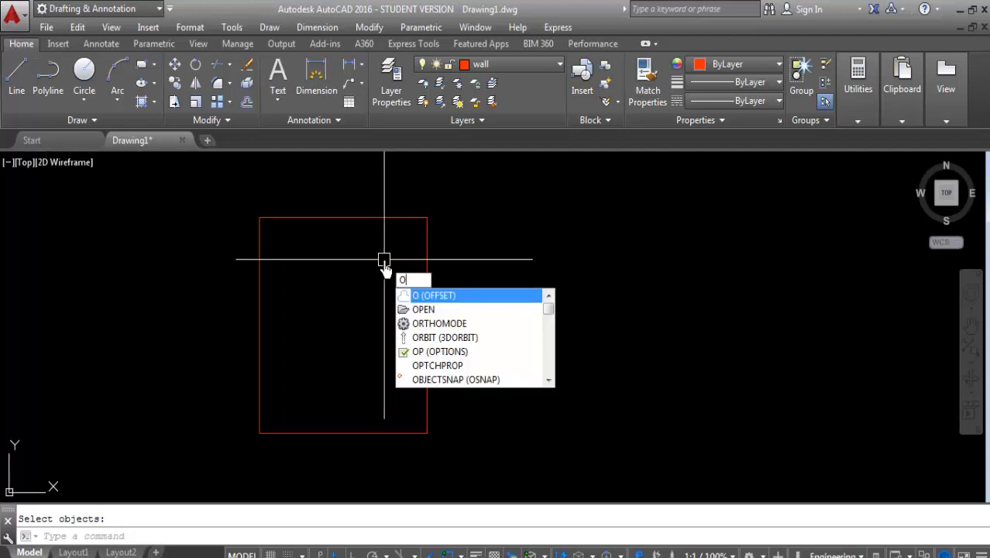
key("Return")
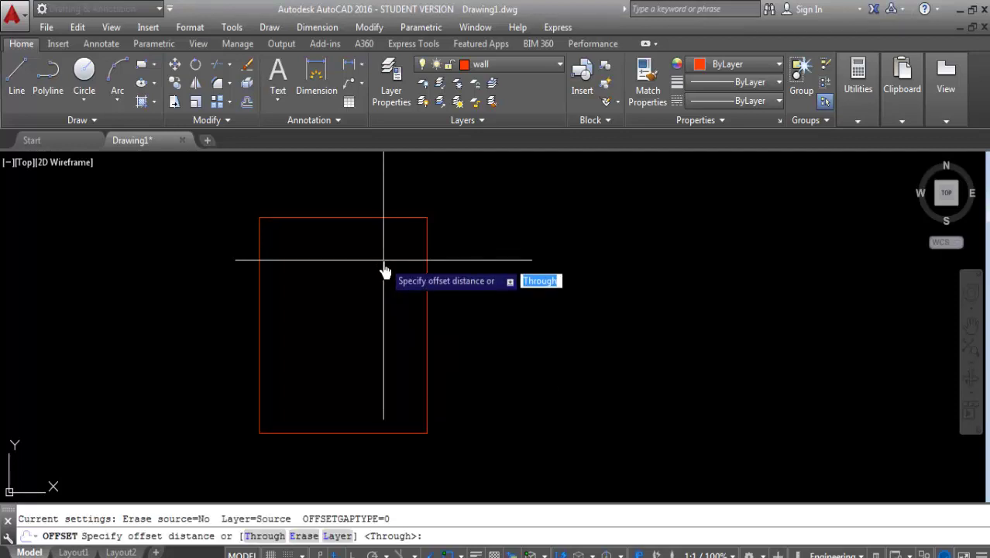
type("5")
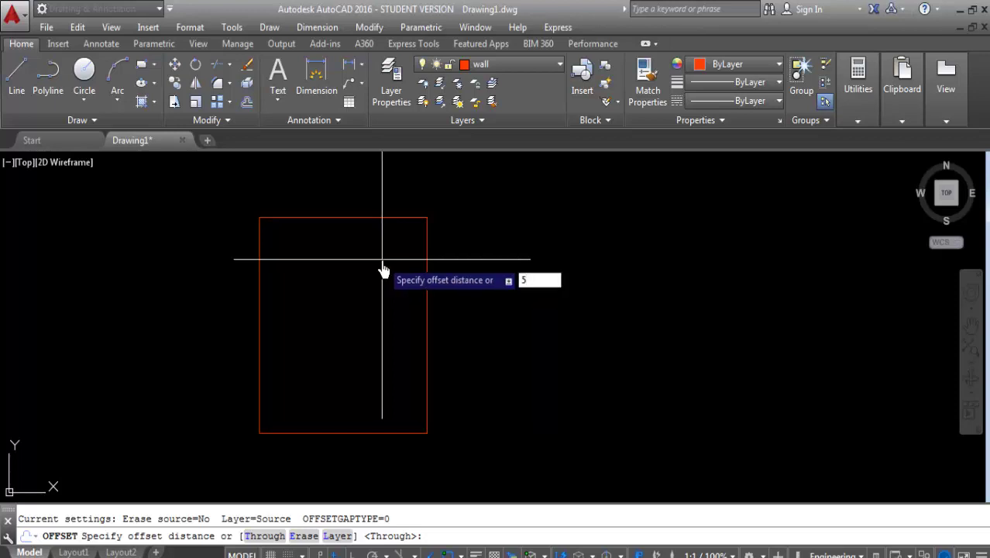
key("Return")
left_click(339, 218)
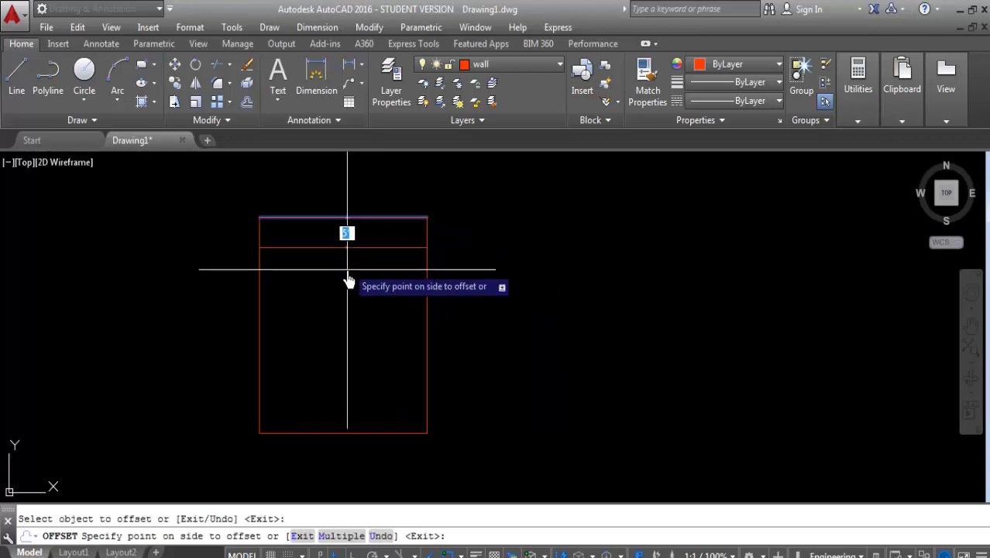
left_click(357, 339)
left_click(358, 432)
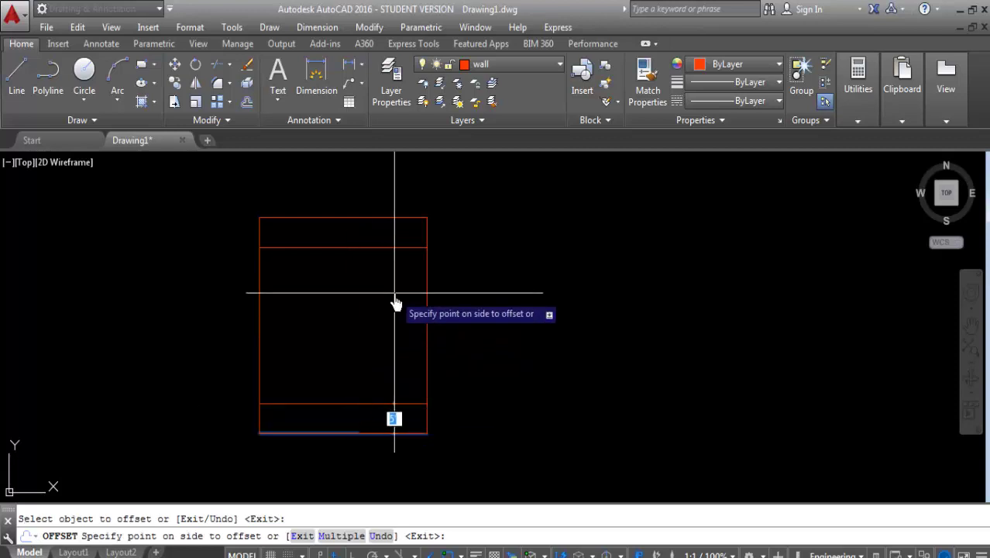
left_click(386, 300)
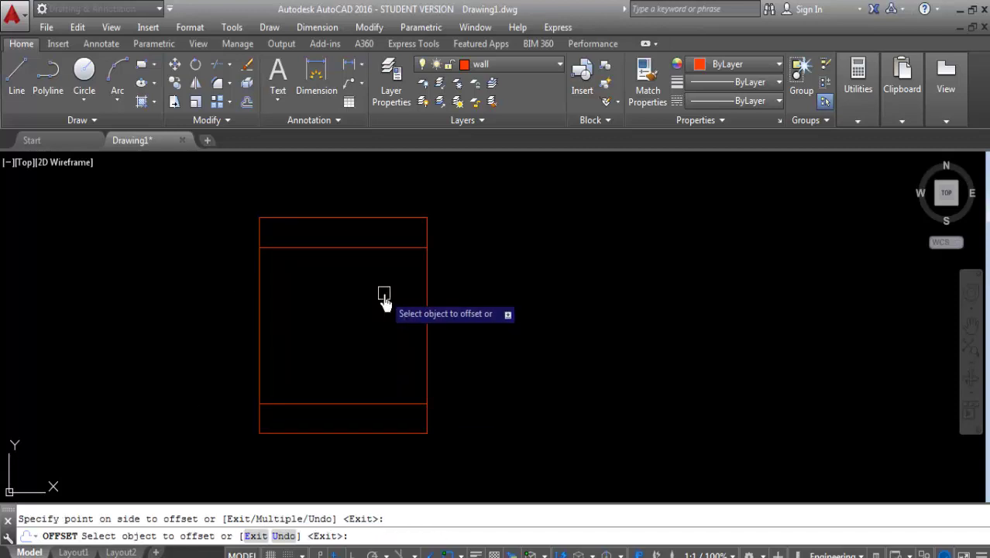
right_click(385, 296)
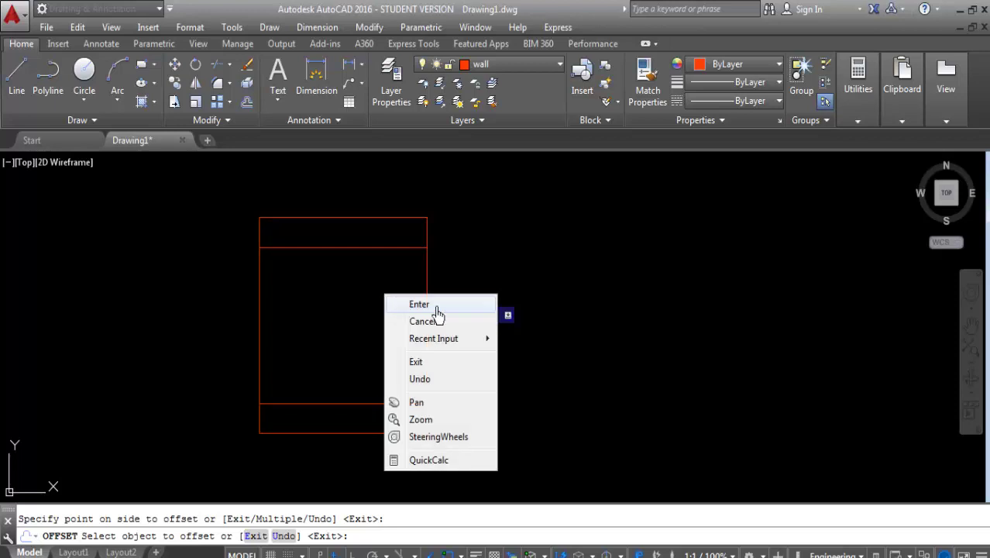
mouse_move(434, 339)
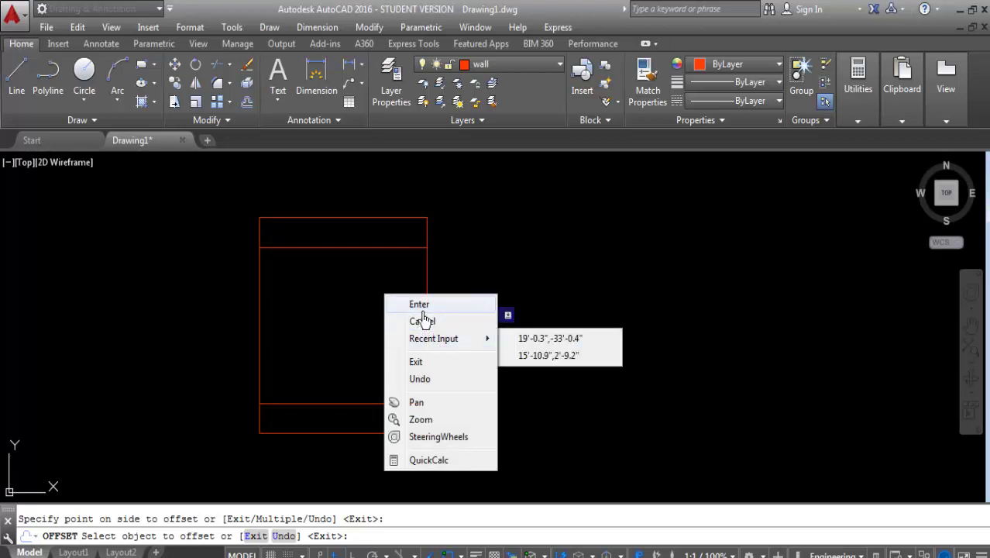
left_click(418, 305)
Offset the partition line and both side walls by 5 to double them
right_click(375, 294)
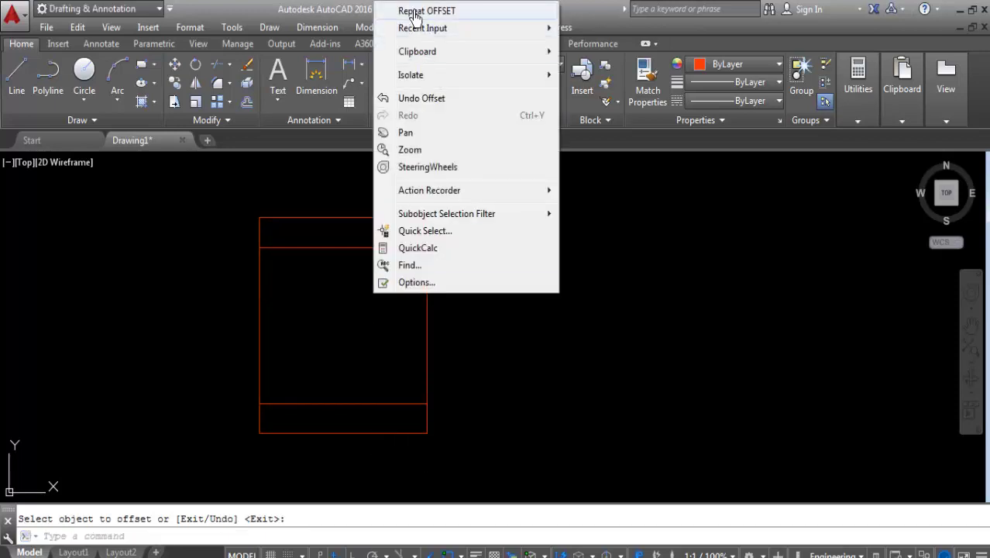
left_click(409, 11)
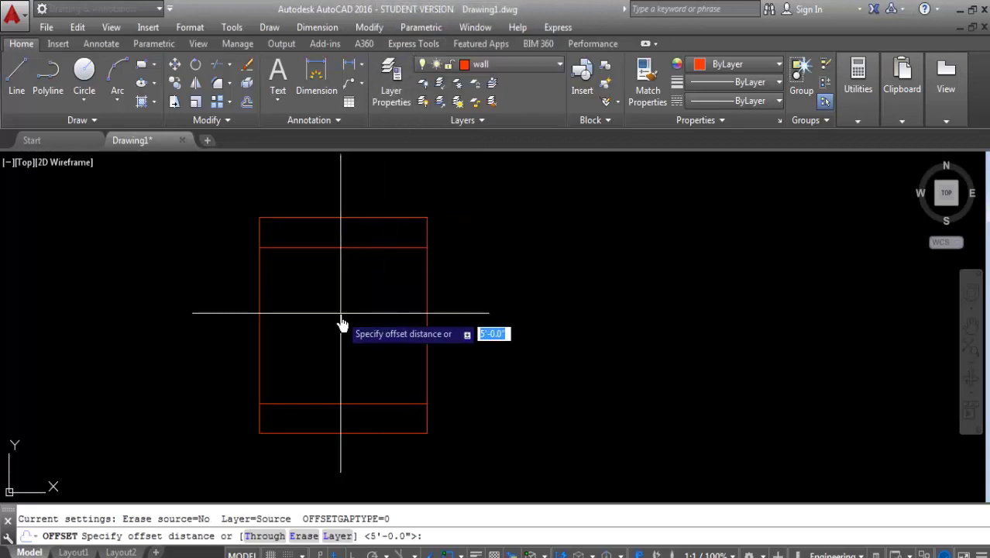
type("5")
key("Return")
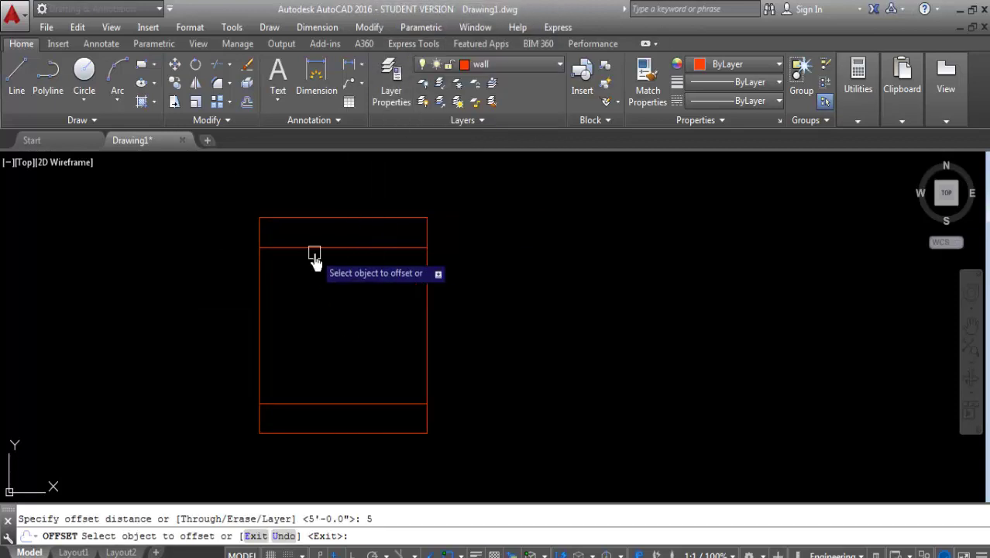
left_click(319, 248)
left_click(325, 326)
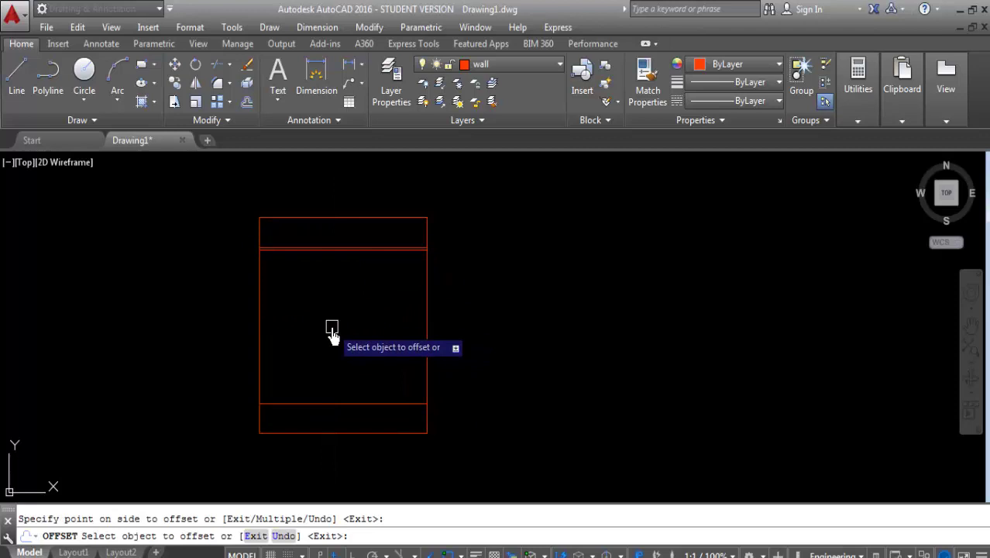
left_click(259, 317)
left_click(279, 329)
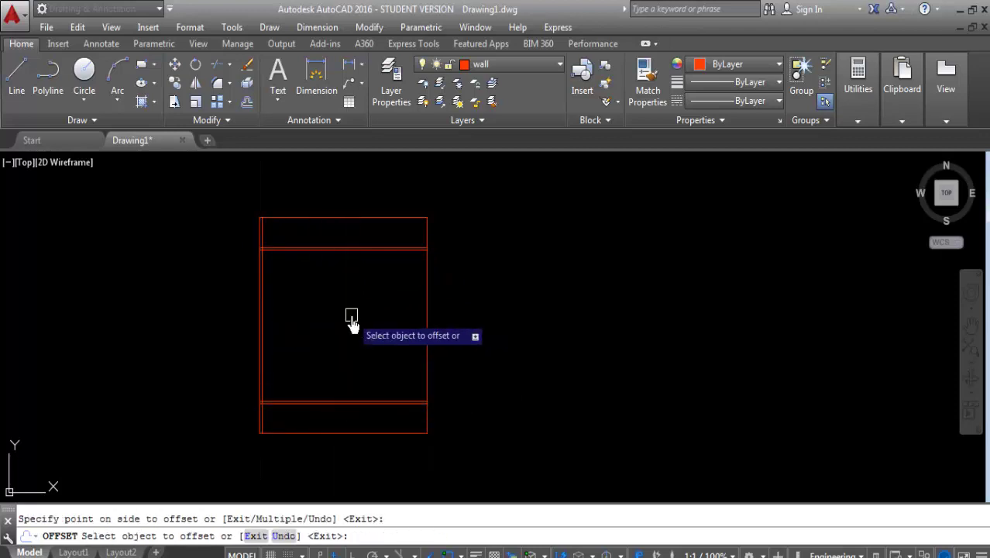
left_click(420, 335)
left_click(316, 336)
scroll(388, 317, "up", 2)
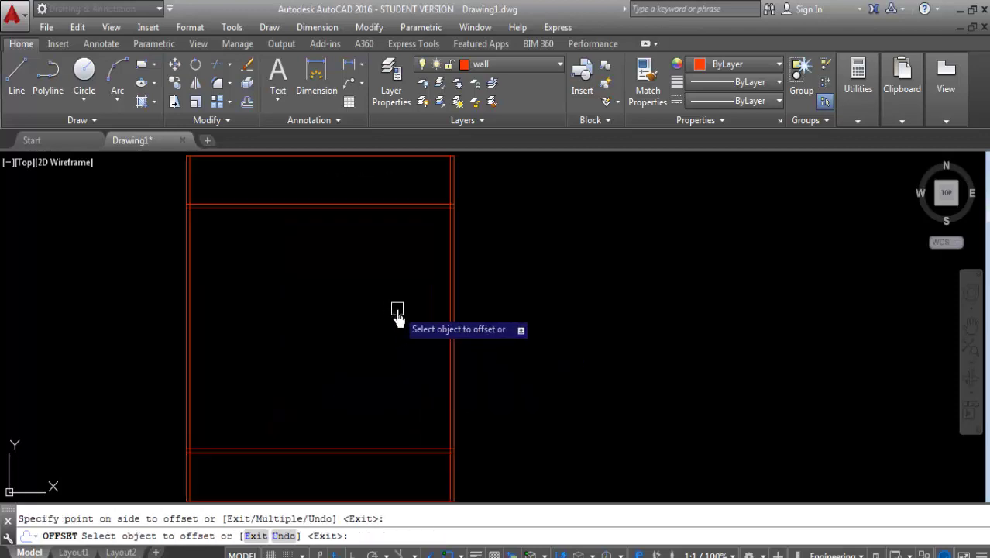
middle_click_drag(397, 310, 324, 357)
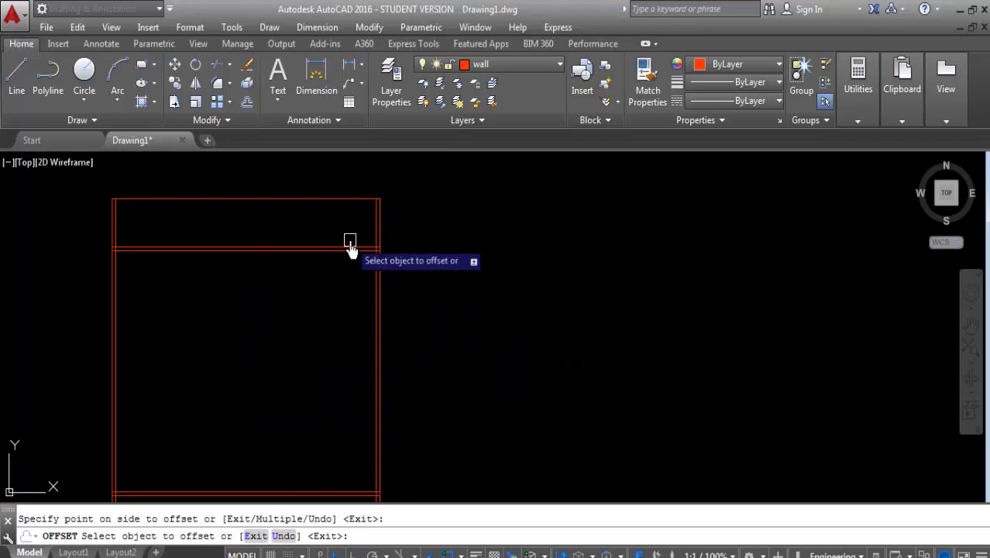
key("Return")
type("T")
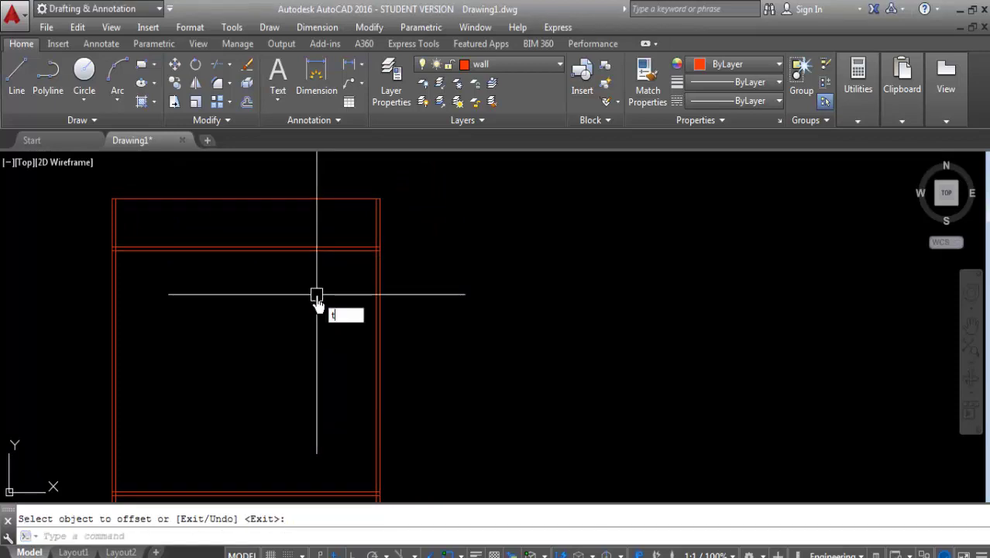
Begin trimming with the inner right wall as cutting edge, then cancel to restart
type("r")
key("Return")
scroll(378, 236, "up", 2)
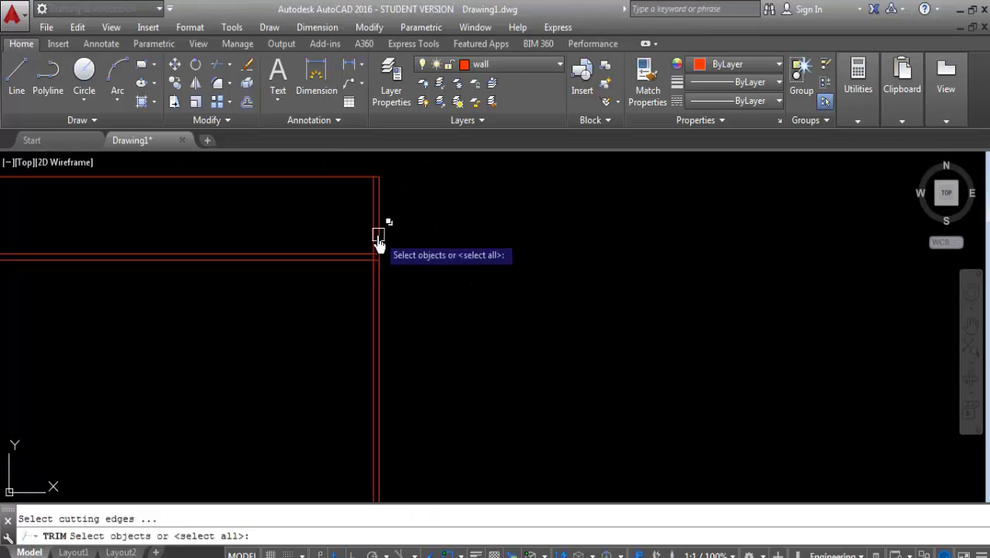
left_click(377, 235)
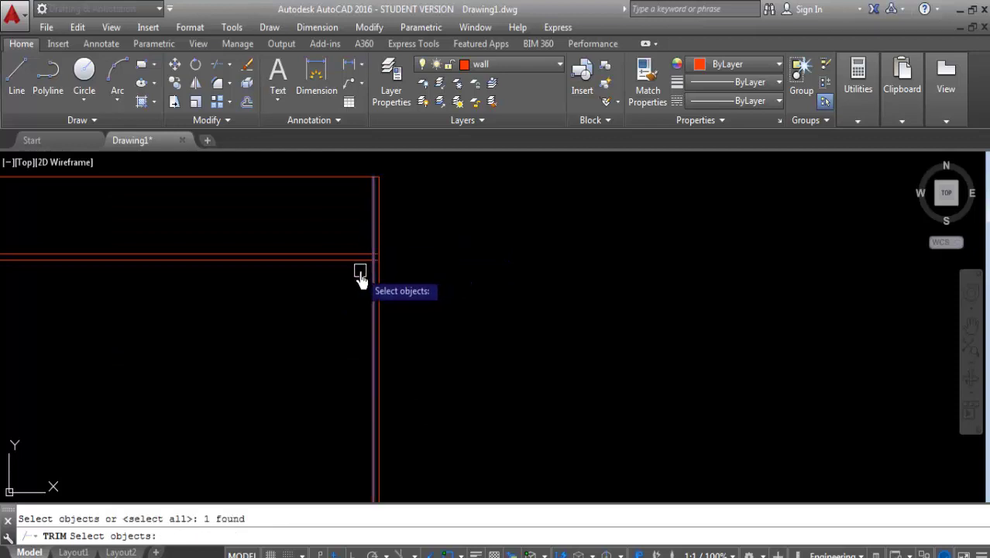
key("Return")
key("Escape")
type("TR")
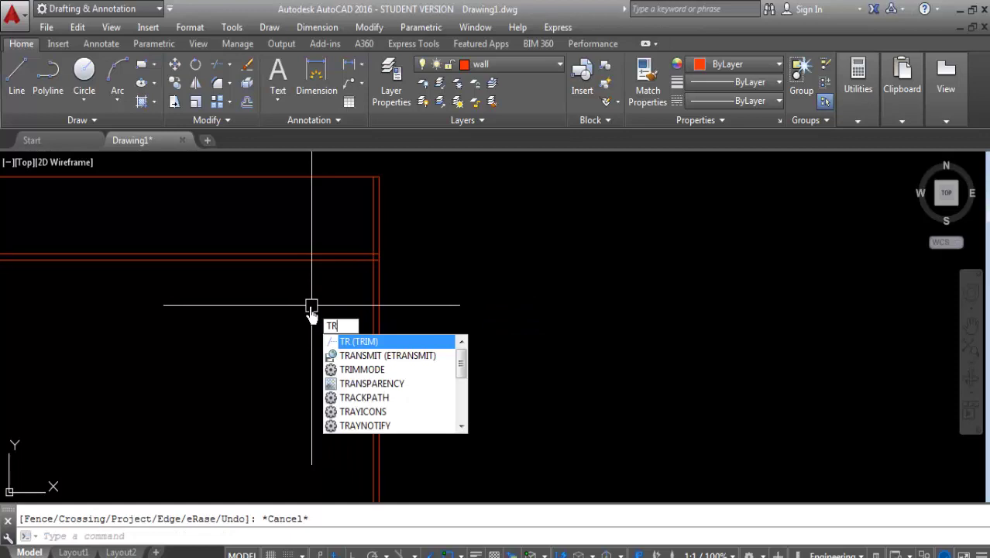
Trim both overhangs at the upper-right wall corner using all lines as cutting edges
key("Return")
key("Return")
scroll(380, 254, "up", 2)
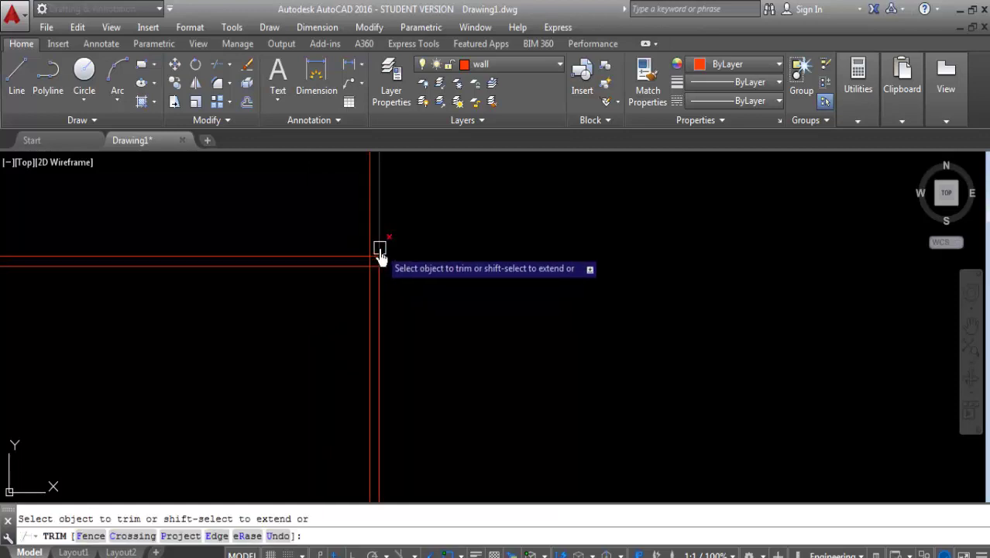
scroll(379, 254, "up", 3)
left_click(372, 279)
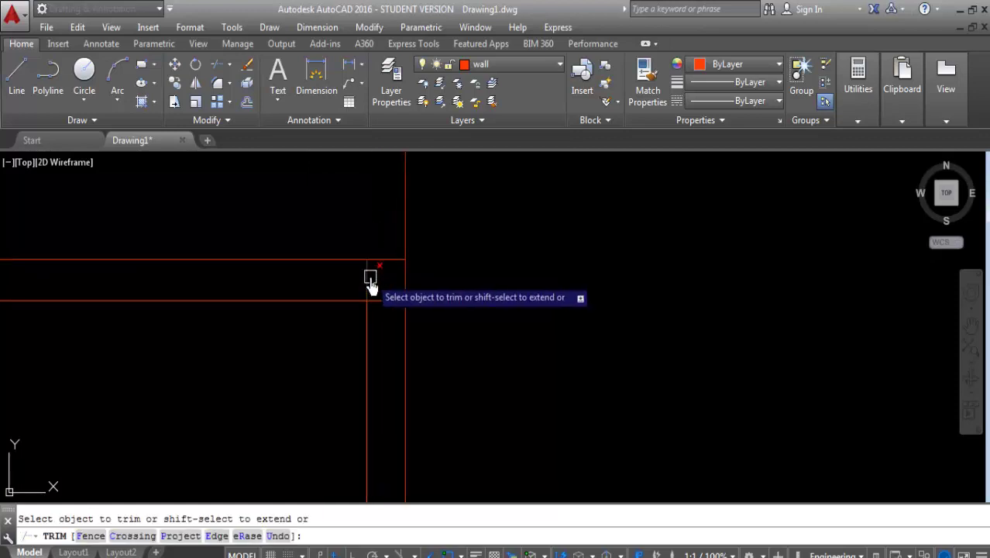
left_click(383, 291)
middle_click_drag(503, 278, 578, 279)
scroll(376, 302, "down", 5)
scroll(298, 290, "up", 2)
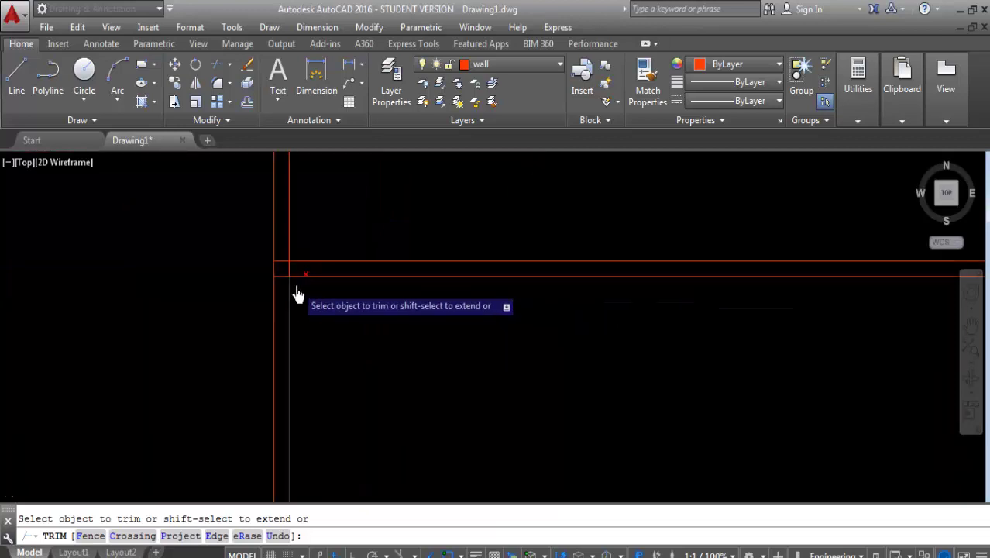
scroll(275, 248, "up", 4)
scroll(259, 267, "down", 3)
Trim the wall segment crossing the lower-right corner, then select the leftover vertical wall line
left_click(248, 259)
scroll(298, 353, "down", 3)
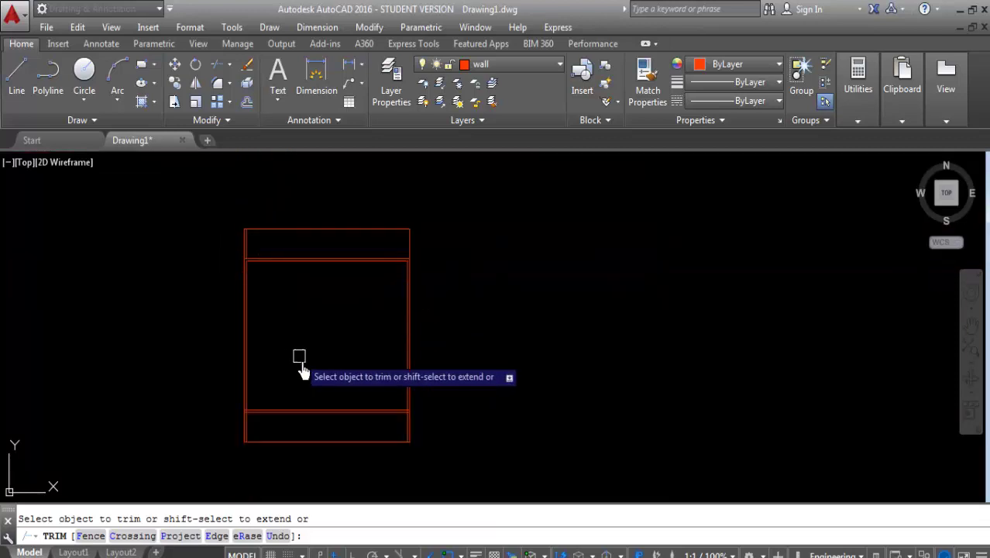
scroll(254, 398, "up", 5)
scroll(232, 400, "up", 2)
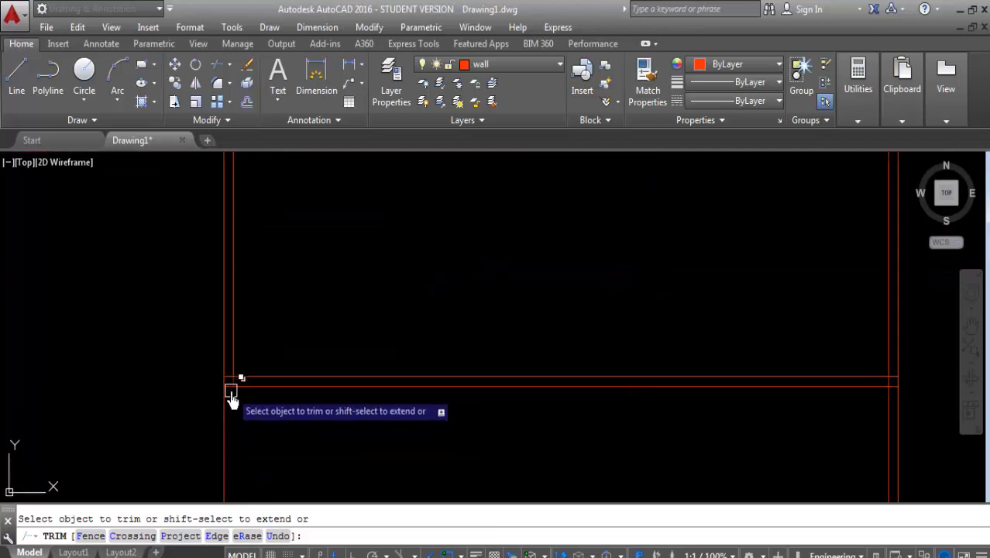
scroll(231, 380, "up", 6)
scroll(246, 380, "down", 5)
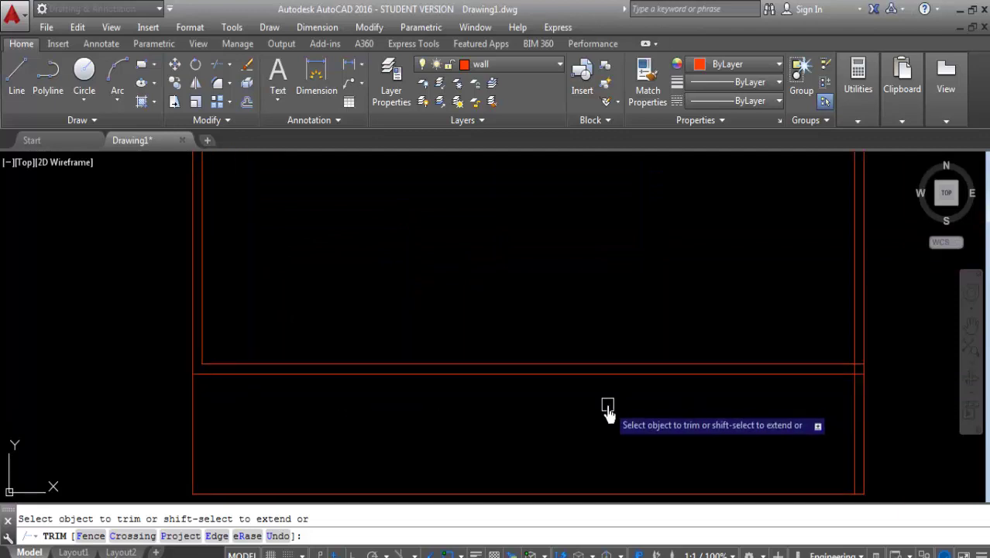
scroll(524, 371, "up", 2)
scroll(435, 383, "up", 4)
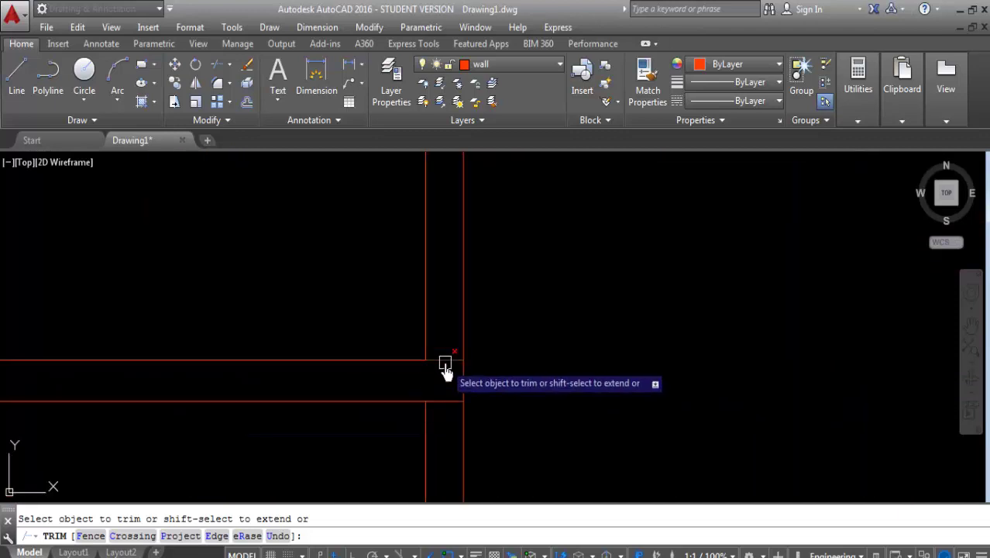
left_click(443, 362)
scroll(434, 445, "down", 4)
scroll(449, 445, "down", 3)
scroll(461, 433, "up", 1)
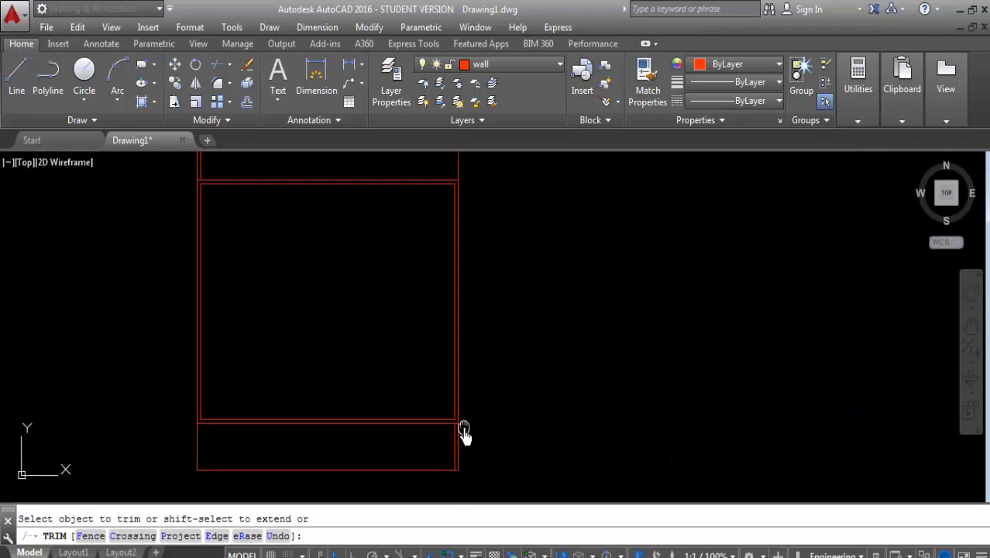
key("Return")
scroll(455, 439, "down", 2)
scroll(456, 443, "up", 4)
left_click(460, 439)
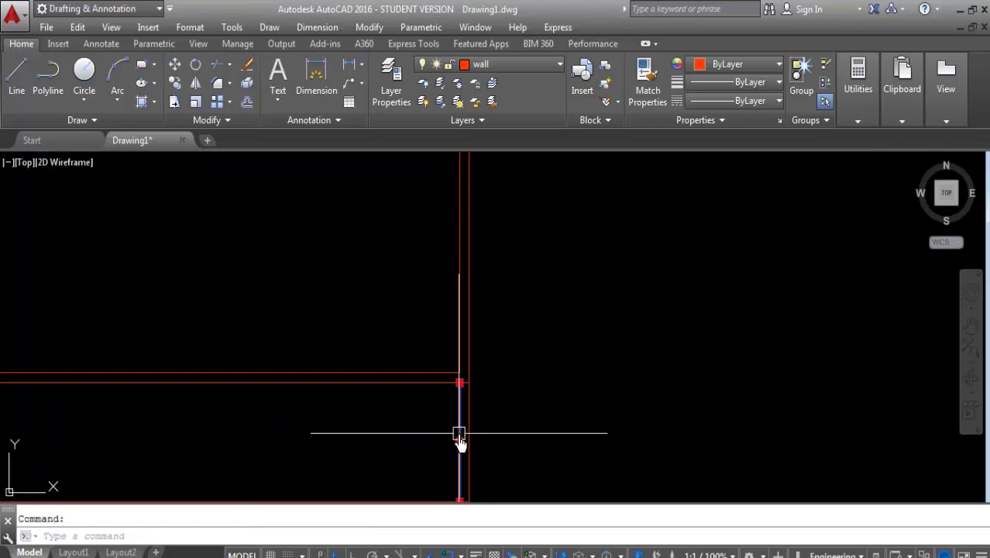
Erase the selected leftover vertical wall line through its right-click menu
right_click(459, 439)
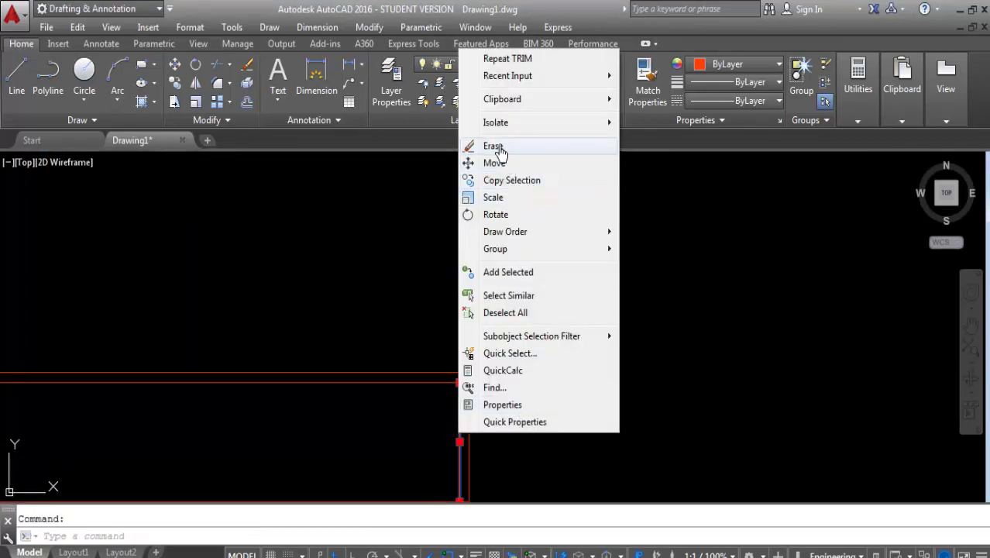
left_click(478, 146)
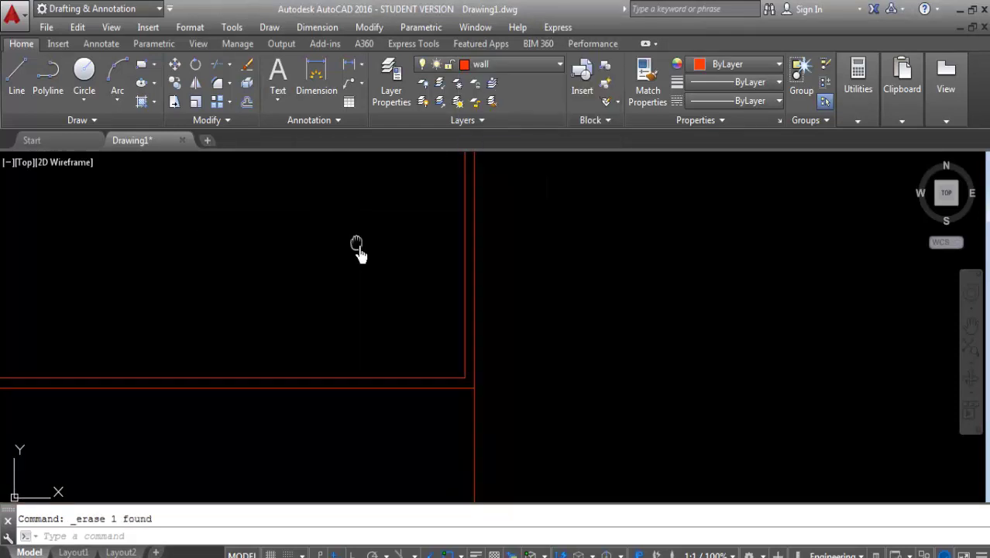
scroll(426, 352, "down", 2)
scroll(333, 220, "up", 4)
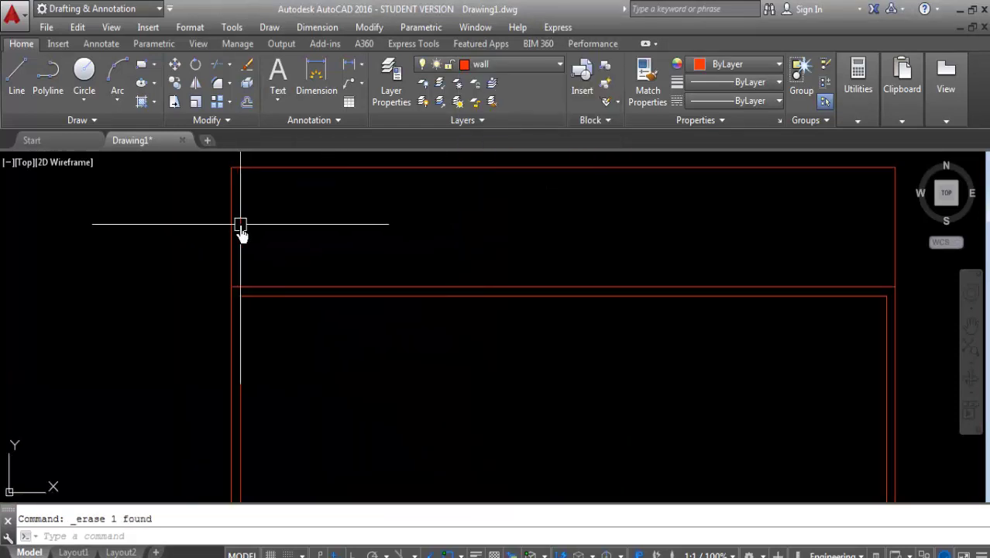
Erase the short vertical line at the left end of the top wall band
left_click(241, 228)
type("E")
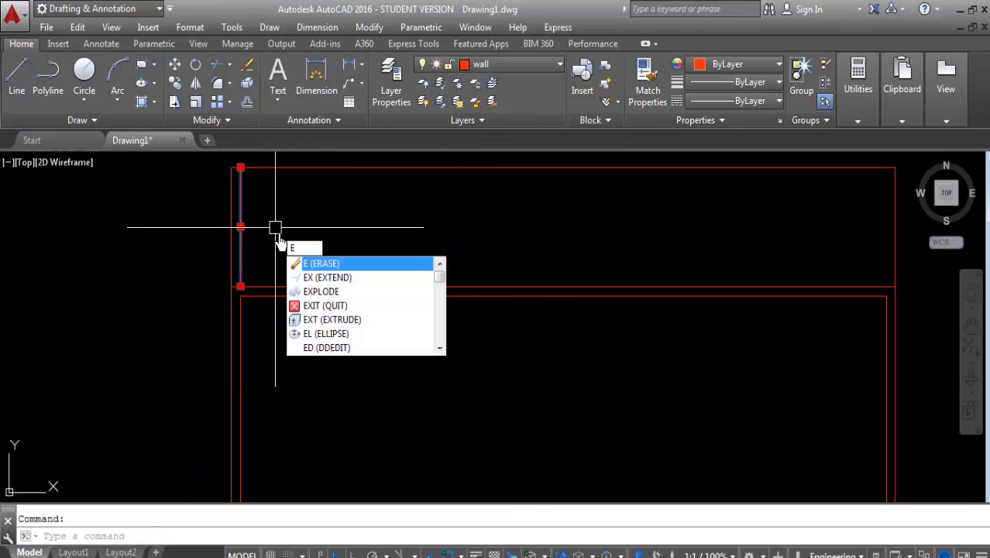
key("Return")
scroll(276, 232, "down", 4)
middle_click_drag(322, 279, 304, 297)
type("O")
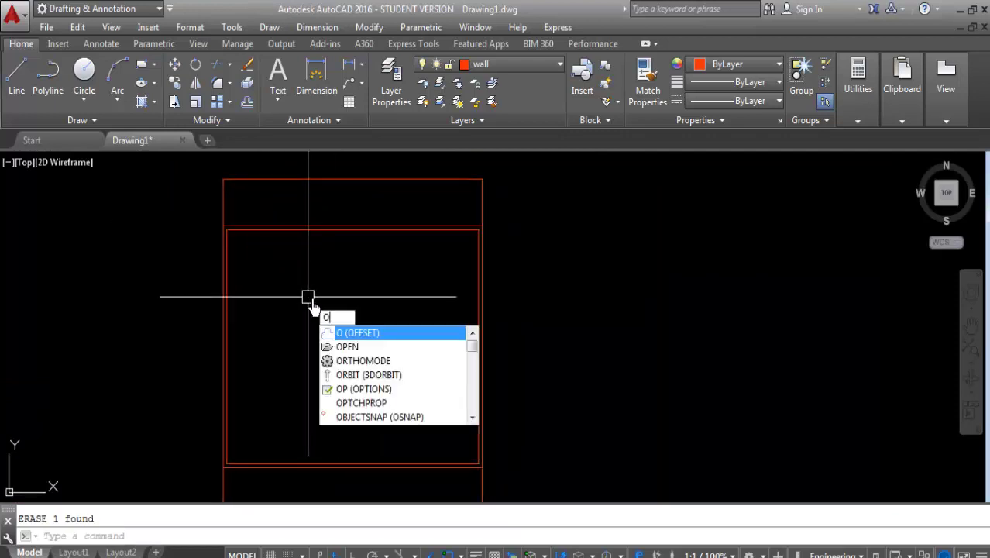
Add a vertical partition 9'8" in from the right inner wall, doubled with a 5 offset
key("Return")
scroll(466, 379, "up", 2)
type("9'8")
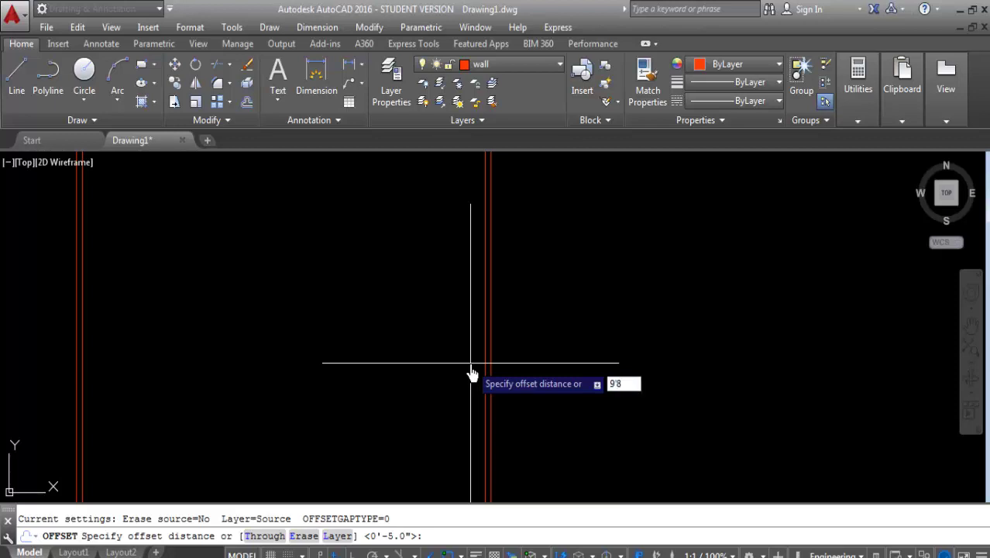
key("Return")
scroll(476, 370, "down", 4)
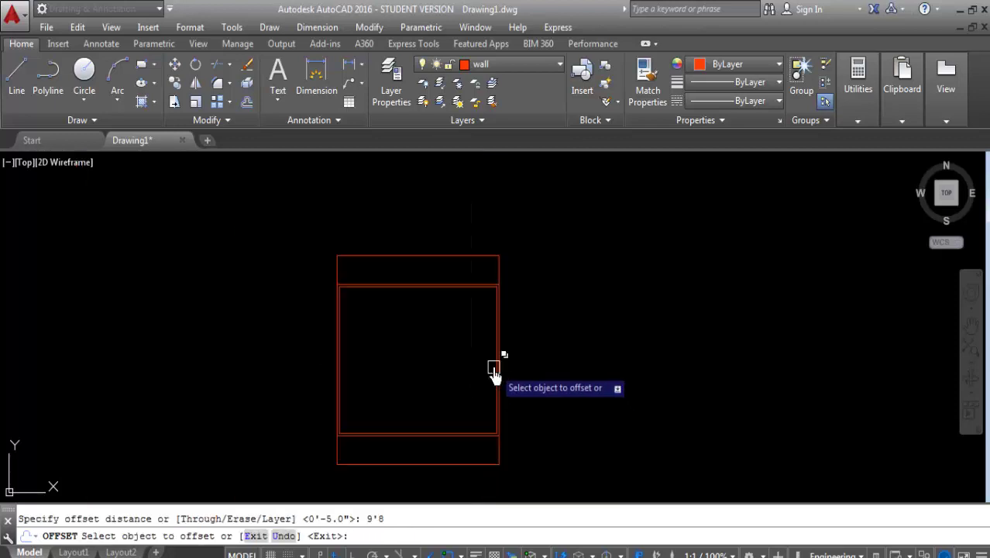
scroll(495, 364, "up", 2)
left_click(493, 311)
left_click(414, 314)
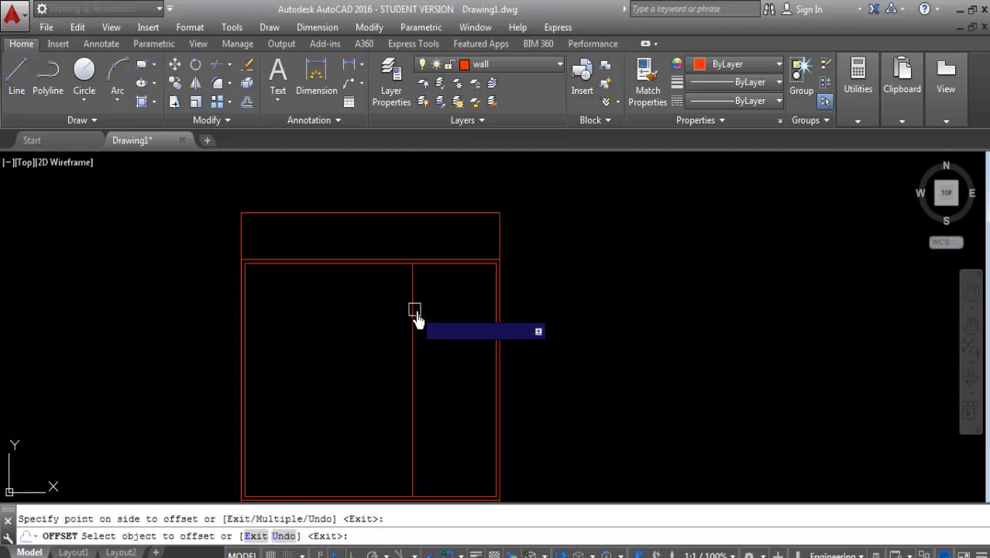
key("Return")
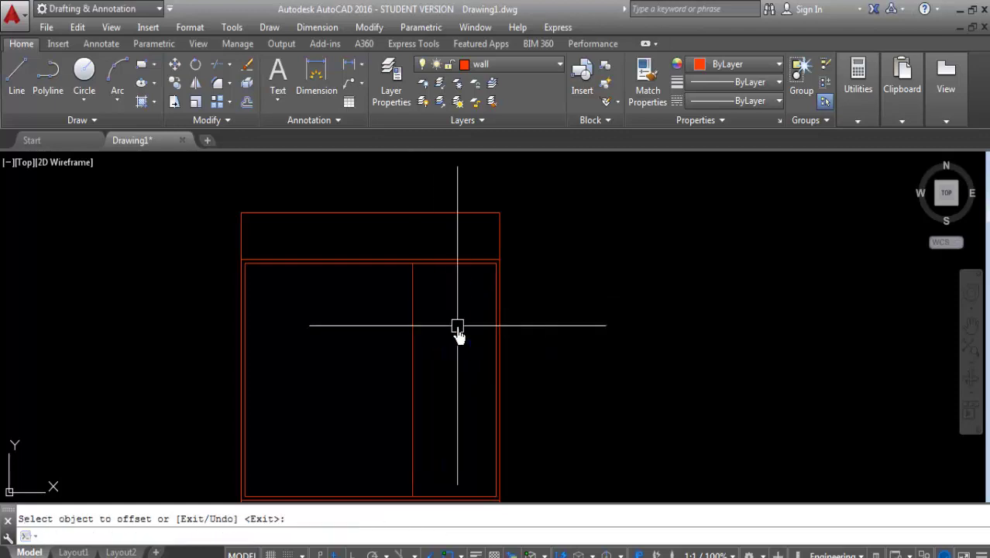
key("Return")
key("Return")
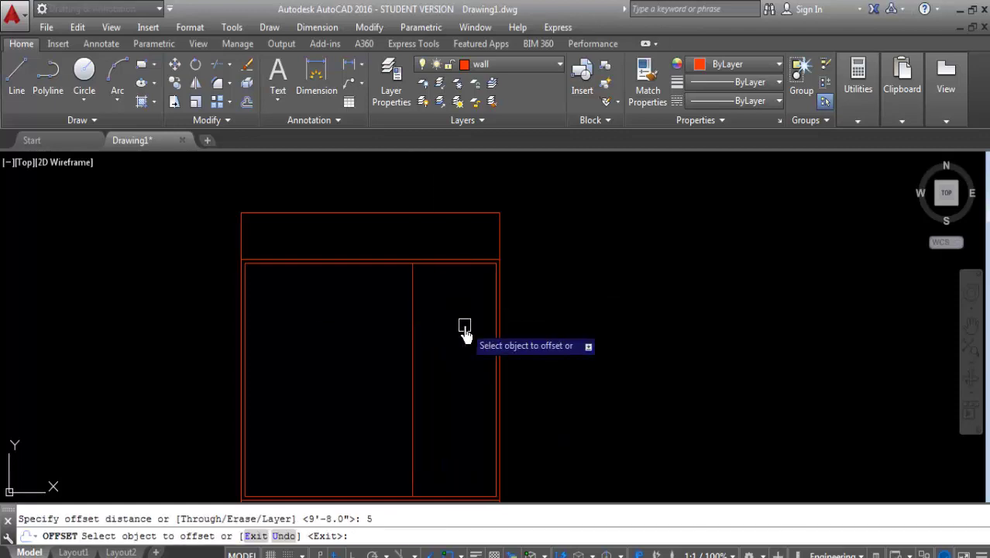
left_click(413, 312)
left_click(333, 317)
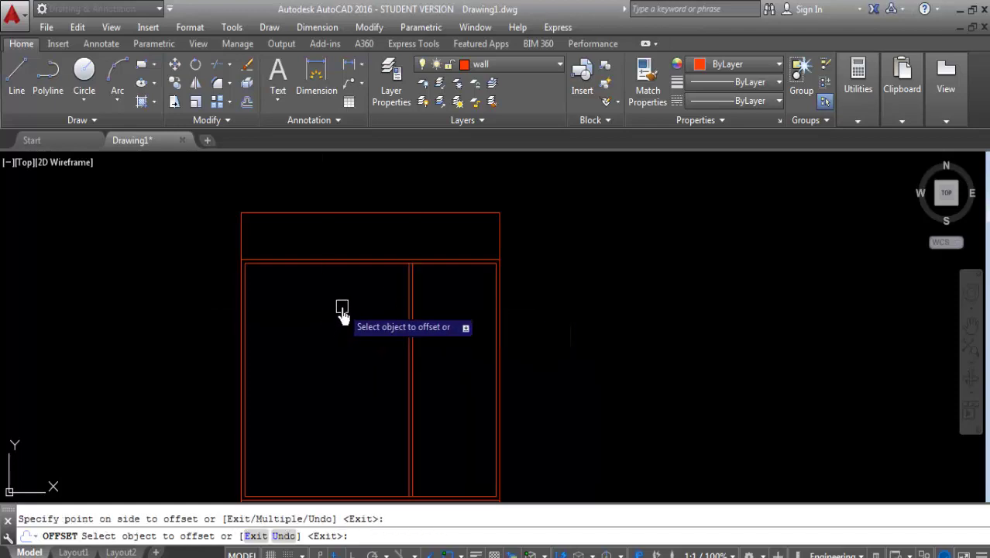
scroll(439, 323, "up", 2)
Offset the top inner wall line 12' down and double it with a 5 offset
key("Return")
key("Return")
type("12'")
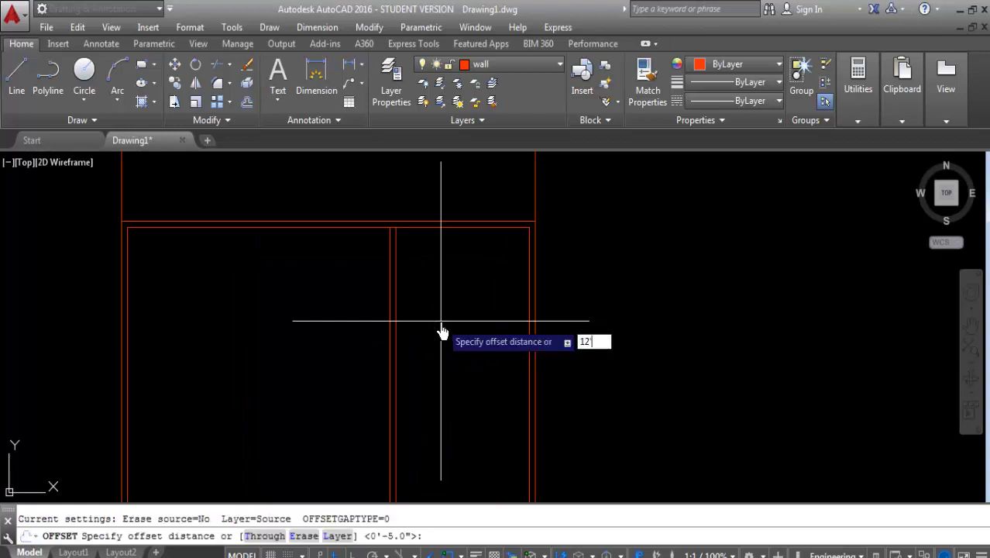
key("Return")
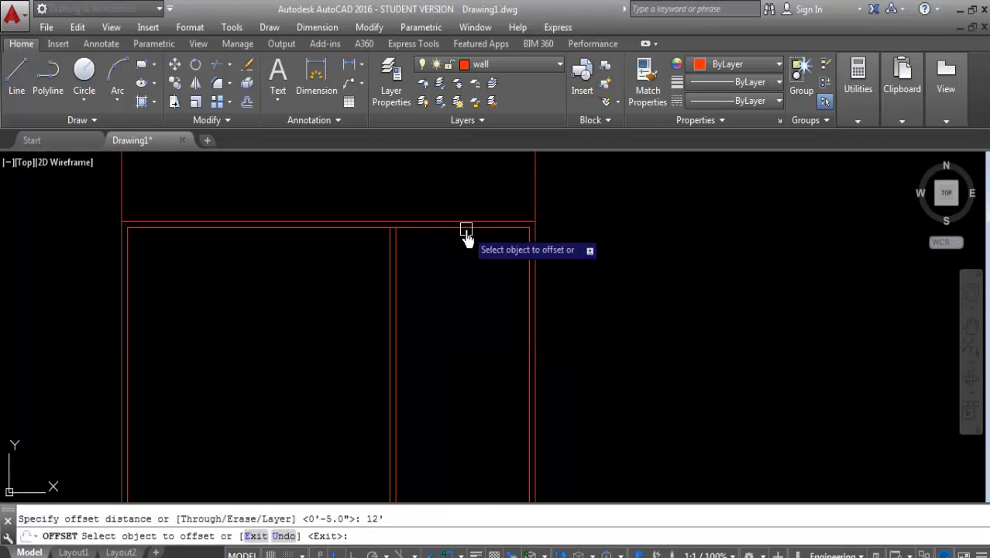
left_click(467, 228)
left_click(464, 333)
right_click(460, 325)
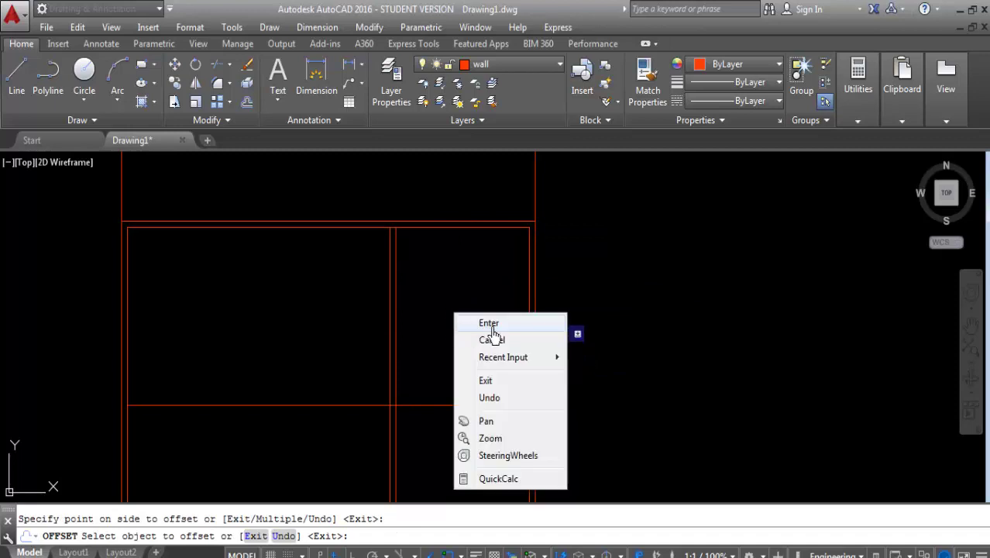
left_click(492, 324)
right_click(473, 309)
left_click(526, 29)
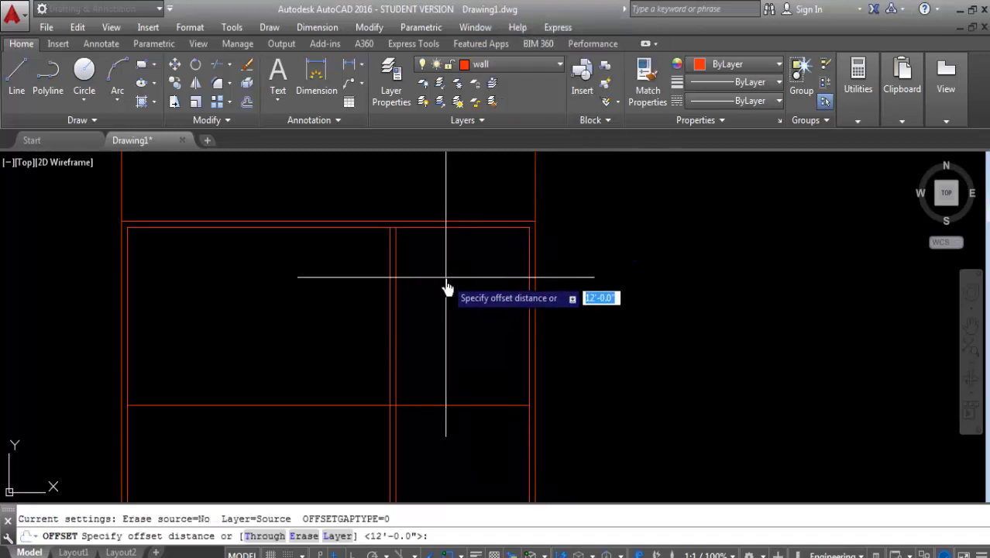
key("Return")
left_click(453, 404)
left_click(465, 468)
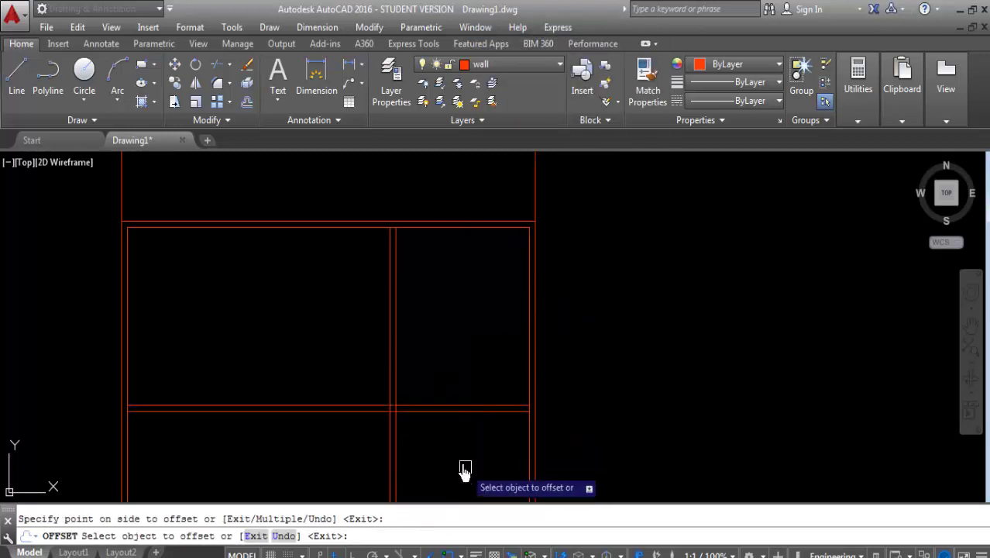
middle_click_drag(453, 406, 448, 329)
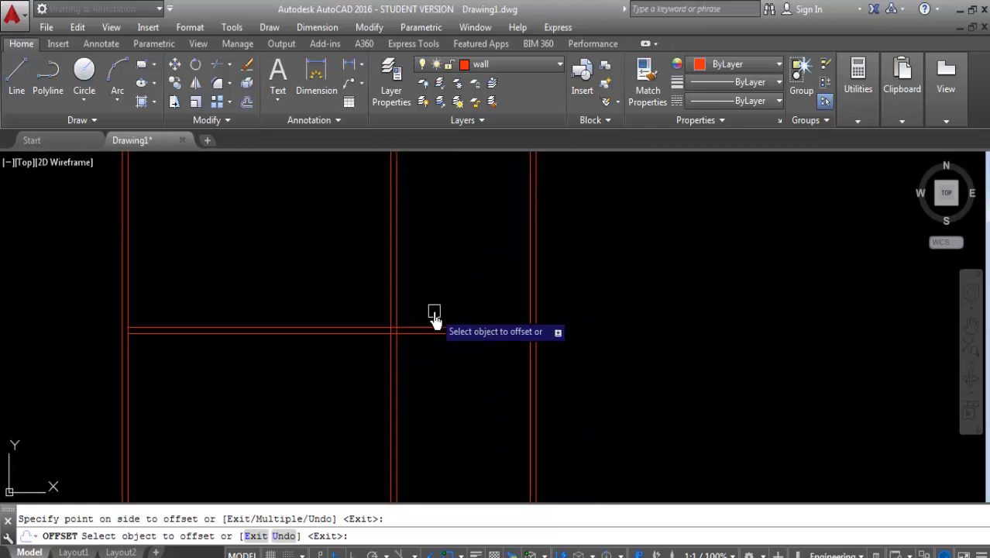
key("Escape")
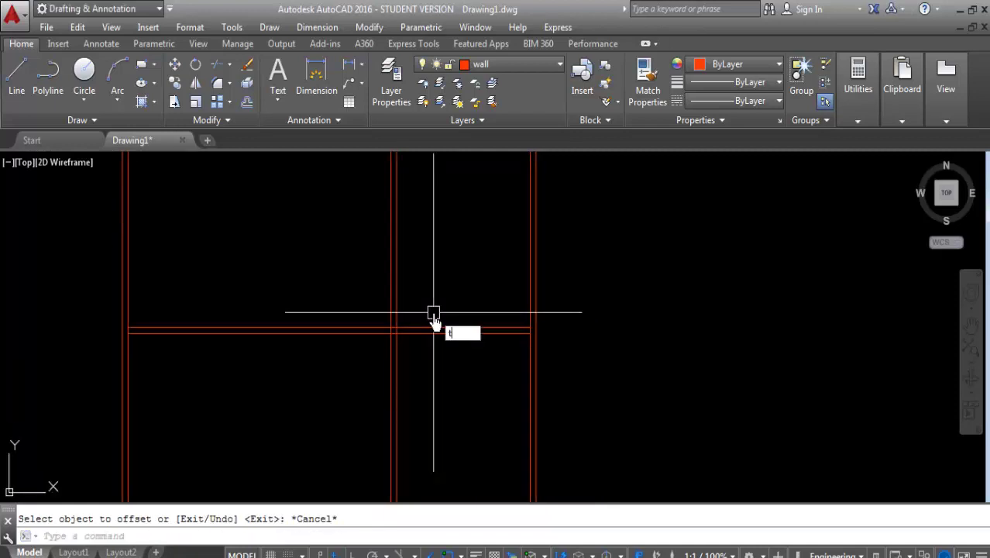
Trim the new double cross wall out of the left room
key("Return")
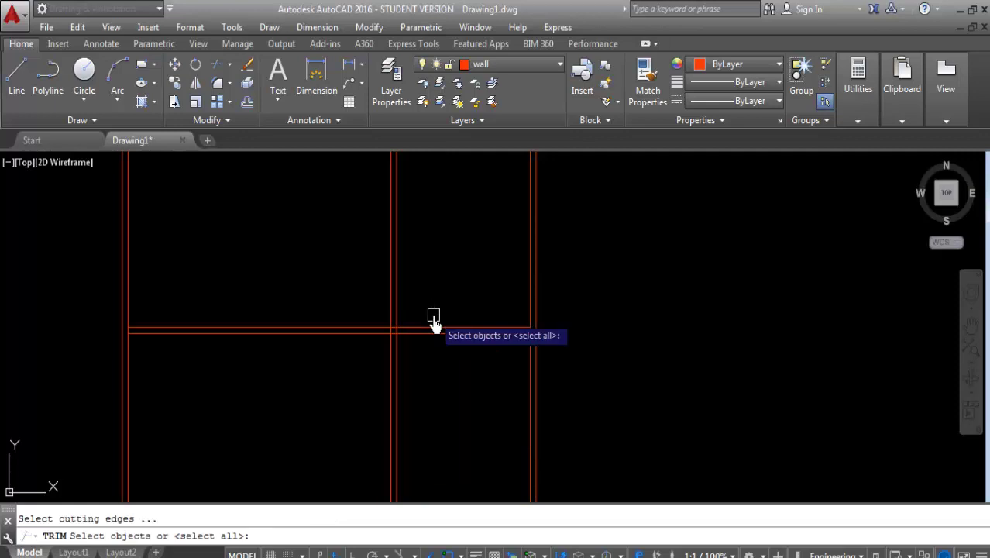
key("Return")
scroll(380, 392, "down", 3)
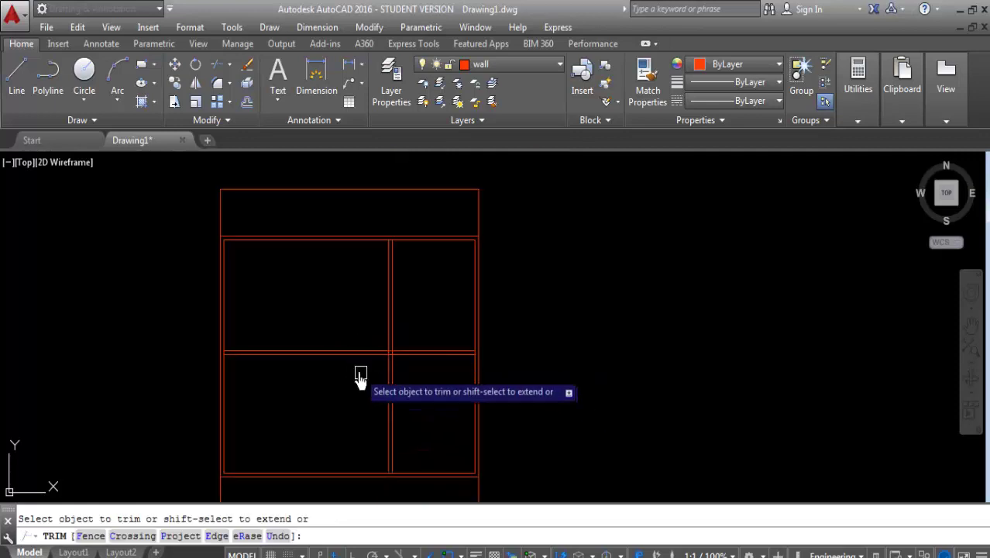
scroll(366, 391, "up", 2)
left_click(347, 316)
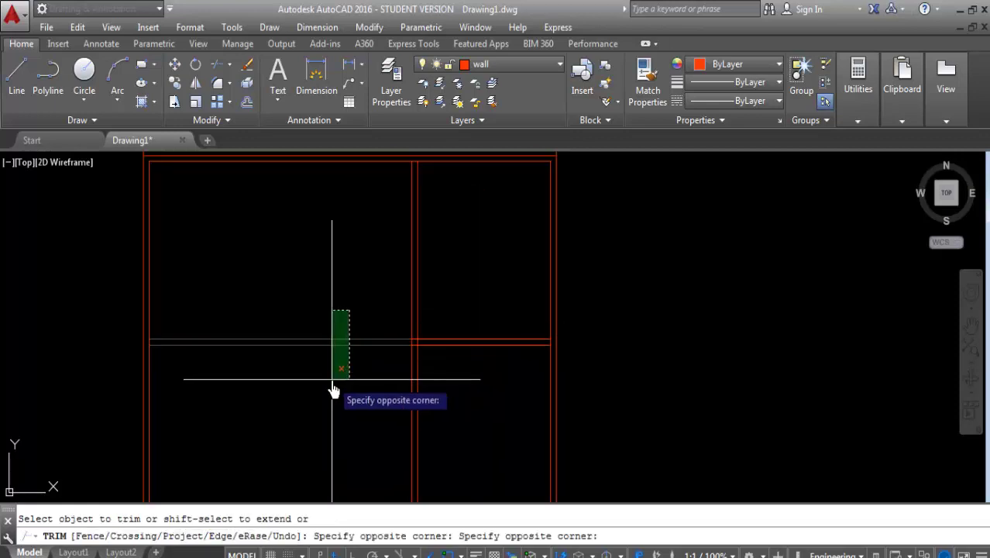
left_click(337, 377)
scroll(418, 357, "down", 2)
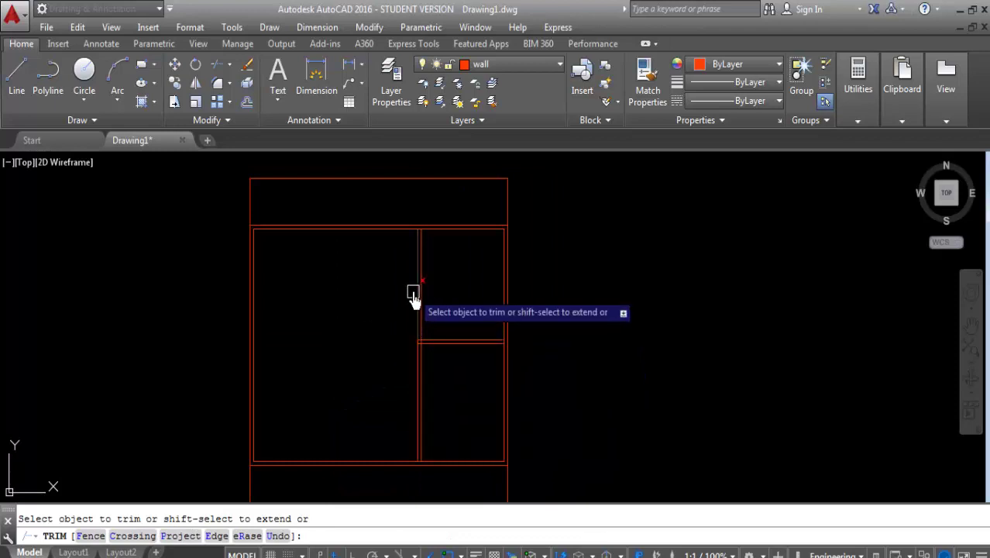
key("Escape")
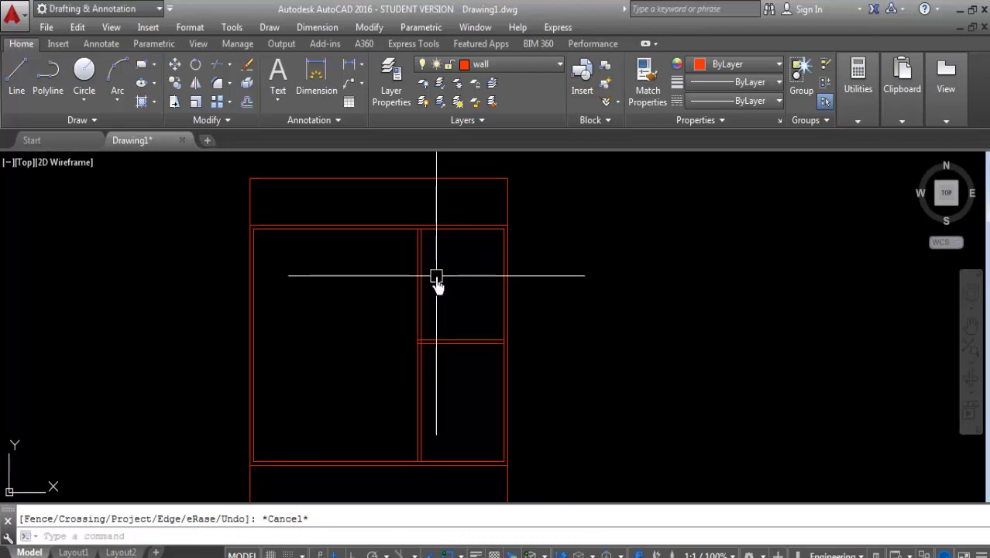
Offset the vertical partition 4' into the left room and double it with a 5 copy
type("o")
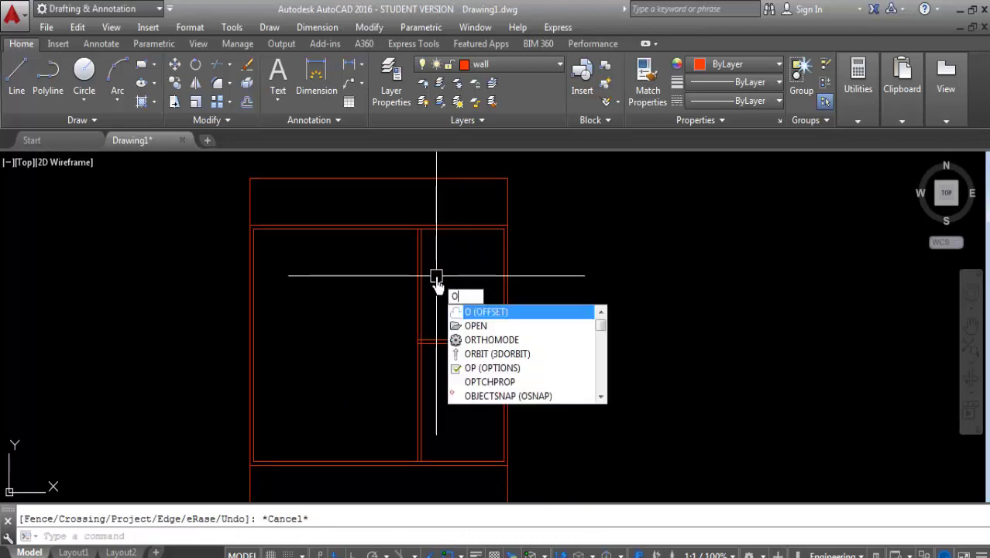
key("Return")
type("3")
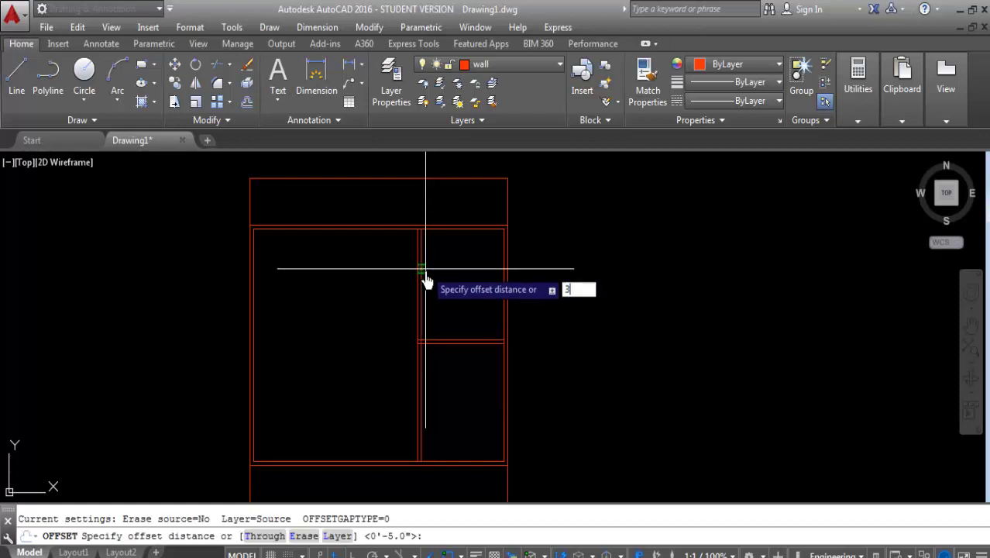
key("Return")
left_click(416, 281)
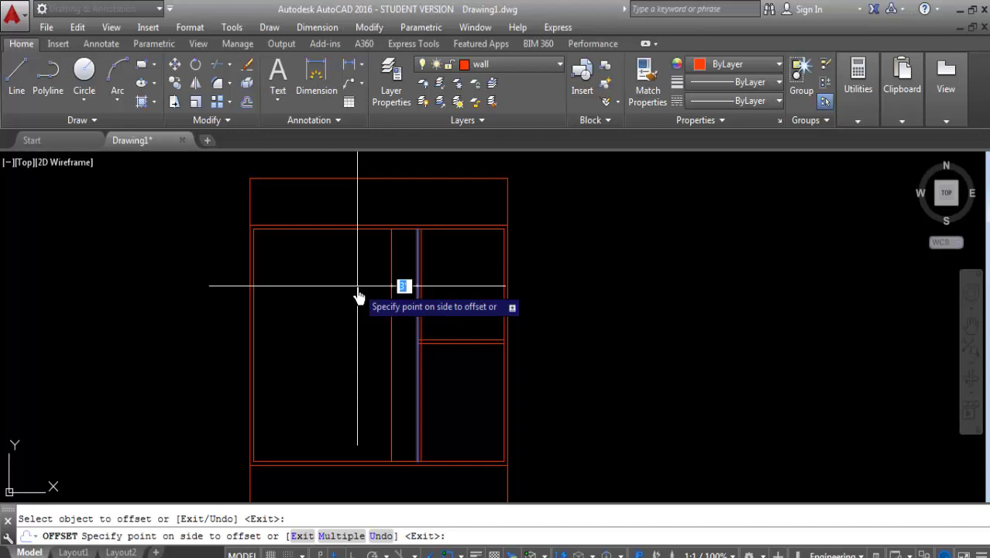
key("Escape")
type("4")
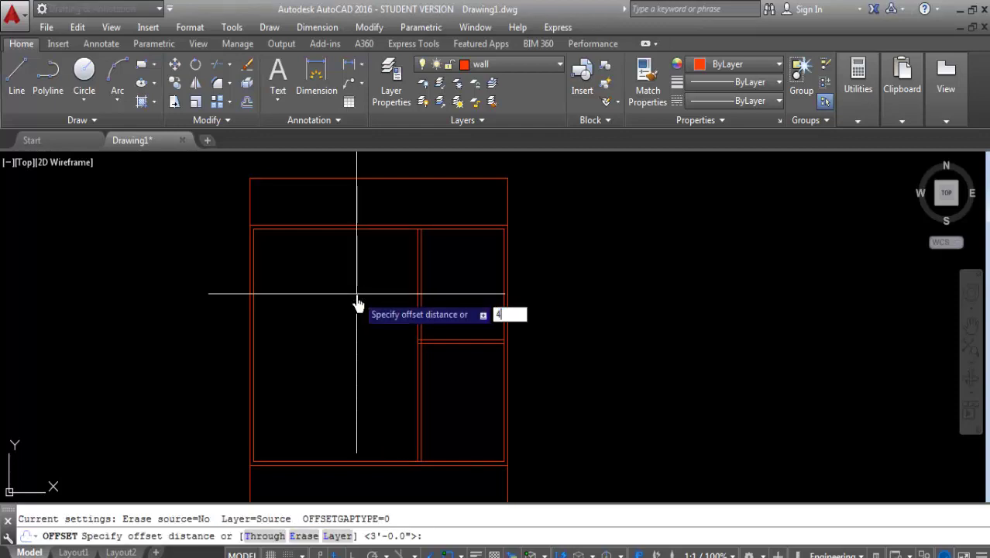
key("Return")
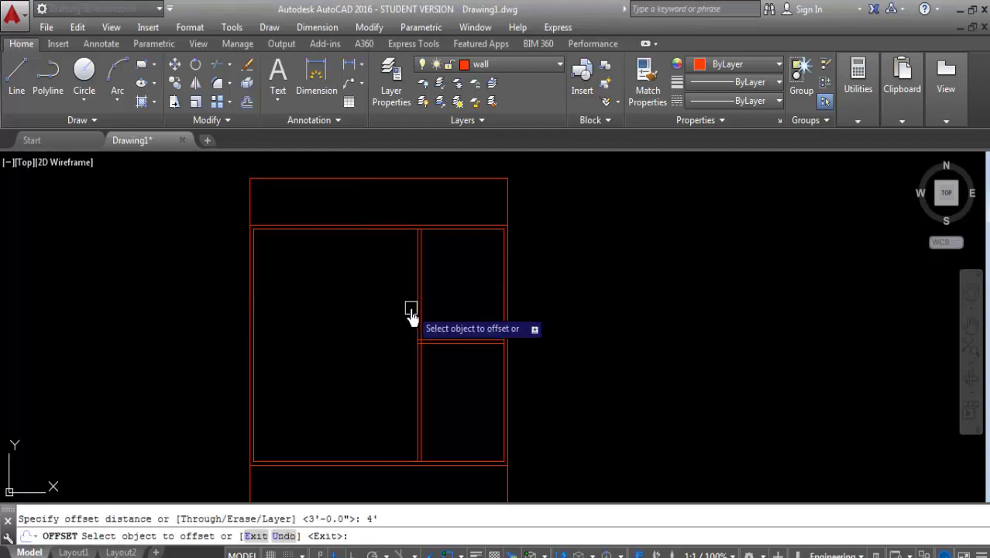
left_click(416, 302)
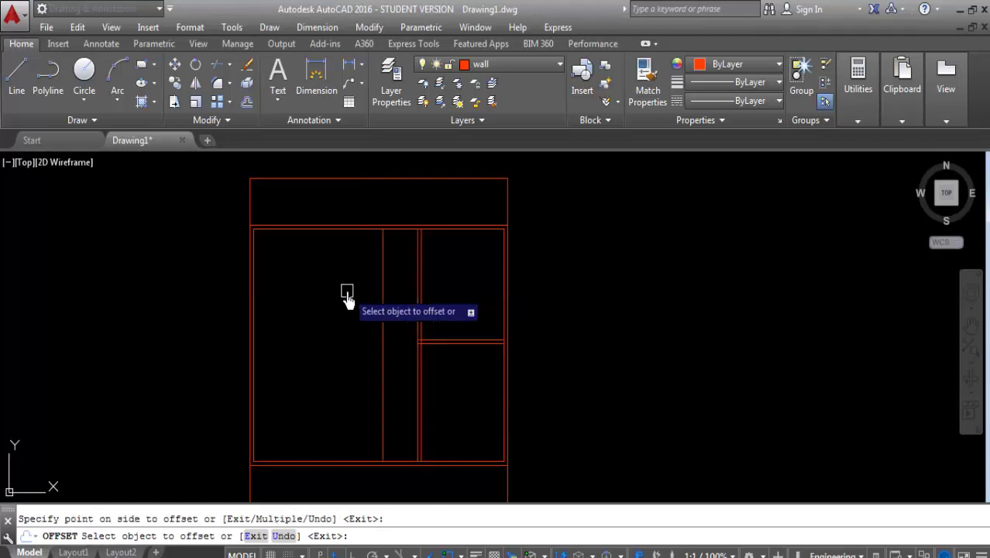
key("Return")
key("Return")
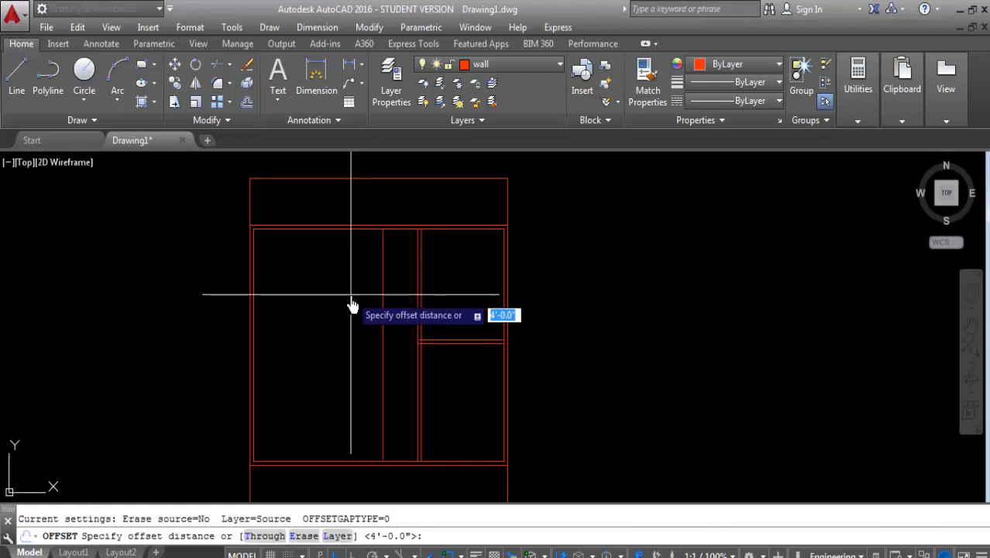
key("Return")
left_click(383, 300)
left_click(304, 308)
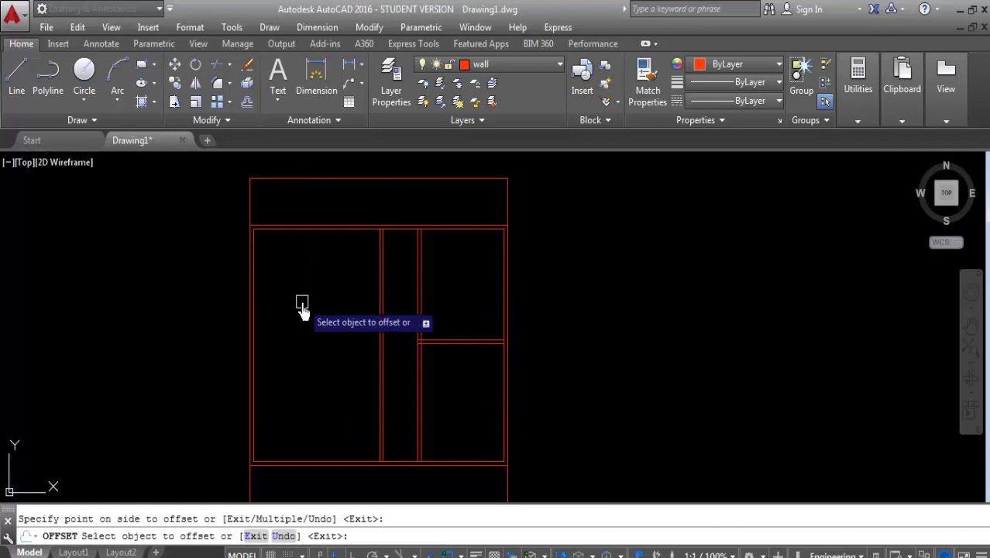
Add another vertical partition 5' further left, doubled with a 5 inch offset
key("Return")
key("Return")
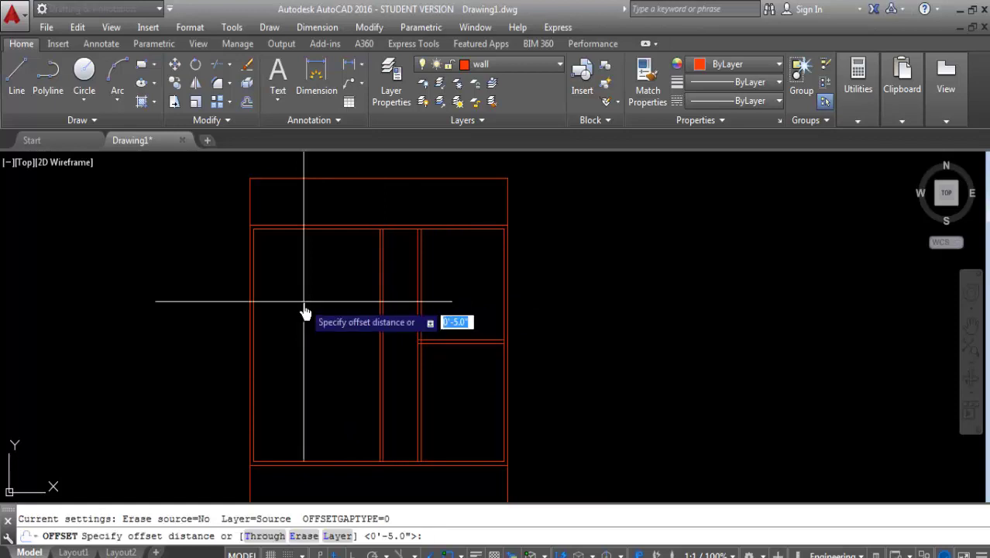
key("Return")
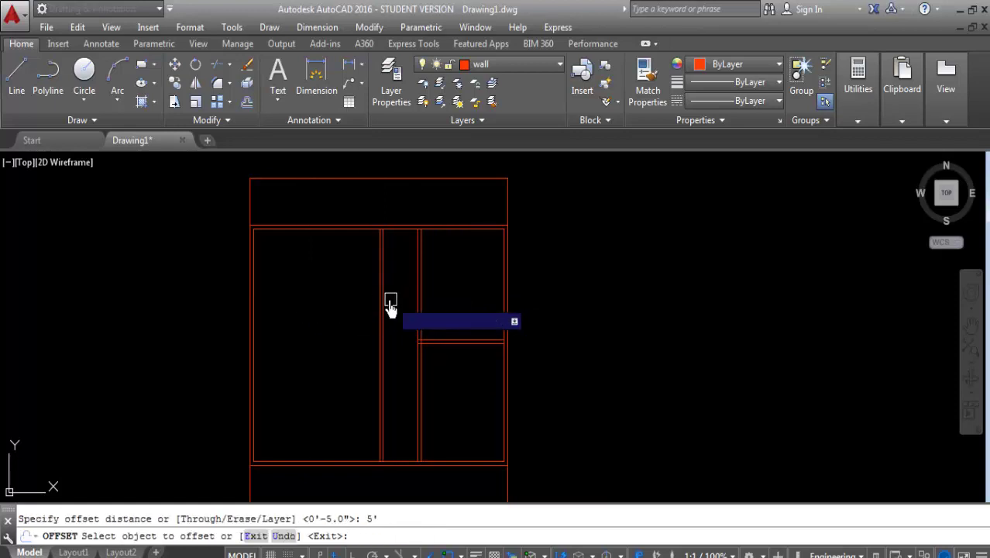
scroll(379, 304, "up", 4)
left_click(376, 295)
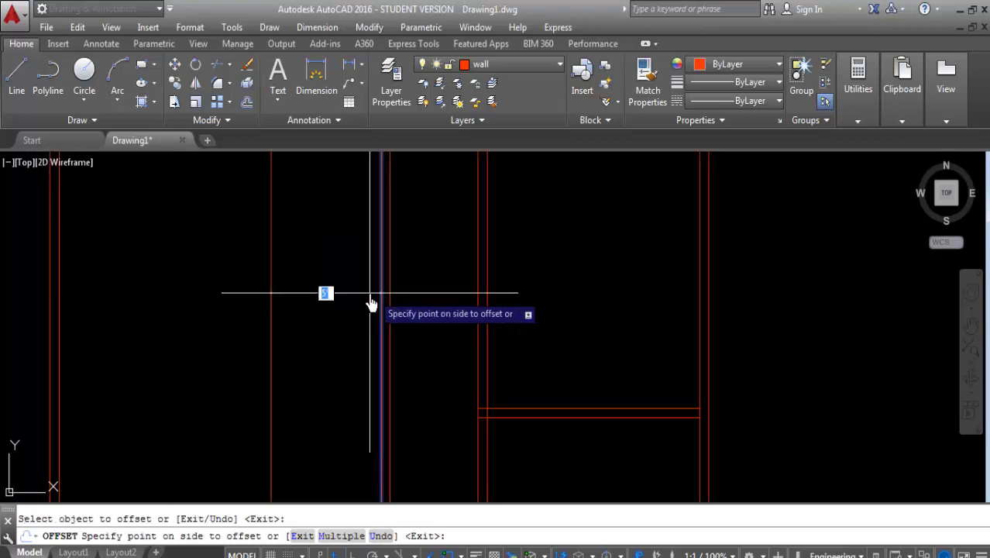
left_click(291, 314)
key("Return")
key("Return")
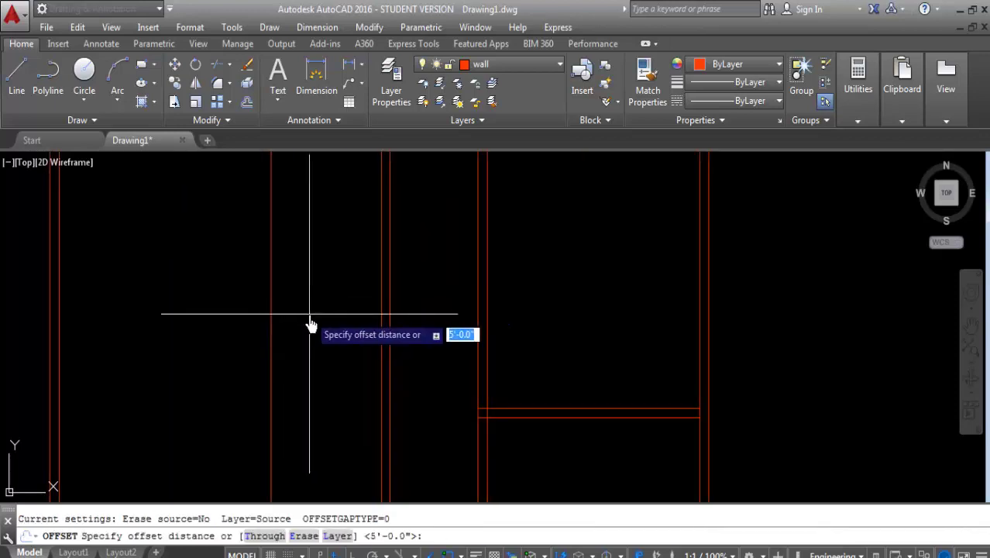
type("5")
key("Return")
left_click(275, 318)
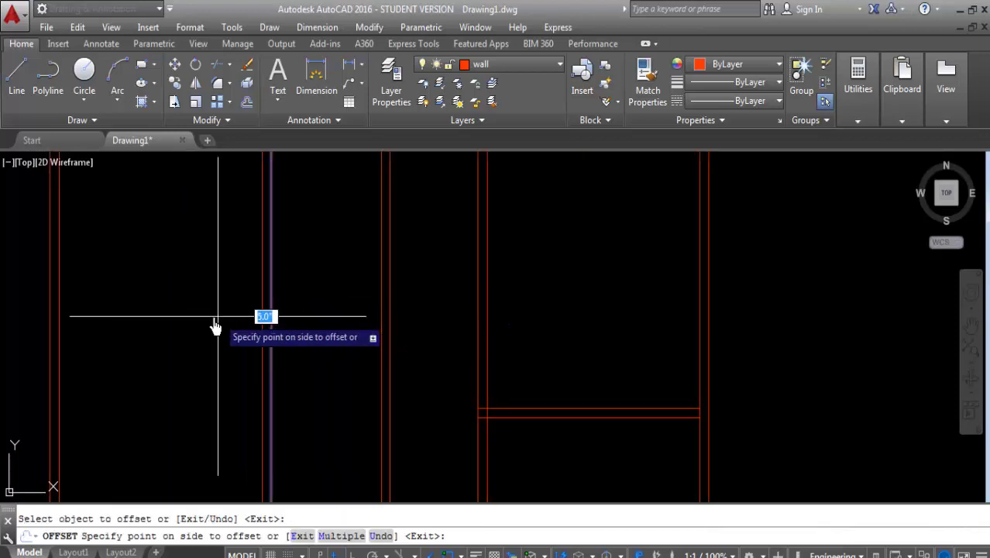
left_click(184, 321)
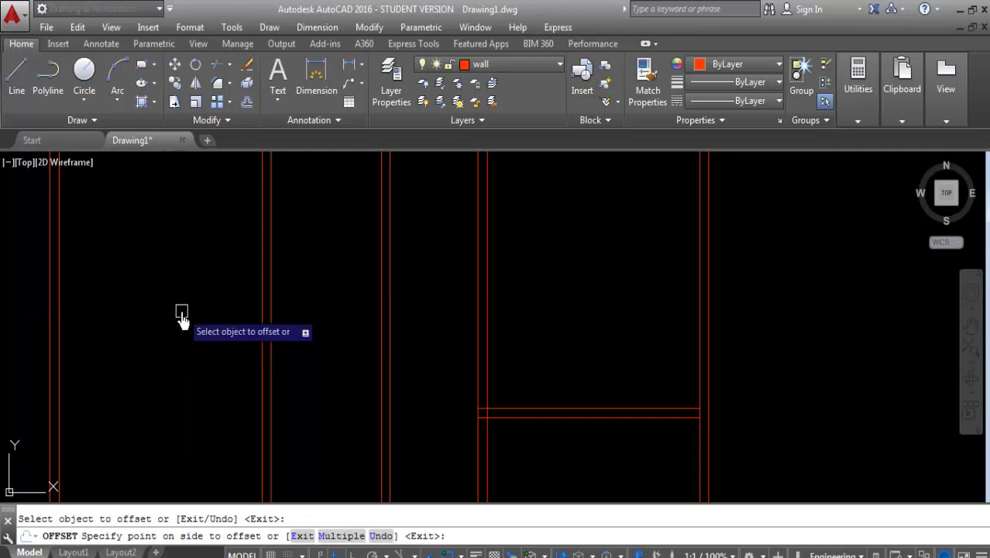
scroll(232, 310, "down", 3)
scroll(216, 403, "up", 1)
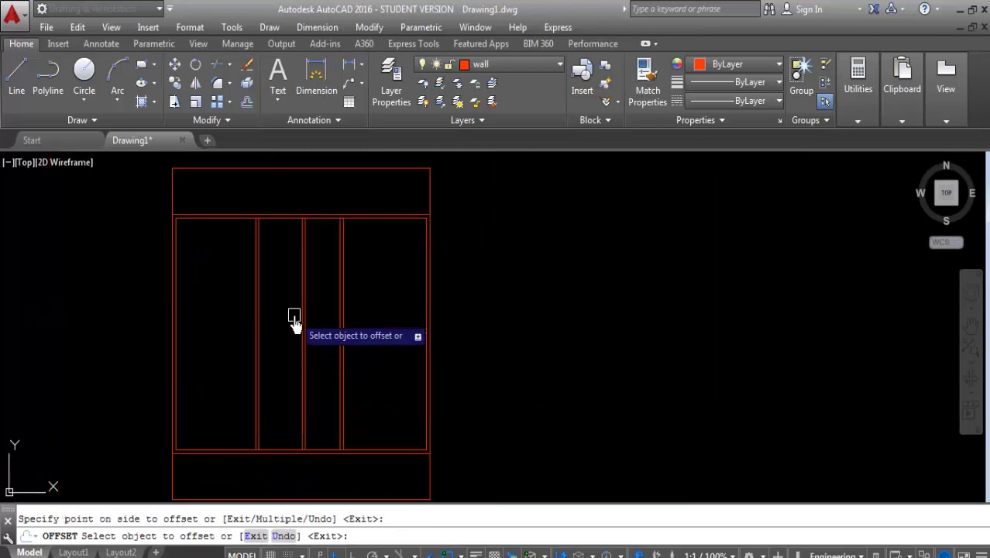
key("Escape")
Offset the top interior wall line 7' down to make a horizontal partition
key("Return")
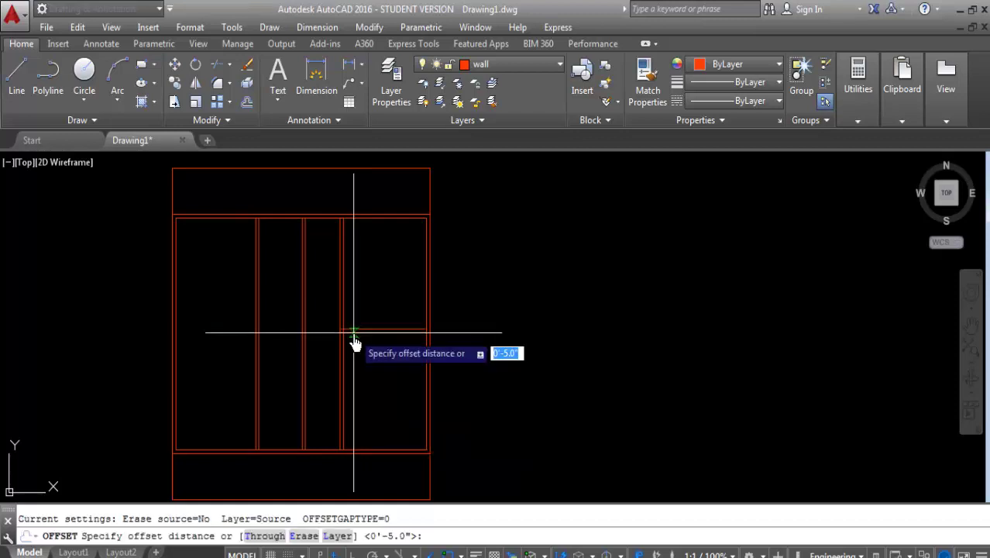
key("Return")
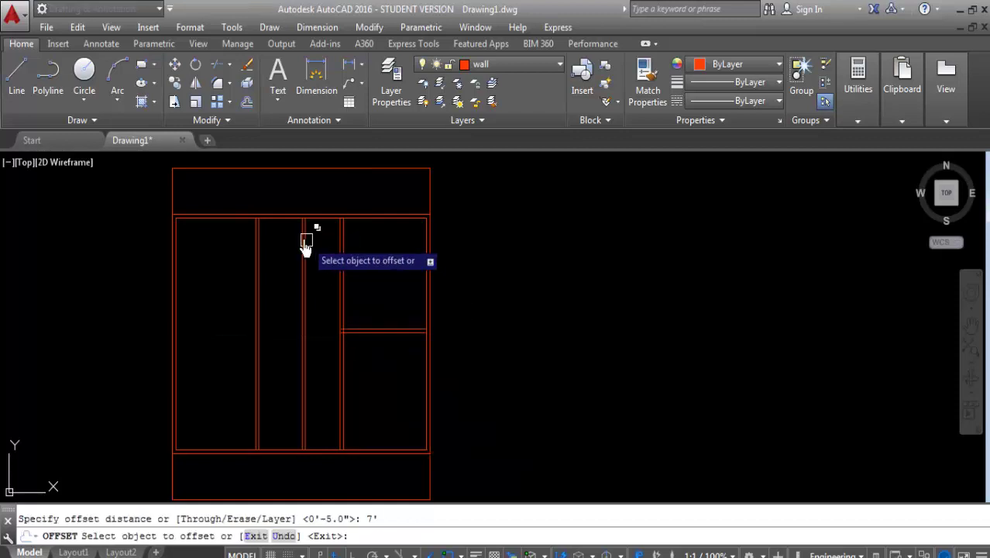
scroll(306, 237, "up", 2)
left_click(260, 206)
left_click(261, 221)
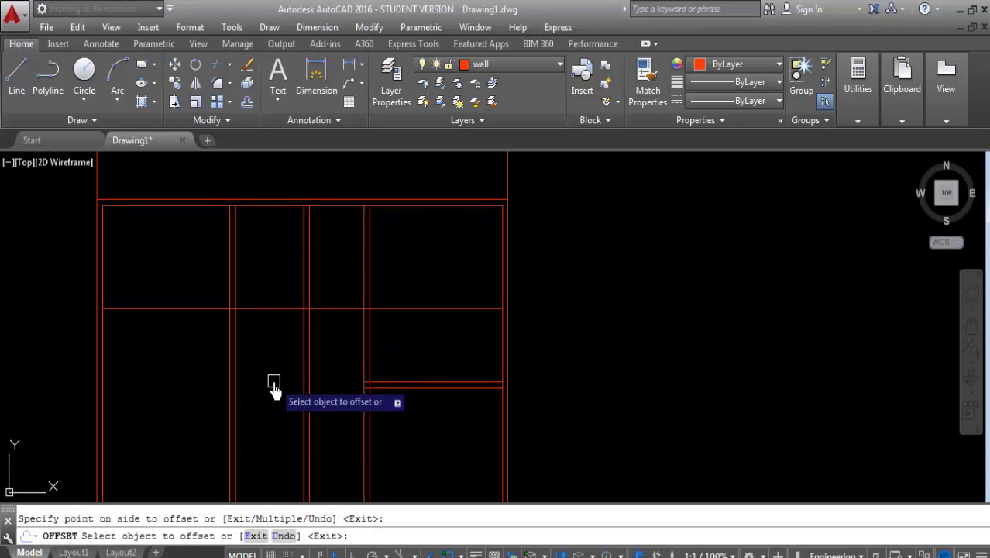
right_click(257, 268)
left_click(289, 266)
right_click(287, 262)
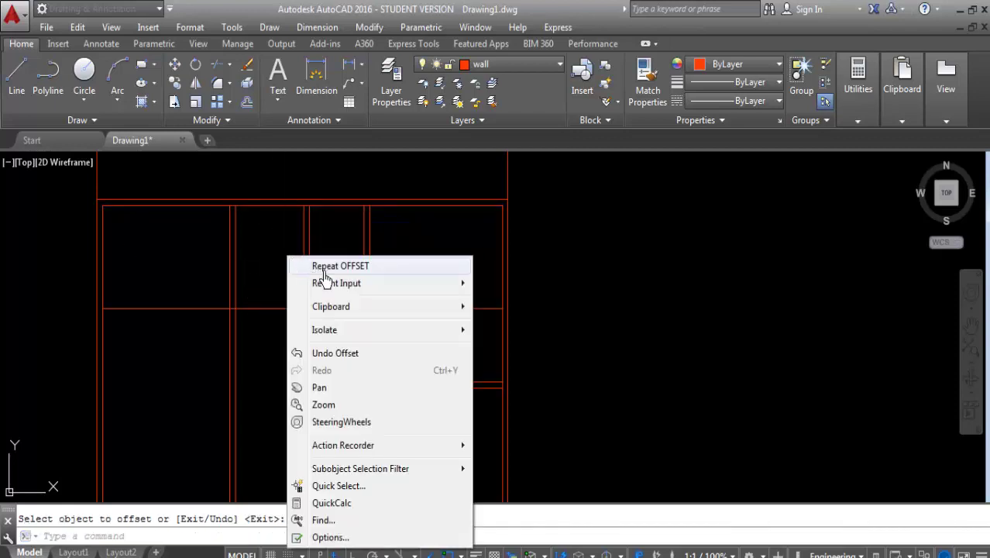
left_click(325, 263)
Double the new horizontal partition with a 5 inch offset below it
type("5")
key("Return")
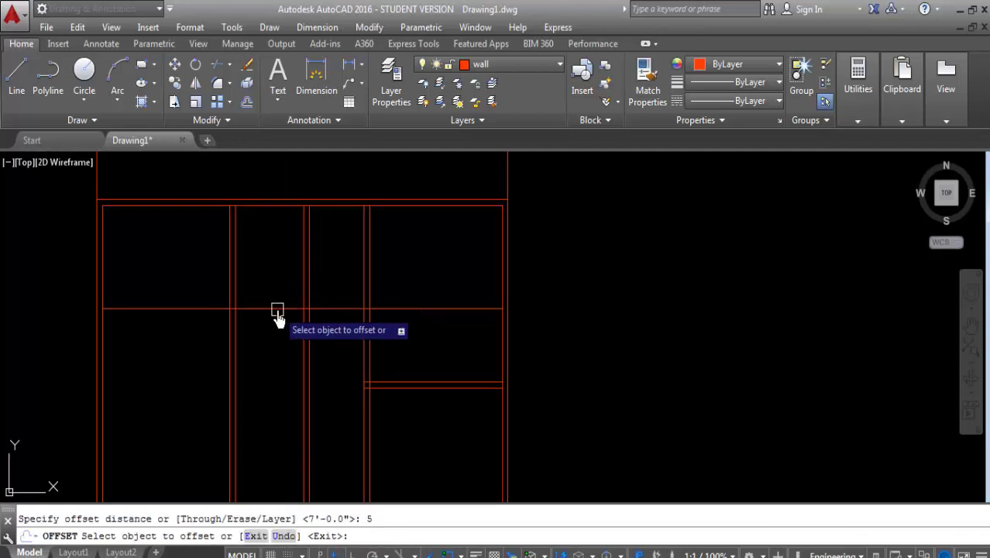
left_click(277, 309)
left_click(287, 368)
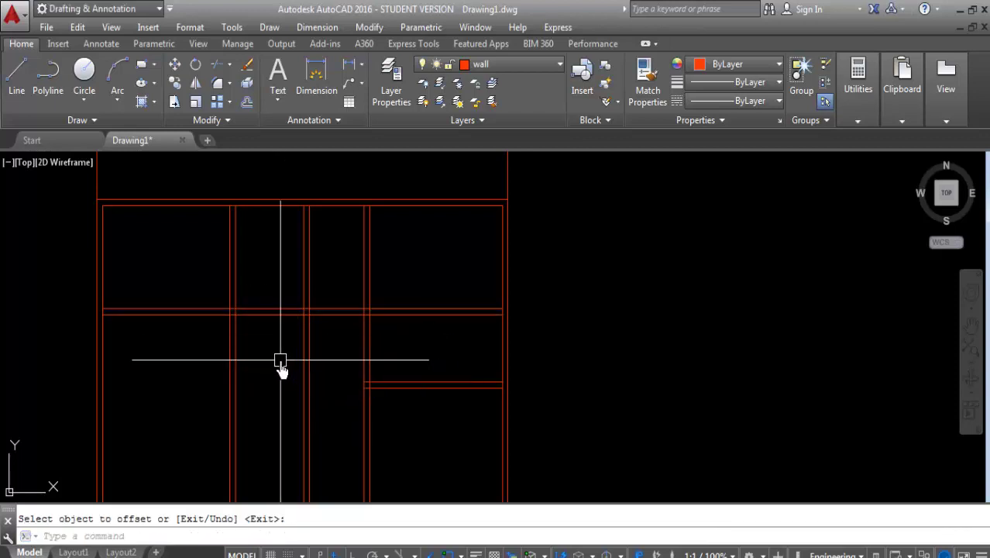
type("TR")
key("Return")
key("Return")
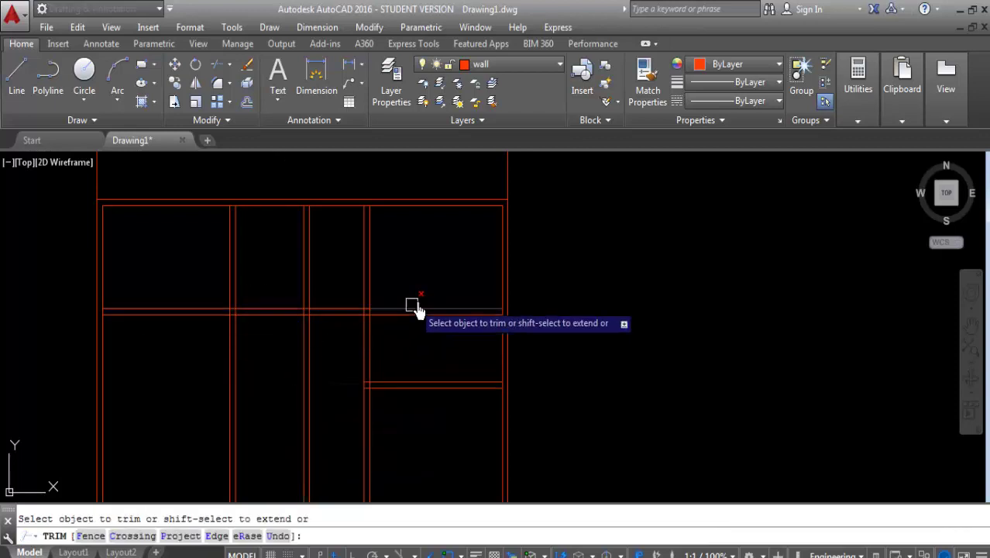
Crossing-trim the horizontal wall's right and left ends and the vertical partitions below it
left_click_drag(451, 276, 432, 318)
left_click_drag(206, 277, 190, 313)
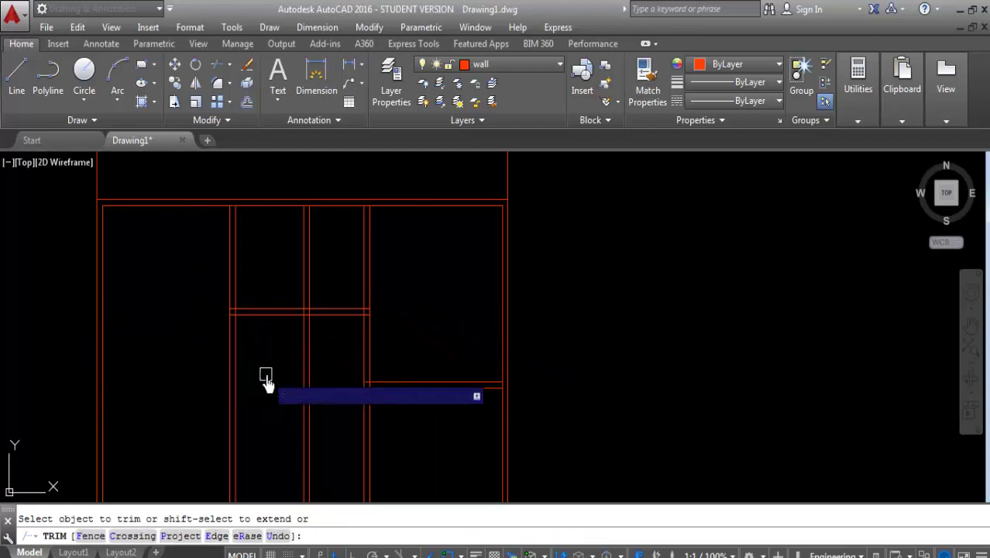
left_click_drag(330, 361, 307, 343)
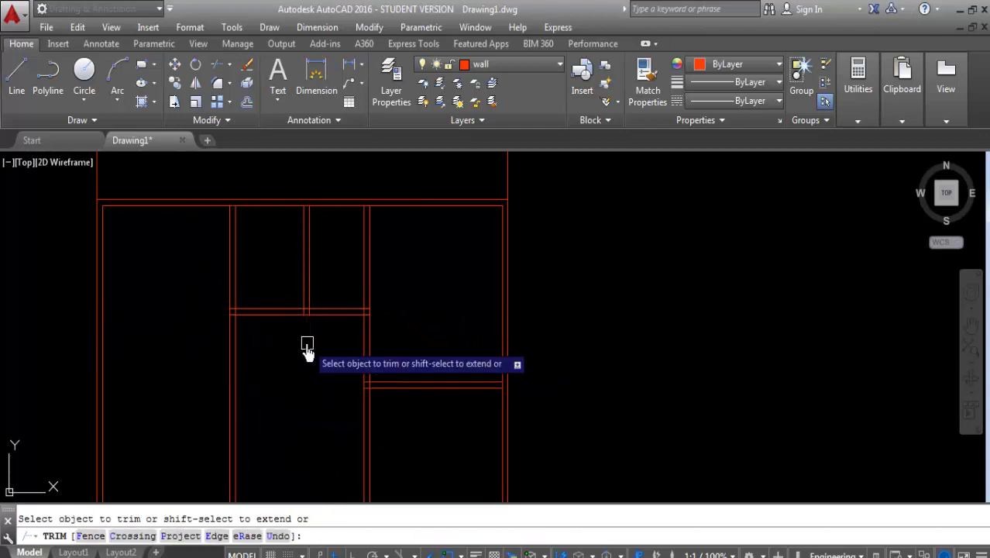
scroll(310, 345, "down", 2)
middle_click_drag(319, 348, 364, 346)
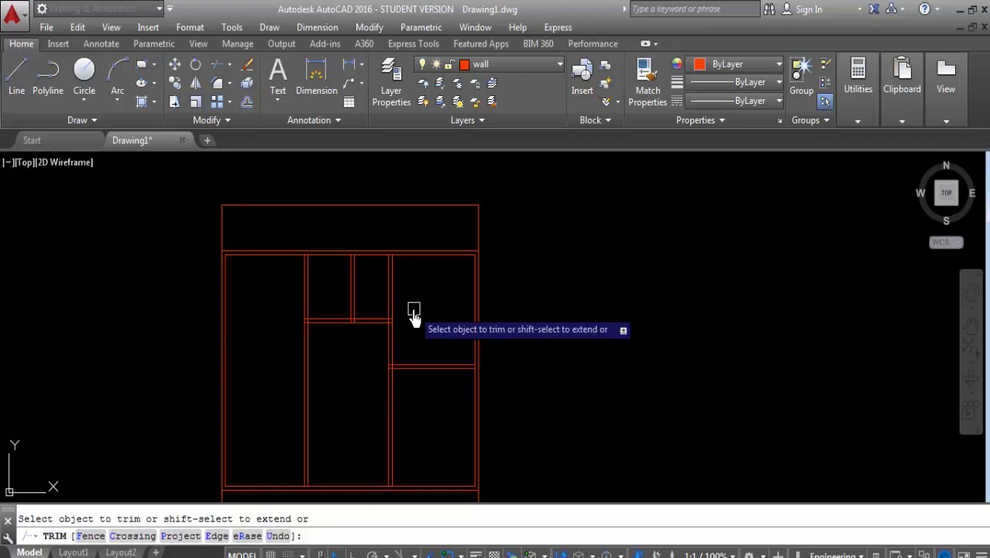
Offset two wall lines 2'6 to mark the door opening edges
key("Escape")
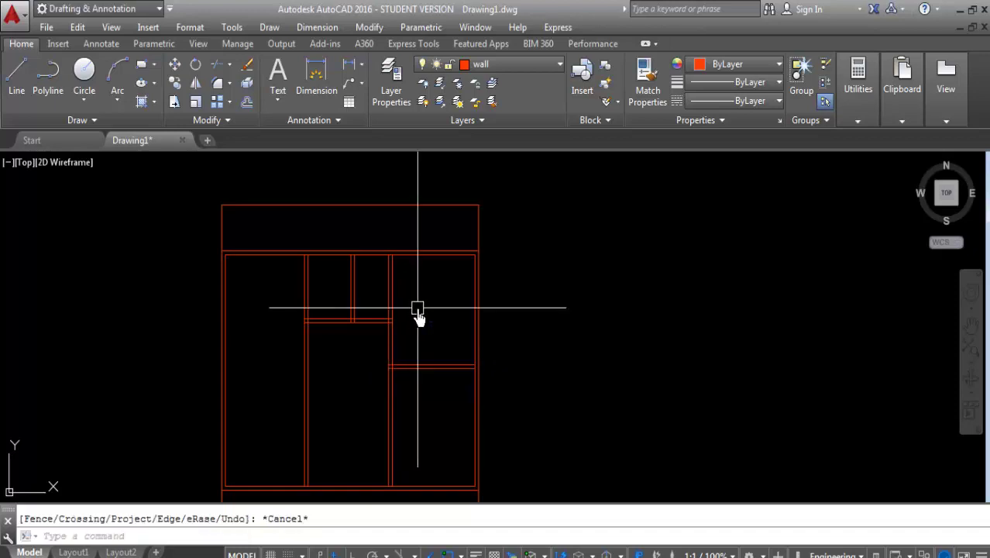
type("o")
key("Return")
type("2")
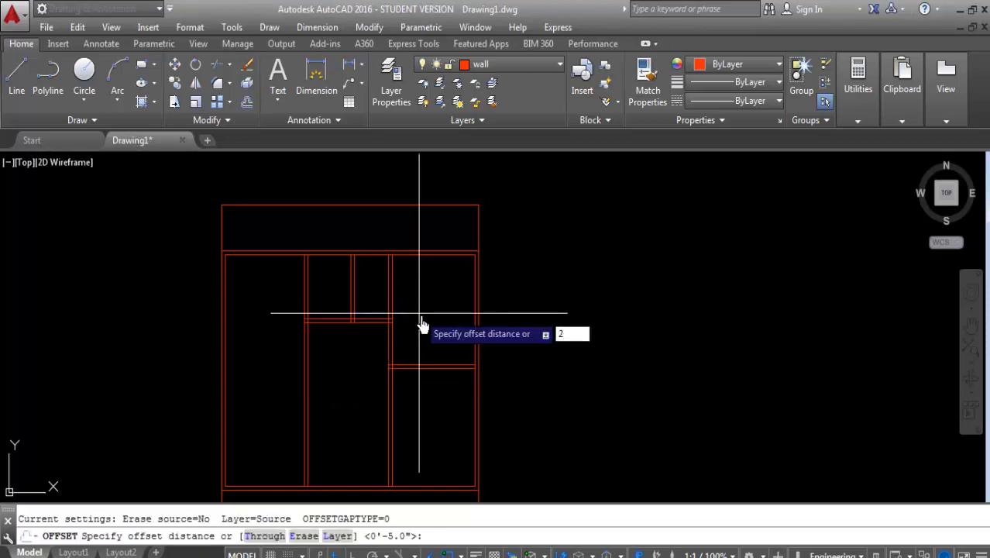
key("Return")
scroll(419, 324, "up", 2)
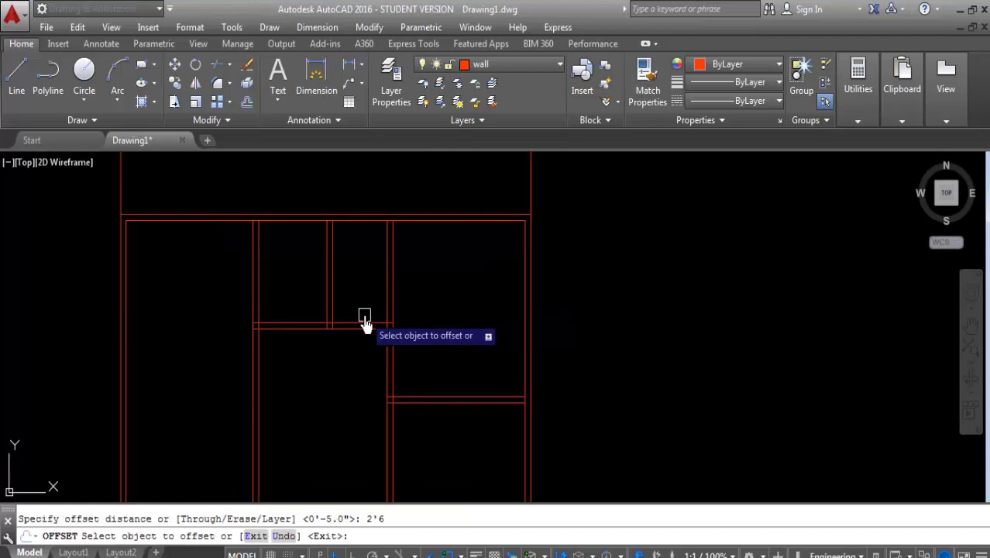
left_click(365, 321)
left_click(359, 293)
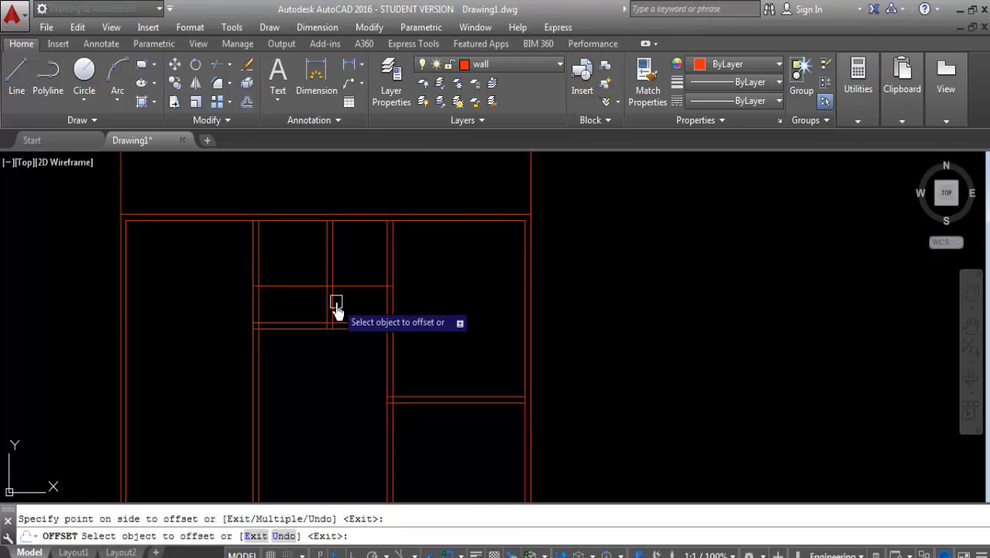
scroll(325, 302, "up", 2)
left_click(335, 306)
left_click(302, 333)
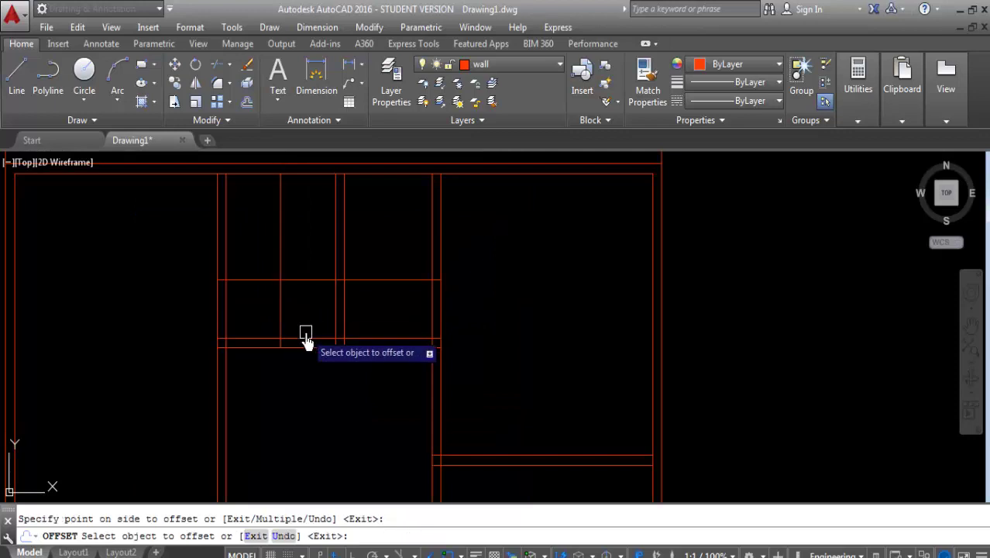
key("Return")
Trim the wall lines inside the doorways and delete the leftover L-shaped wall pieces
key("Return")
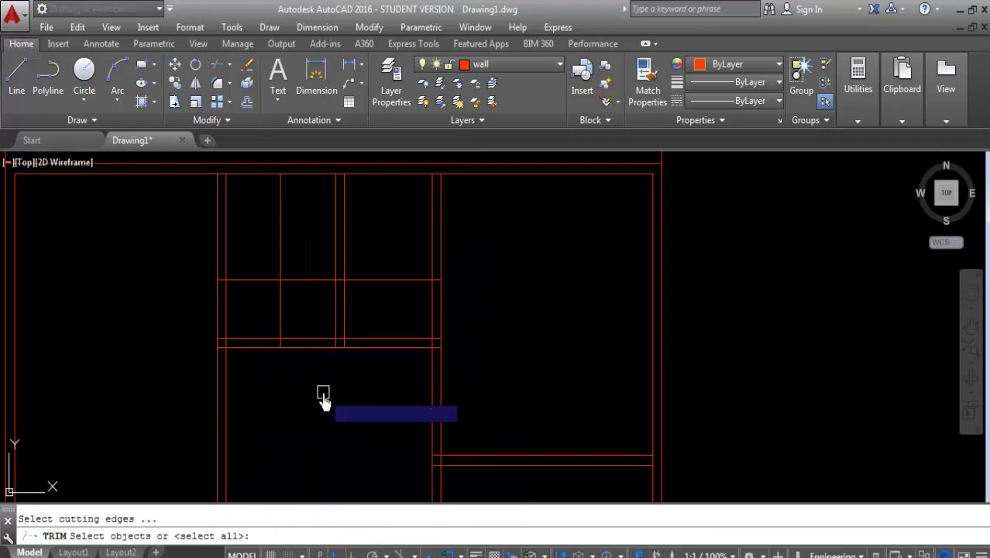
key("Return")
left_click_drag(438, 316, 411, 279)
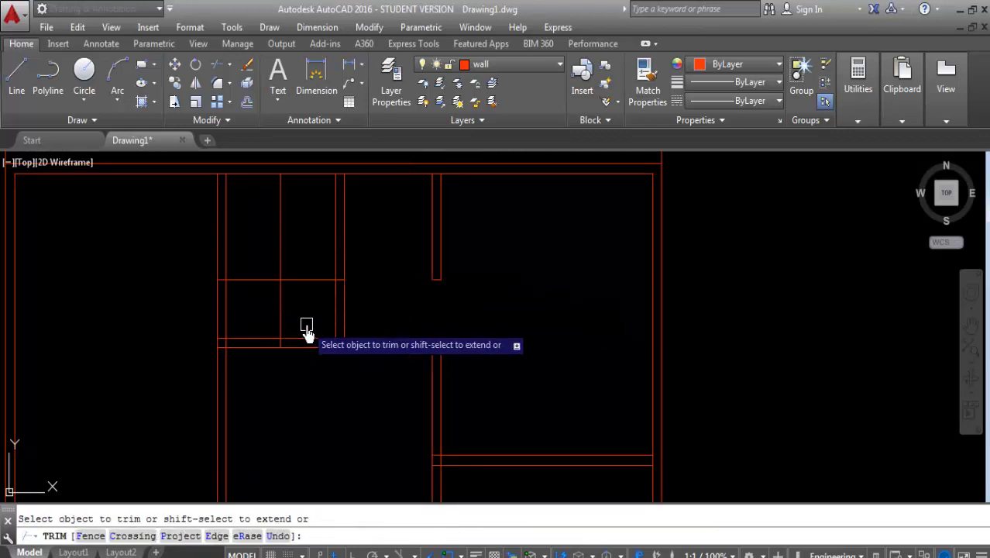
left_click_drag(308, 331, 255, 326)
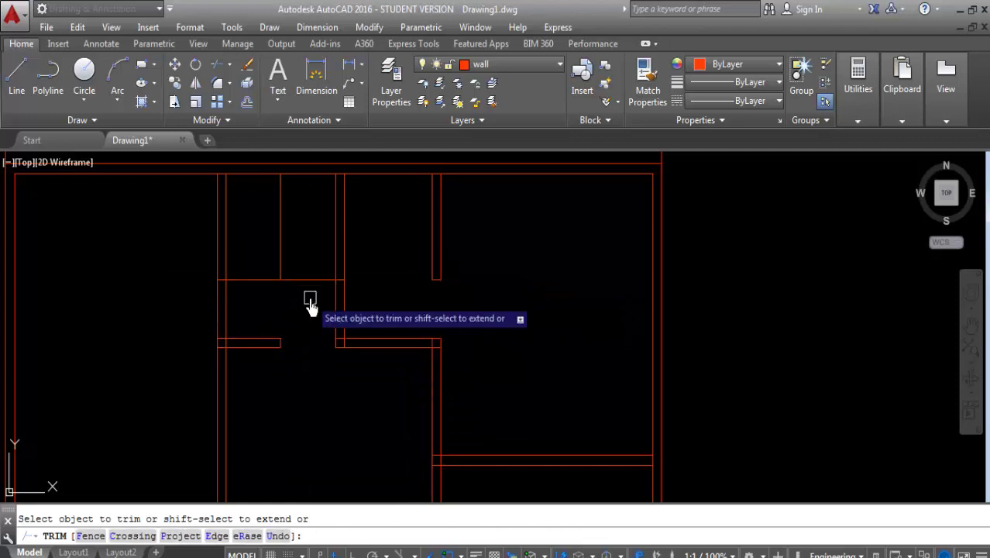
scroll(310, 263, "down", 2)
key("Escape")
mouse_move(310, 262)
left_mouse_down()
mouse_move(297, 271)
mouse_move(376, 281)
left_mouse_up()
key("Delete")
key("Delete")
scroll(389, 354, "down", 3)
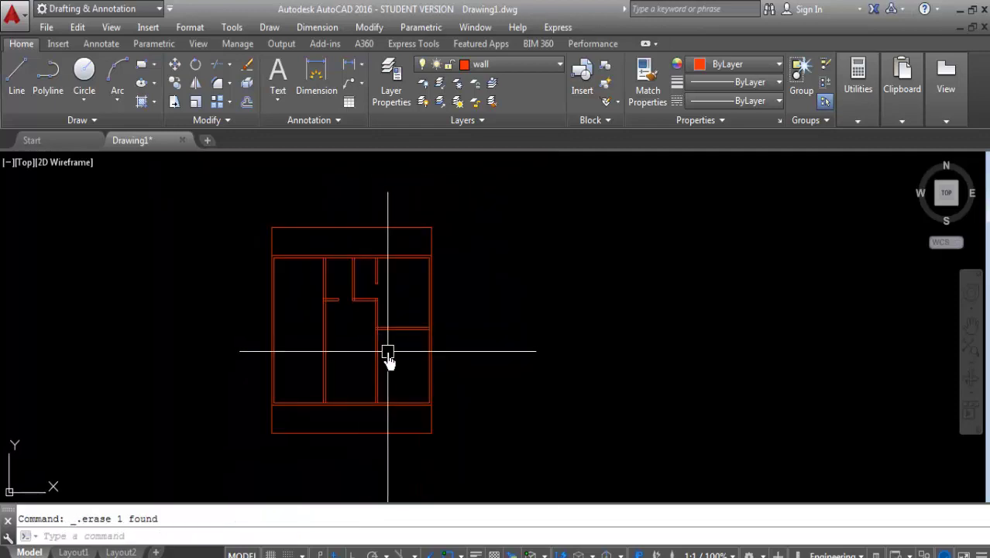
Start offsetting the upper horizontal wall line by 1, then cancel that attempt
scroll(385, 350, "up", 2)
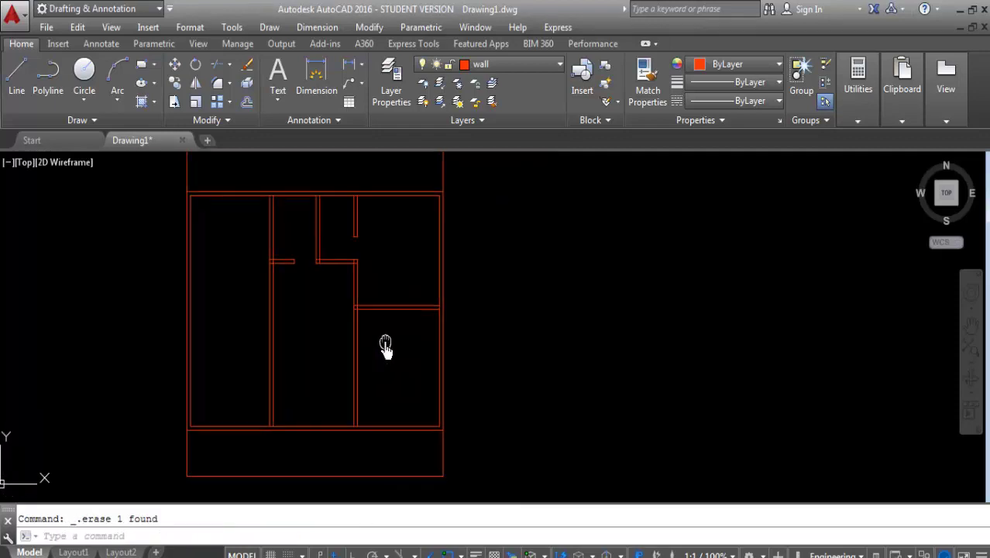
scroll(385, 349, "up", 2)
key("Return")
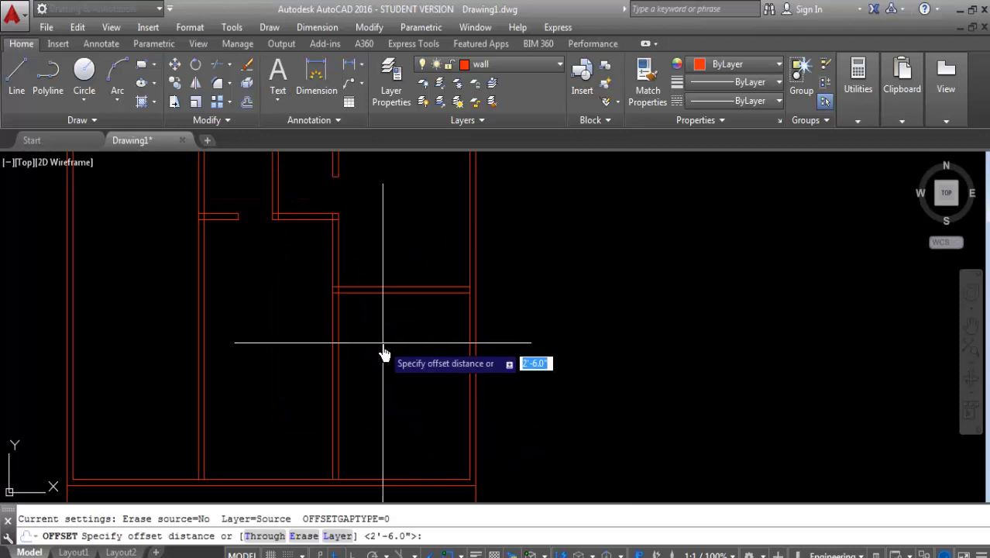
type("13")
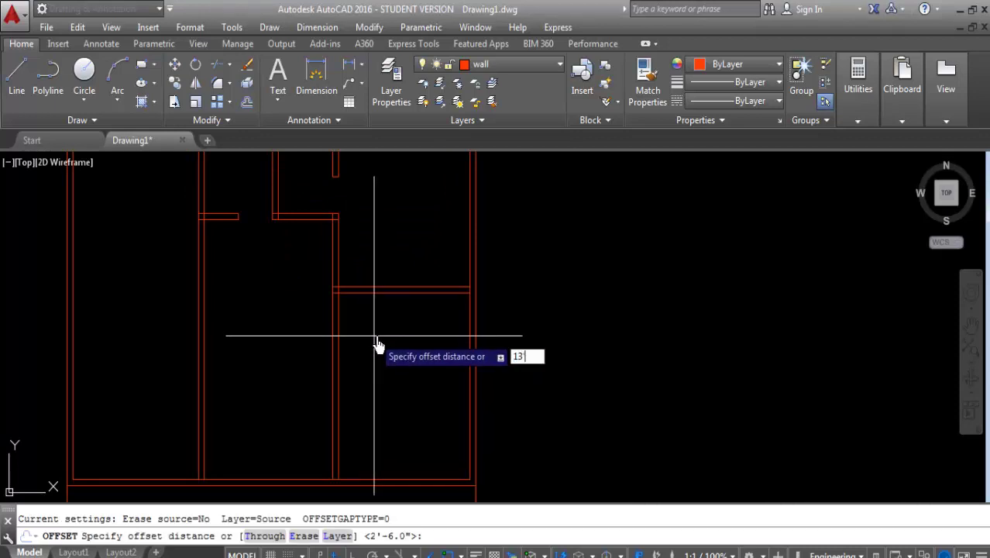
key("Return")
left_click(384, 291)
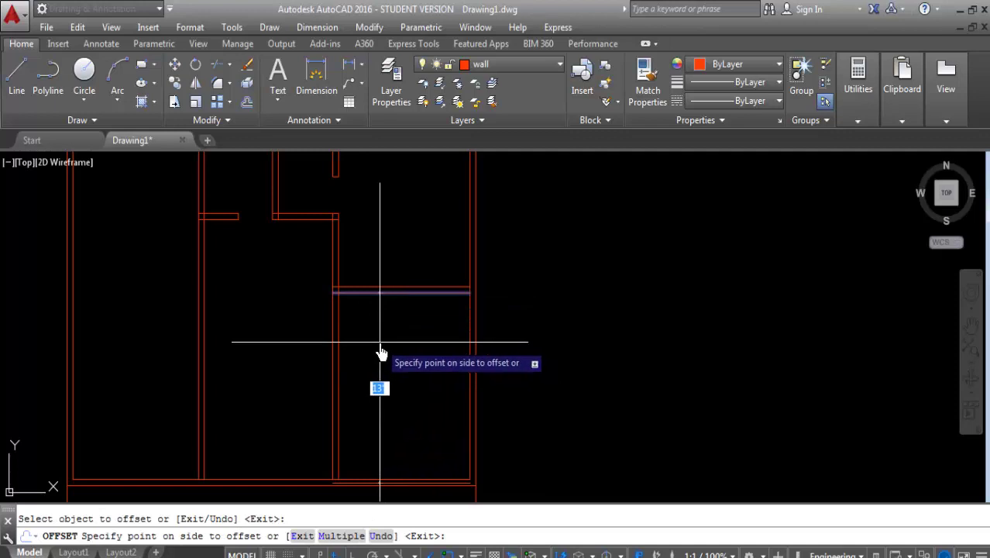
key("Escape")
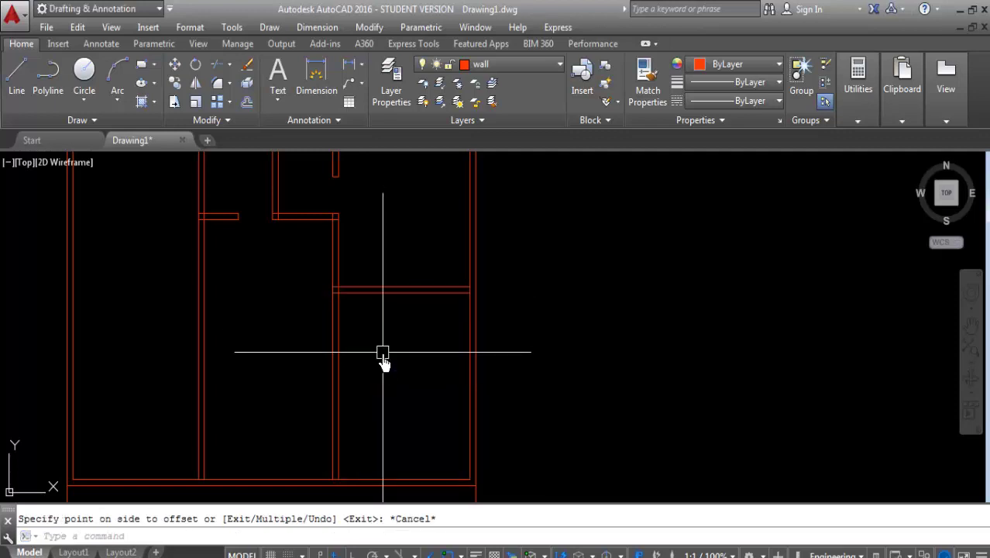
type("o")
Offset the upper horizontal wall line 10' down to start a new partition
key("Return")
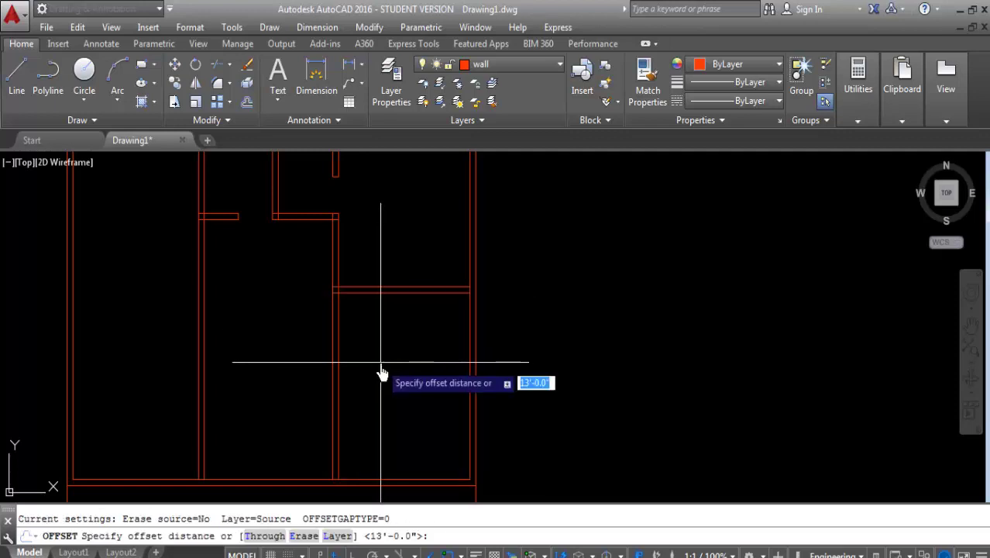
type("10")
key("Return")
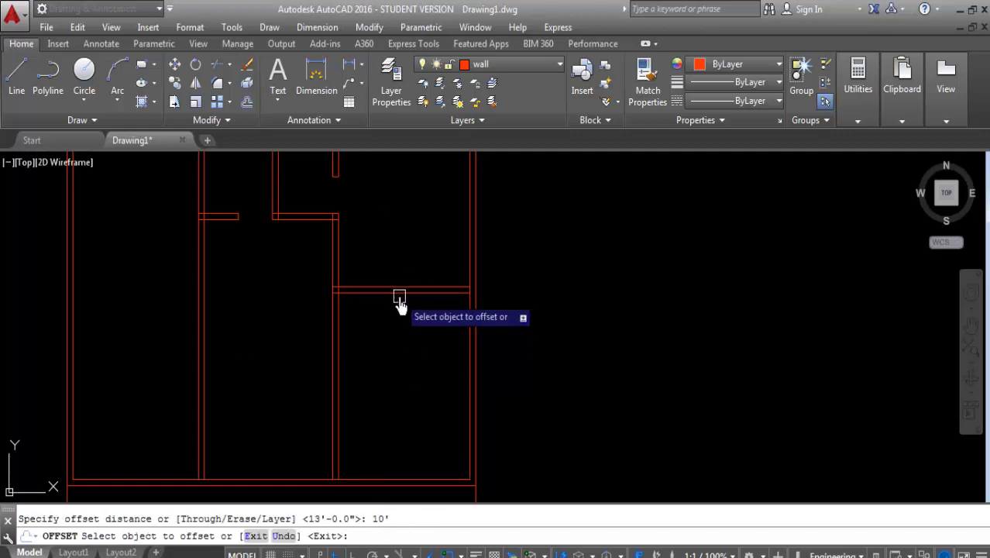
left_click(400, 291)
left_click(410, 378)
key("Return")
Offset the new partition line 5" to give the wall its thickness
key("Return")
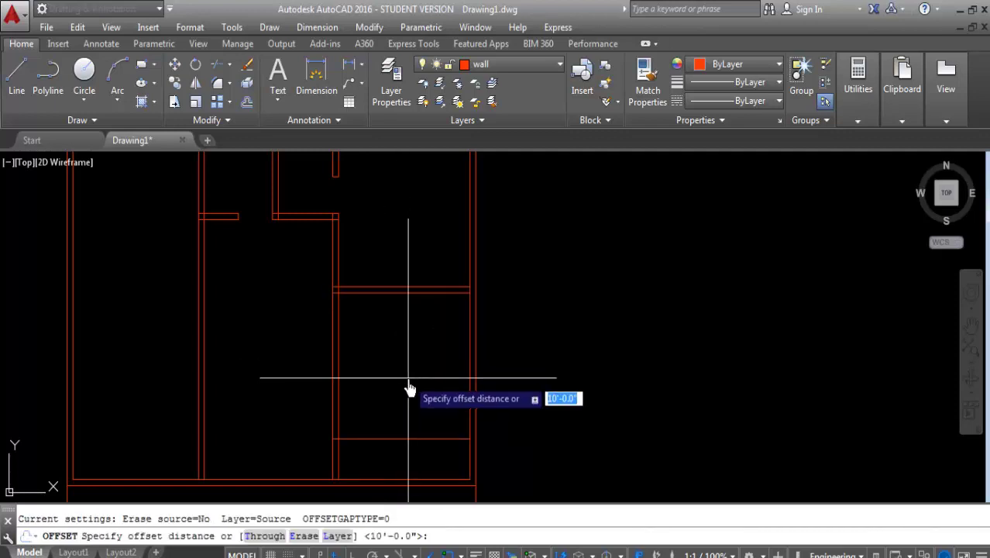
type("5")
key("Return")
left_click(418, 438)
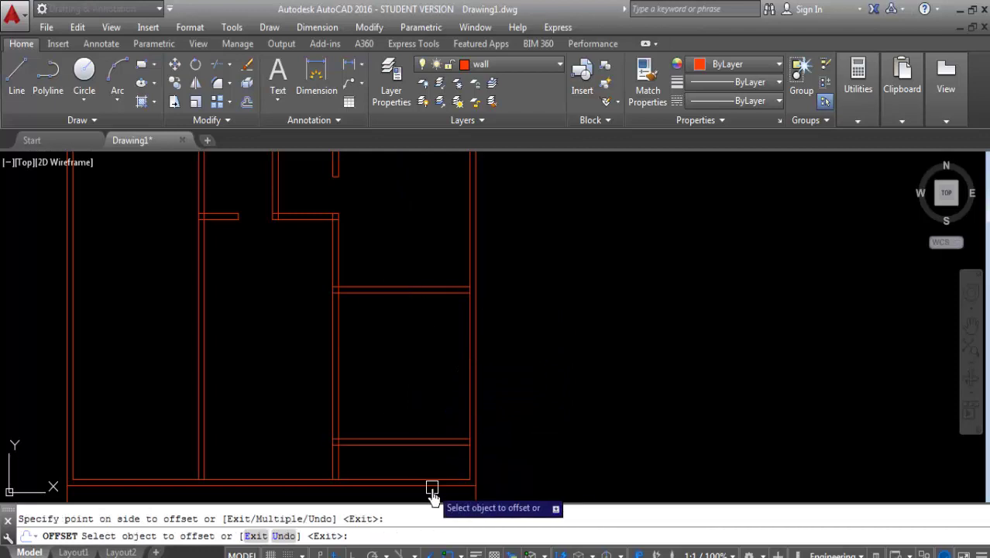
middle_click_drag(431, 475, 477, 446)
middle_click_drag(492, 413, 527, 406)
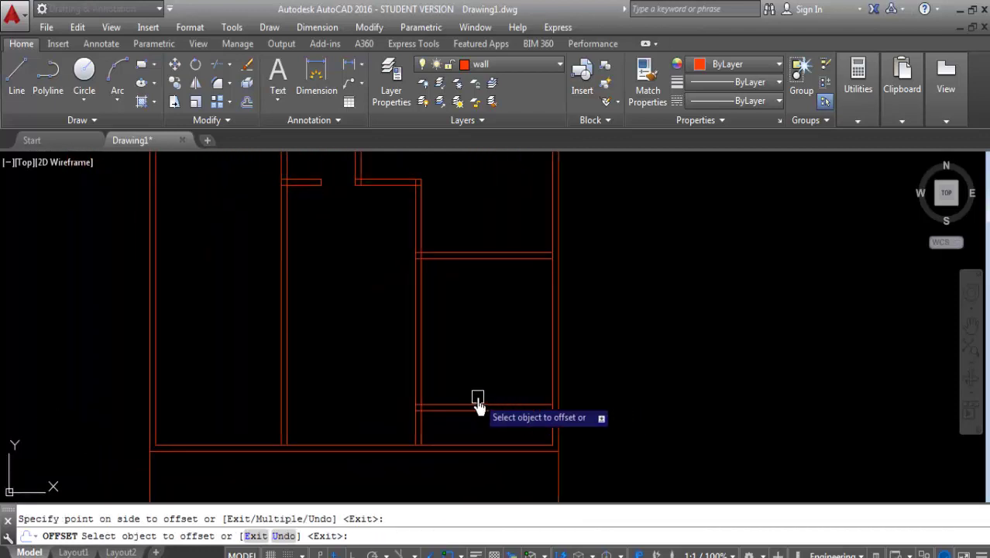
key("Escape")
type("o")
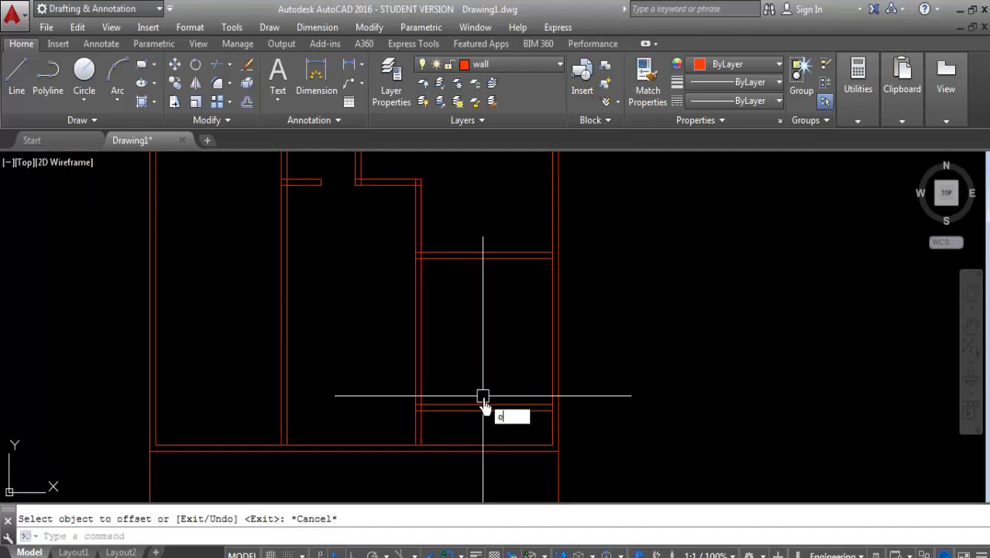
Offset the room's left vertical wall 2'6" to the right to mark a doorway
key("Return")
type("2'6")
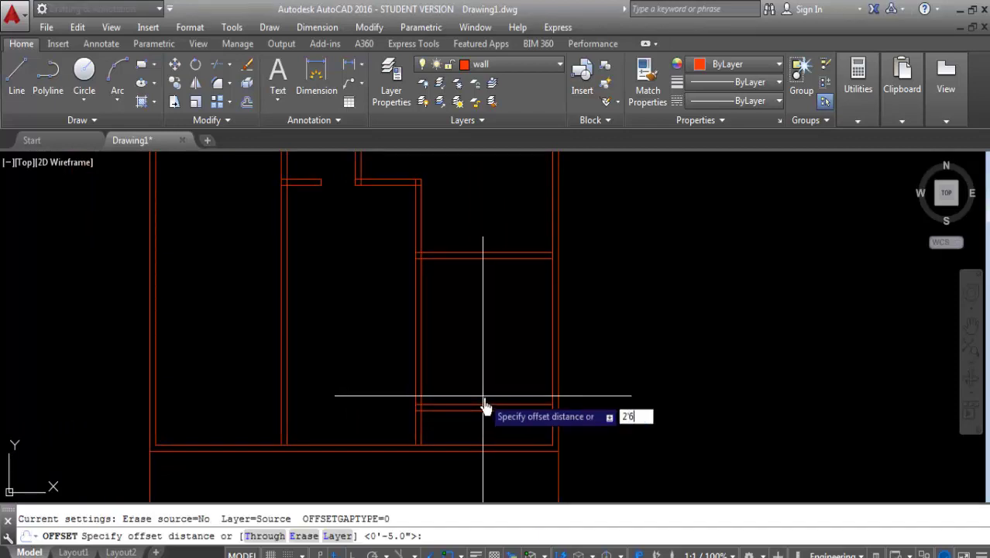
key("Return")
left_click(423, 318)
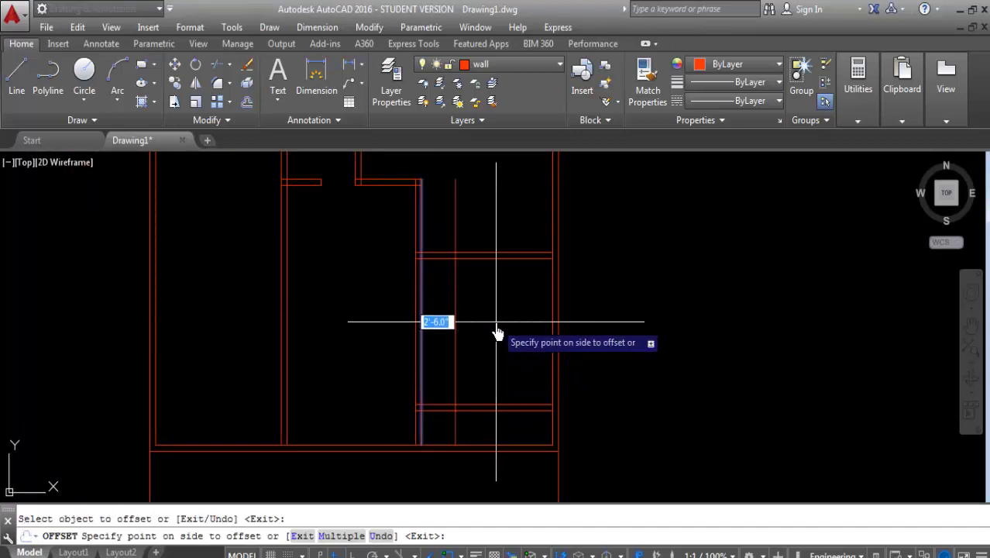
left_click(497, 333)
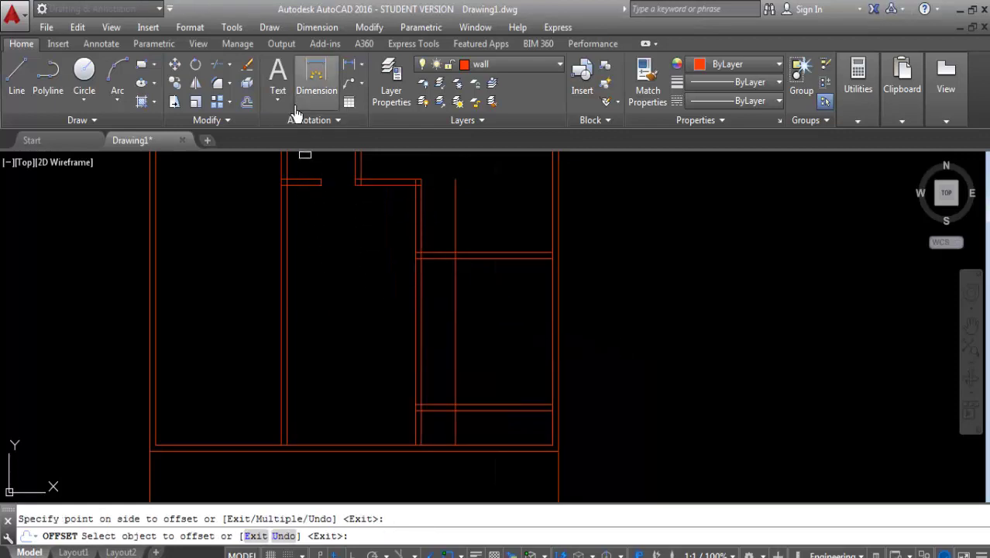
key("Return")
Trim the new 2'6" line into a doorway opening and delete the leftover vertical piece
type("r")
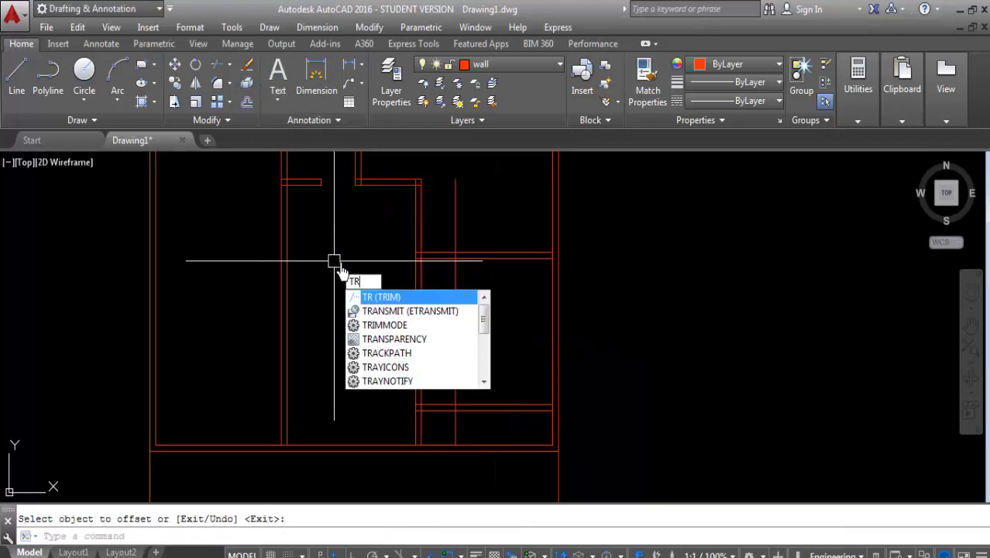
key("Return")
key("Return")
left_click(436, 425)
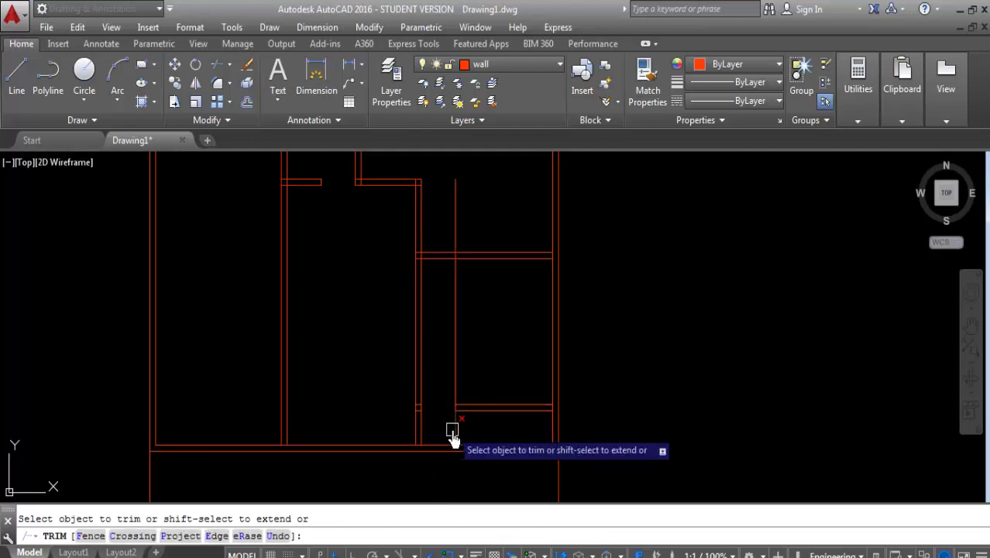
left_click(455, 422)
left_click(456, 357)
key("Return")
left_click(454, 225)
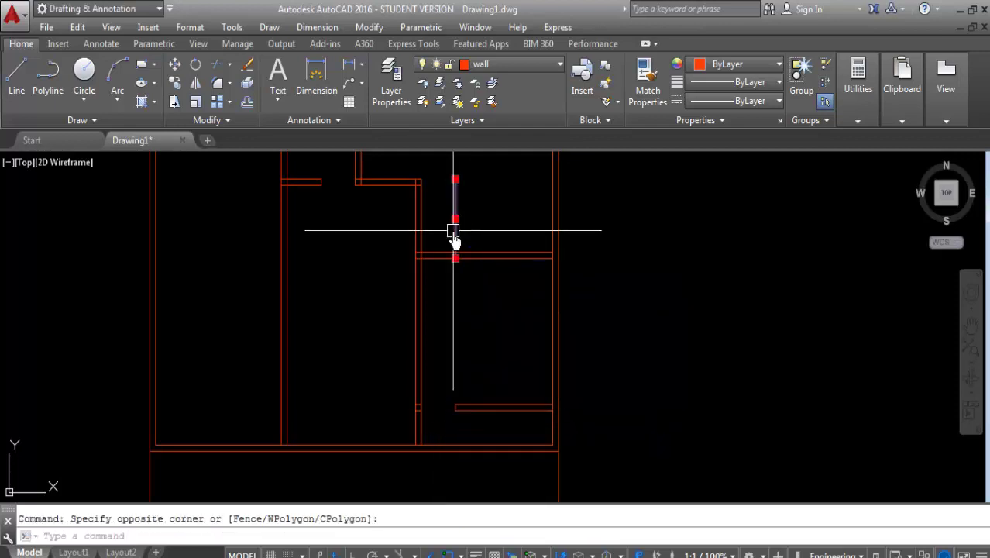
key("Delete")
Offset the upper horizontal partition line 3' down and another wall line 3' up
type("o")
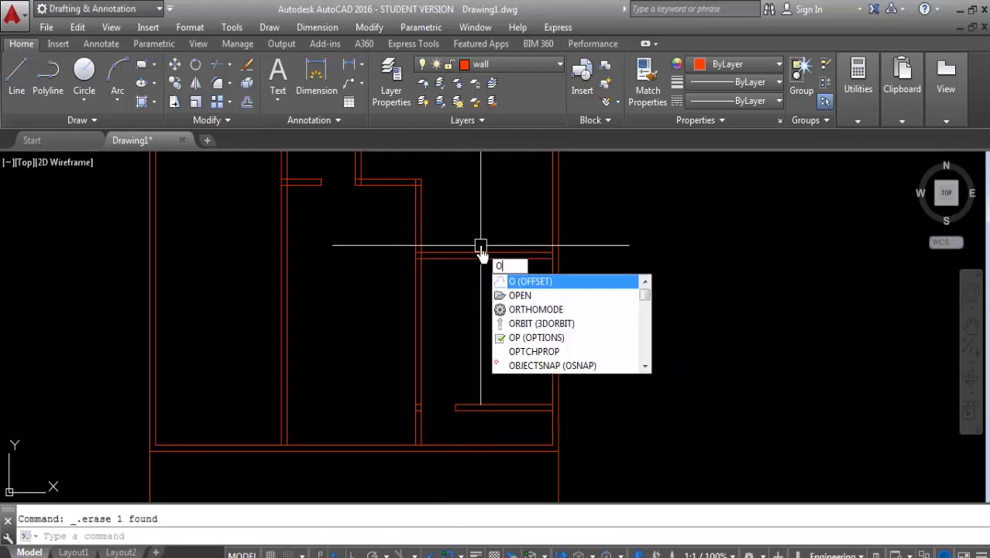
key("Return")
type("3")
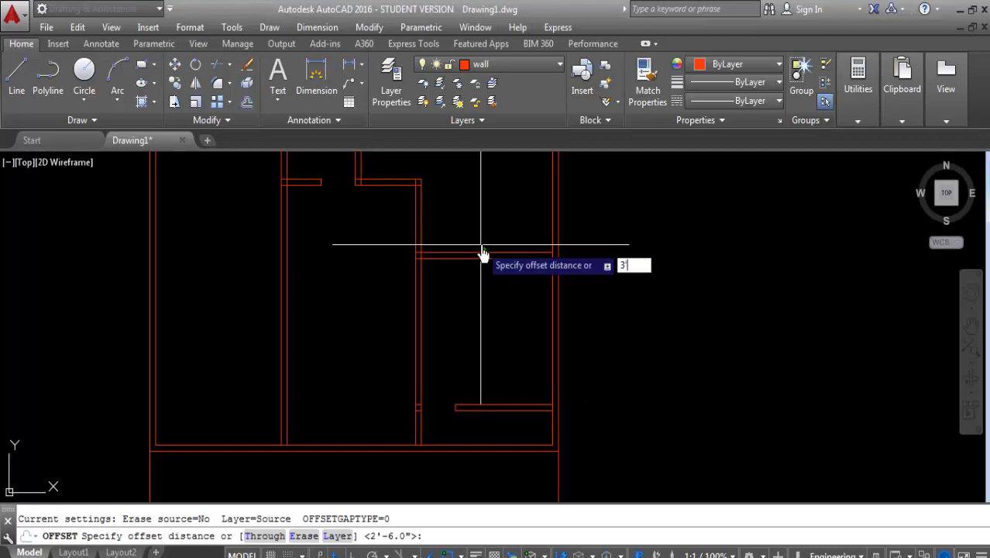
key("Return")
left_click(448, 255)
left_click(455, 339)
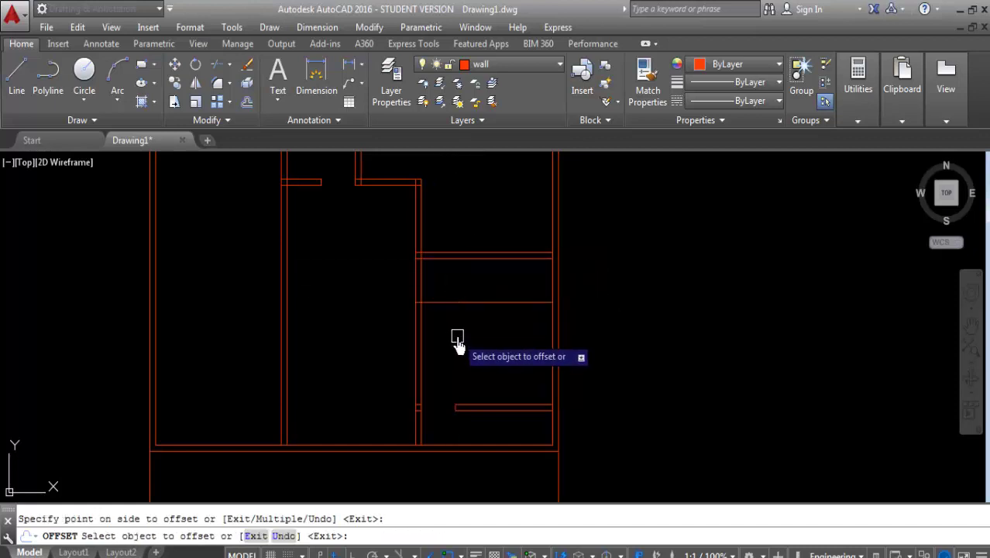
left_click(459, 256)
left_click(457, 213)
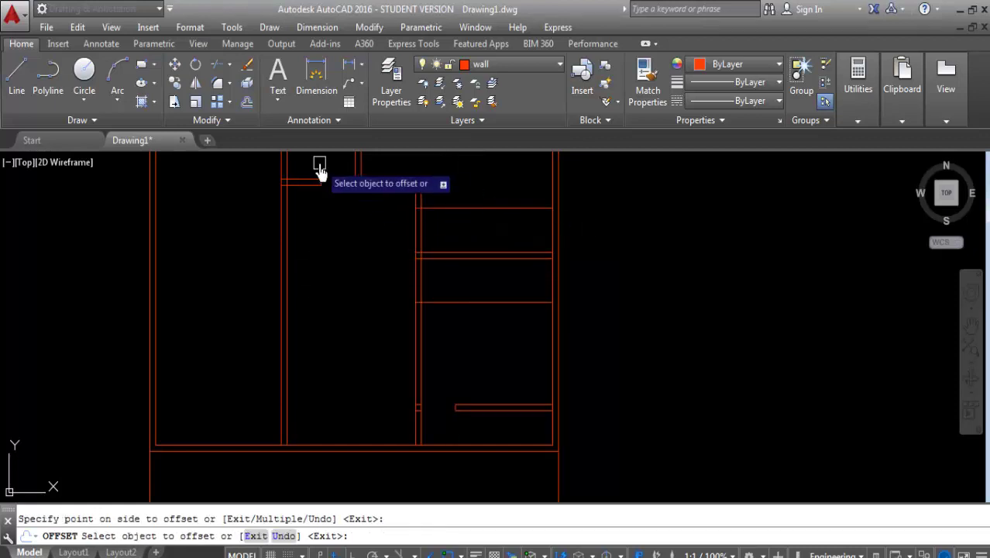
key("Return")
Trim doorway openings into the vertical wall and the partition lines
key("Return")
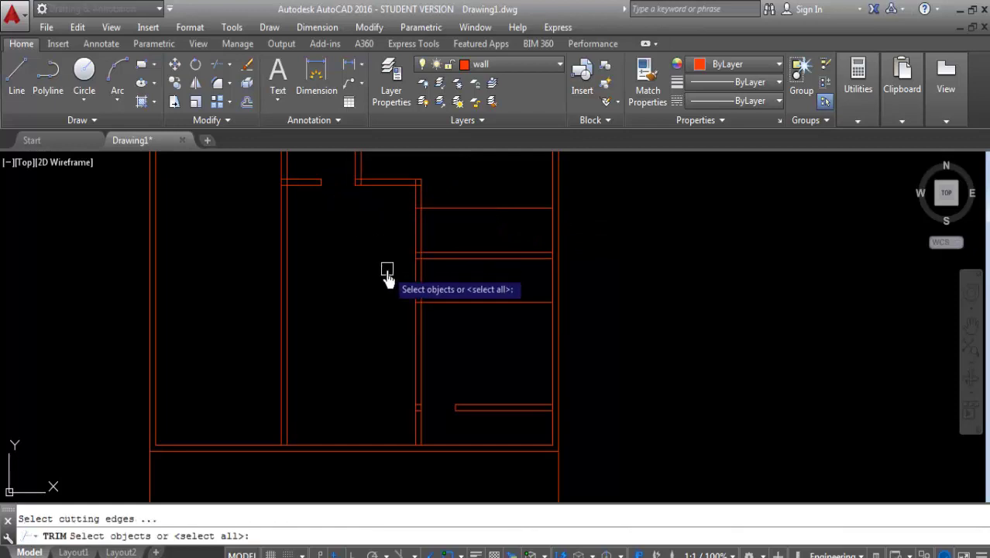
key("Return")
left_click(419, 227)
left_click(451, 209)
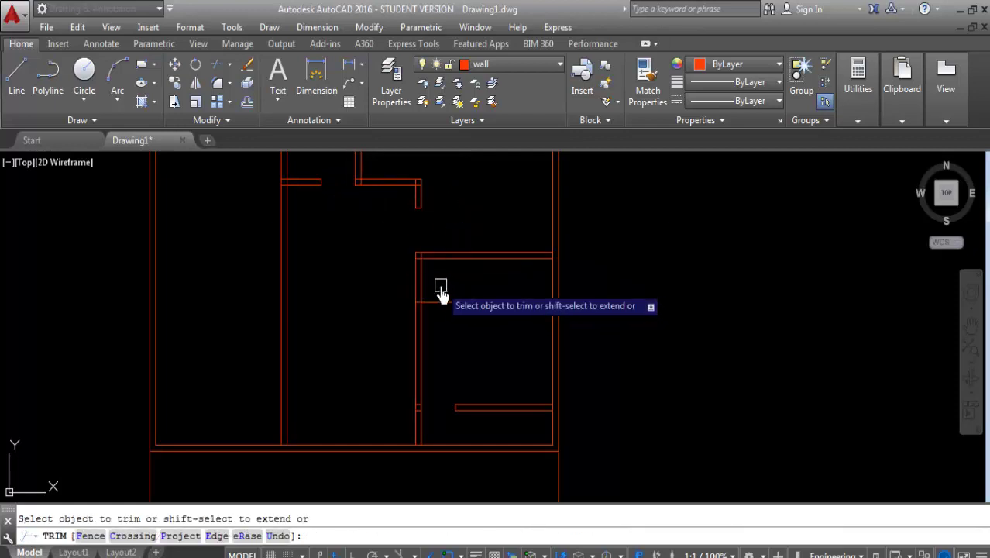
left_click_drag(440, 284, 381, 277)
scroll(479, 319, "down", 2)
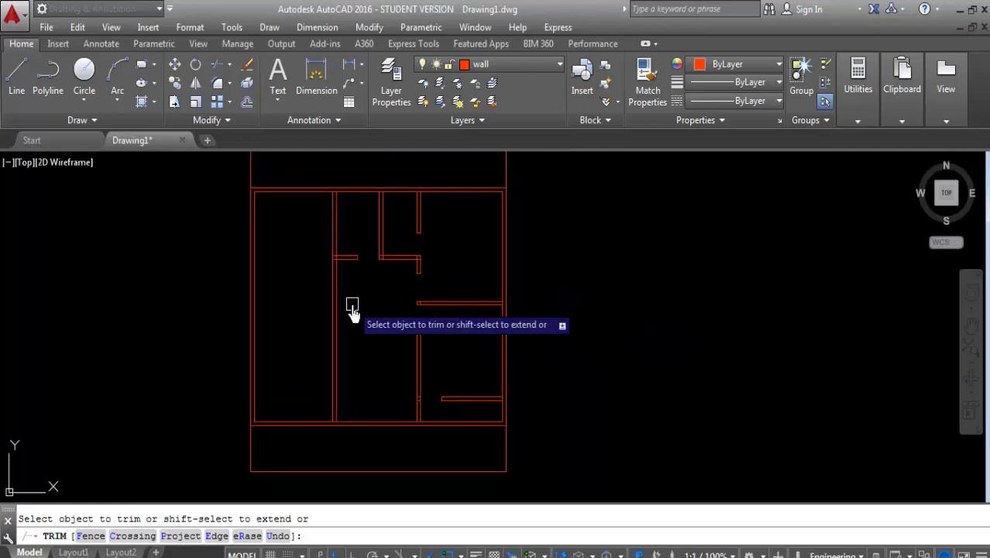
scroll(392, 394, "up", 2)
key("Escape")
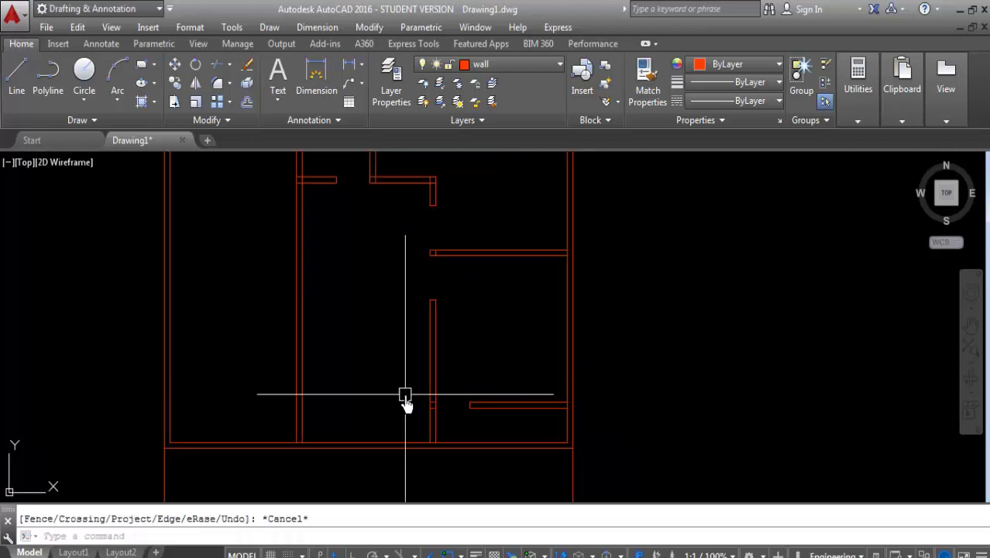
Offset a vertical wall line 7' to the left
type("o")
key("Return")
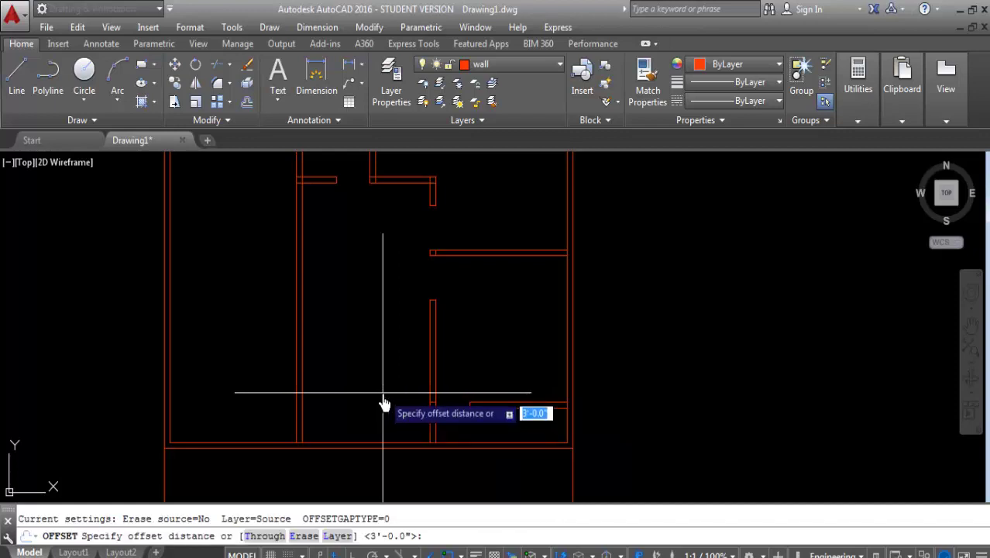
type("7'")
key("Return")
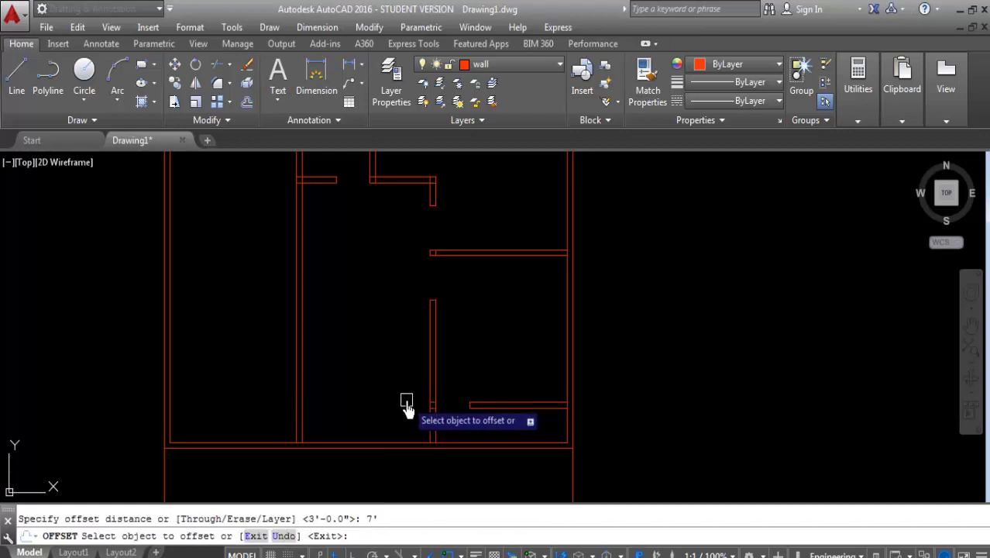
scroll(327, 391, "down", 2)
scroll(364, 399, "up", 2)
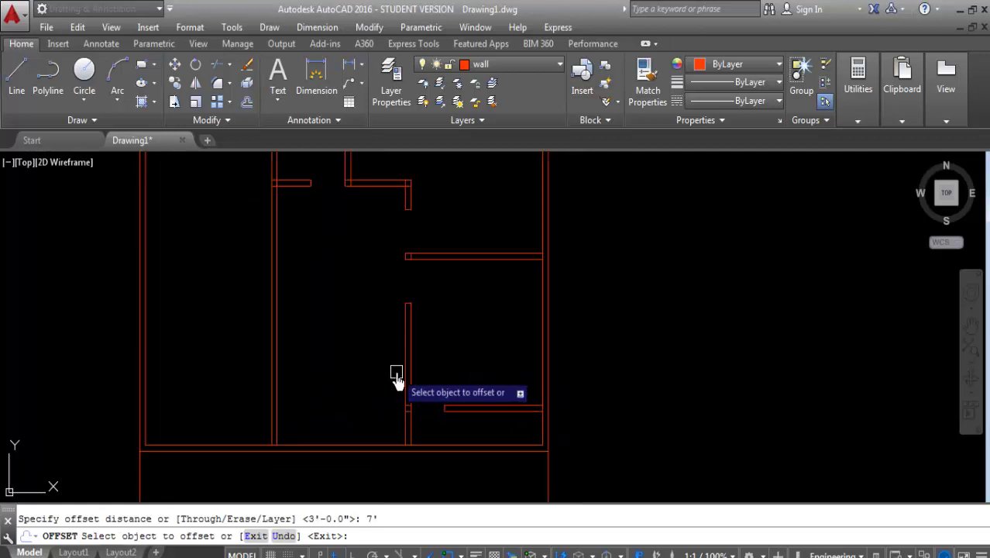
left_click(401, 377)
left_click(343, 379)
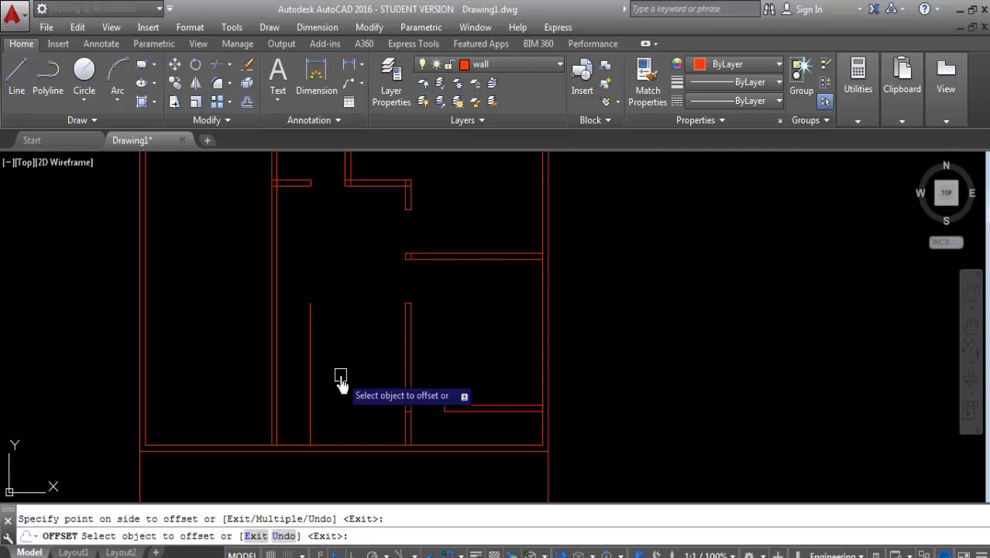
Delete the new 7' offset vertical line again
key("Escape")
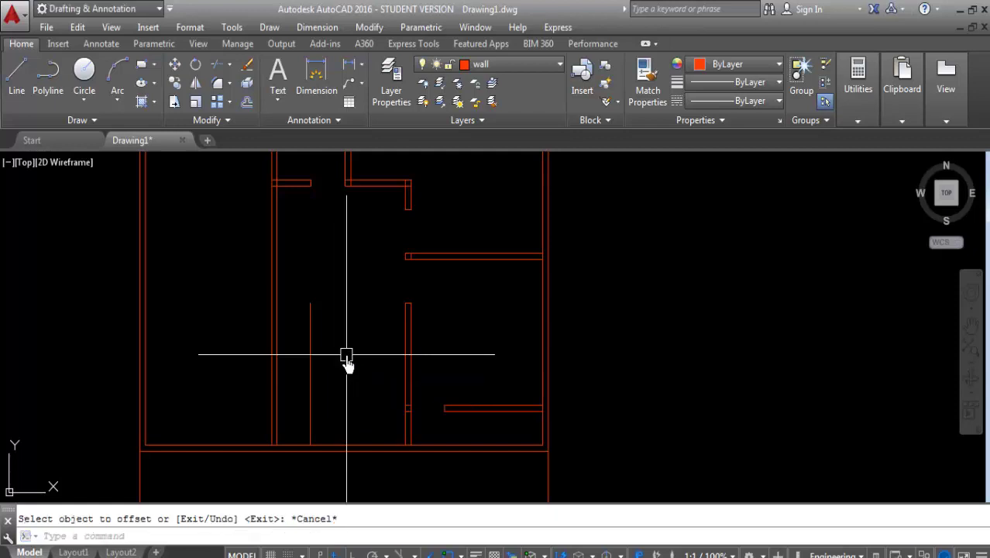
left_click(347, 354)
left_click(308, 399)
key("Delete")
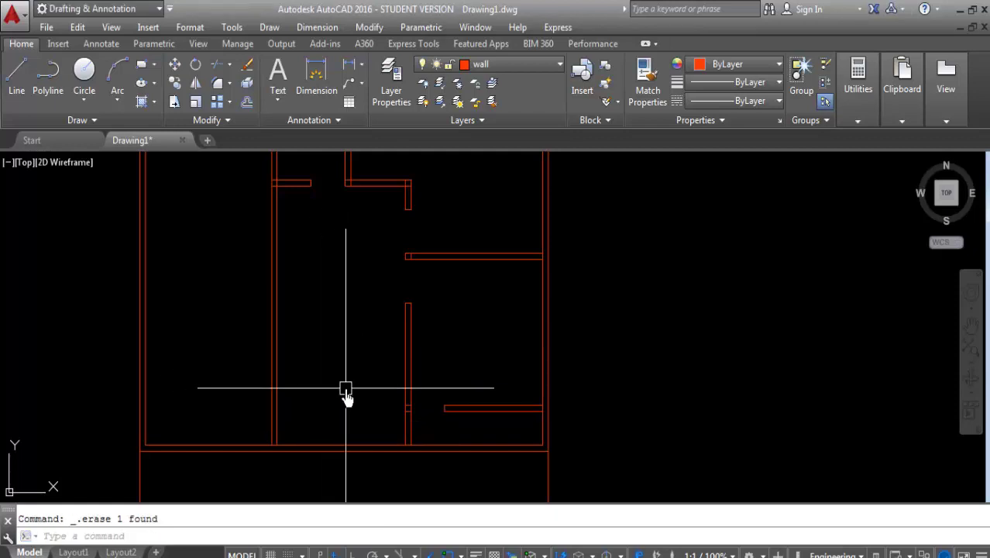
scroll(346, 395, "down", 2)
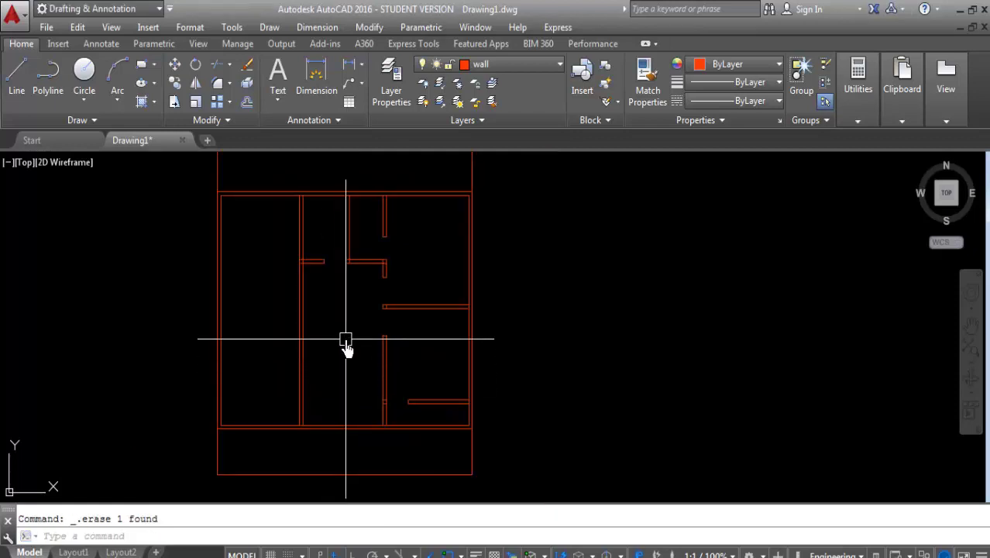
scroll(345, 338, "up", 2)
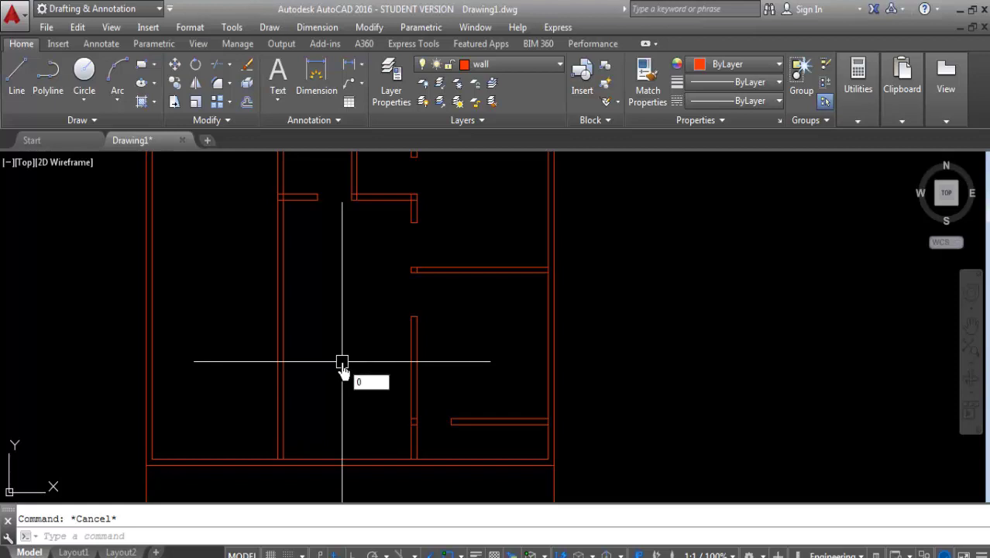
Add a 5"-thick vertical partition 3'6" left of the inner wall
key("Return")
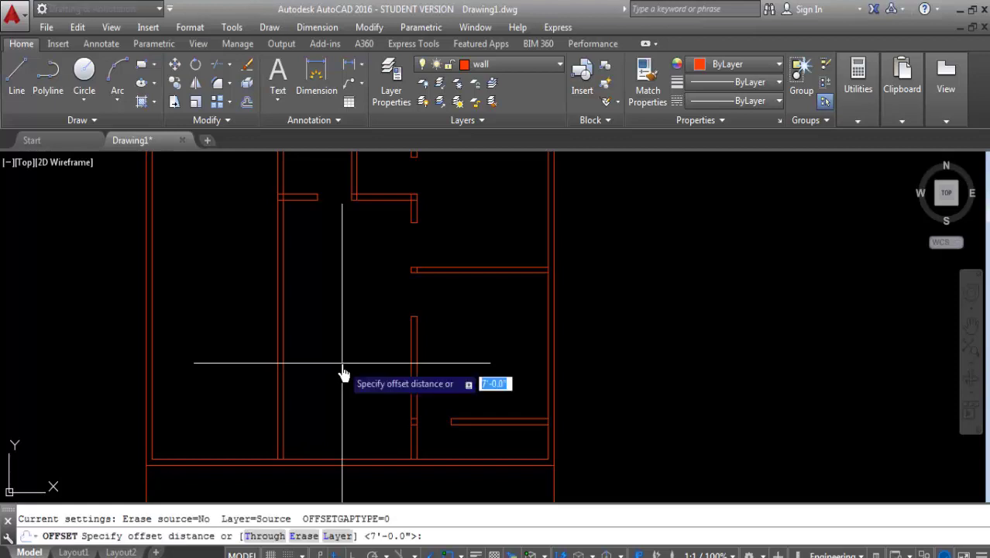
type("3'6")
key("Return")
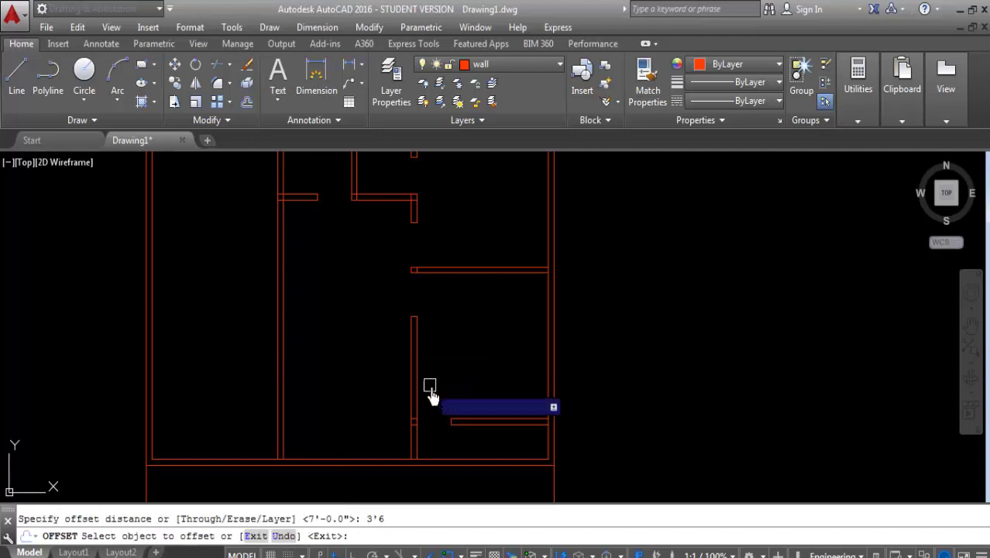
left_click(406, 377)
left_click(387, 376)
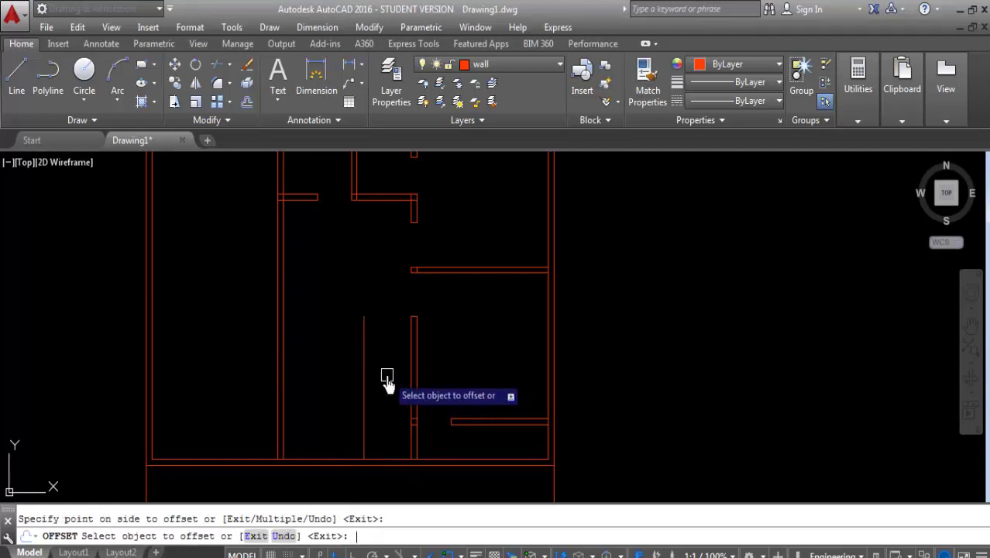
key("Return")
key("Return")
key("Return")
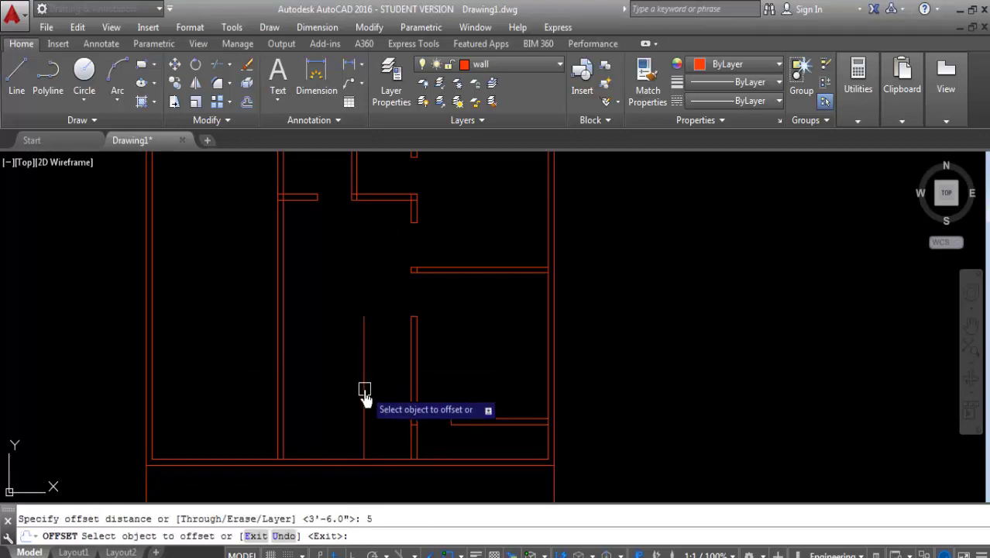
left_click(364, 393)
left_click(343, 397)
key("Escape")
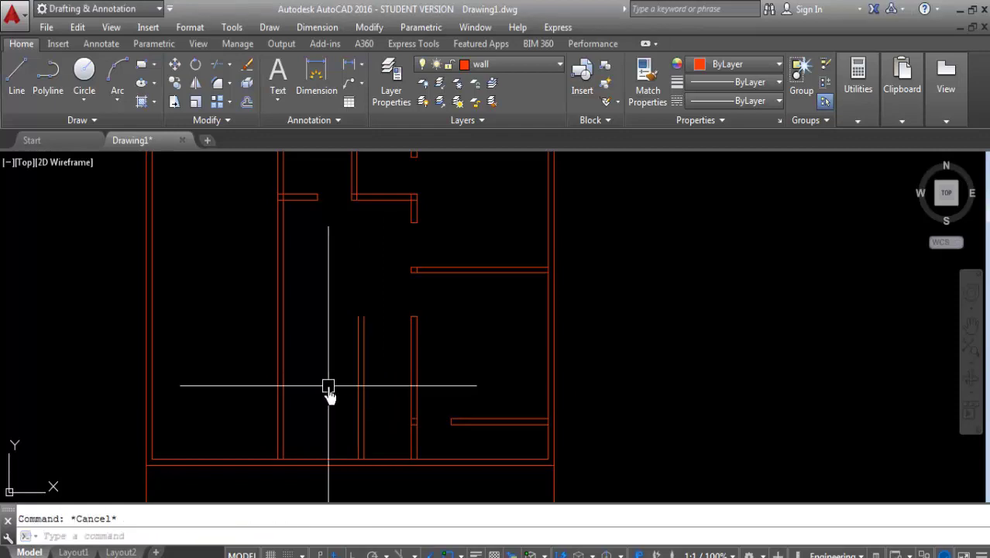
type("o")
Add a 5"-thick horizontal partition 7' above the bottom wall
key("Return")
type("7")
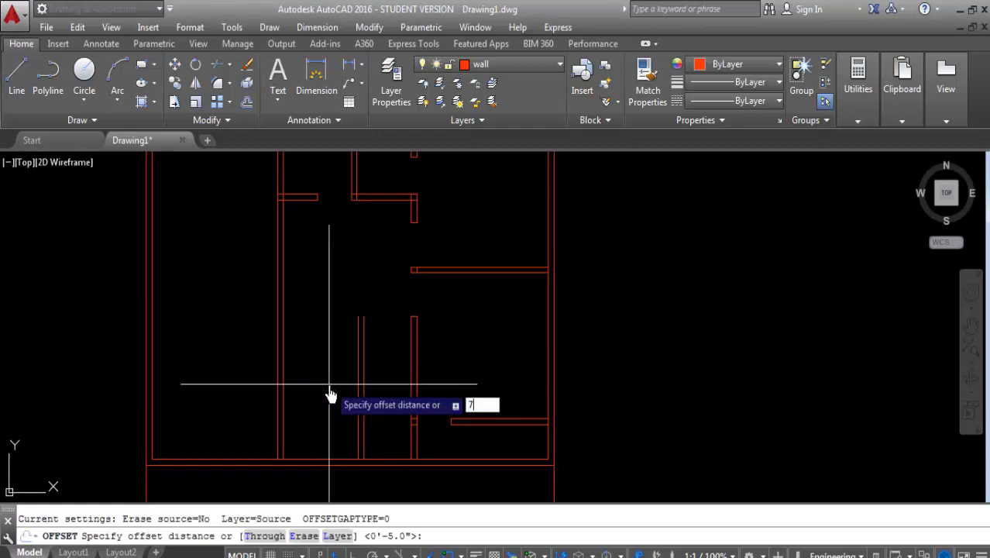
key("Return")
left_click(326, 462)
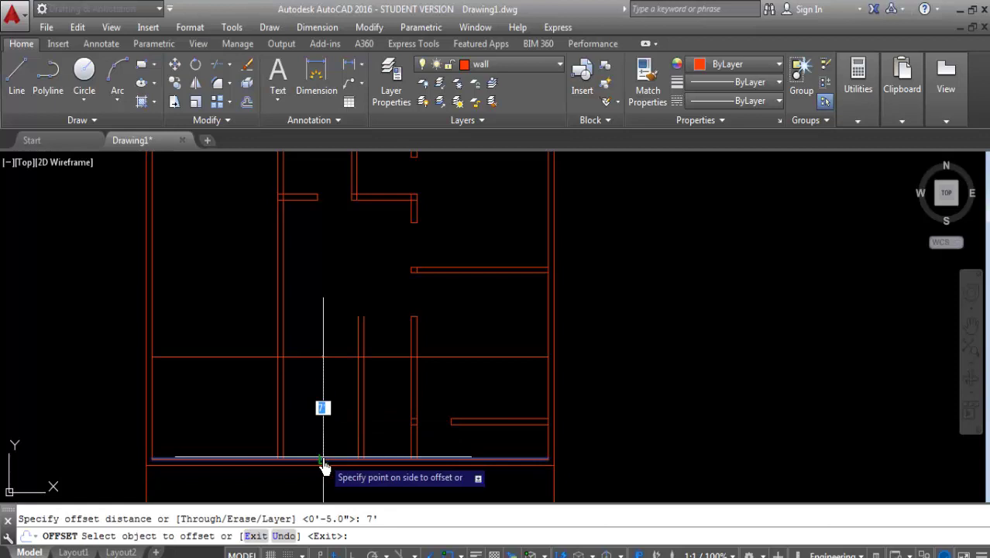
left_click(334, 310)
key("Return")
key("Return")
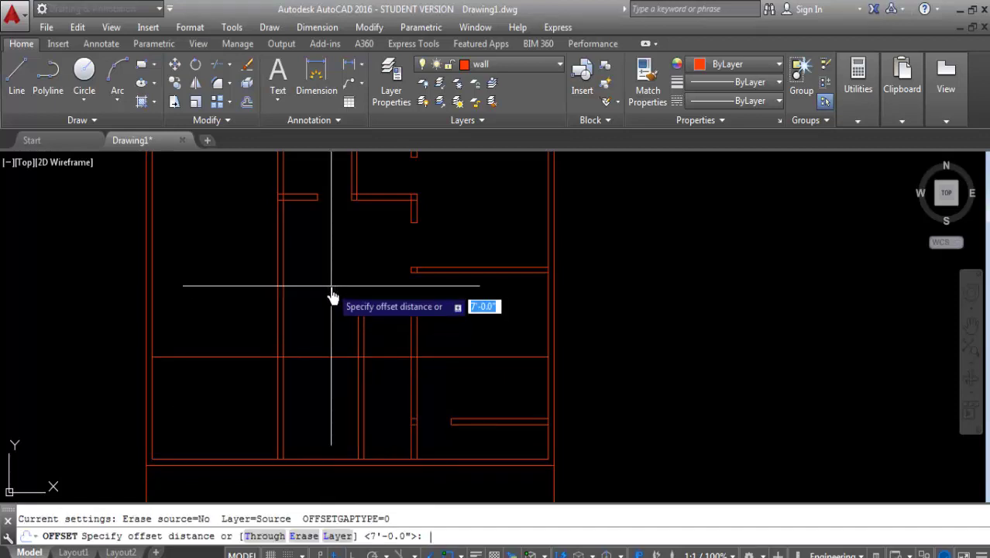
key("Return")
left_click(330, 357)
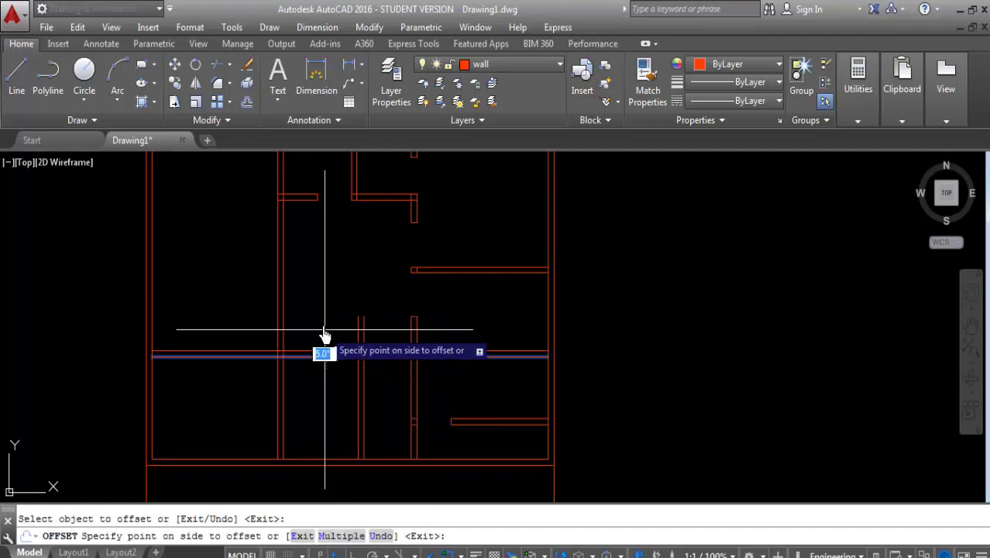
left_click(318, 317)
Trim the new lower partition lines back to the surrounding walls and clear stray fragments
left_click(218, 65)
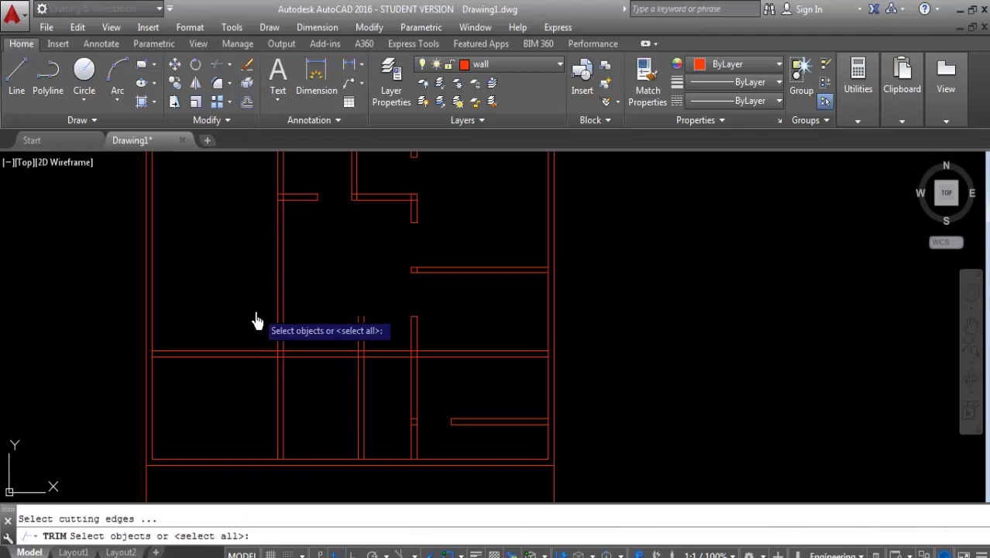
key("Return")
left_click(252, 314)
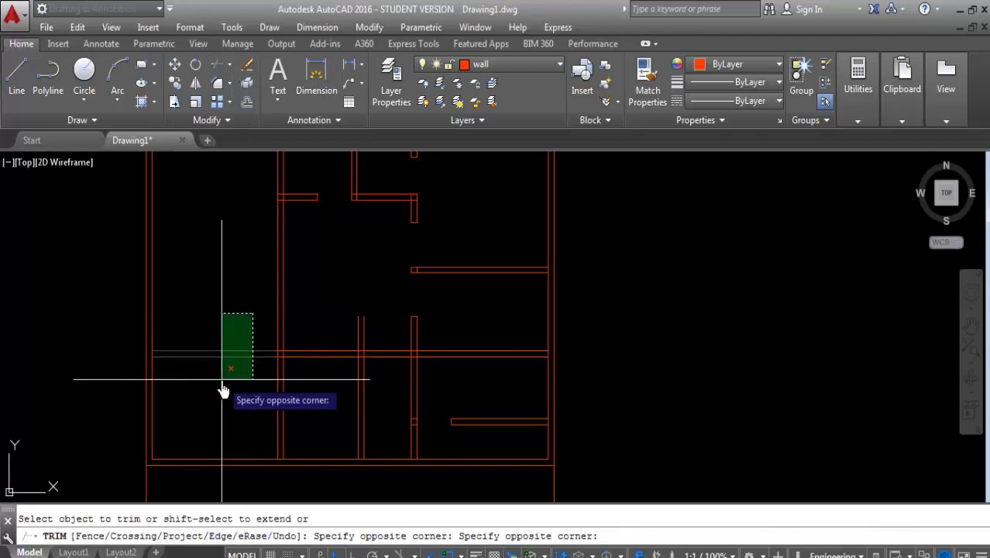
left_click(222, 387)
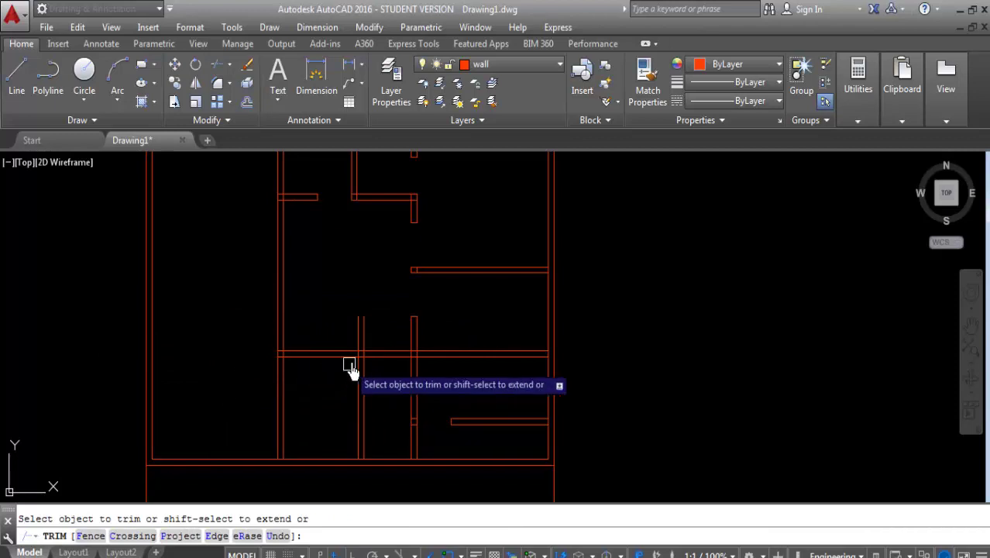
scroll(349, 369, "up", 2)
left_click_drag(343, 352, 547, 368)
scroll(331, 346, "down", 2)
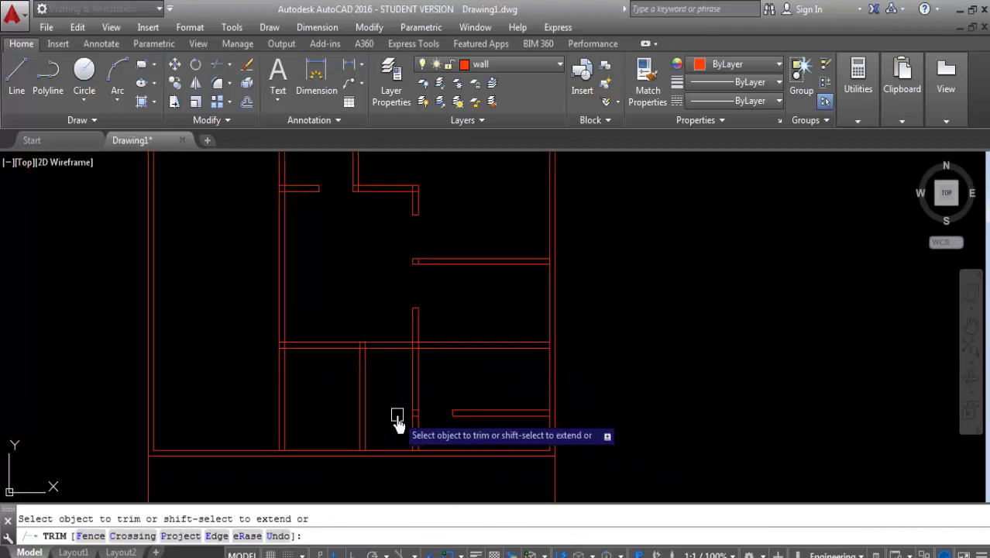
left_click(462, 378)
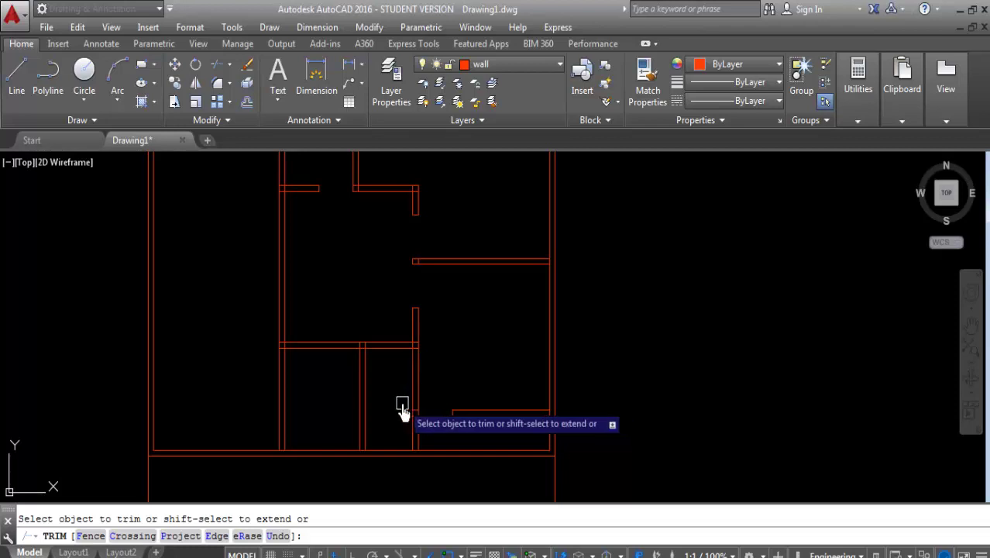
left_click(396, 407)
key("Escape")
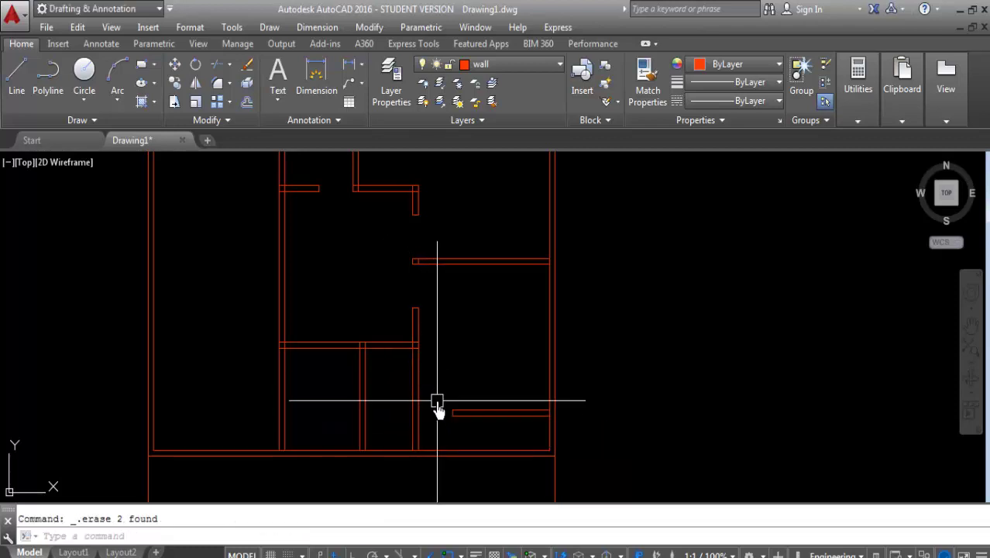
key("Escape")
type("o")
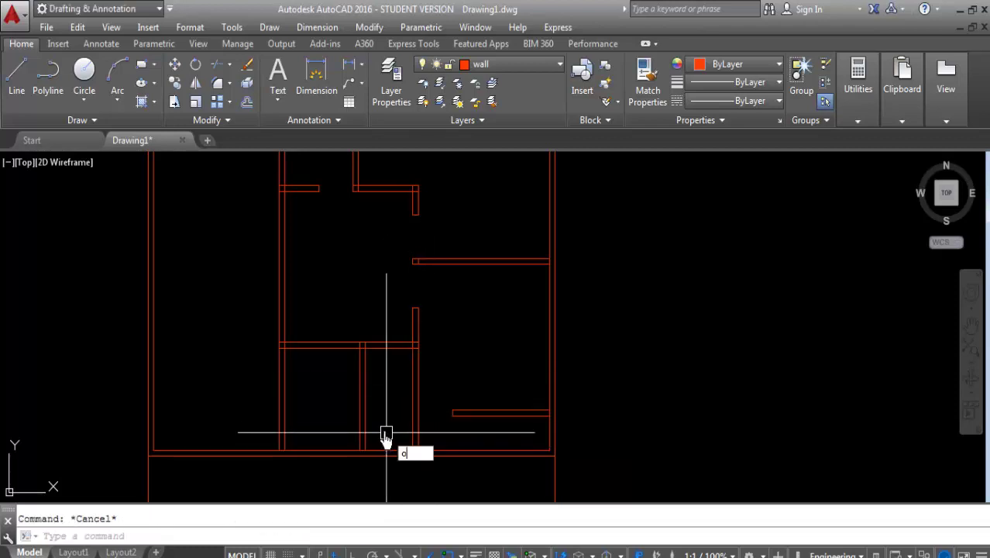
Offset two vertical partition lines 2'6" to the left to mark the door opening
key("Return")
type("2'6")
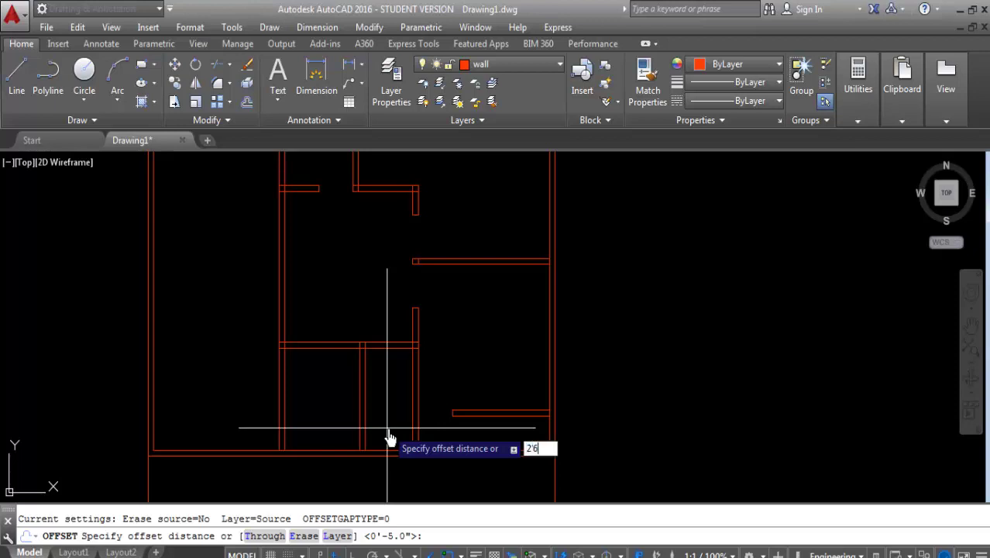
key("Return")
left_click(419, 387)
left_click(397, 385)
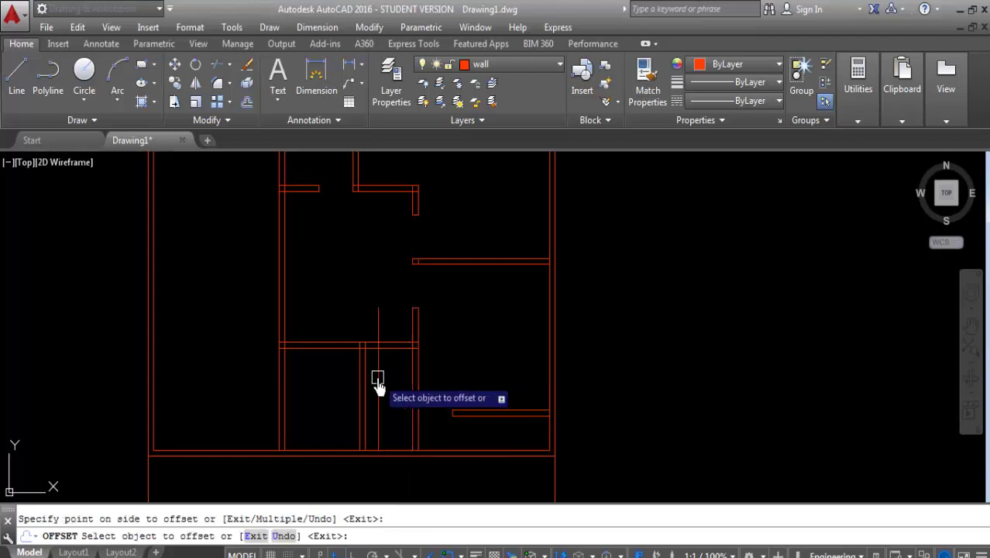
scroll(348, 370, "up", 2)
left_click(346, 370)
left_click(277, 376)
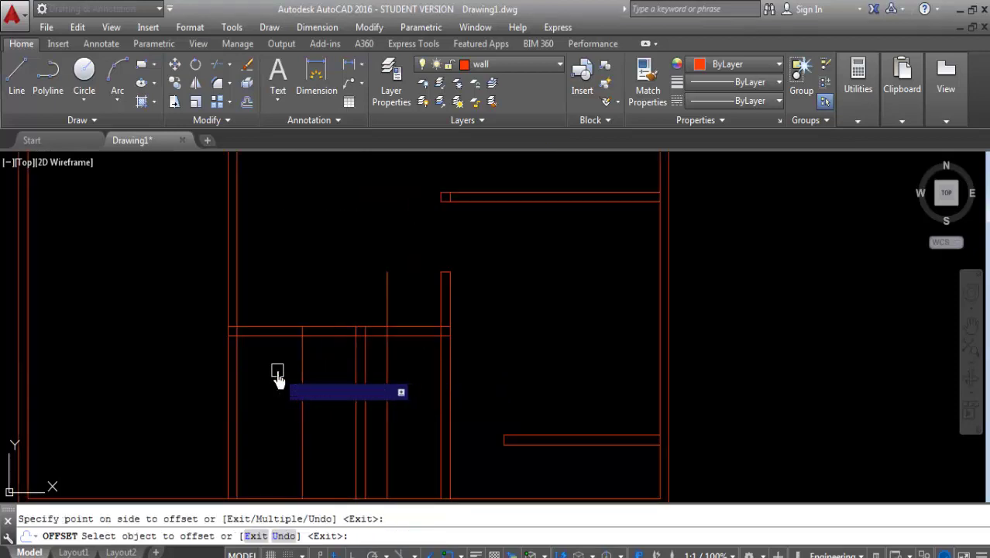
key("Return")
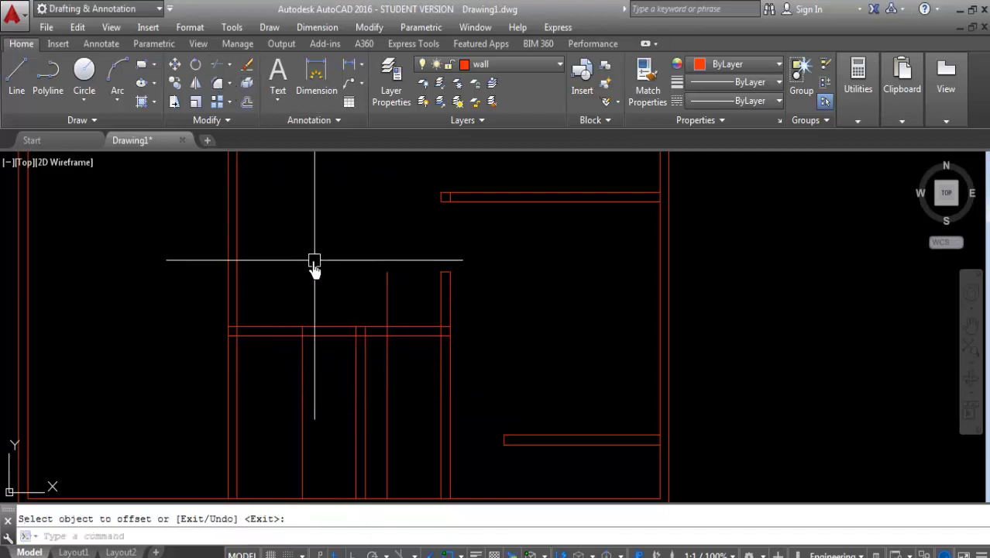
type("tr")
Trim the horizontal partition between the new lines to open a 2'6" doorway
key("Return")
key("Return")
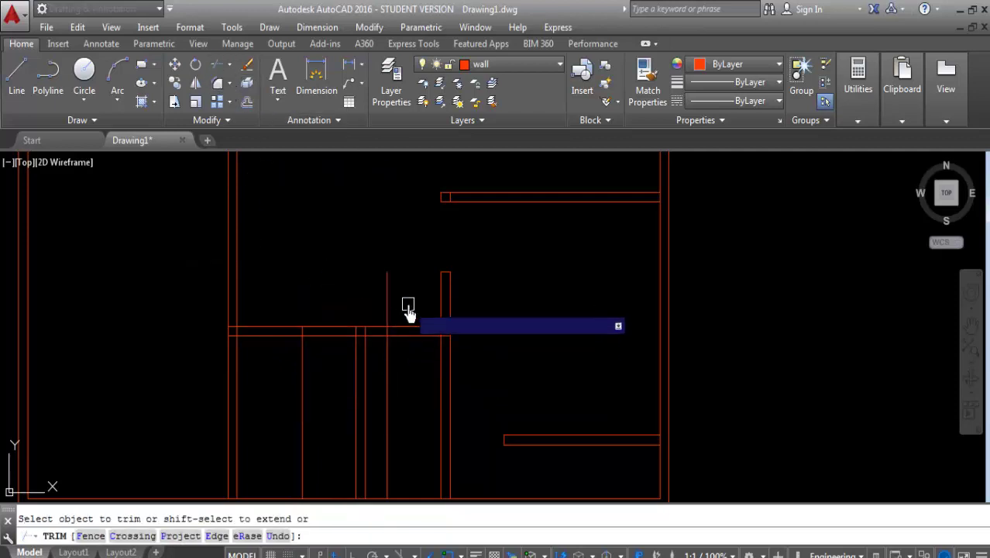
left_click_drag(406, 310, 418, 416)
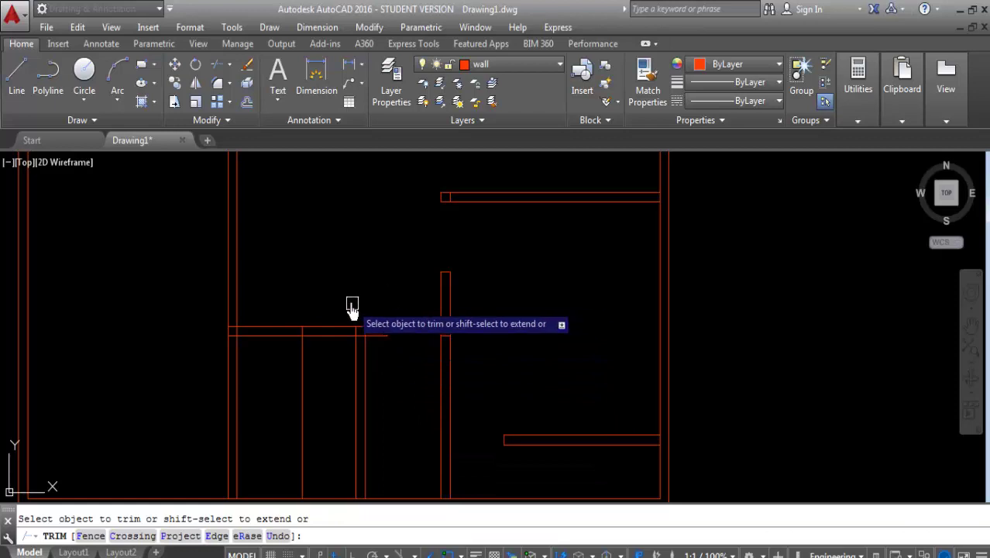
left_click_drag(353, 305, 315, 376)
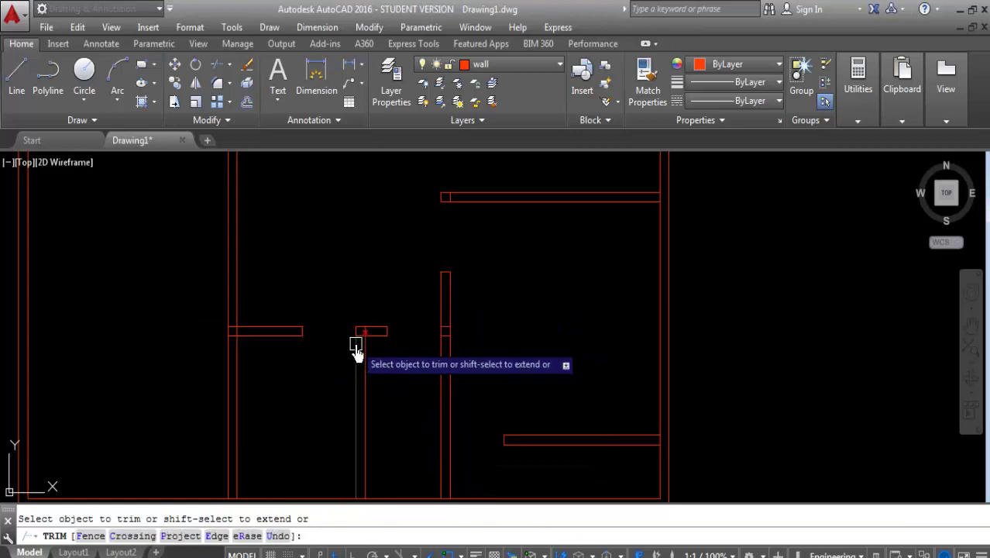
scroll(361, 347, "up", 5)
scroll(379, 341, "down", 5)
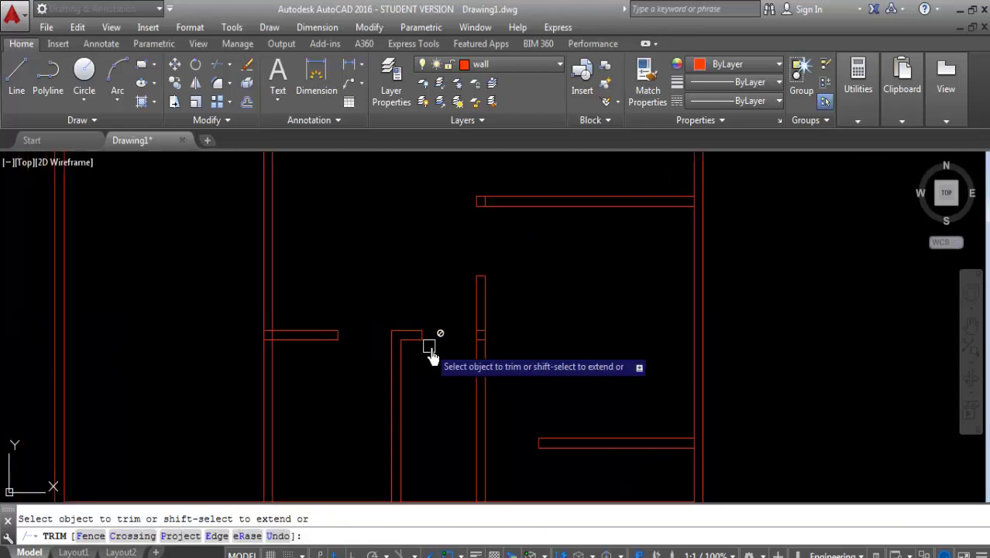
Erase the stray wall segment and the short leftover line stubs
left_click(444, 325)
left_click(485, 348)
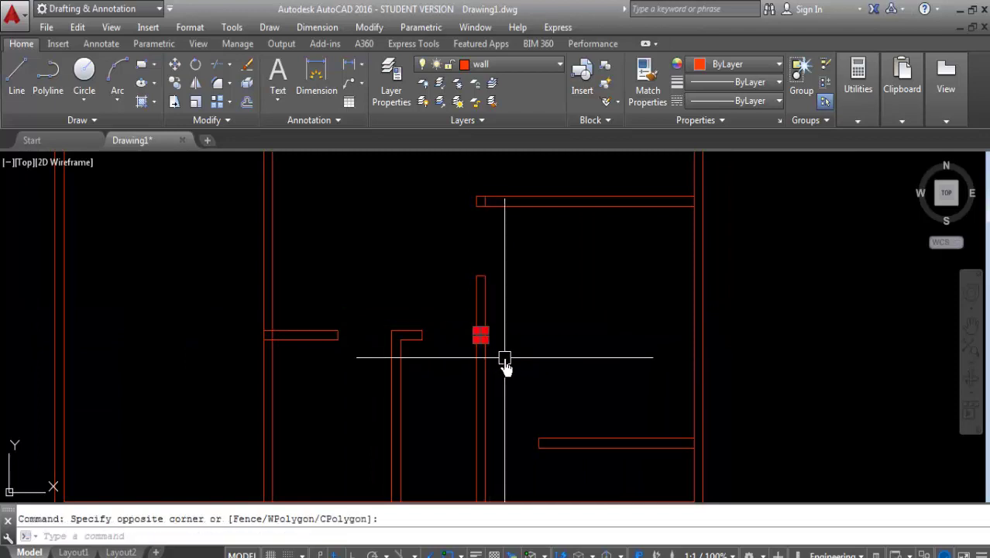
key("Delete")
scroll(490, 298, "down", 1)
scroll(491, 232, "up", 3)
left_click(500, 221)
left_click(542, 332)
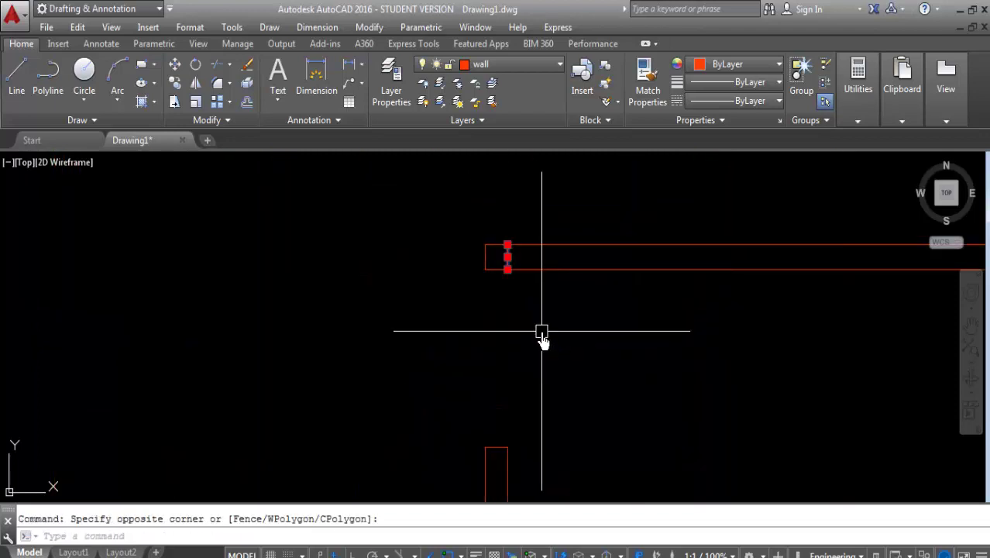
key("Delete")
scroll(541, 333, "down", 5)
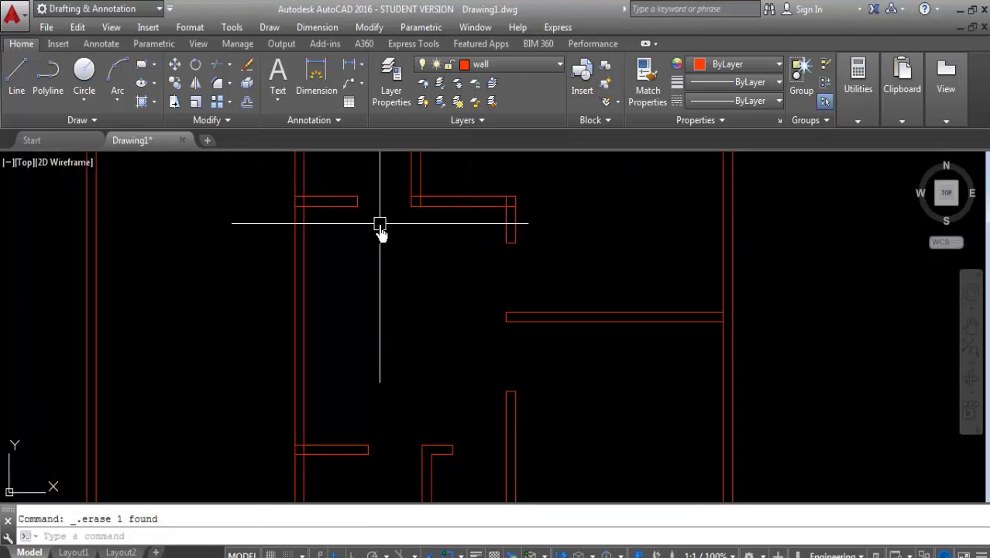
type("tr")
Trim the overhanging wall stubs at the corner, near the top wall, at the opening and lower-right end
key("Return")
key("Return")
scroll(522, 205, "up", 5)
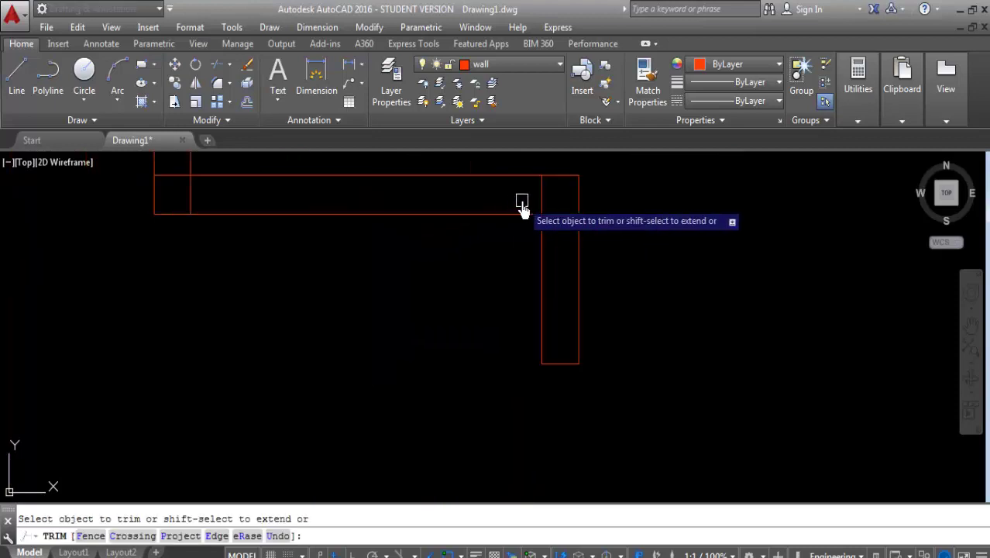
left_click(554, 215)
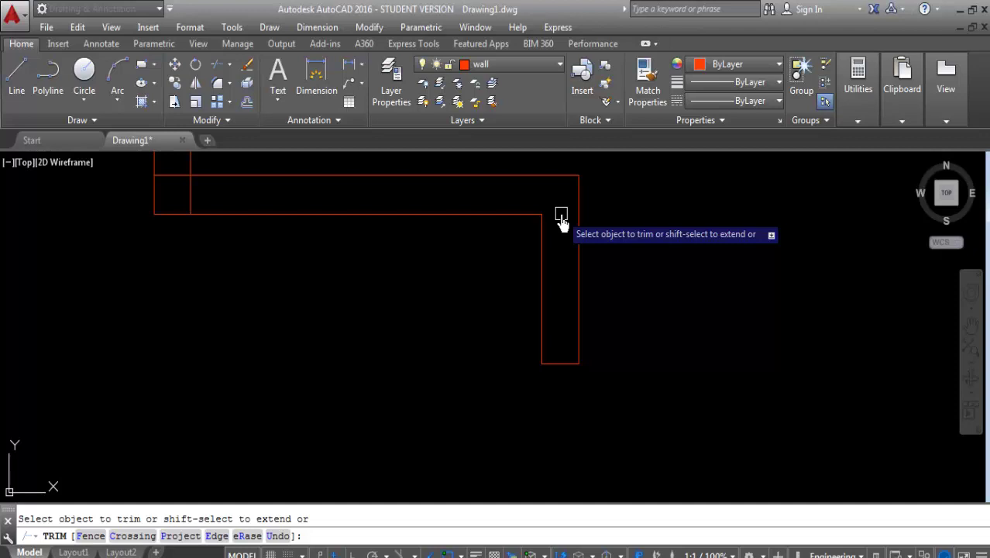
middle_click_drag(562, 219, 565, 350)
middle_click_drag(329, 261, 452, 287)
scroll(474, 310, "down", 5)
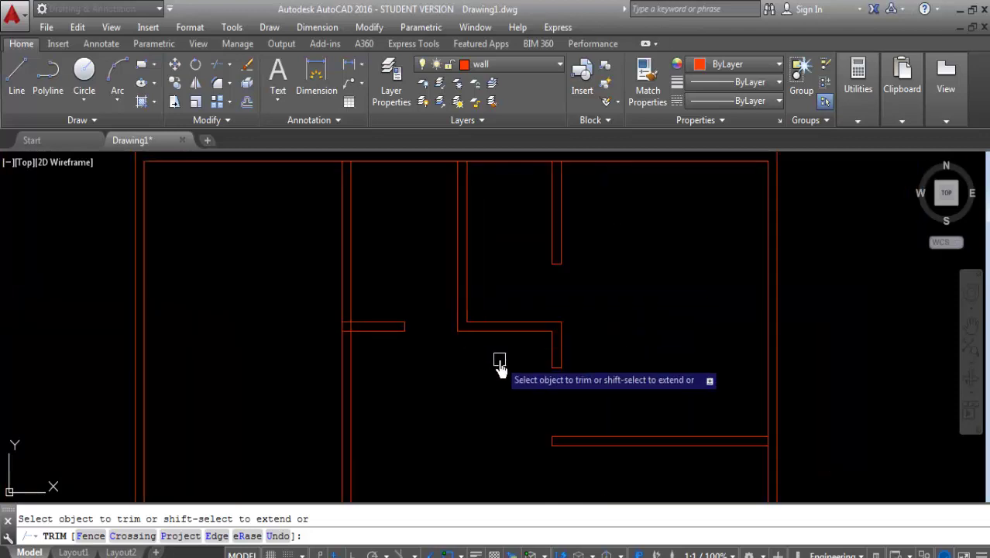
middle_click_drag(500, 359, 450, 410)
scroll(517, 183, "up", 4)
middle_click_drag(517, 183, 521, 252)
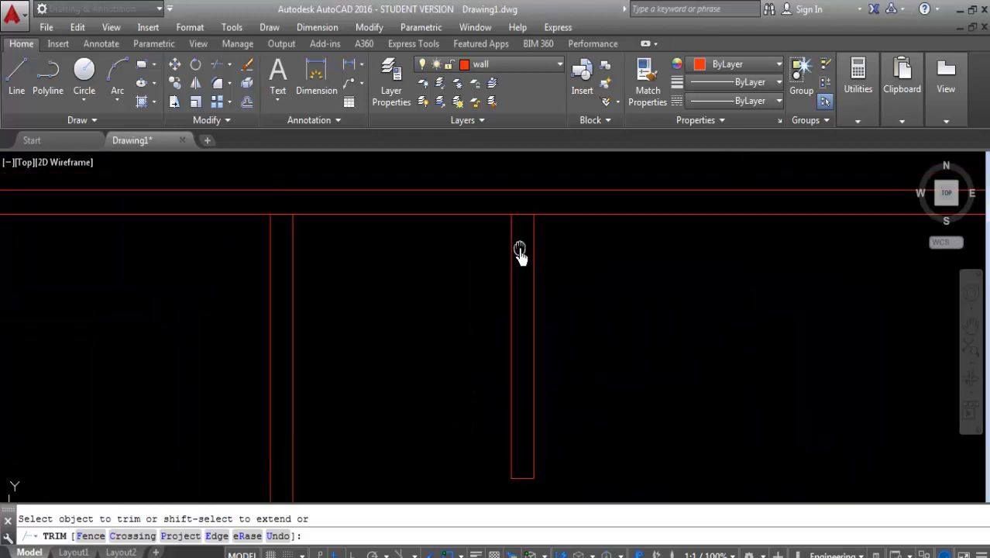
left_click(519, 215)
scroll(520, 228, "down", 3)
scroll(442, 214, "up", 3)
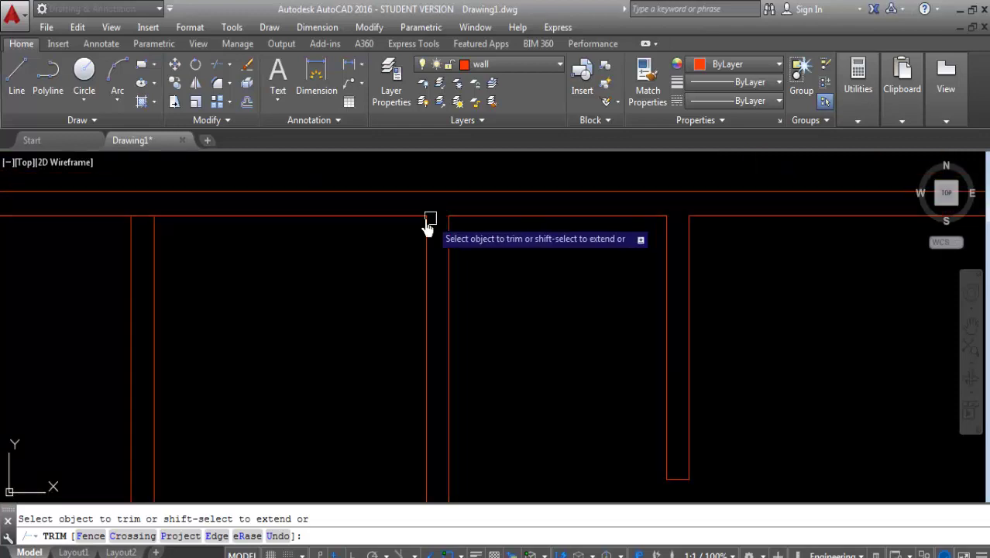
middle_click_drag(429, 222, 362, 266)
scroll(309, 258, "up", 3)
left_click(321, 223)
scroll(378, 349, "down", 5)
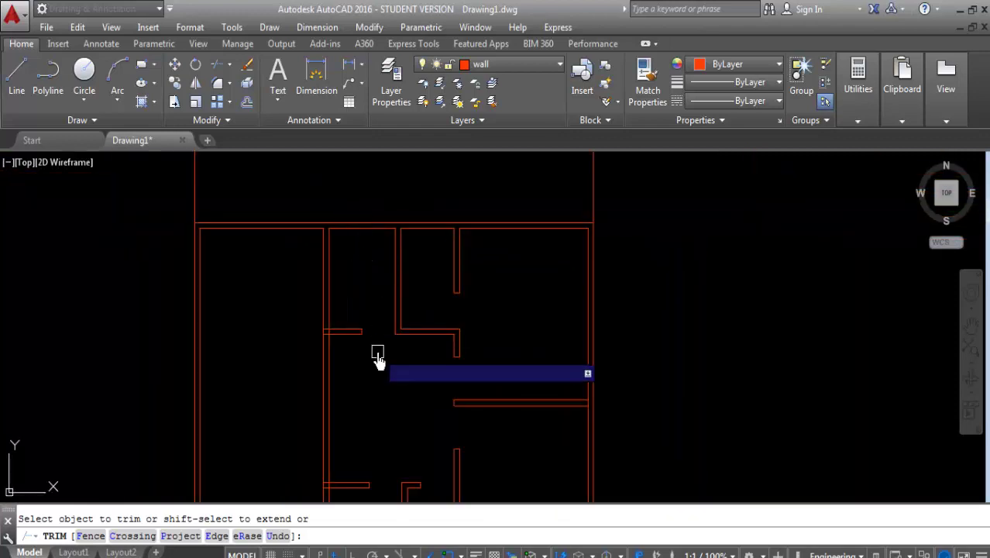
scroll(364, 353, "down", 1)
scroll(365, 371, "down", 1)
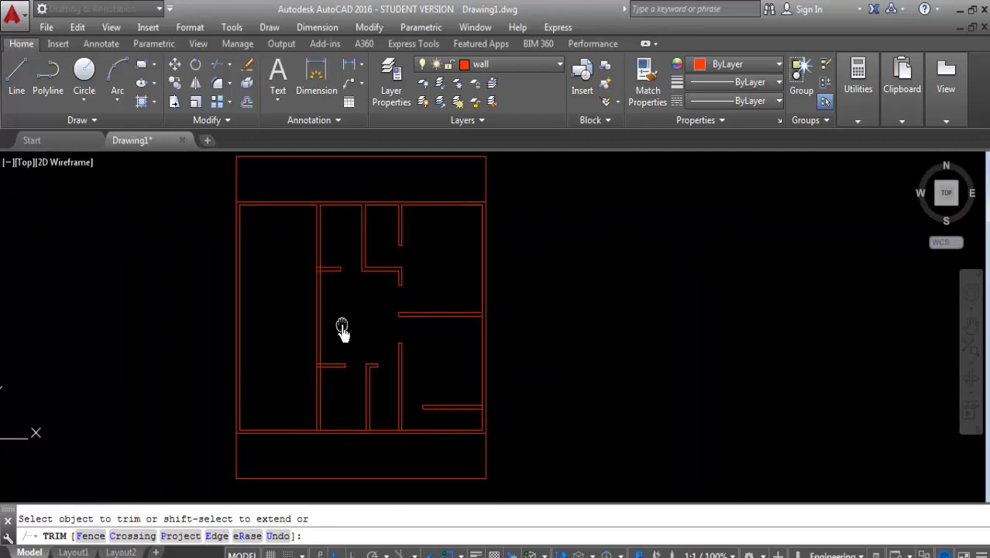
scroll(471, 405, "up", 5)
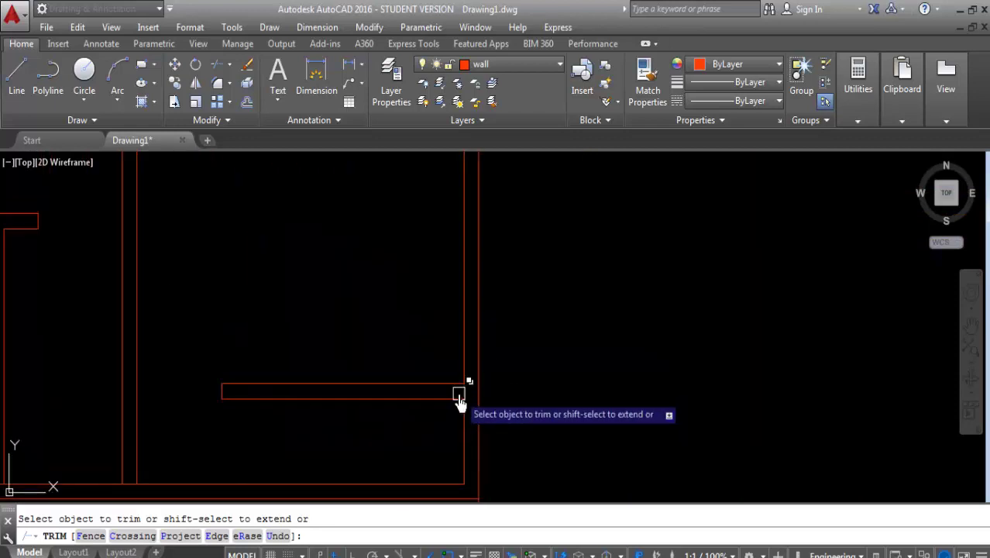
left_click(472, 401)
Trim the short upper and lower wall segments between the vertical corridor walls
scroll(473, 405, "down", 2)
scroll(464, 420, "up", 2)
scroll(497, 398, "down", 2)
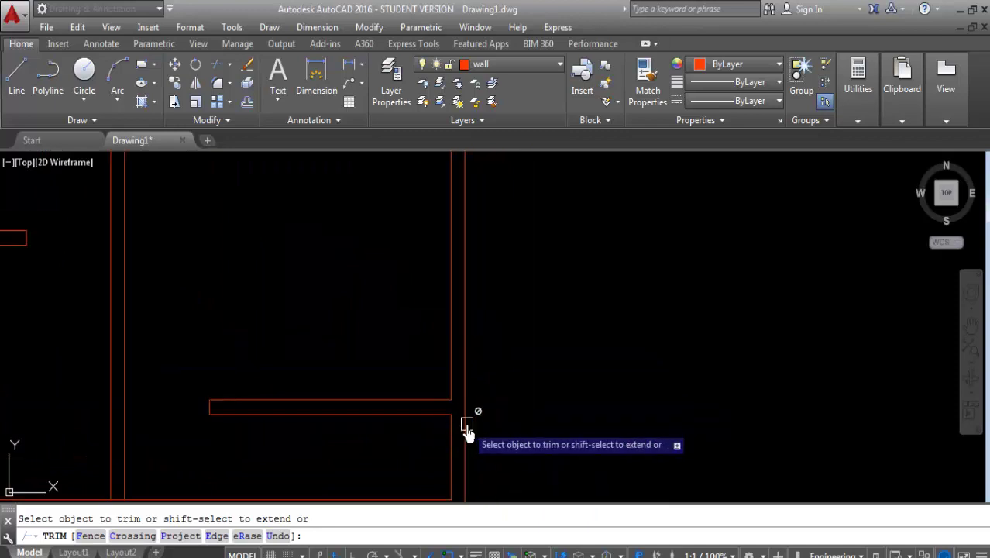
scroll(464, 420, "up", 1)
scroll(379, 431, "up", 1)
scroll(519, 276, "up", 3)
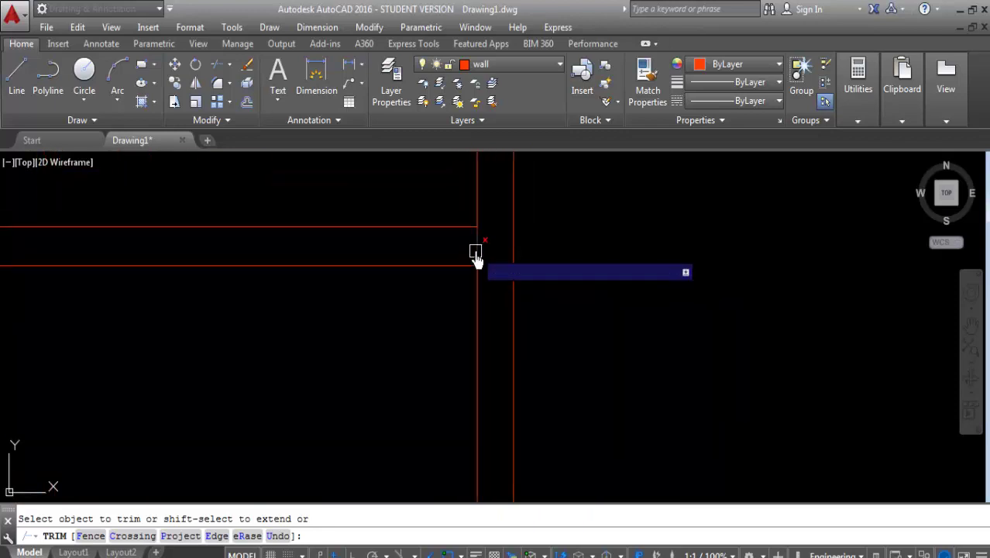
scroll(504, 271, "down", 4)
scroll(387, 448, "up", 3)
scroll(347, 442, "up", 4)
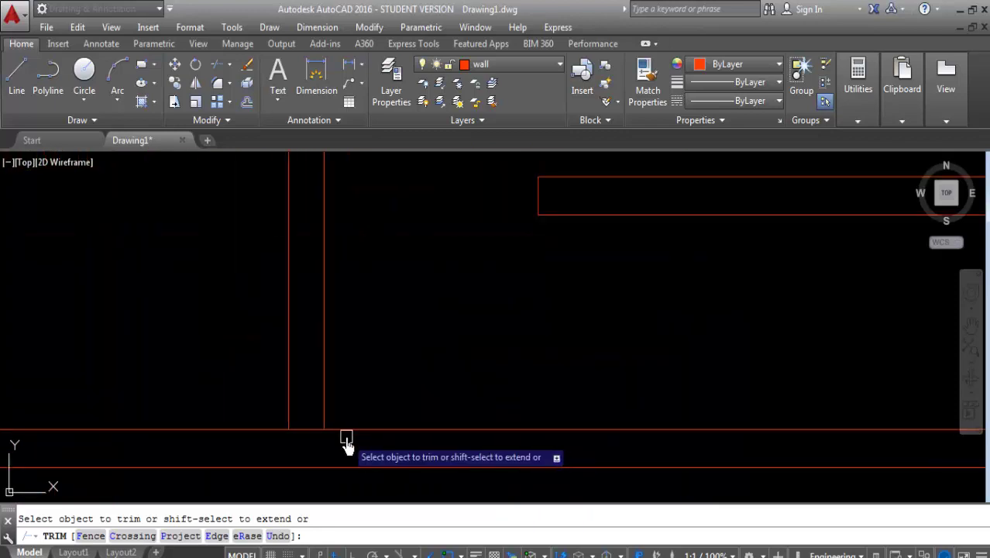
scroll(310, 426, "down", 1)
scroll(308, 412, "down", 1)
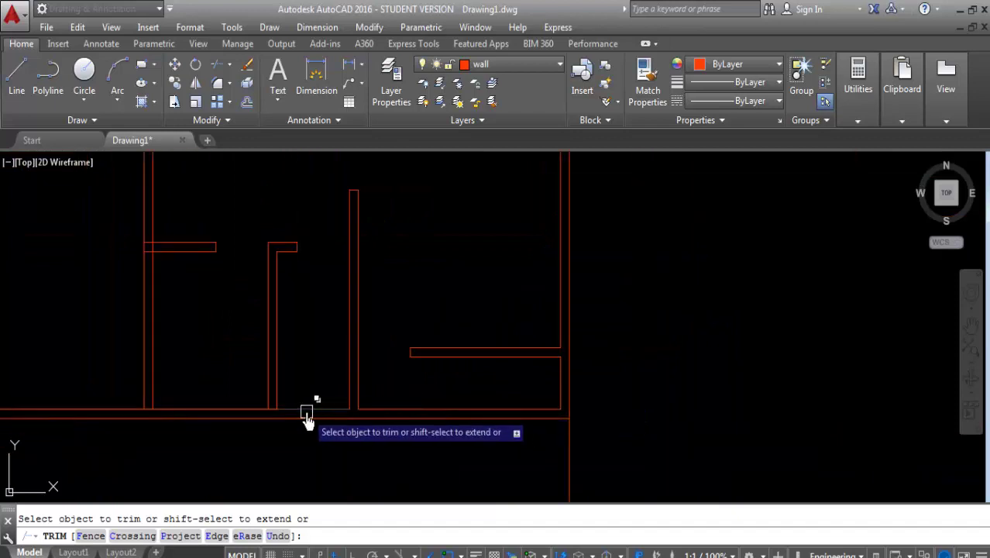
scroll(221, 412, "up", 2)
scroll(262, 415, "down", 2)
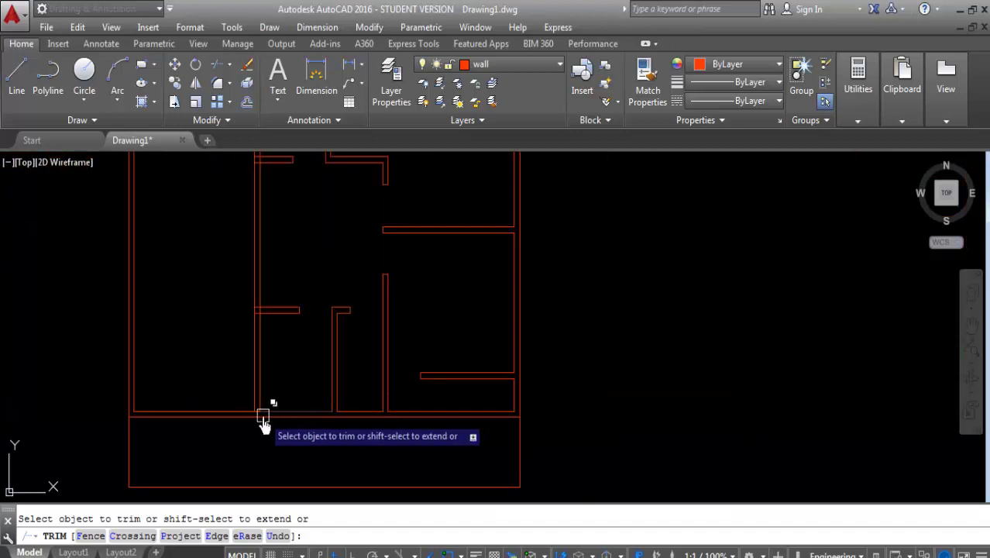
scroll(261, 419, "up", 2)
scroll(256, 410, "up", 2)
scroll(259, 423, "down", 2)
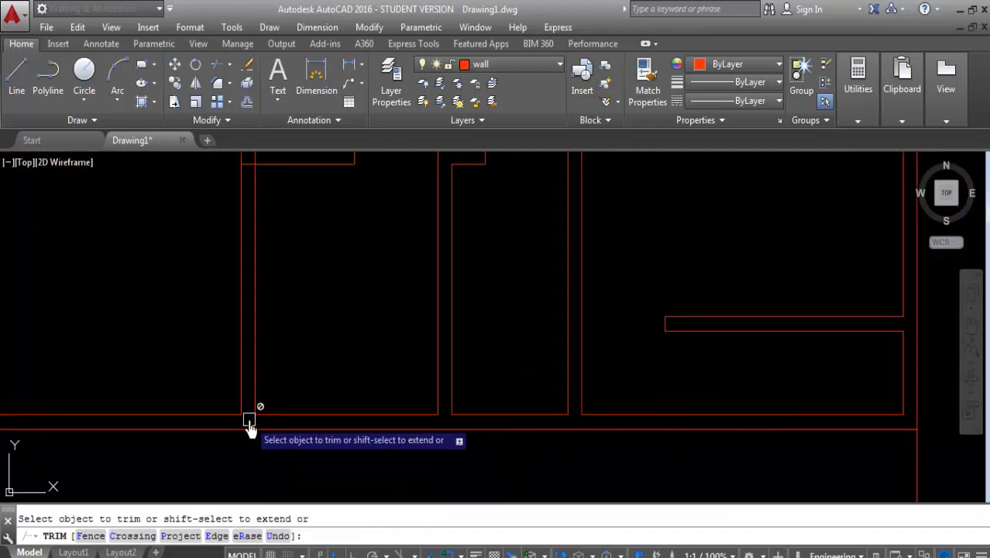
scroll(264, 433, "down", 2)
scroll(271, 325, "up", 2)
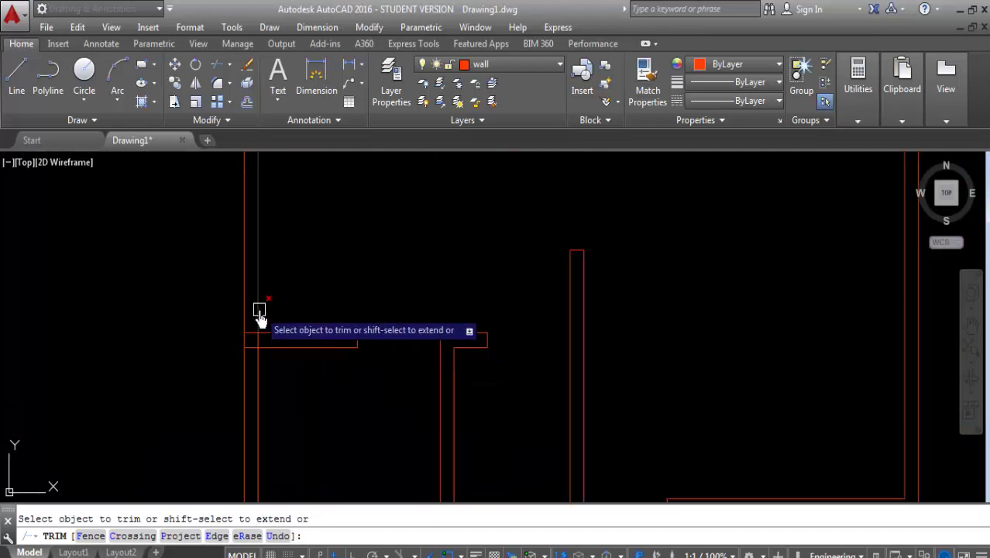
scroll(258, 329, "up", 1)
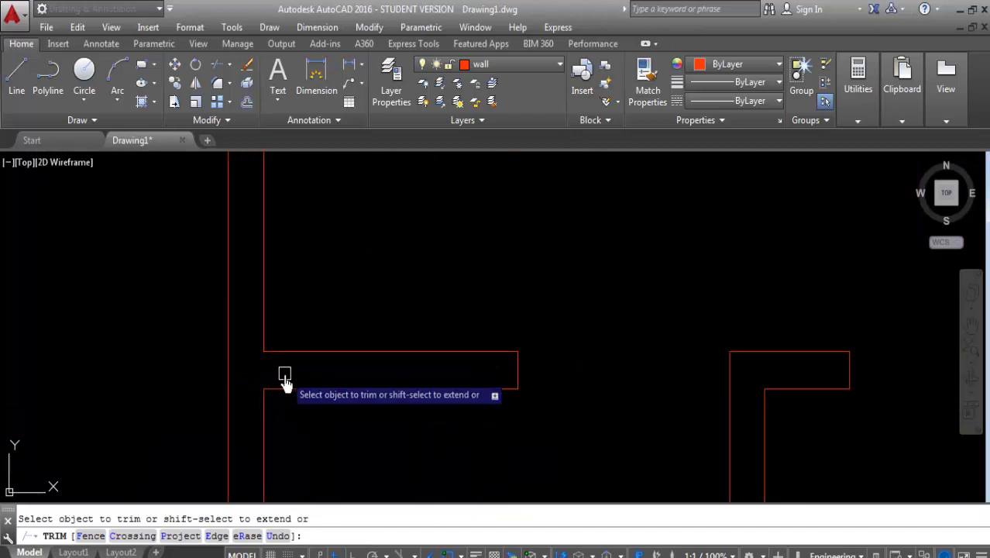
scroll(294, 391, "down", 3)
scroll(314, 365, "down", 2)
middle_click_drag(356, 347, 397, 345)
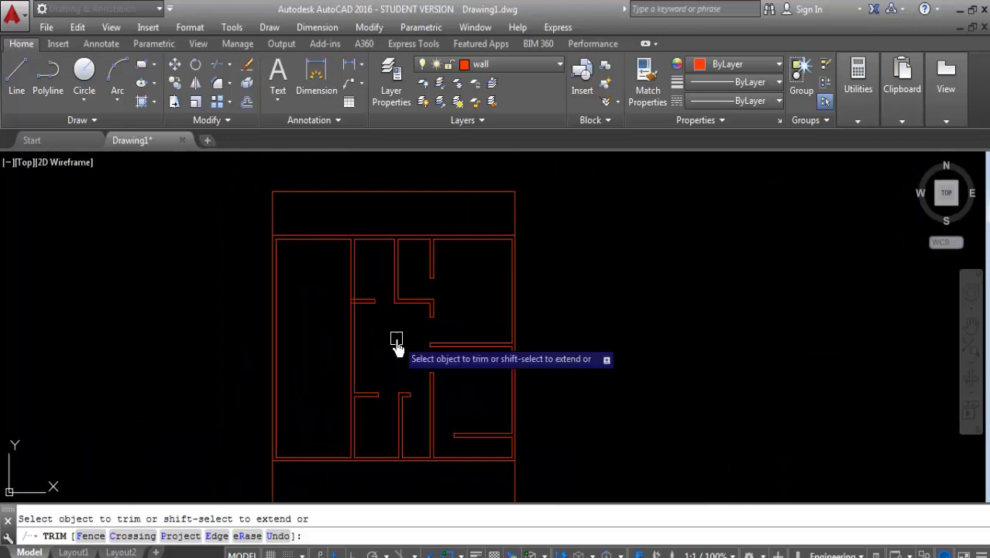
scroll(358, 303, "up", 3)
scroll(346, 310, "up", 3)
scroll(334, 318, "up", 2)
left_click(331, 311)
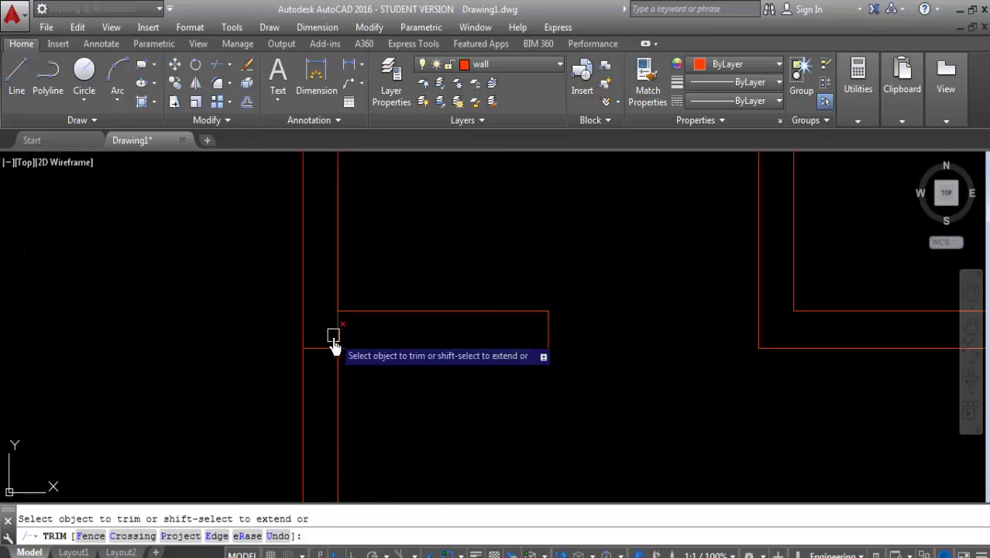
left_click(327, 348)
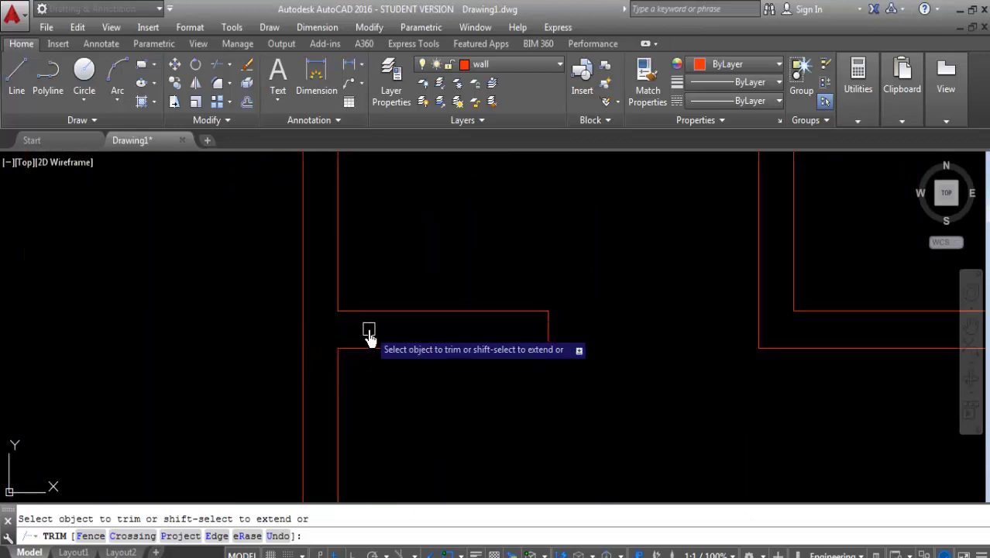
scroll(333, 334, "down", 2)
scroll(376, 391, "down", 3)
scroll(376, 392, "down", 1)
middle_click_drag(375, 391, 370, 300)
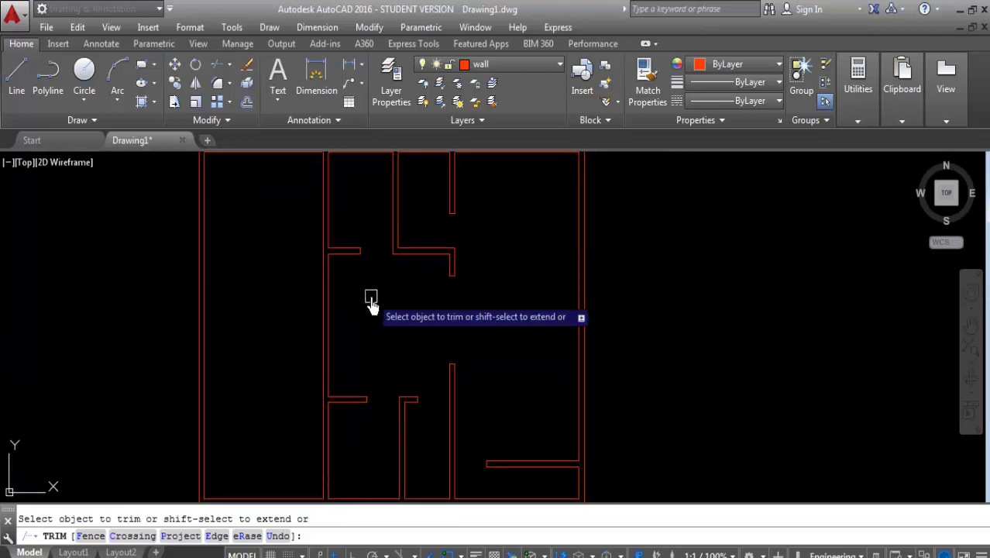
key("Escape")
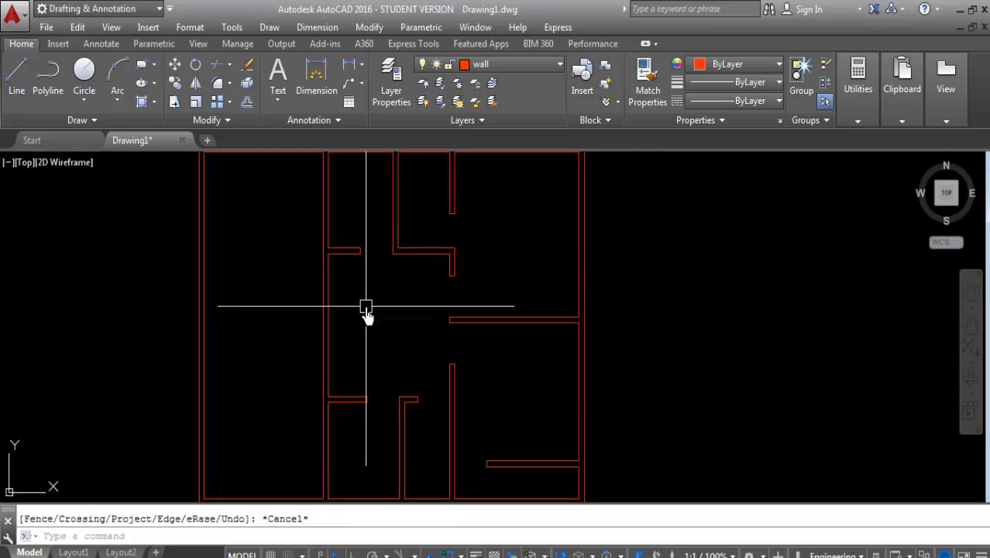
type("o")
Offset the left room's top wall line 12'2" down to form a new partition line
key("Return")
type("12'2")
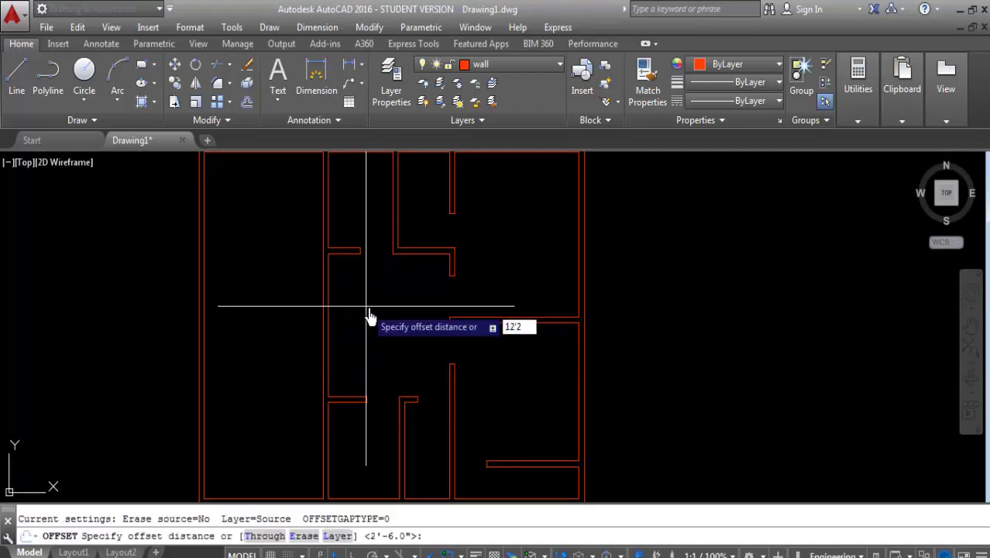
key("Return")
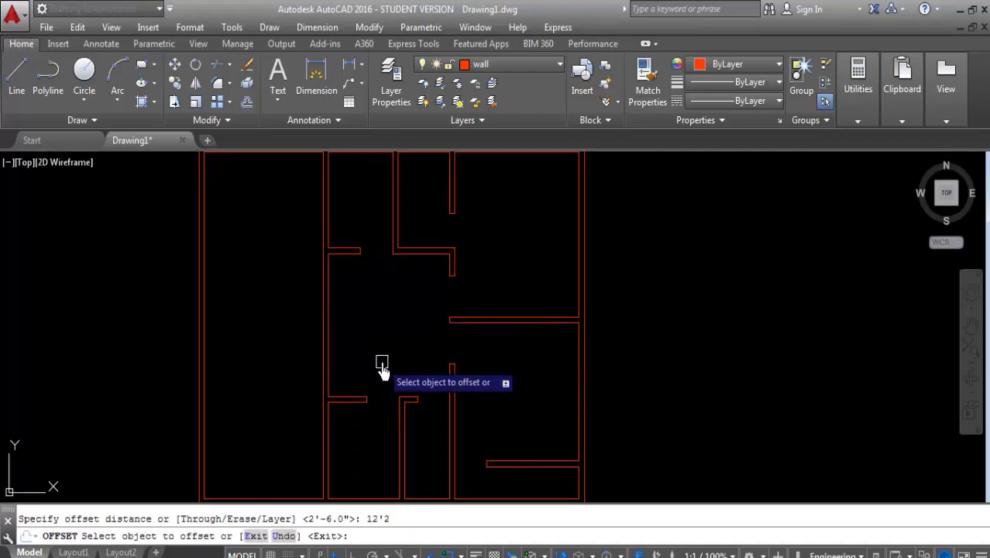
middle_click_drag(284, 177, 319, 246)
left_click(316, 224)
left_click(309, 352)
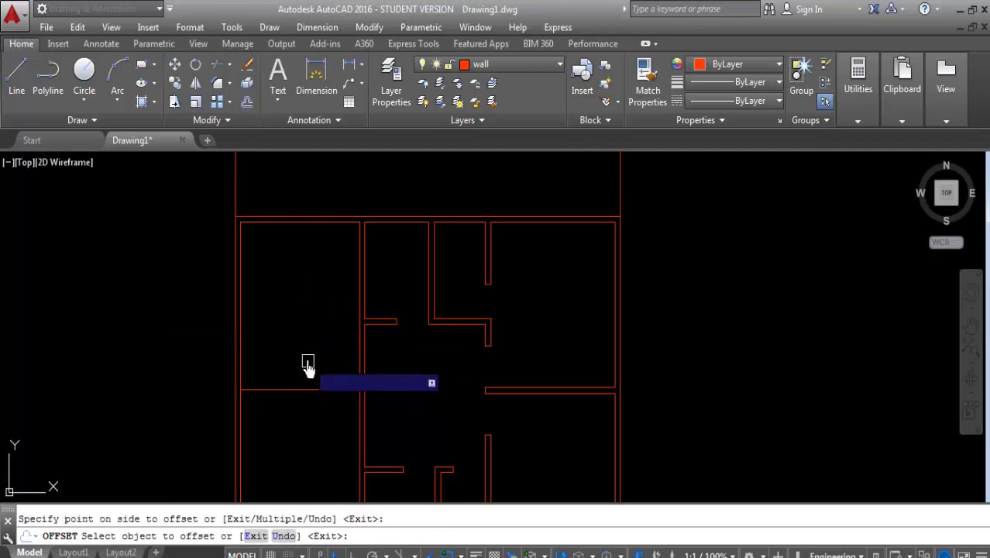
key("Return")
Offset the new partition line 5" down to give the wall its second line
key("Return")
type("5")
key("Return")
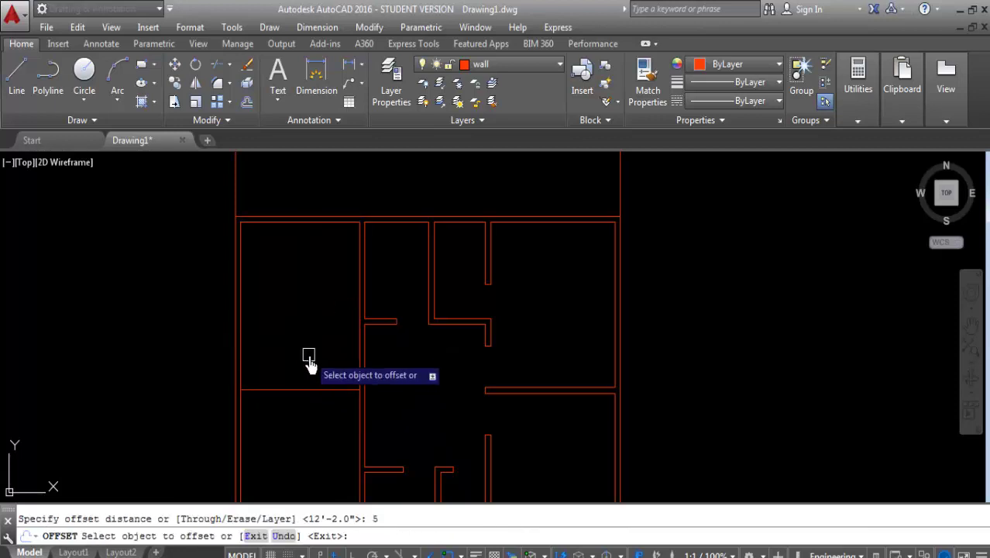
left_click(314, 385)
left_click(324, 438)
middle_click_drag(322, 439, 309, 399)
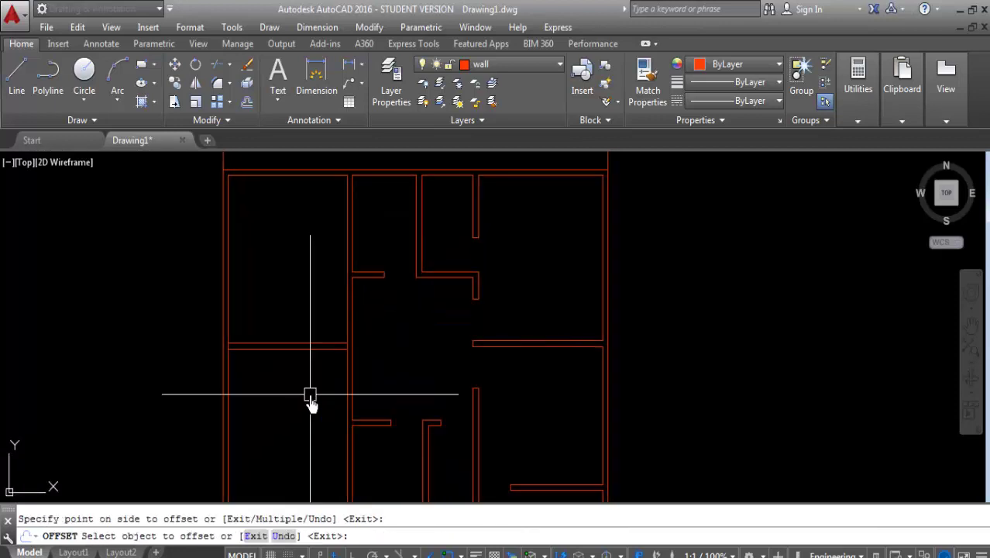
key("Return")
Start EXTEND with all objects as boundary edges, then cancel it
type("EX")
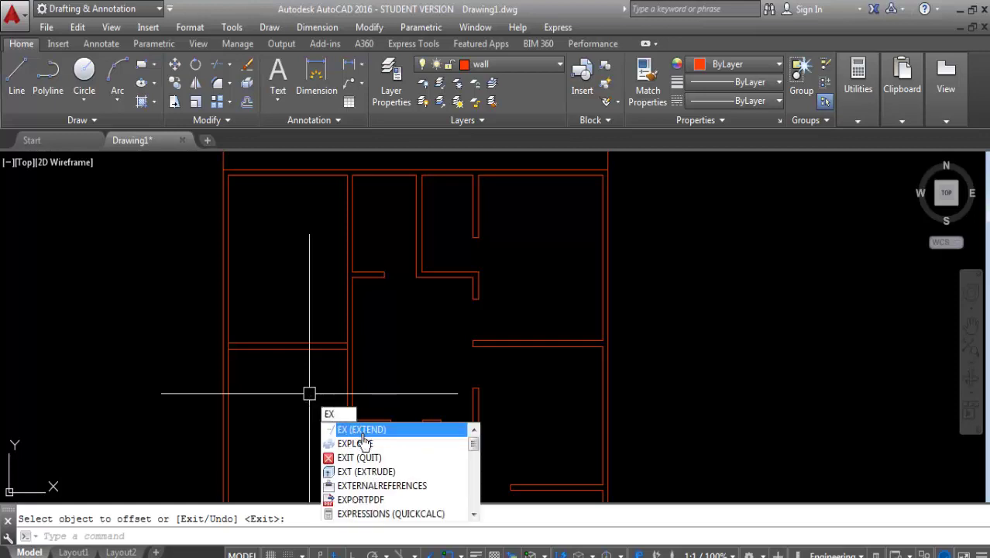
key("Return")
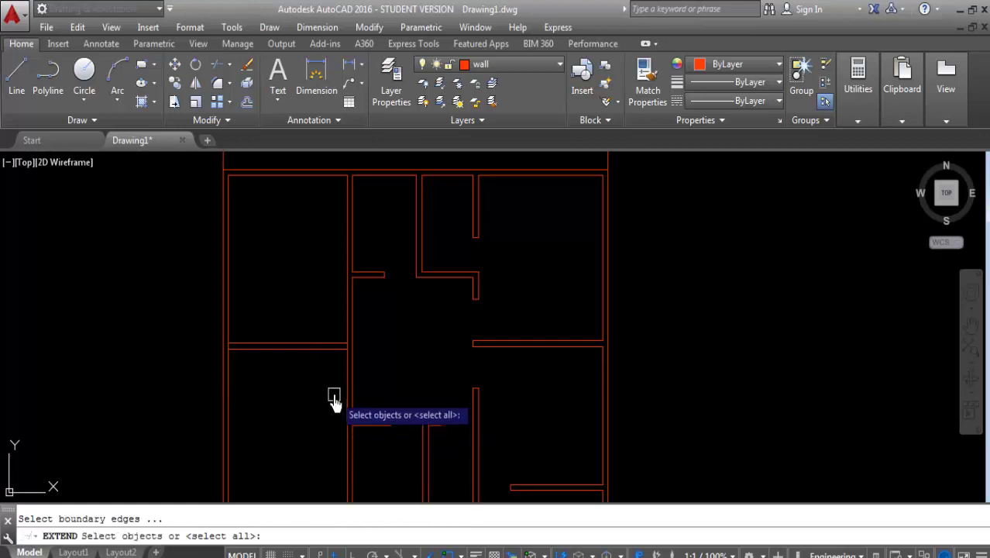
key("Return")
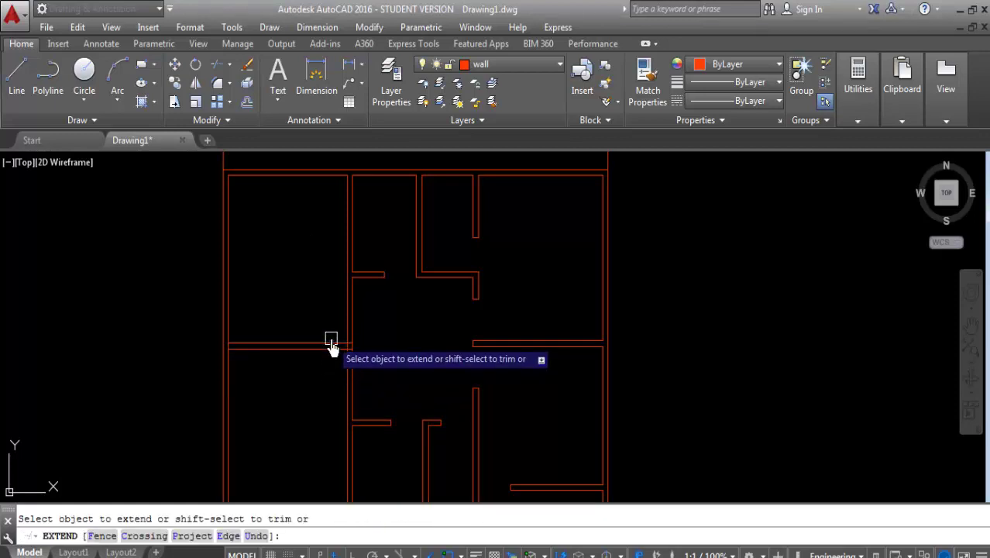
scroll(364, 255, "down", 2)
key("Escape")
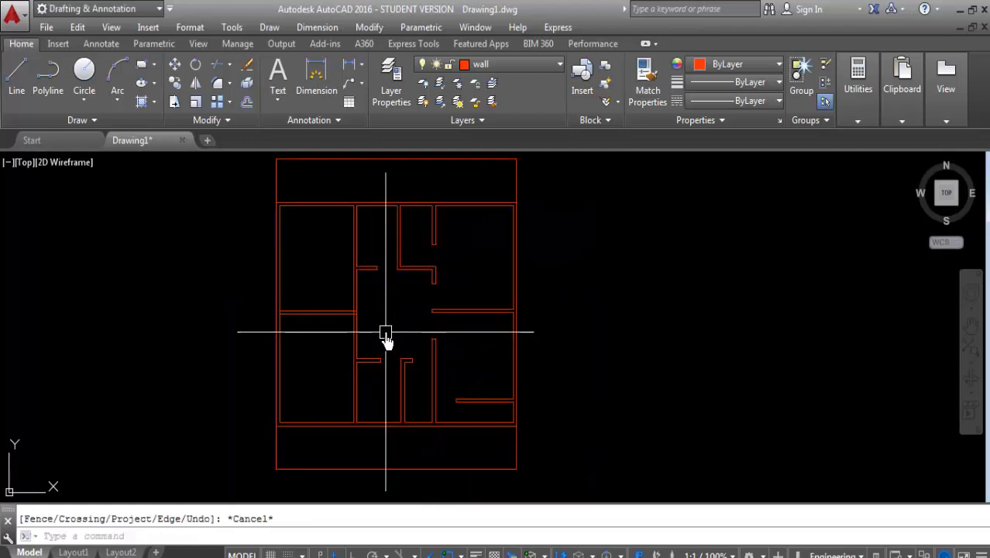
type("o")
Offset a vertical wall and a horizontal wall line by 3' to mark the doorway
key("Return")
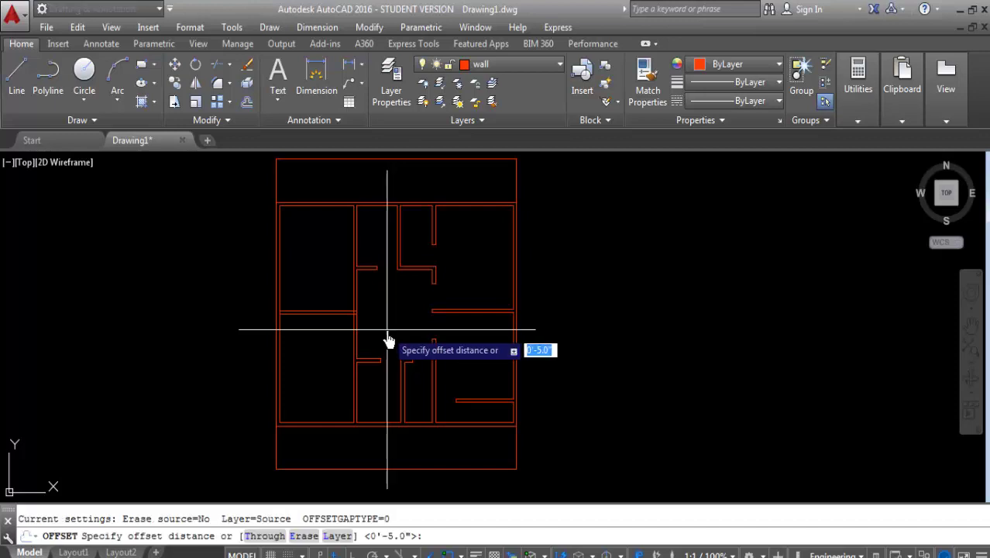
key("Return")
scroll(378, 336, "up", 3)
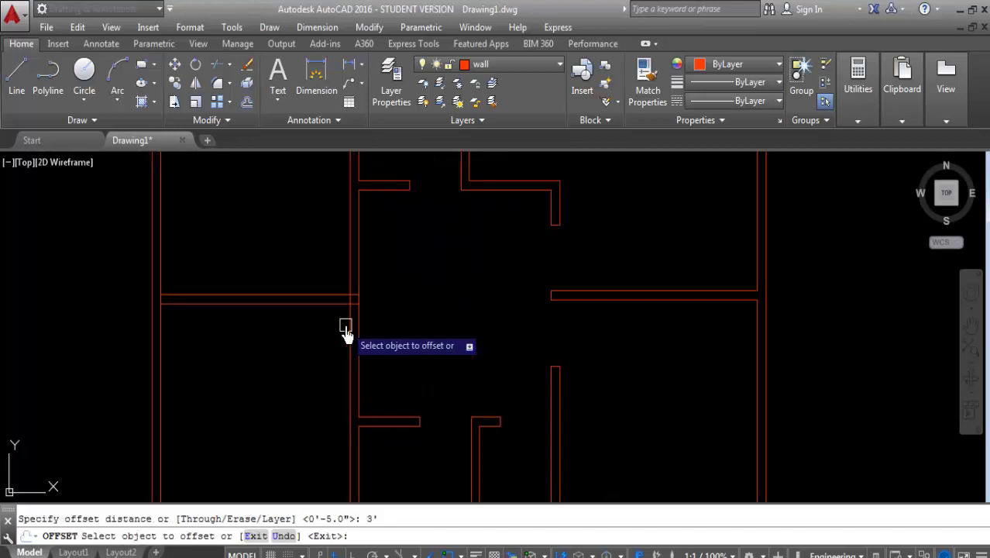
scroll(347, 332, "up", 2)
left_click(353, 335)
left_click(282, 339)
scroll(336, 294, "down", 2)
left_click(337, 283)
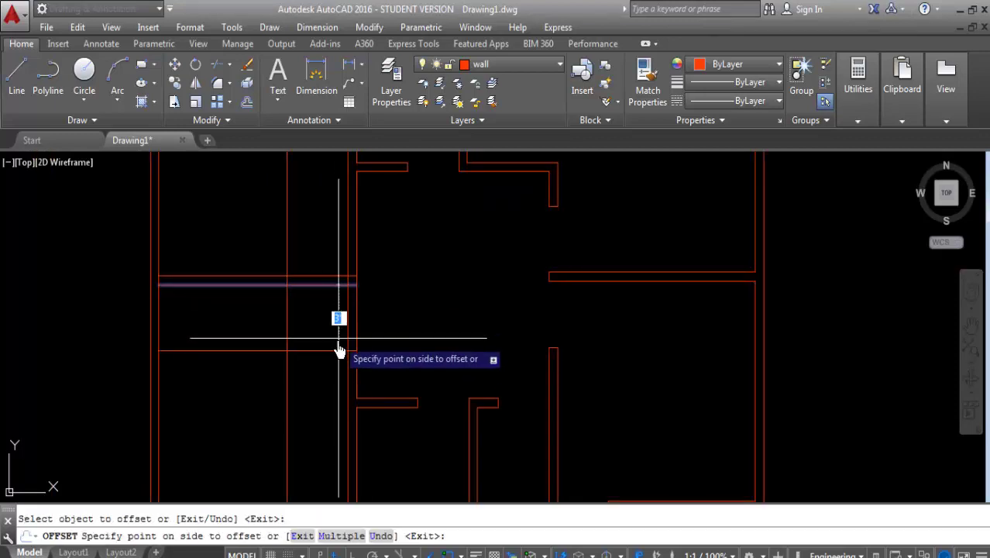
left_click(389, 341)
key("Escape")
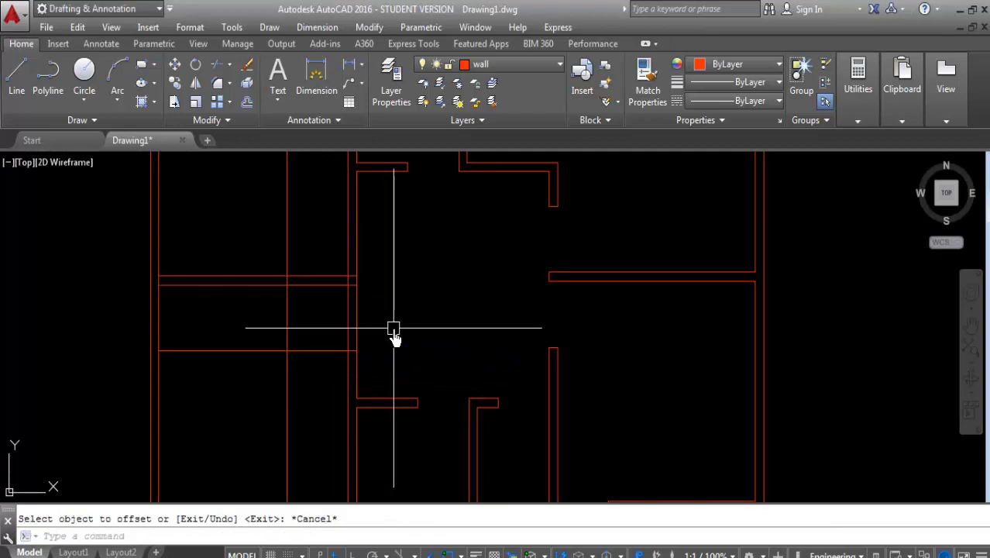
type("TR")
Trim the wall lines across the 3' opening and between the partitions
key("Return")
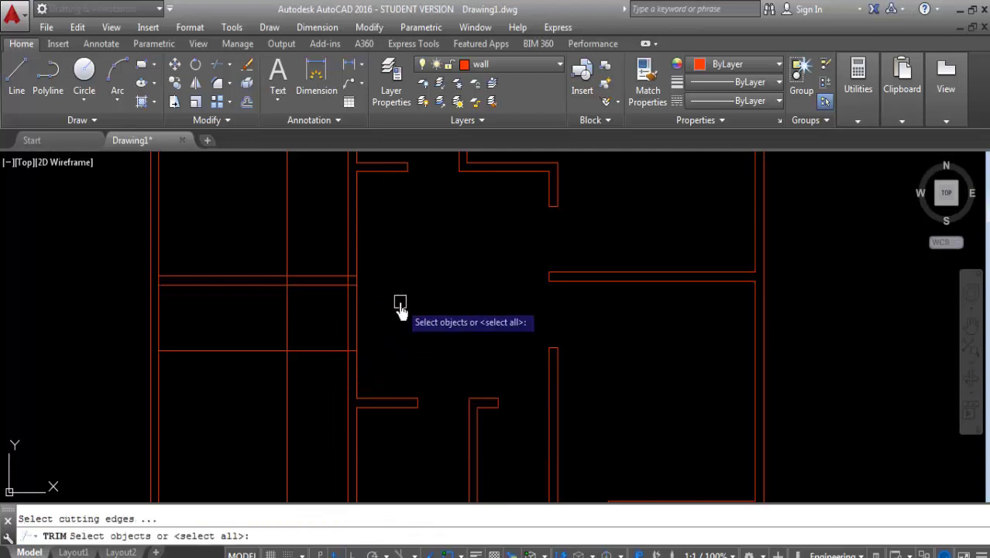
key("Return")
left_click(577, 347)
left_click(365, 332)
left_click(547, 346)
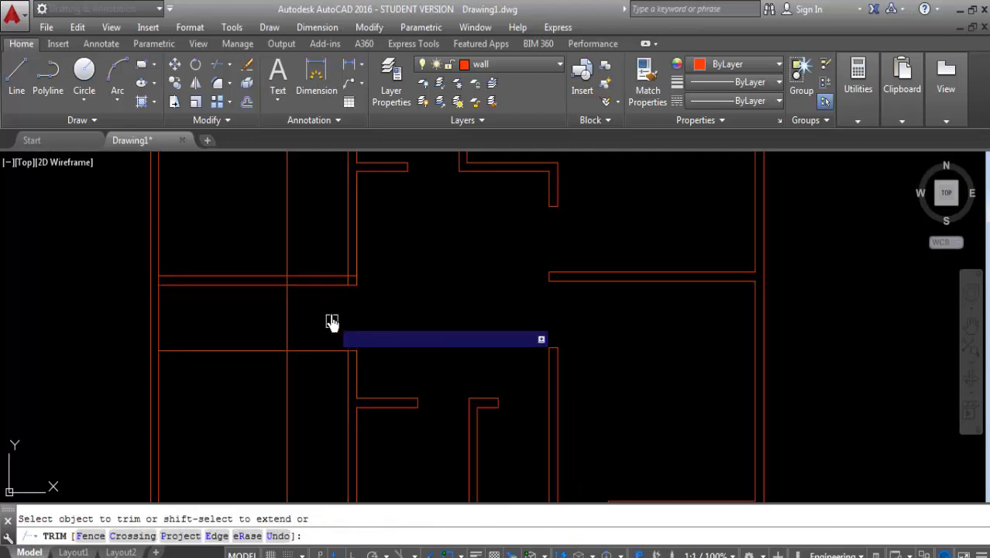
left_click(324, 280)
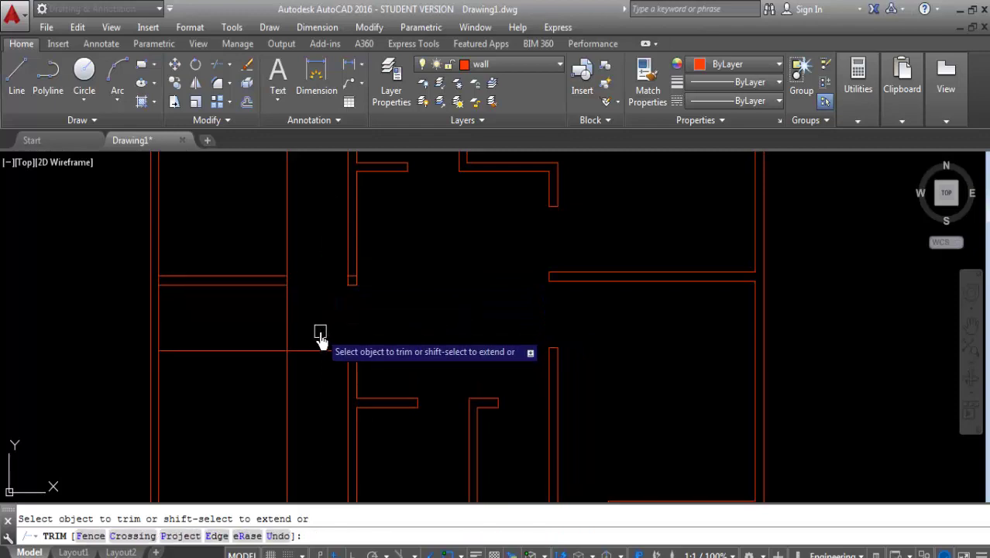
left_click(316, 376)
left_click(264, 318)
left_click(292, 227)
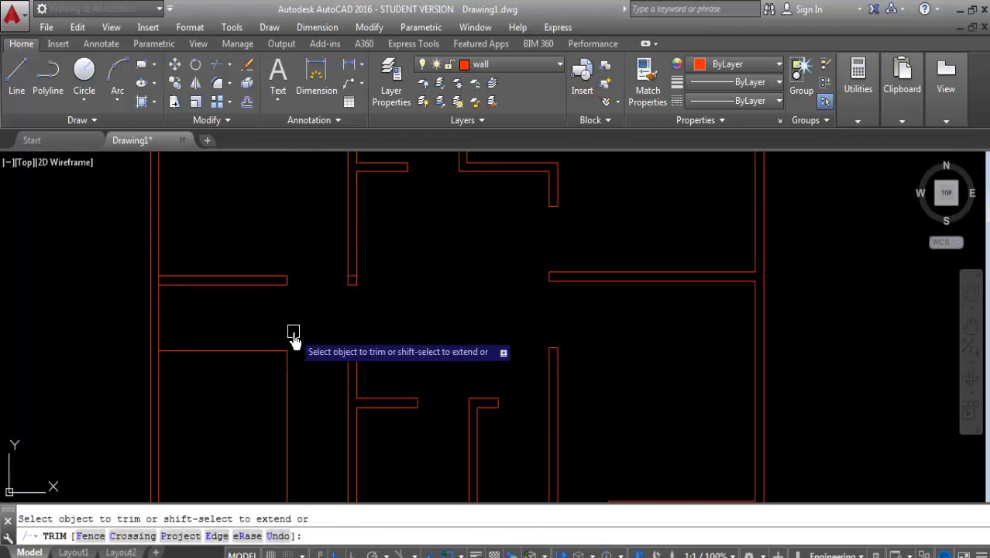
key("Return")
Erase the two leftover wall lines beside the new opening
left_click(289, 343)
left_click(271, 367)
key("Delete")
scroll(316, 375, "down", 4)
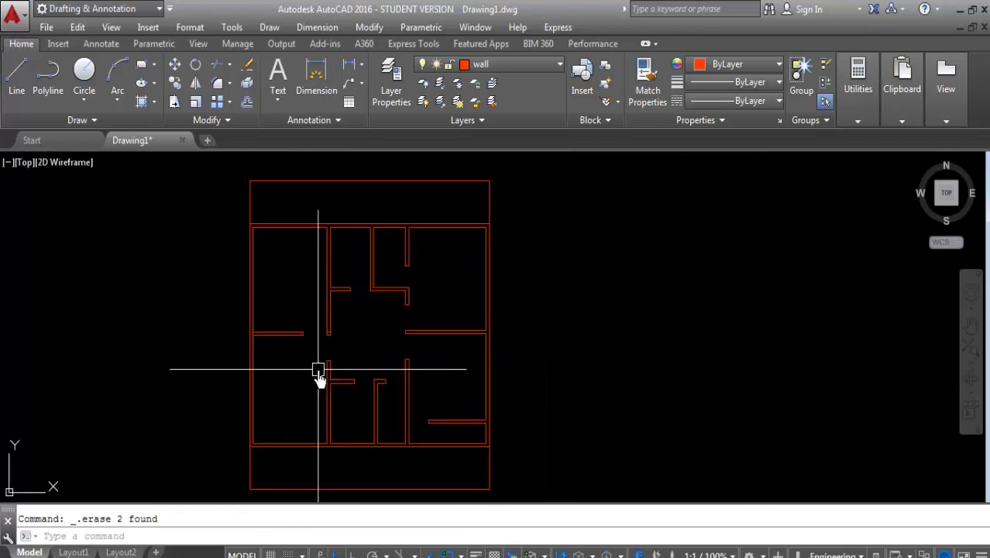
middle_click_drag(316, 376, 280, 368)
scroll(275, 319, "up", 5)
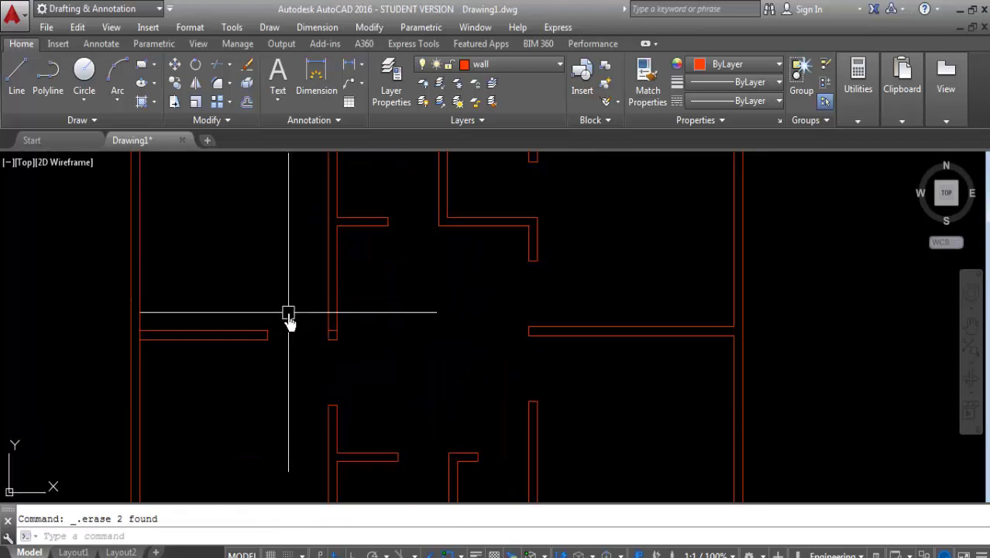
scroll(298, 329, "up", 3)
Erase the short stray wall stub and bring the lower half of the plan into view
left_click(309, 331)
left_click(405, 351)
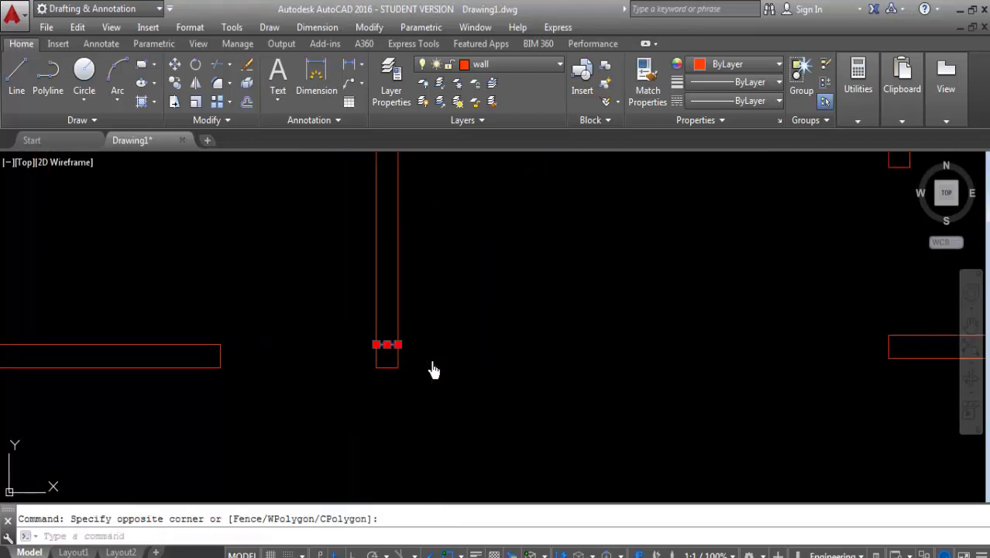
key("Delete")
scroll(303, 393, "down", 2)
scroll(332, 381, "down", 2)
scroll(308, 342, "down", 2)
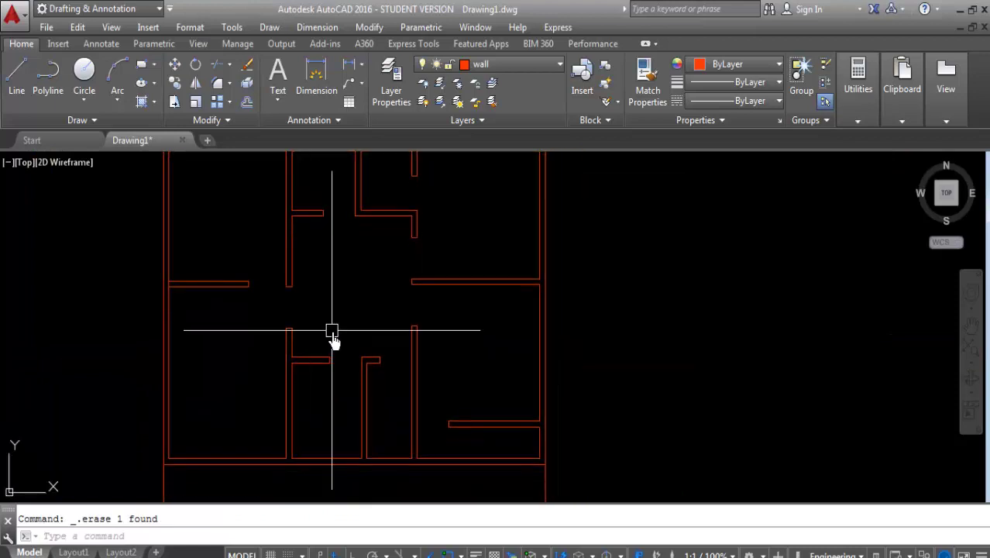
scroll(444, 380, "down", 2)
scroll(313, 313, "up", 2)
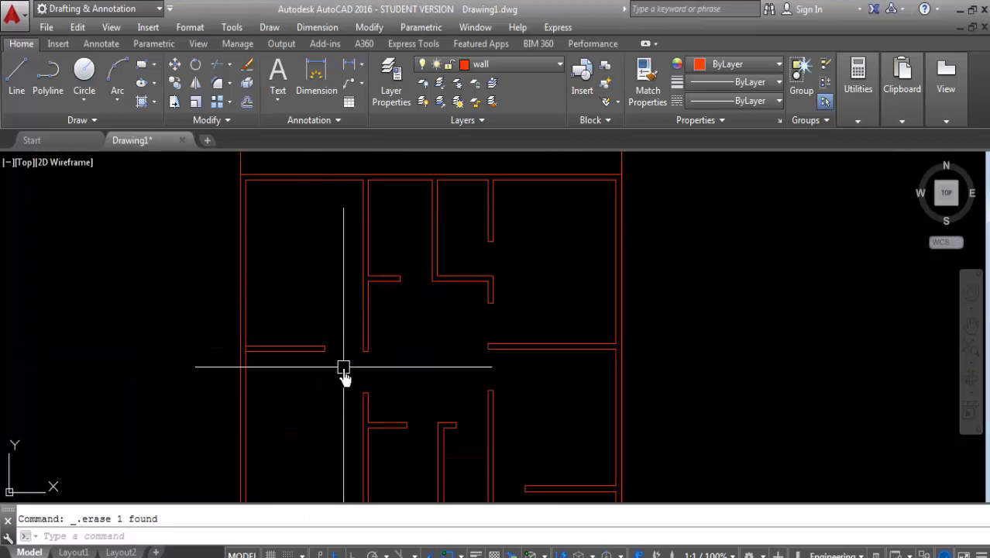
middle_click_drag(341, 365, 317, 274)
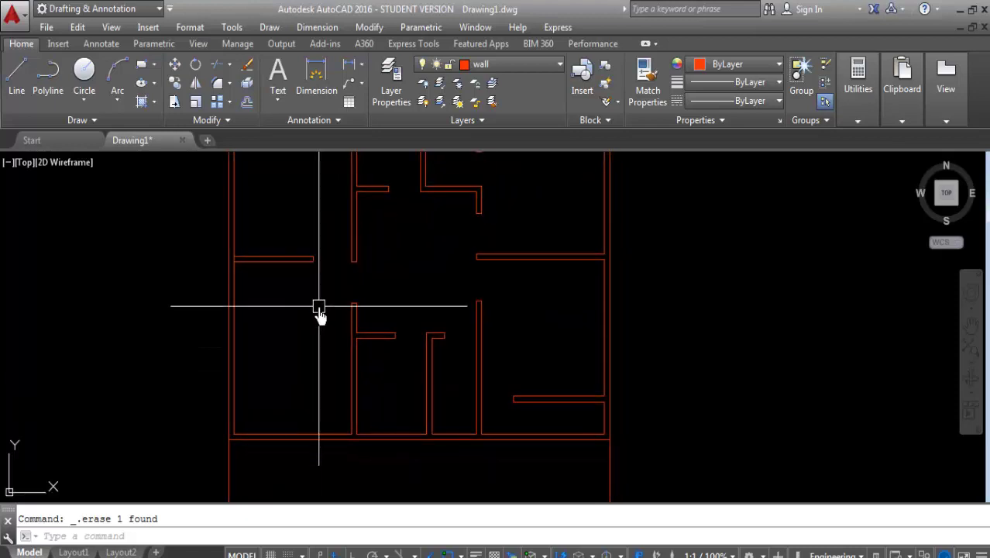
Offset the lower-left room's left and right walls 3'6" inward
left_click(215, 75)
scroll(248, 279, "up", 4)
scroll(217, 256, "up", 2)
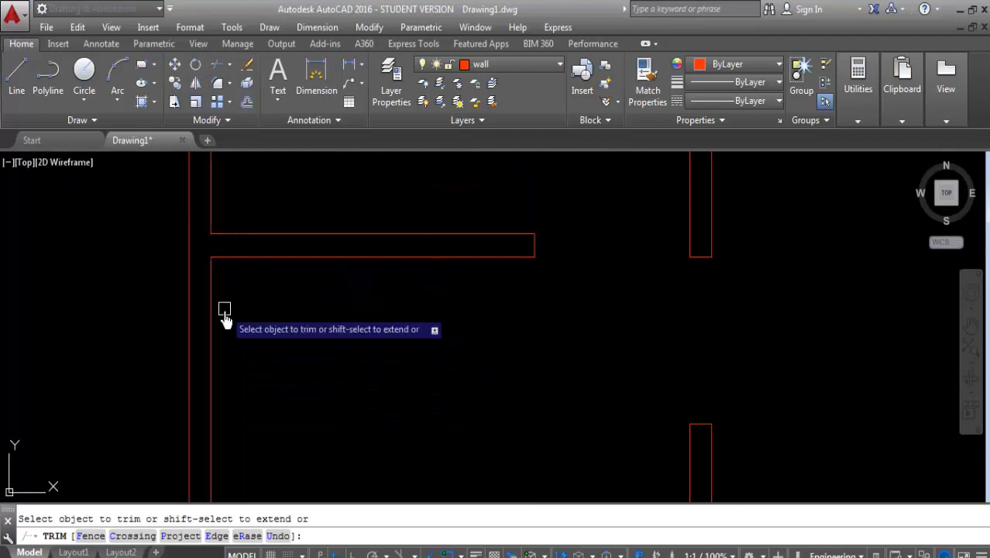
scroll(225, 314, "down", 4)
key("Escape")
type("o")
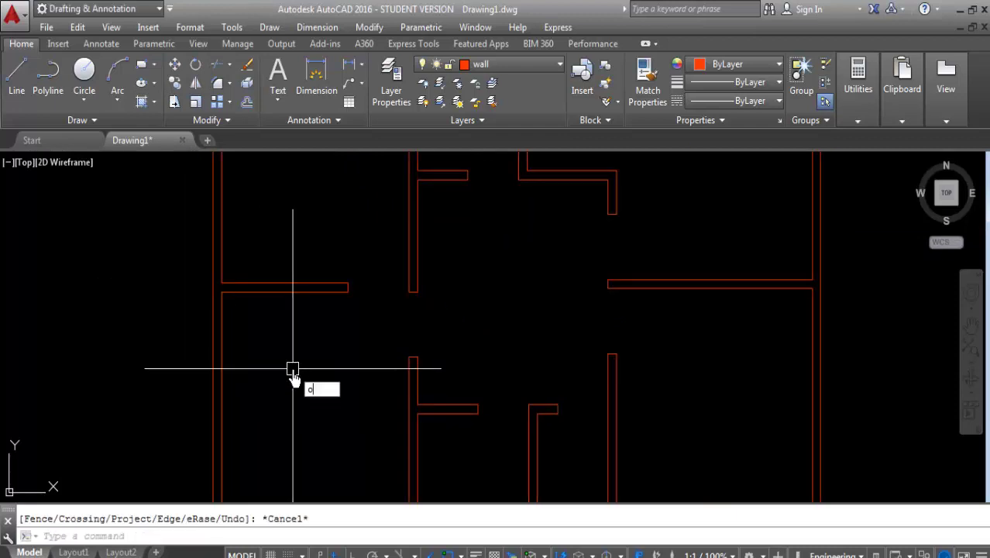
key("Return")
type("3'6")
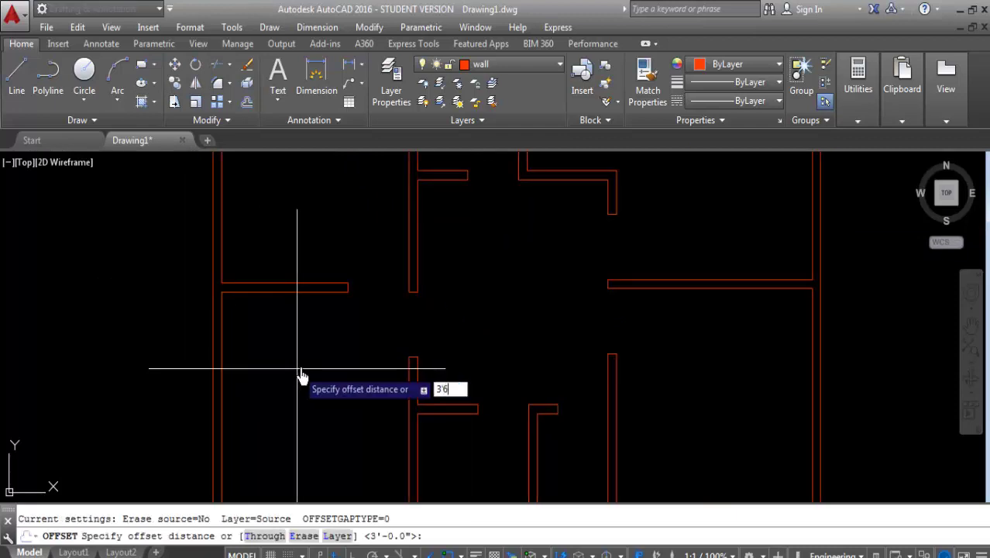
key("Return")
left_click(224, 332)
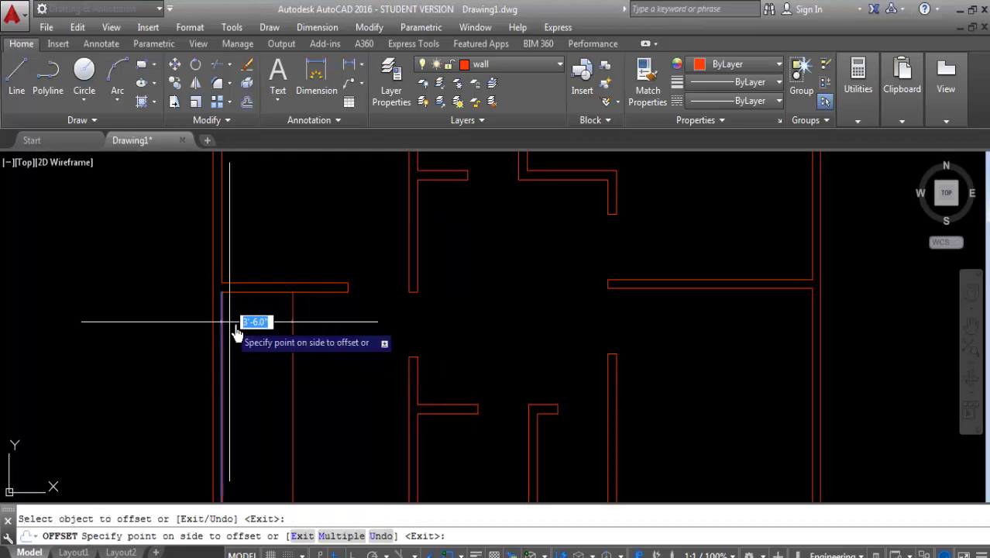
left_click(261, 341)
middle_click_drag(367, 410, 381, 380)
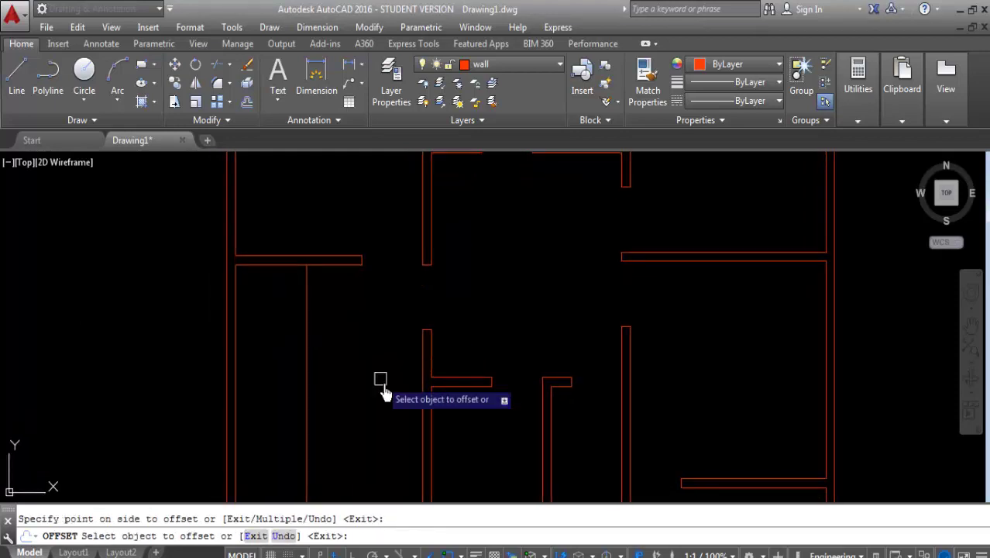
left_click(424, 418)
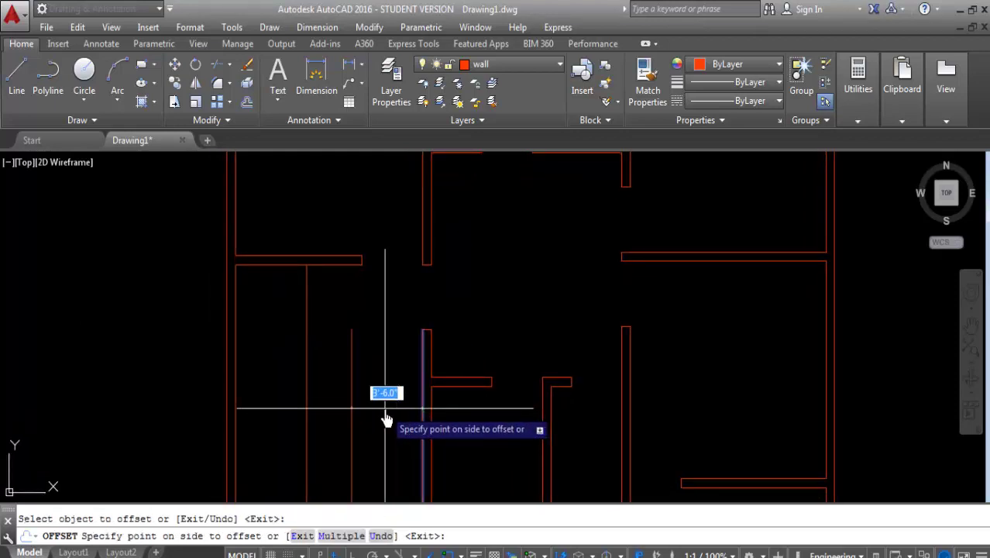
left_click(387, 419)
Offset the room's bottom and top walls 3'6" inward
scroll(320, 343, "down", 3)
scroll(347, 381, "up", 2)
left_click(345, 352)
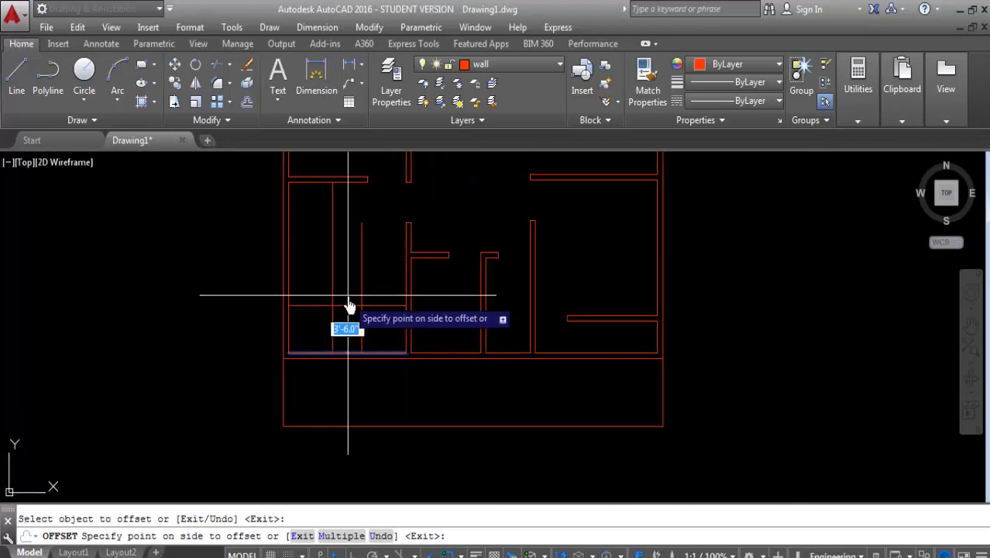
left_click(348, 306)
left_click(348, 183)
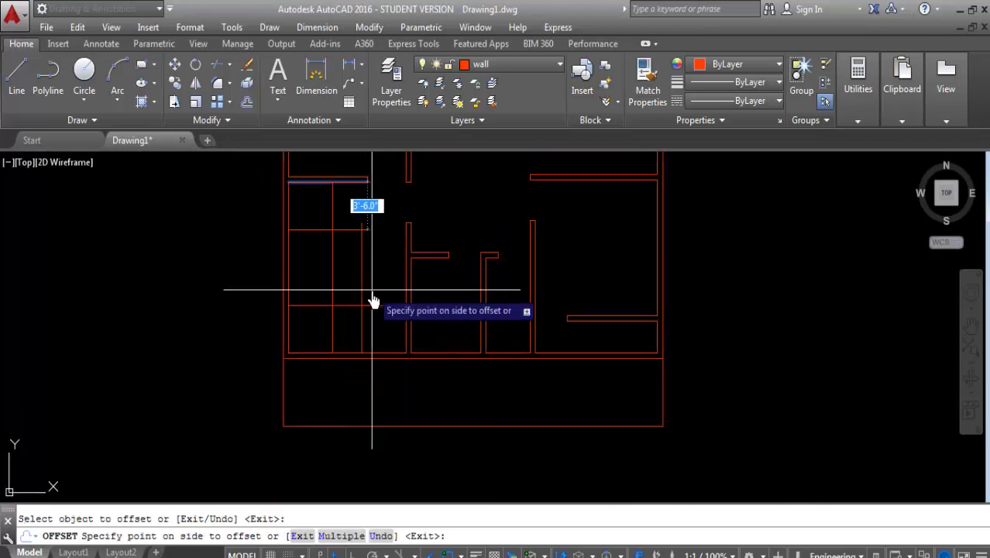
left_click(373, 300)
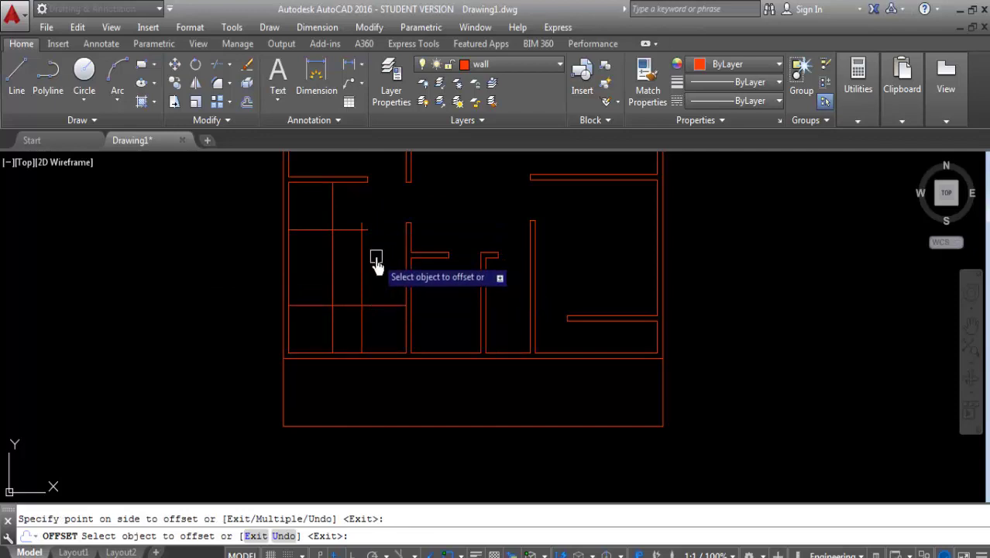
scroll(355, 216, "up", 2)
key("Escape")
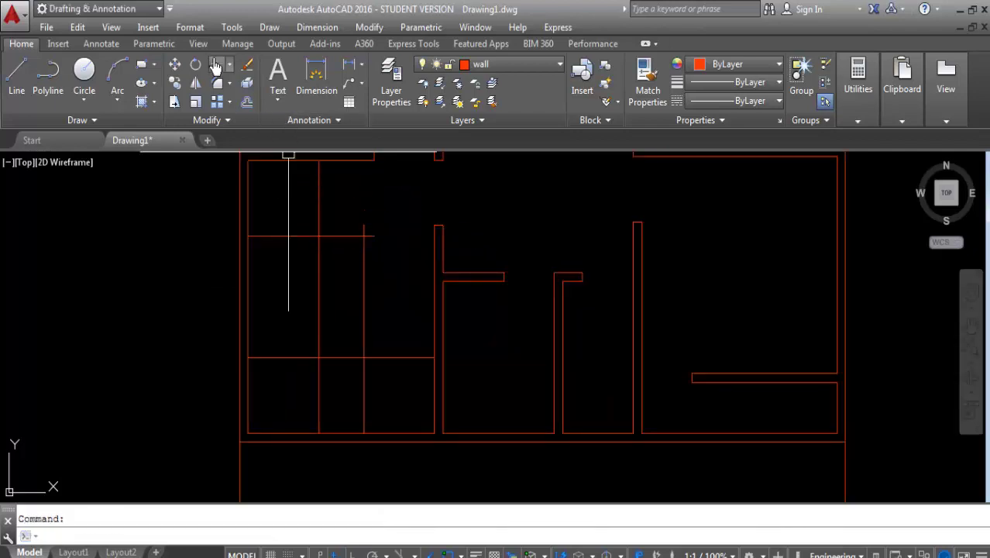
left_click(216, 68)
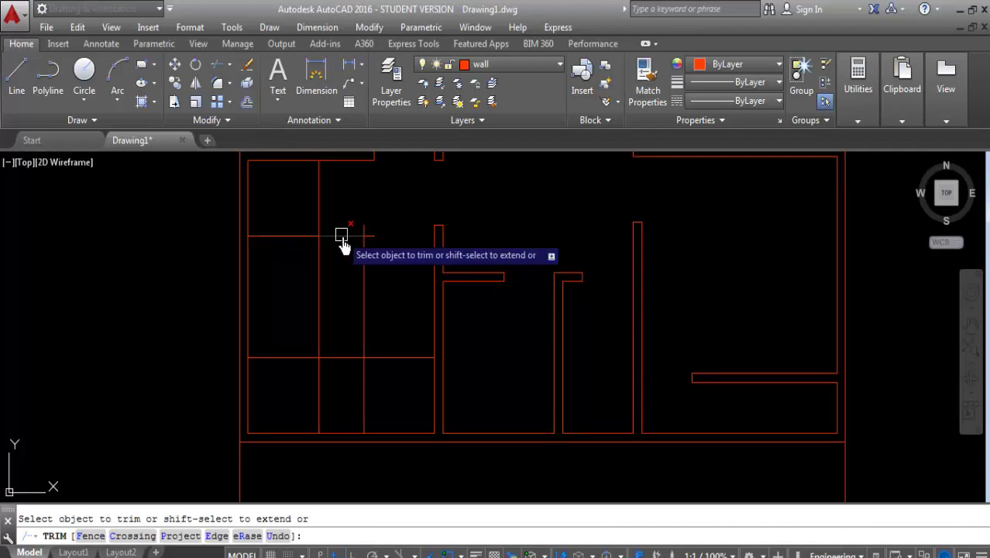
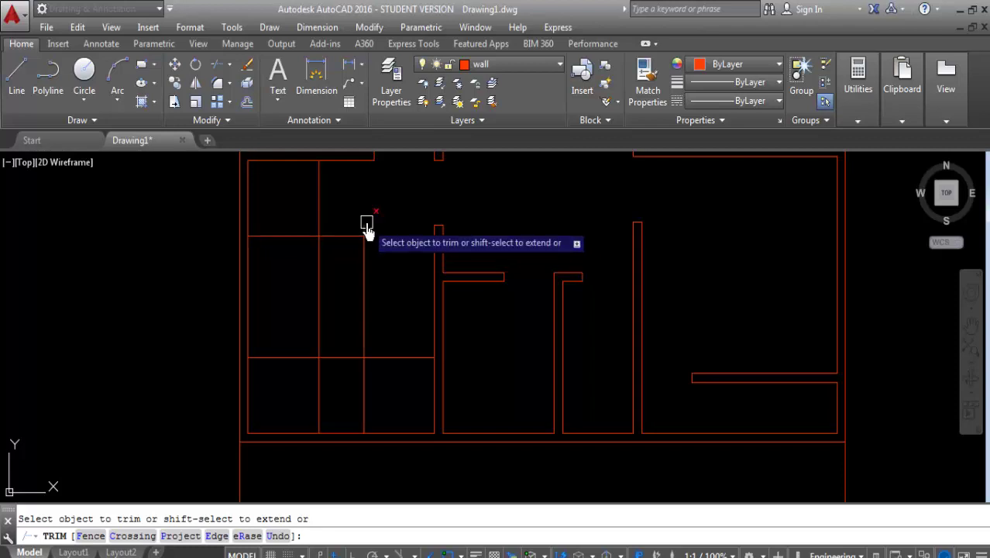
End the TRIM command now that the stair-area line stubs are cleaned up
scroll(367, 230, "down", 2)
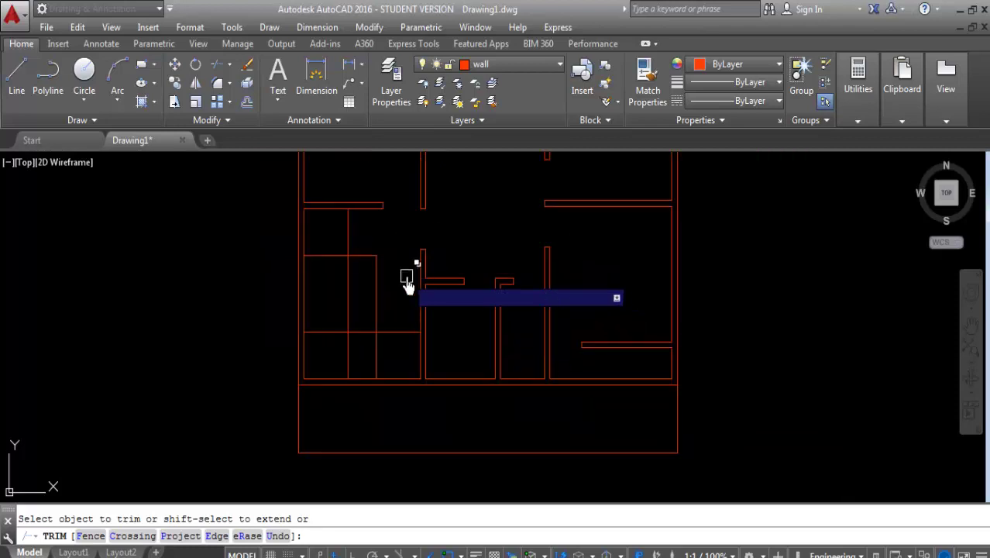
scroll(357, 261, "up", 2)
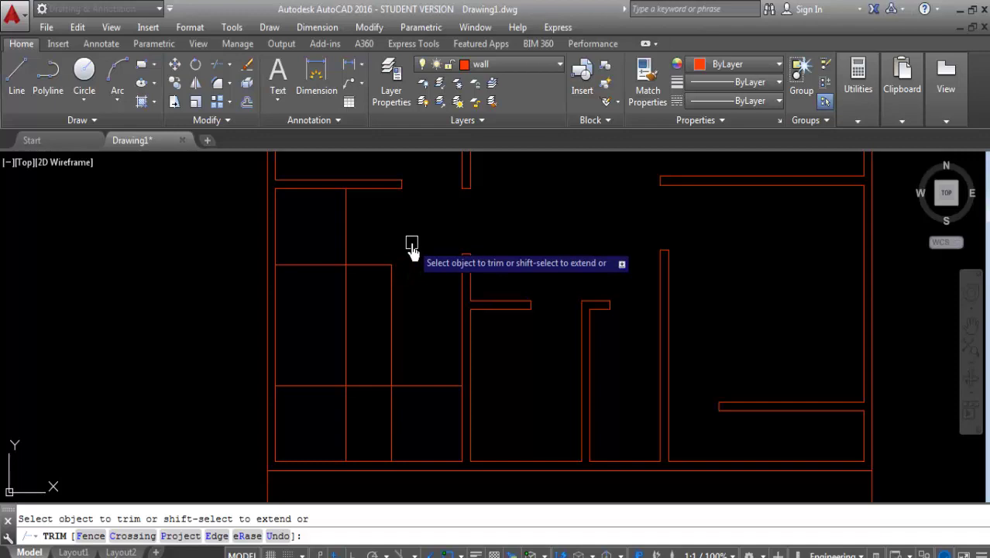
key("Return")
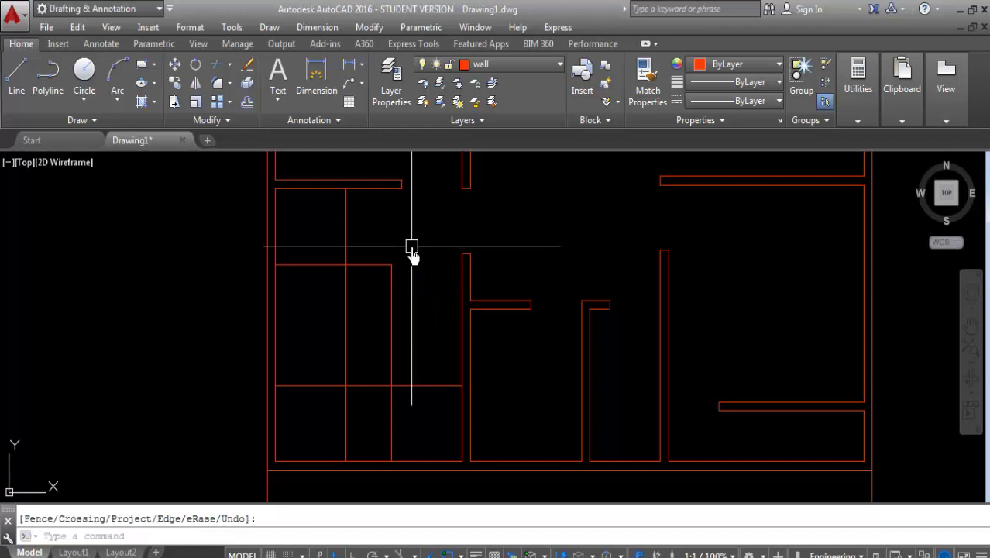
type("o")
Offset the vertical stair wall line 10 inches to its left
key("Return")
type("0")
key("Return")
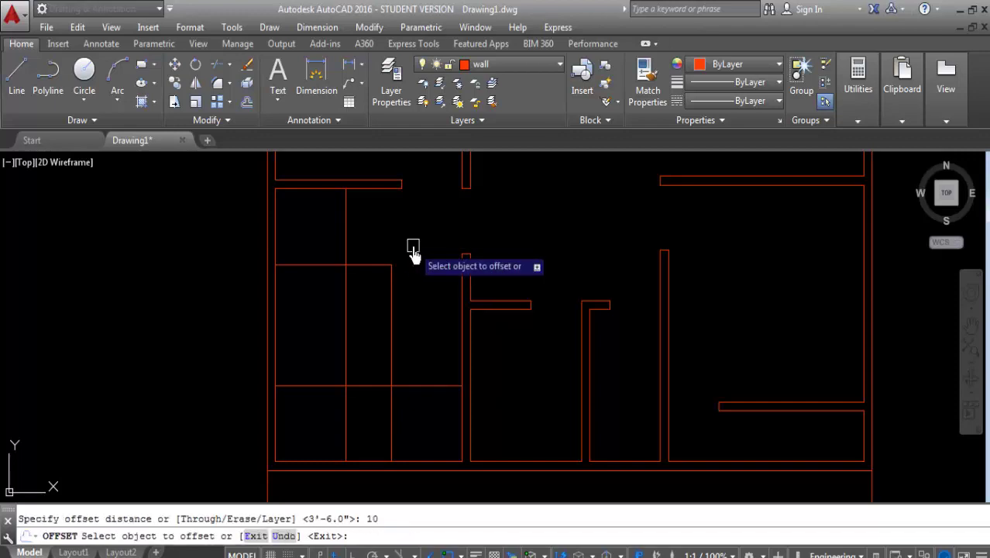
left_click(344, 234)
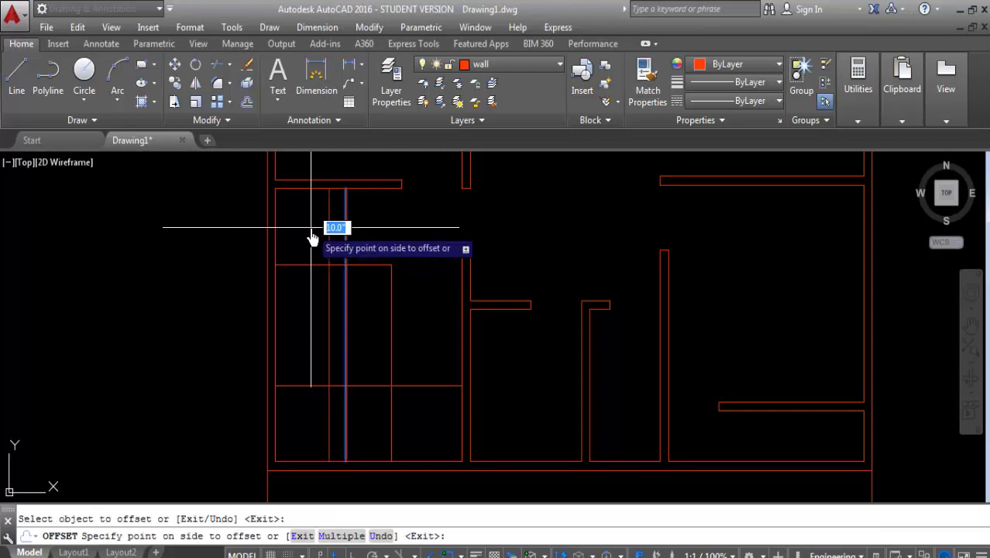
left_click(313, 237)
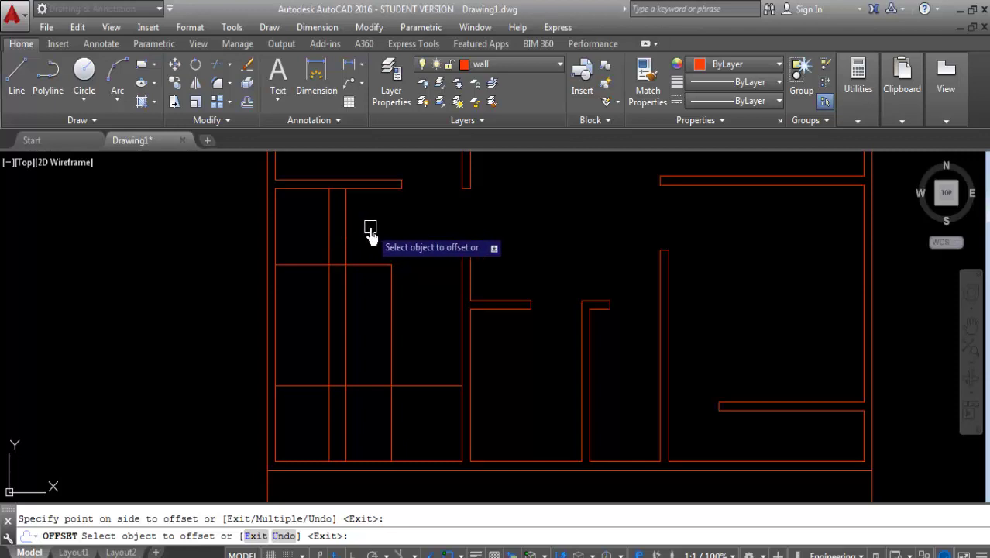
Repeatedly offset the top stair line downward to create evenly spaced tread lines
left_click(314, 266)
left_click(314, 298)
left_click(306, 282)
left_click(307, 293)
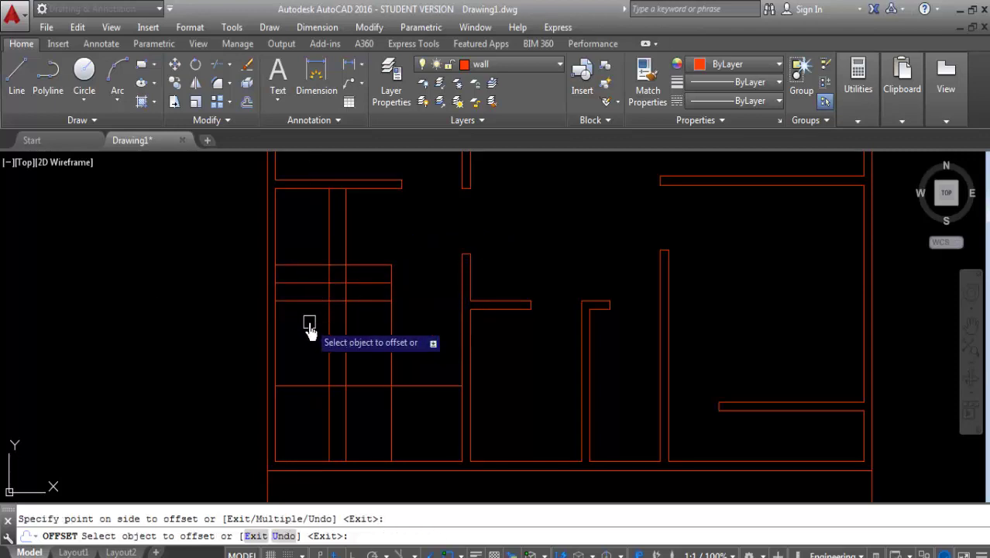
left_click(315, 301)
left_click(313, 329)
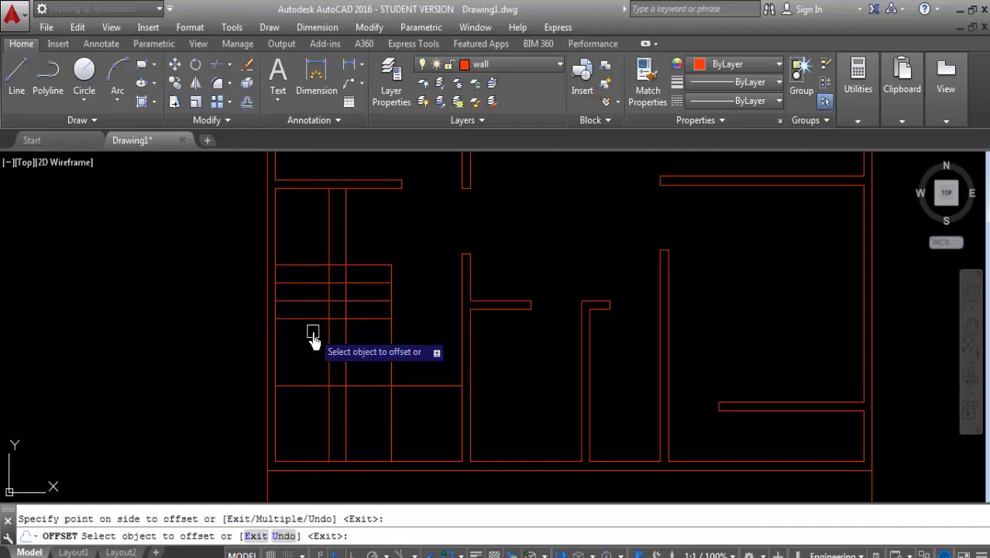
left_click(310, 318)
left_click(316, 370)
left_click(310, 337)
left_click(316, 370)
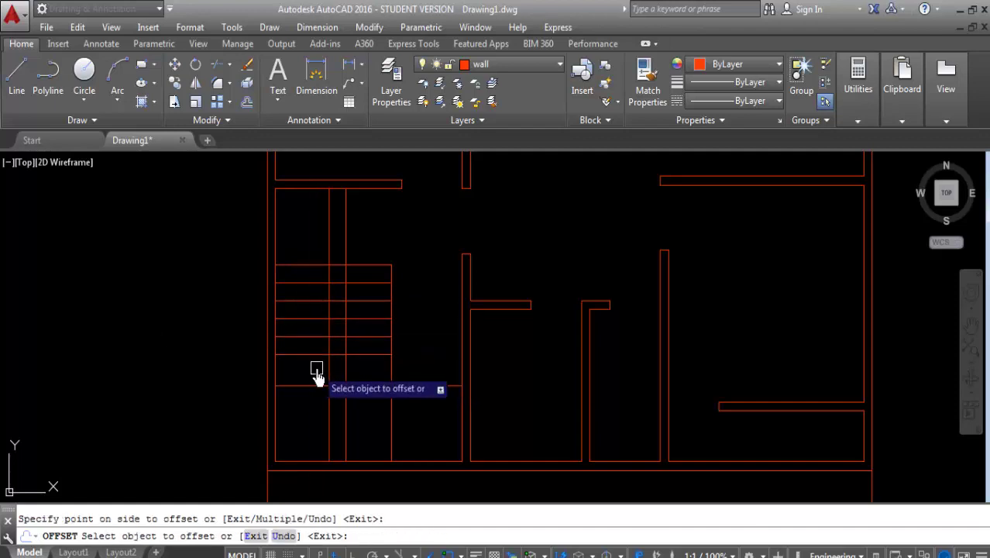
left_click(313, 355)
left_click(311, 410)
scroll(344, 403, "up", 2)
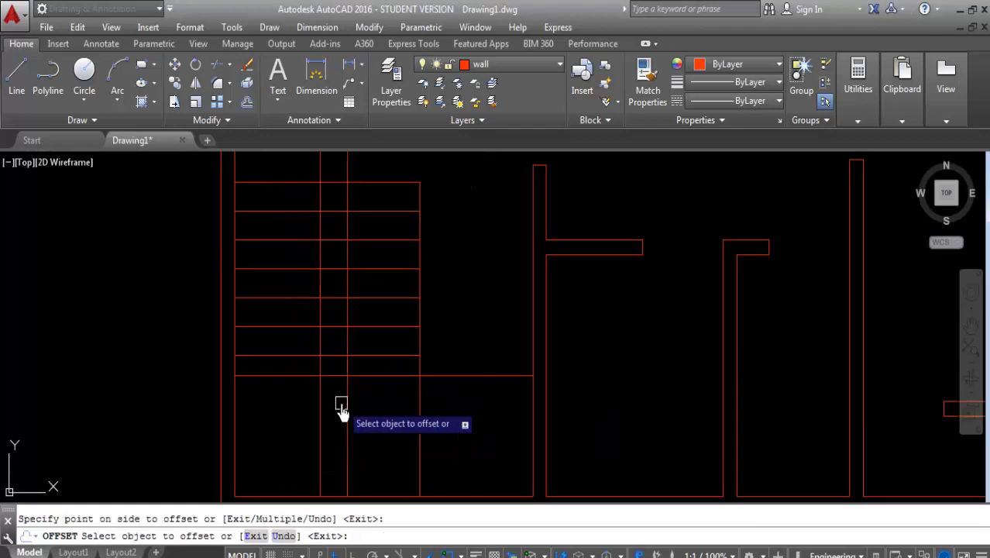
scroll(373, 426, "down", 2)
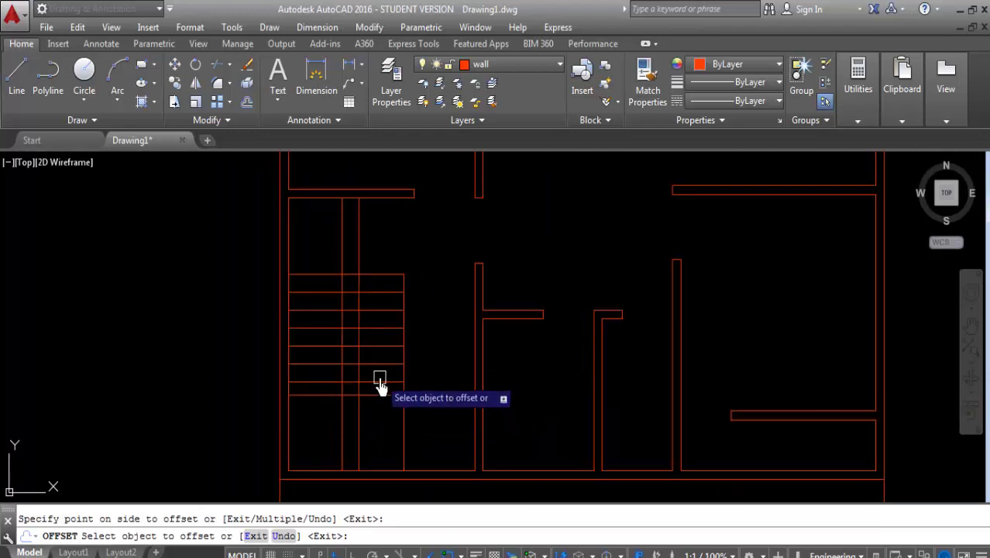
key("Return")
Trim the tread lines back to the stair's vertical edge and cut the short wall segment beside them
left_click(342, 259)
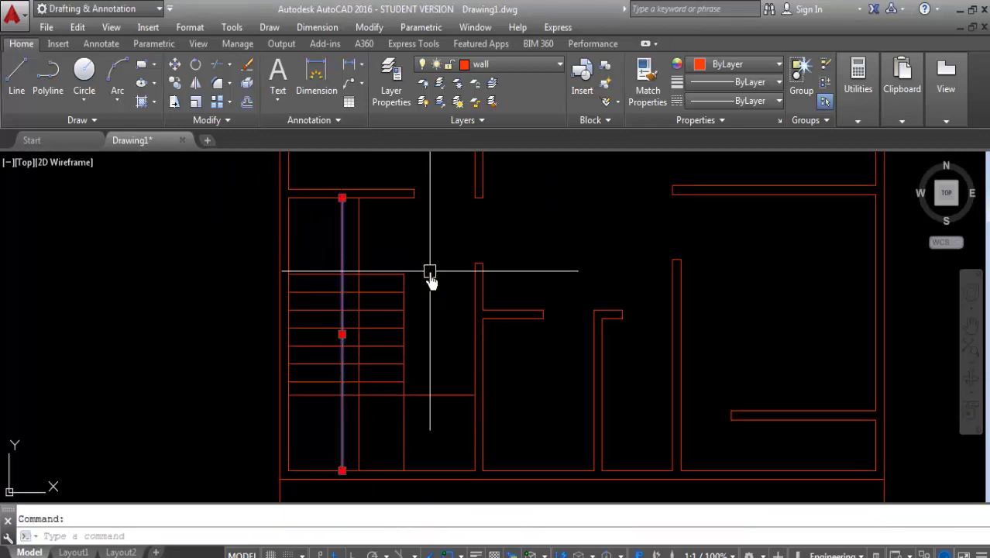
left_click(220, 70)
key("Return")
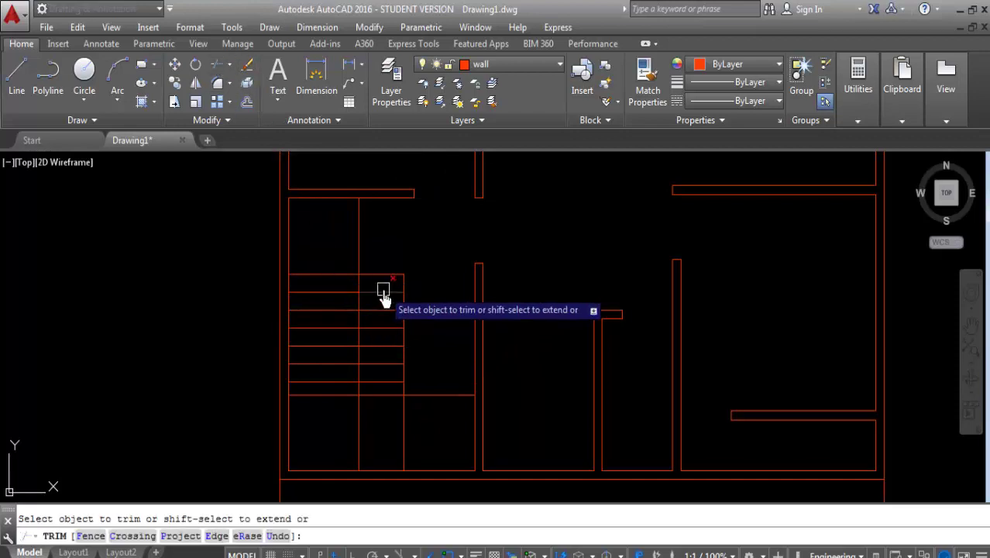
scroll(383, 296, "up", 2)
left_click_drag(389, 277, 375, 451)
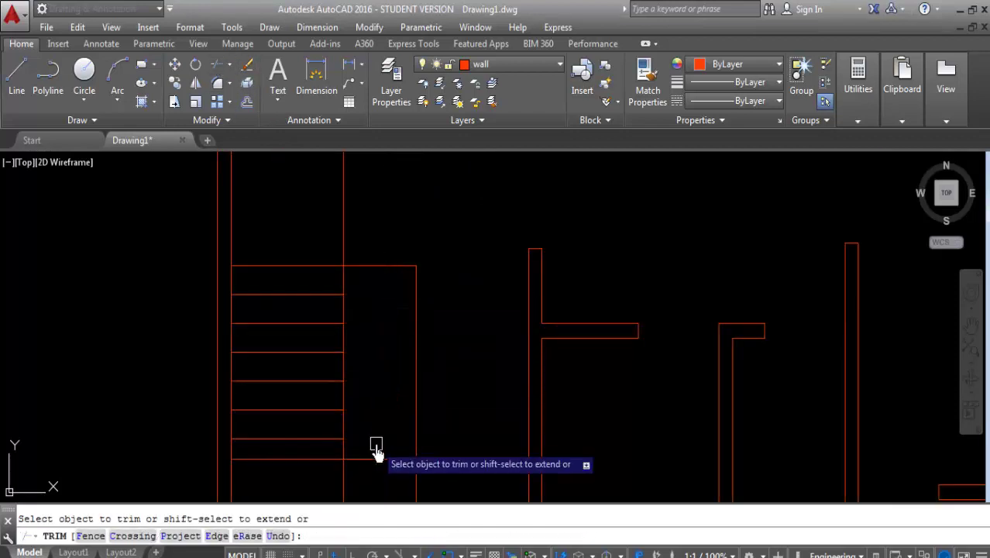
scroll(392, 392, "down", 2)
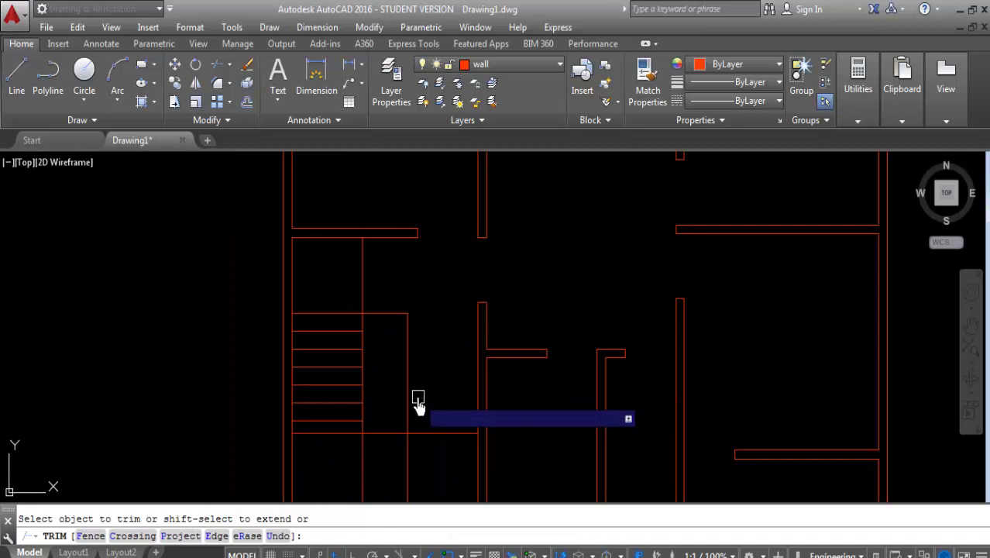
scroll(422, 372, "up", 1)
scroll(434, 318, "down", 1)
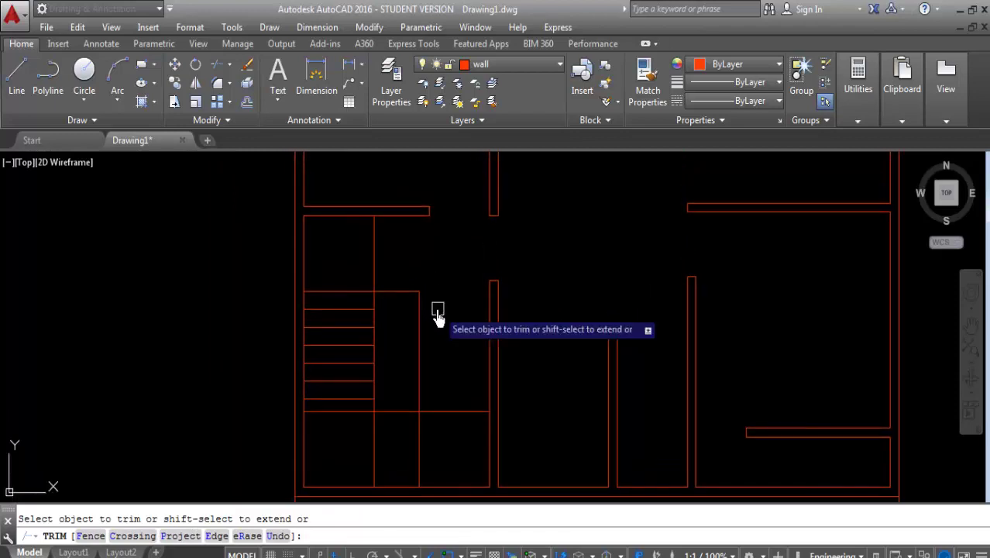
left_click(374, 251)
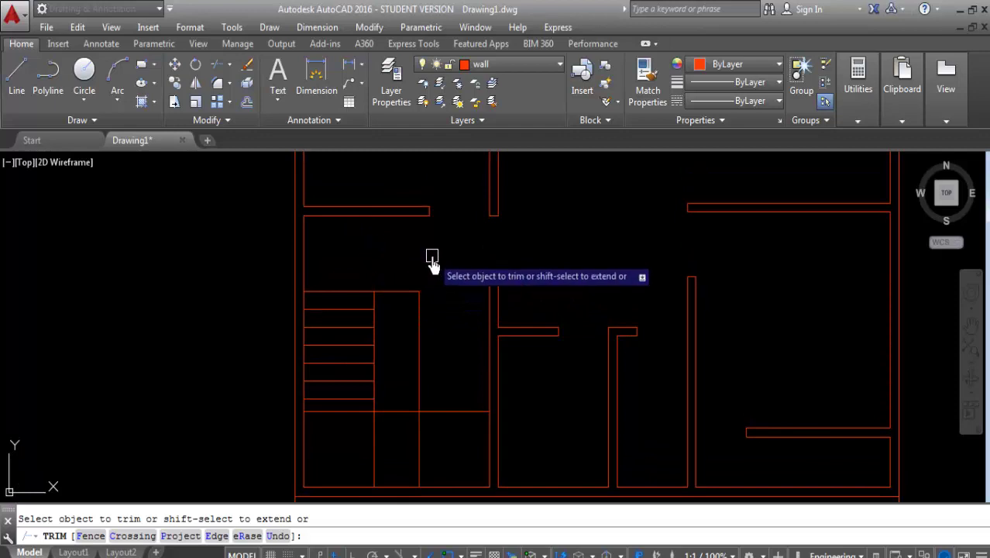
middle_click_drag(461, 376, 447, 325)
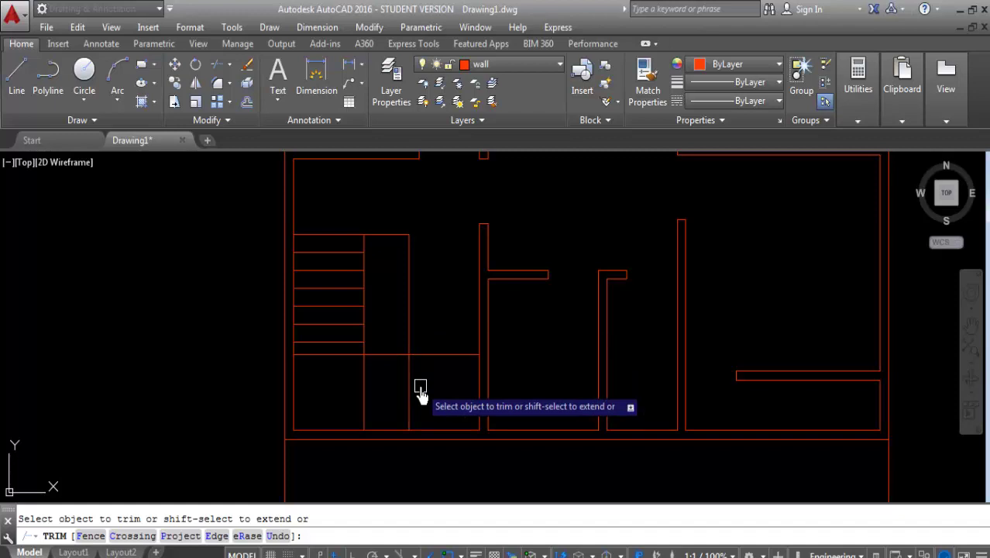
Offset the vertical line below the stairs twice at 10 inches
key("Return")
type("o")
key("Return")
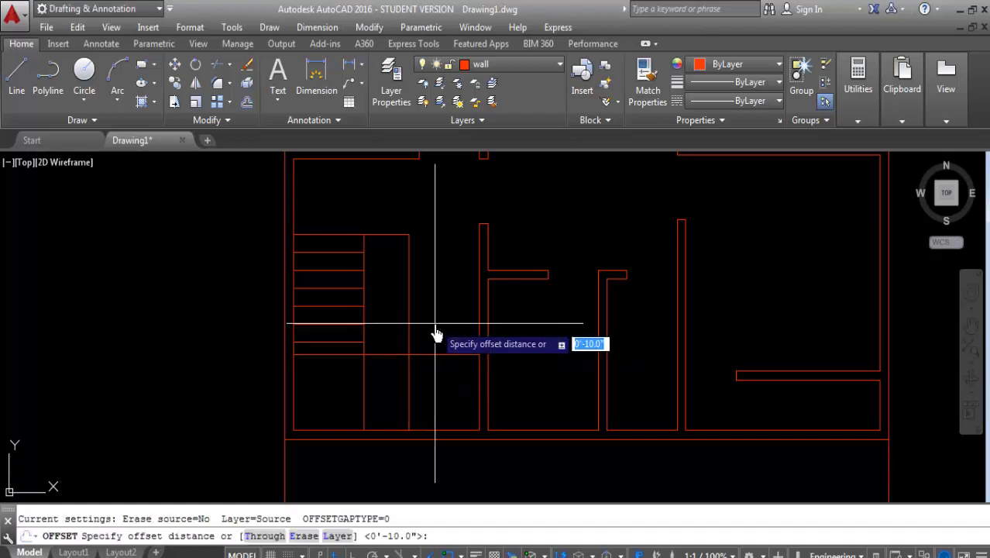
type("10")
key("Return")
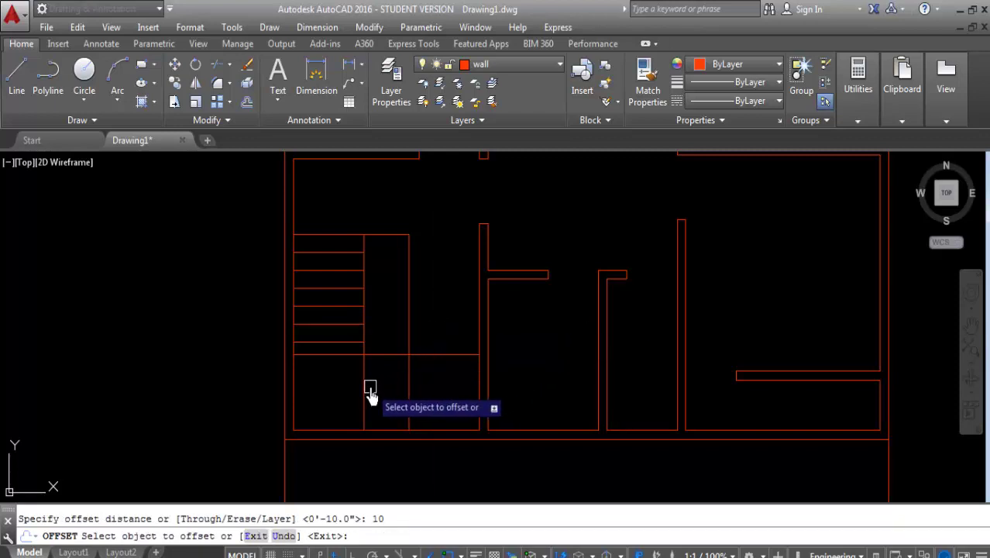
left_click(366, 391)
left_click(387, 396)
left_click(383, 395)
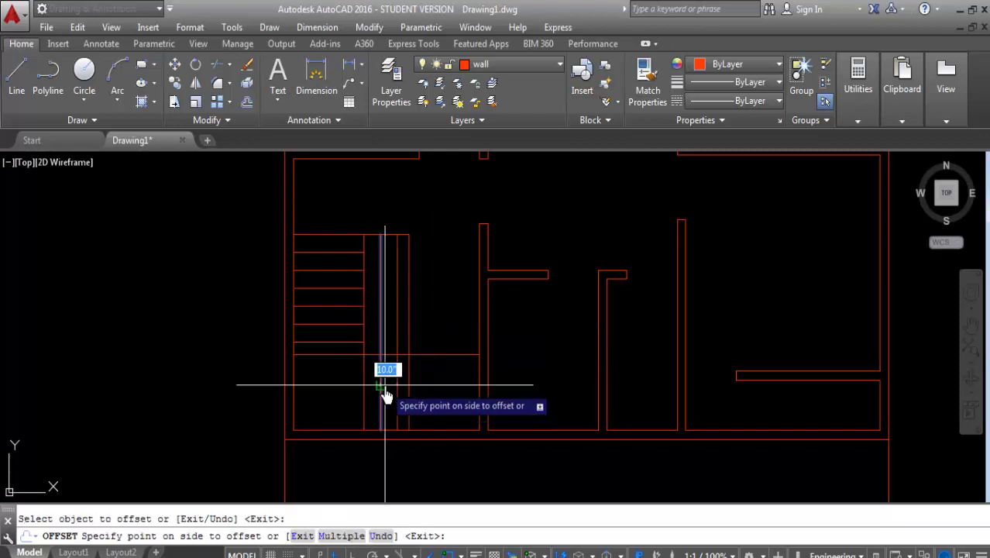
left_click(389, 396)
scroll(423, 393, "up", 2)
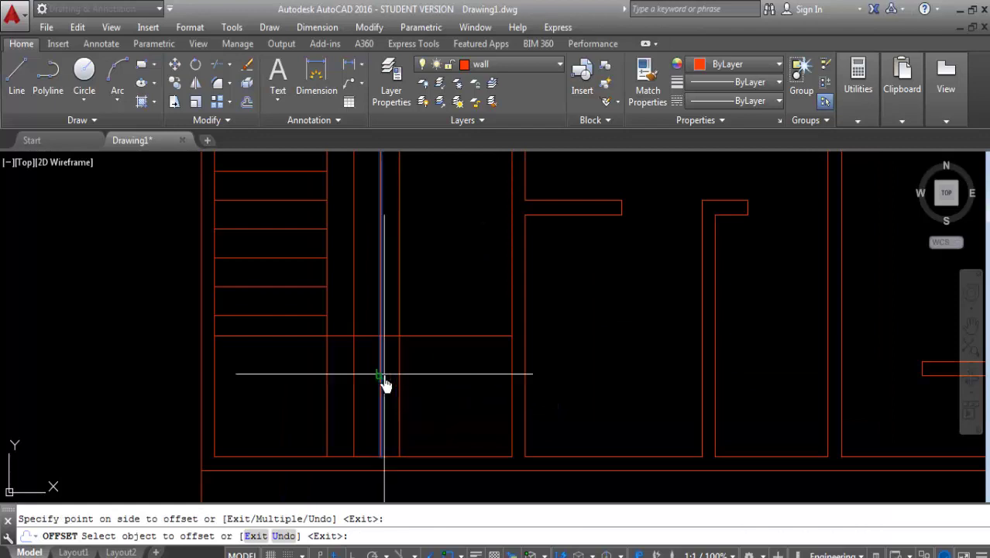
key("Return")
key("Return")
Erase the stray vertical line and crossing-trim the upper ends of the vertical lines
left_click(398, 376)
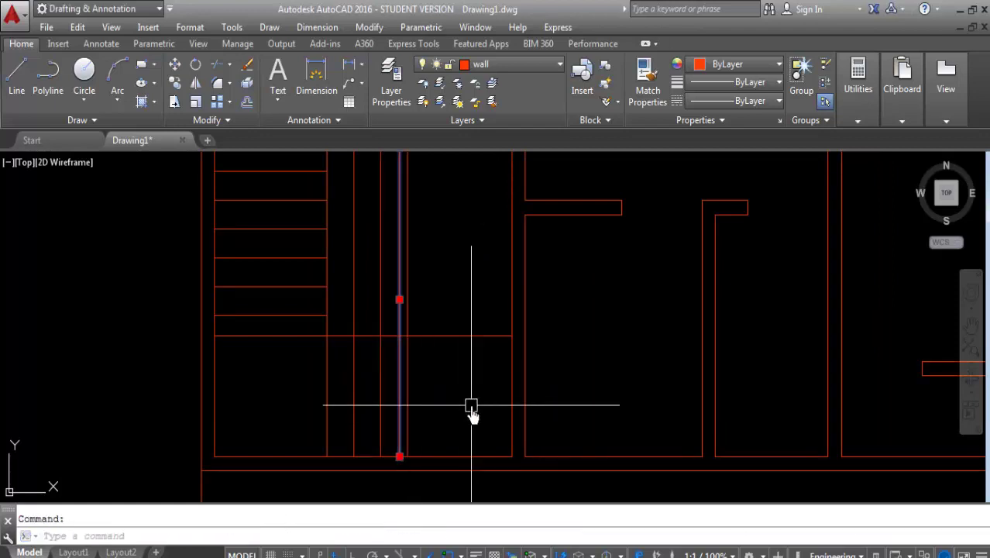
key("Delete")
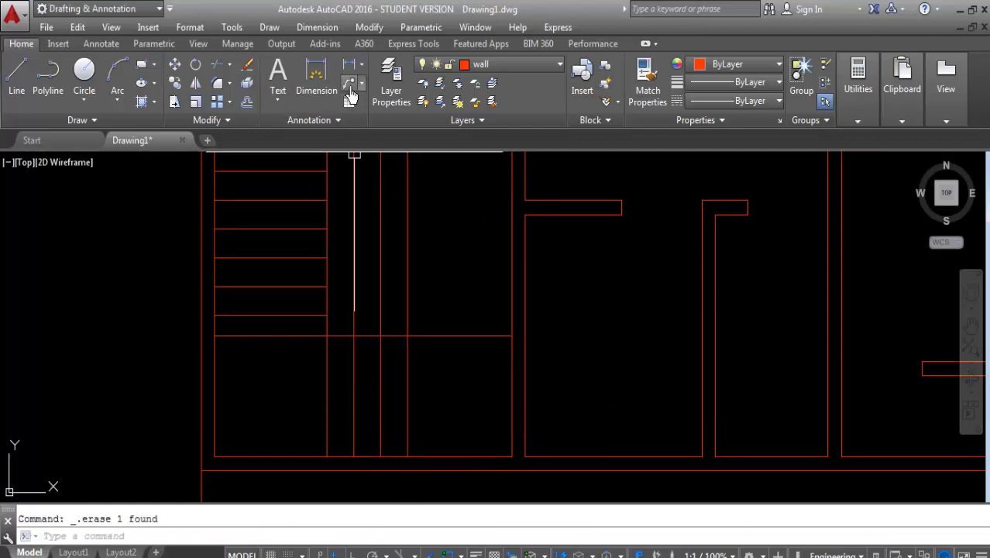
left_click(220, 70)
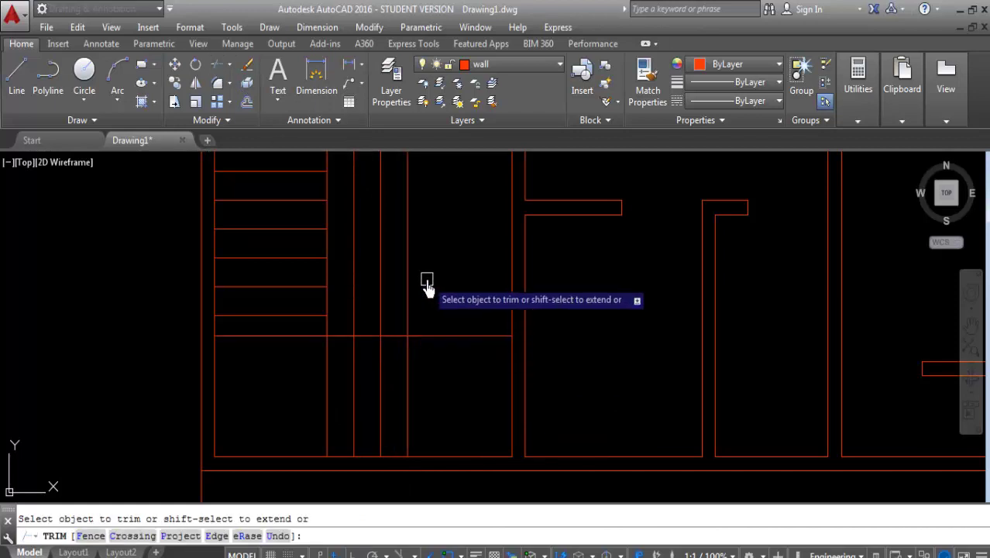
left_click(393, 293)
left_click(362, 310)
scroll(376, 416, "down", 1)
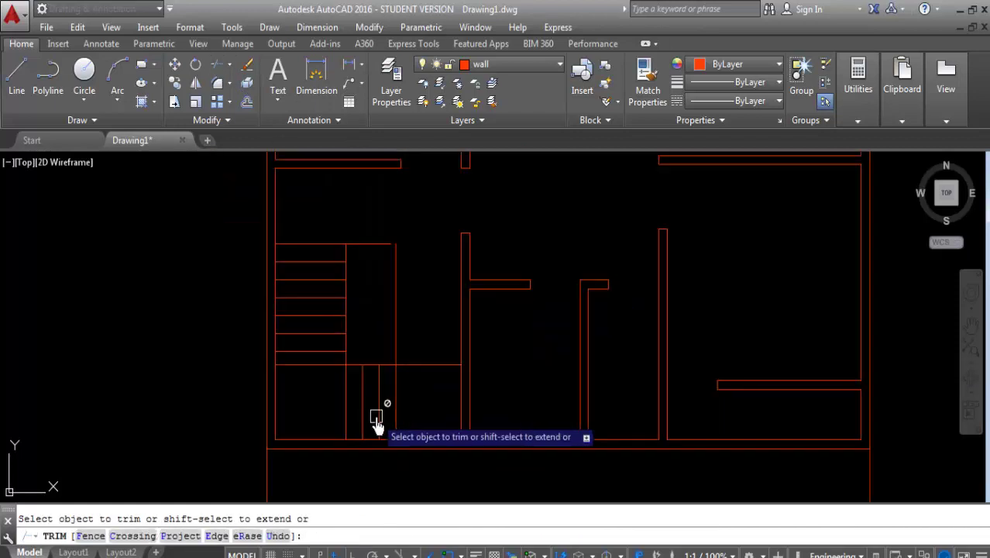
scroll(375, 414, "up", 1)
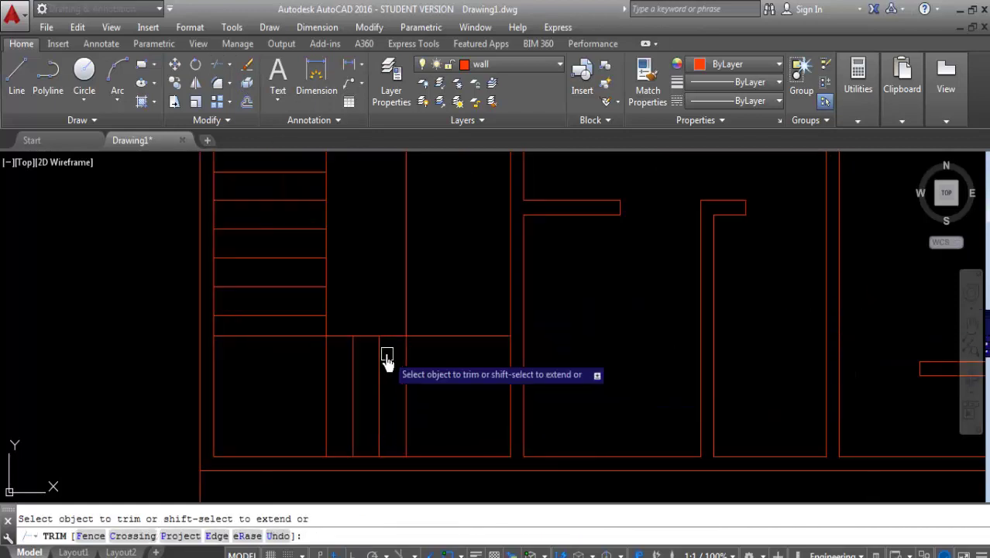
middle_click_drag(364, 284, 399, 302)
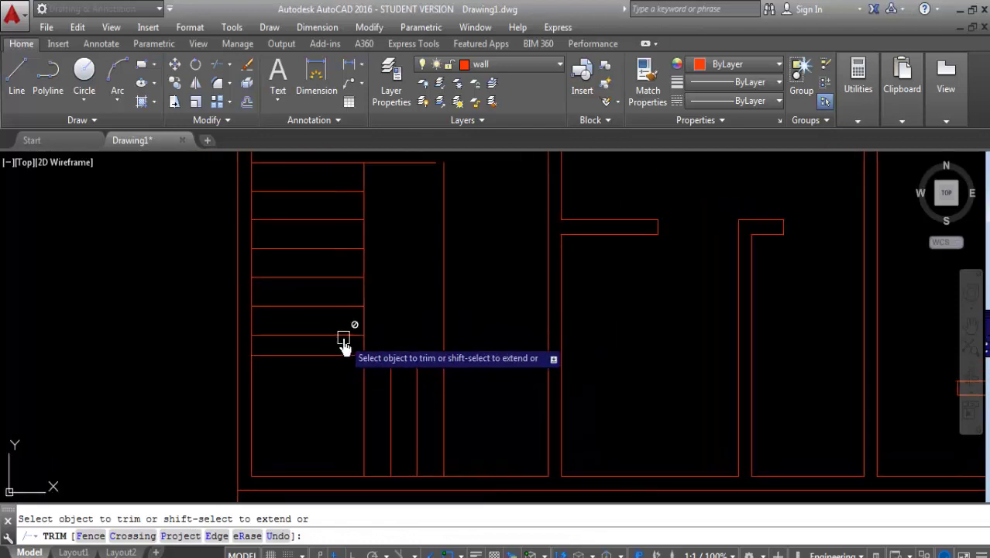
key("Escape")
Offset the horizontal line beneath the stairs downward by 10
type("o")
key("Return")
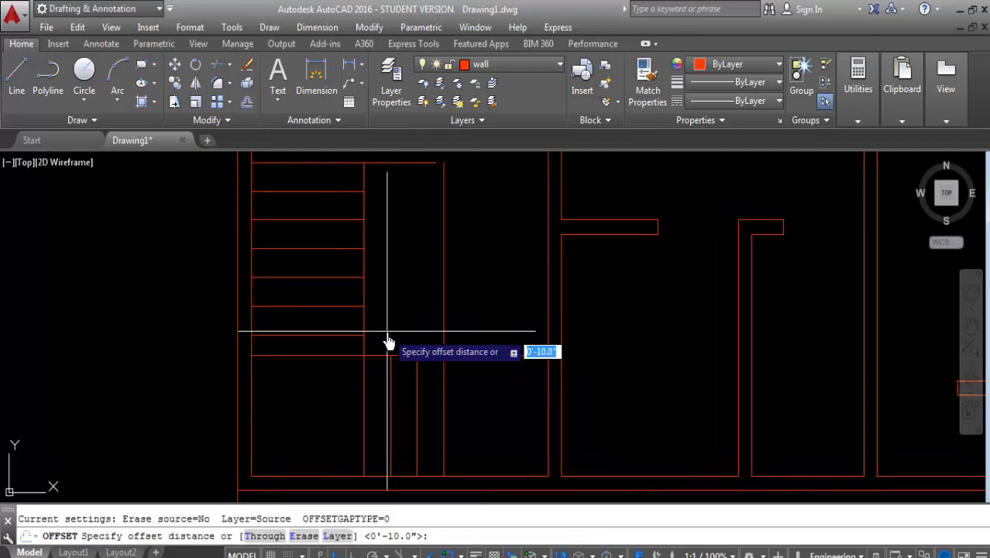
type("10")
key("Return")
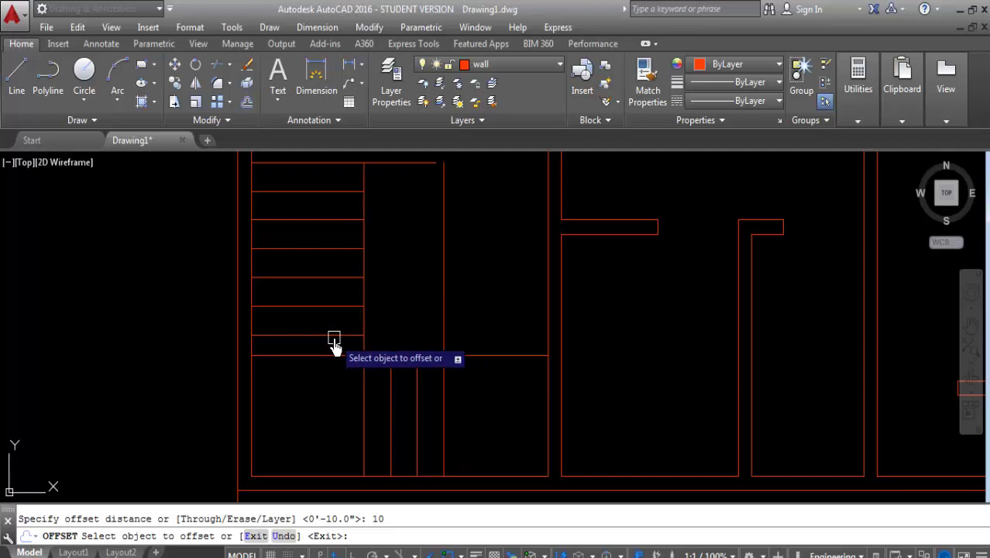
left_click(333, 338)
left_click(342, 418)
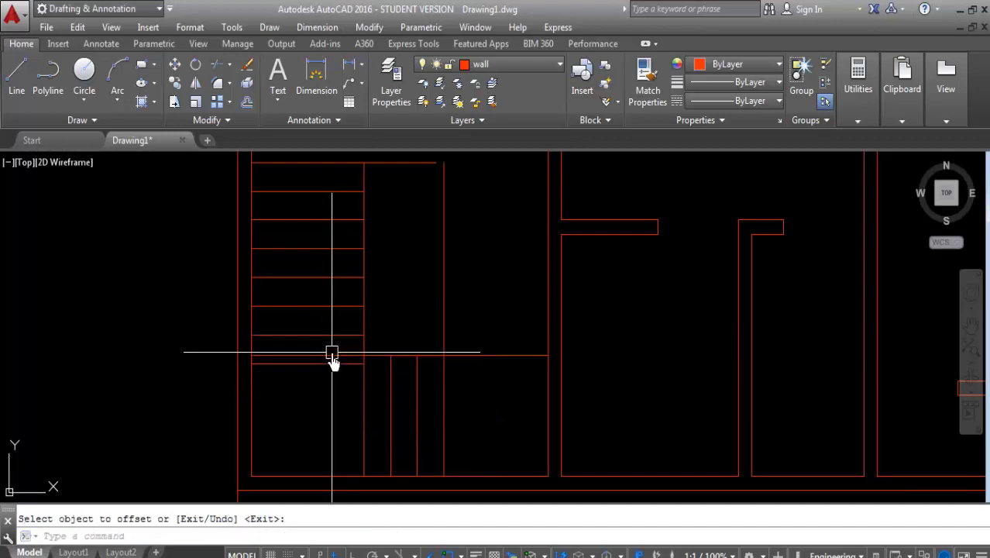
scroll(474, 410, "down", 1)
scroll(474, 409, "up", 1)
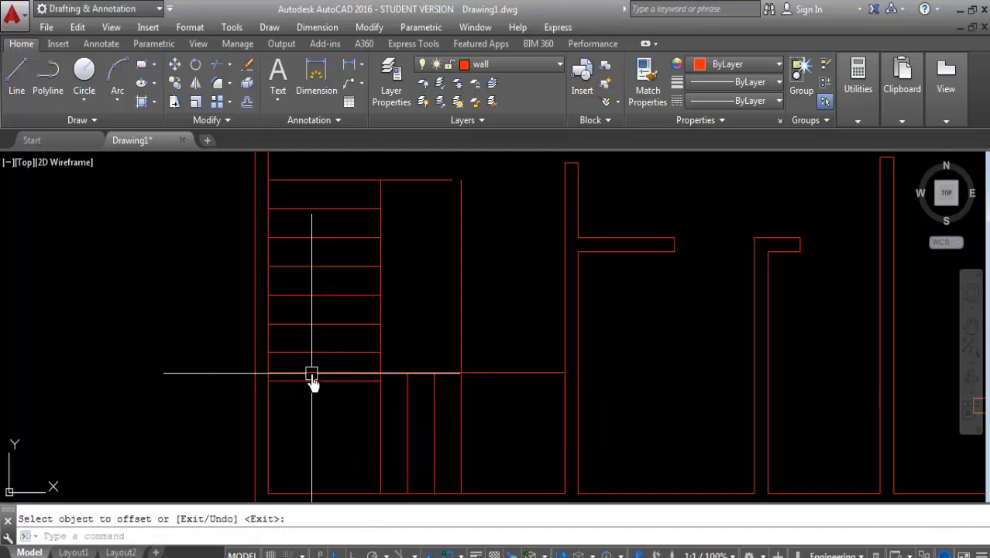
scroll(314, 380, "up", 1)
scroll(403, 351, "down", 1)
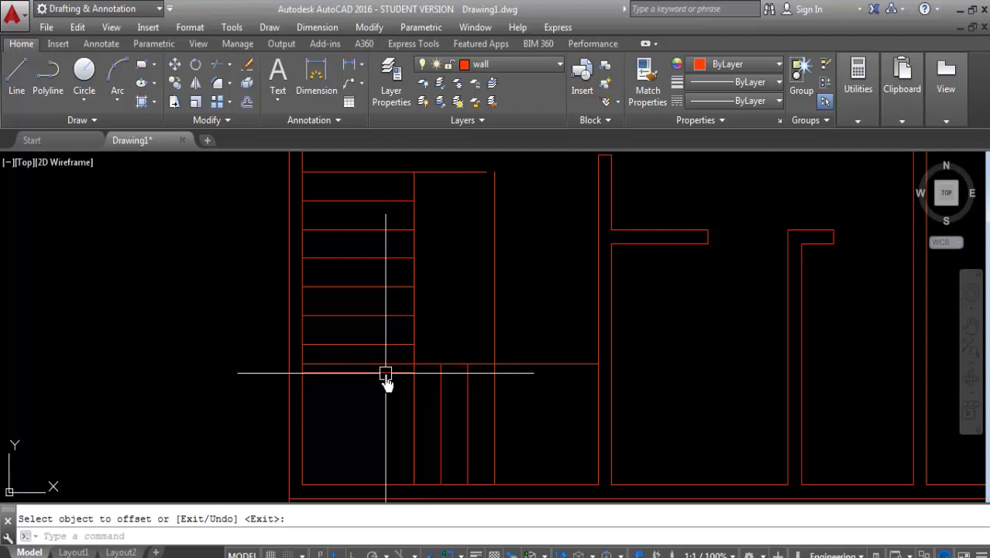
key("Return")
Erase both horizontal lines beneath the stair treads
left_click(385, 372)
key("Delete")
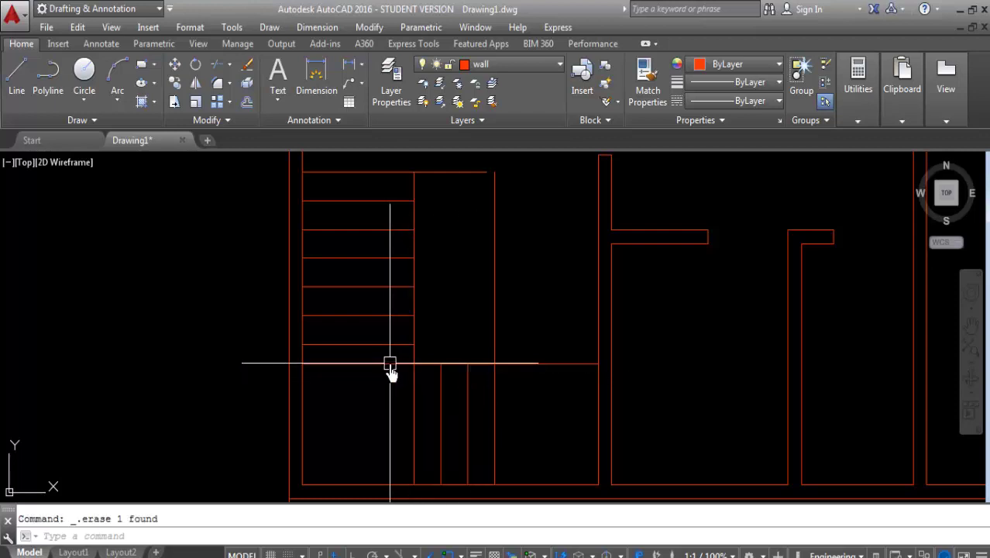
left_click(389, 363)
key("Delete")
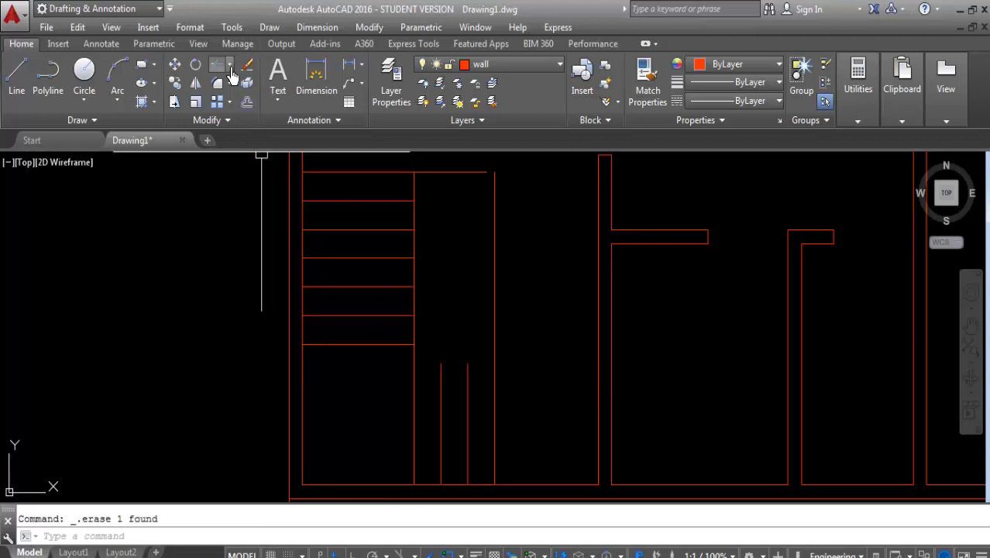
Extend the stair's bottom edge and both short vertical lines to their boundaries
left_click(230, 66)
left_click(240, 132)
left_click(361, 344)
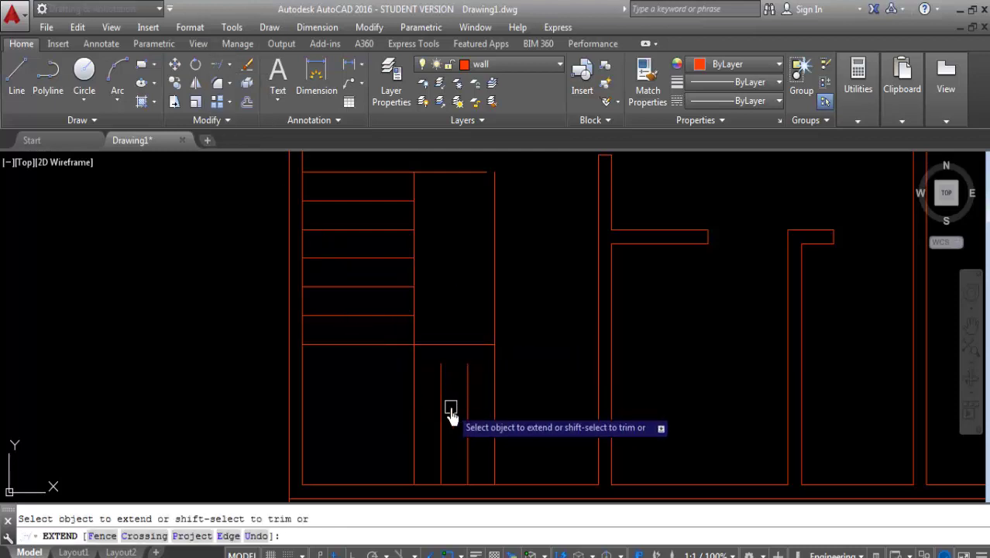
left_click(468, 389)
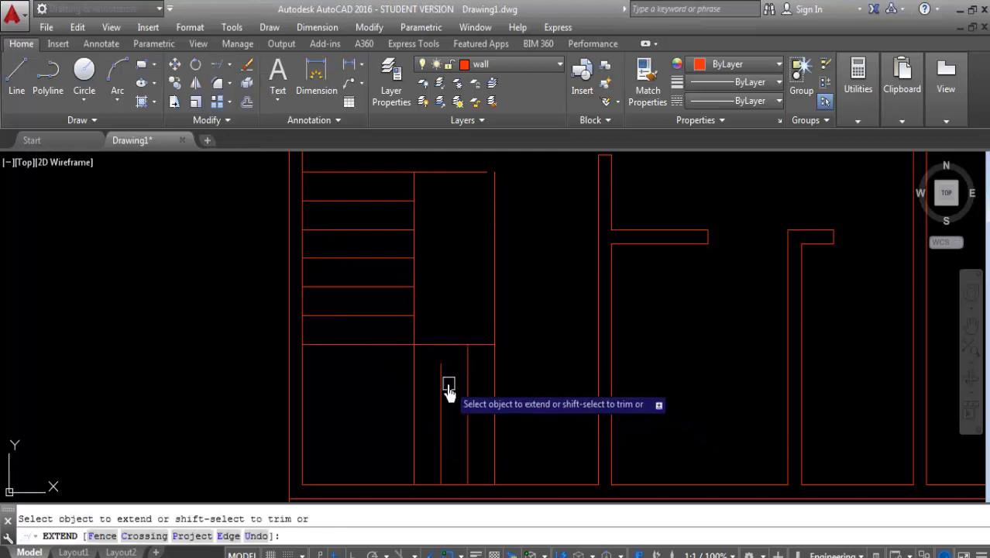
left_click(441, 388)
scroll(433, 402, "down", 2)
mouse_move(468, 365)
middle_mouse_down()
mouse_move(487, 341)
mouse_move(487, 364)
mouse_move(469, 371)
middle_mouse_up()
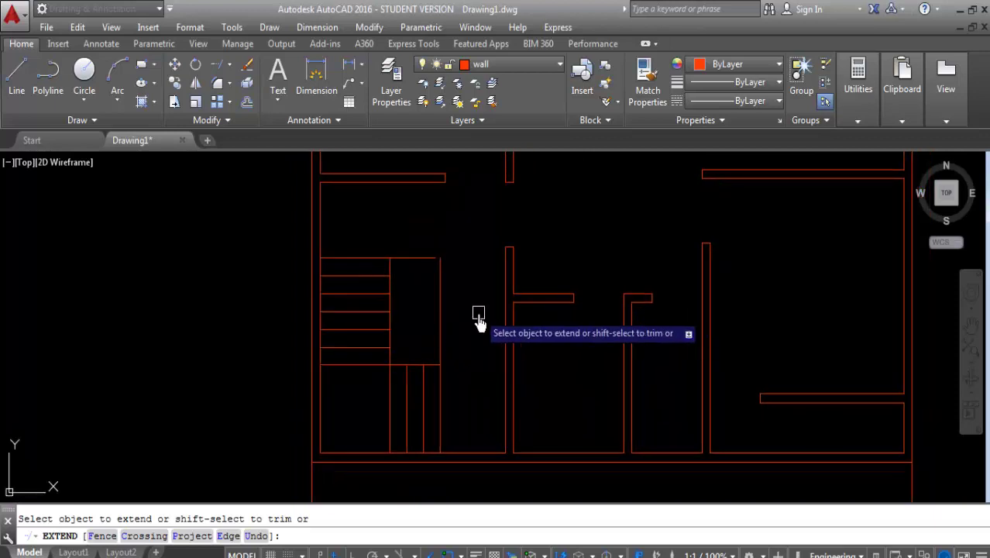
key("Return")
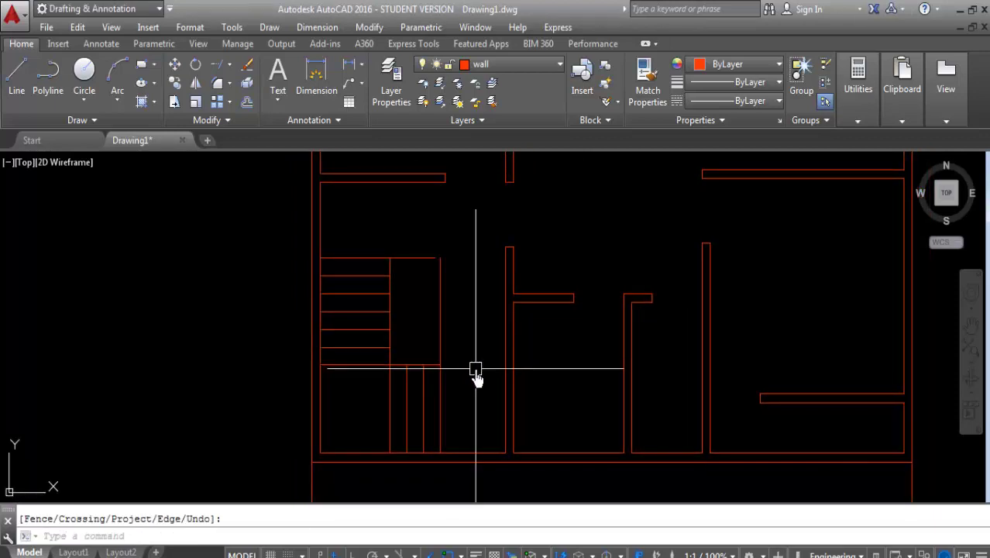
Draw a line from the stair's lower corner across to the right wall
type("l")
key("Return")
scroll(457, 380, "up", 2)
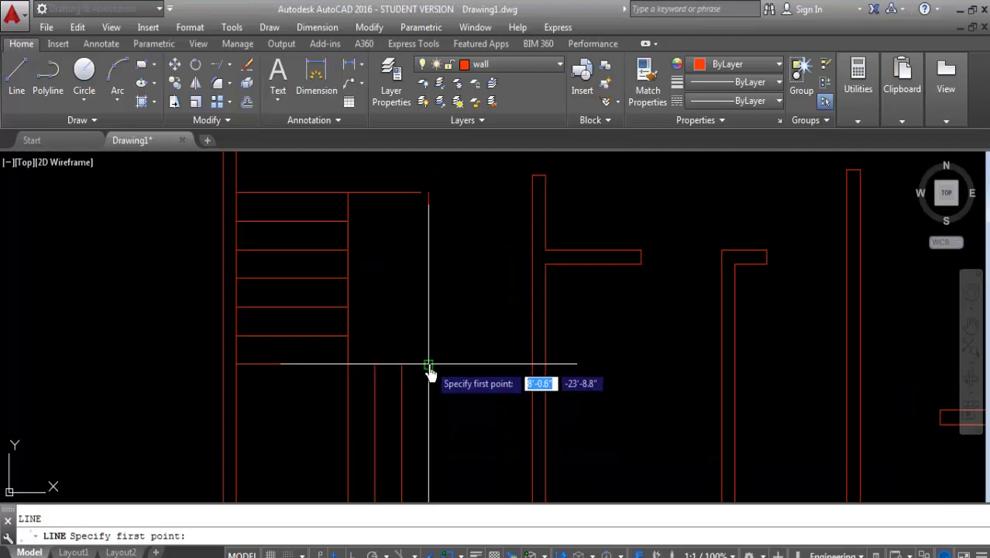
left_click(428, 364)
left_click(532, 366)
key("Return")
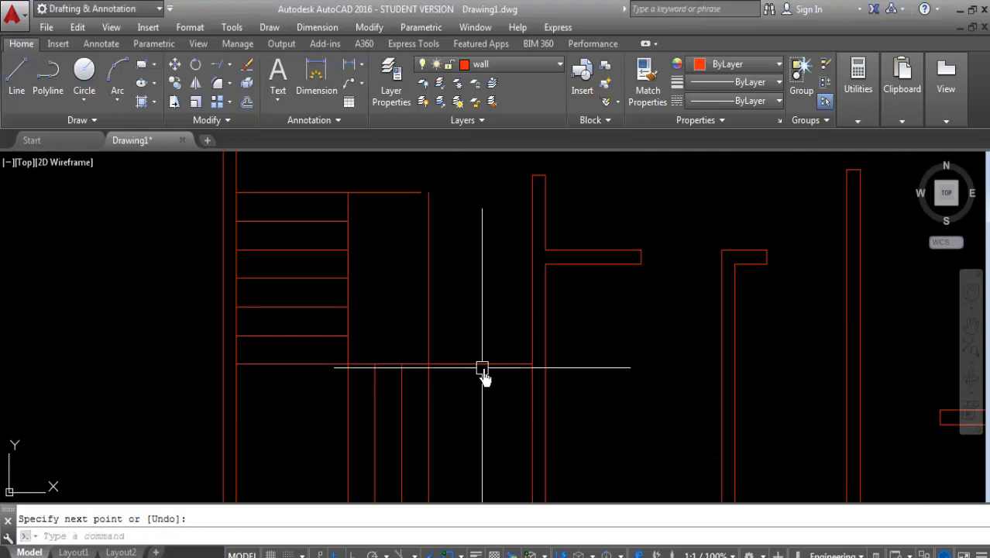
Window-select the stair tread lines
type("o")
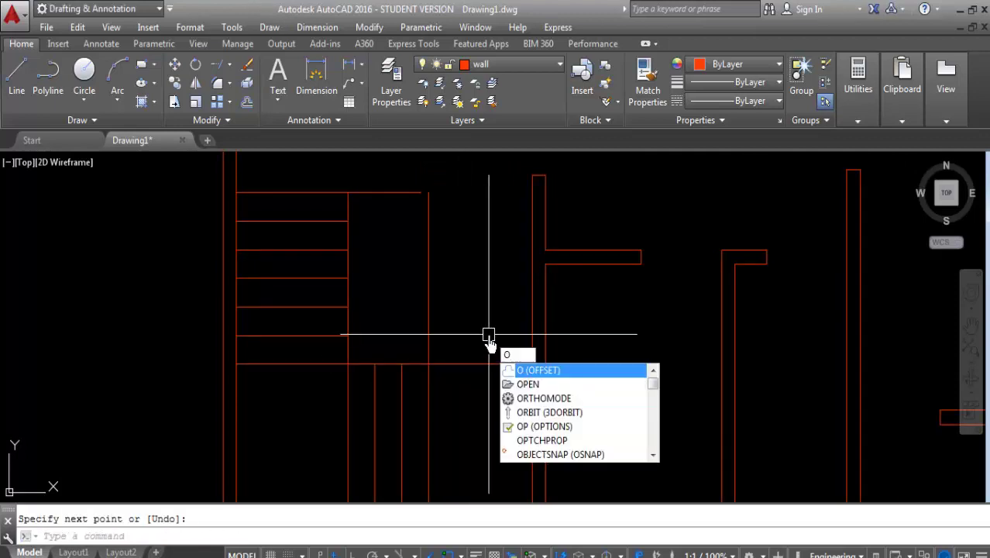
key("Escape")
left_click(314, 177)
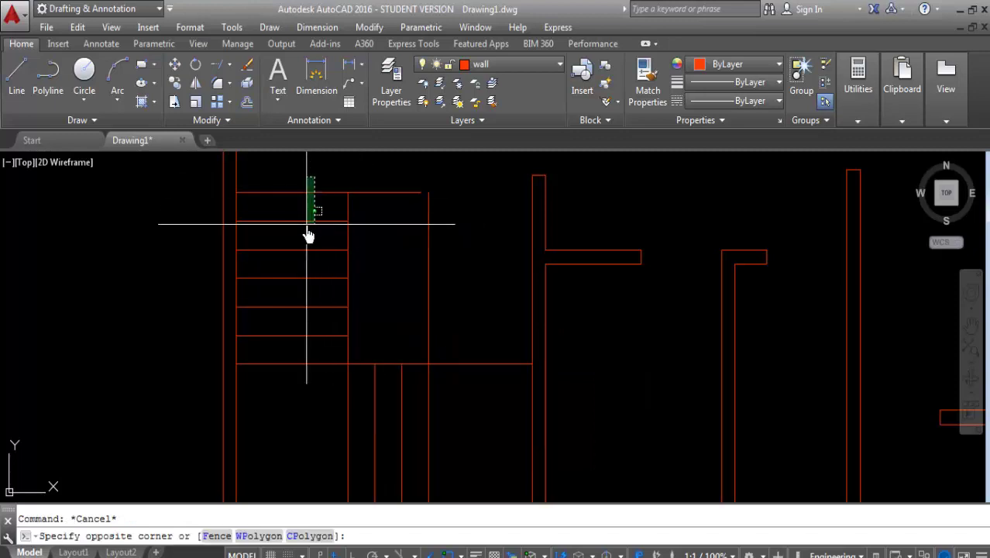
left_click(295, 387)
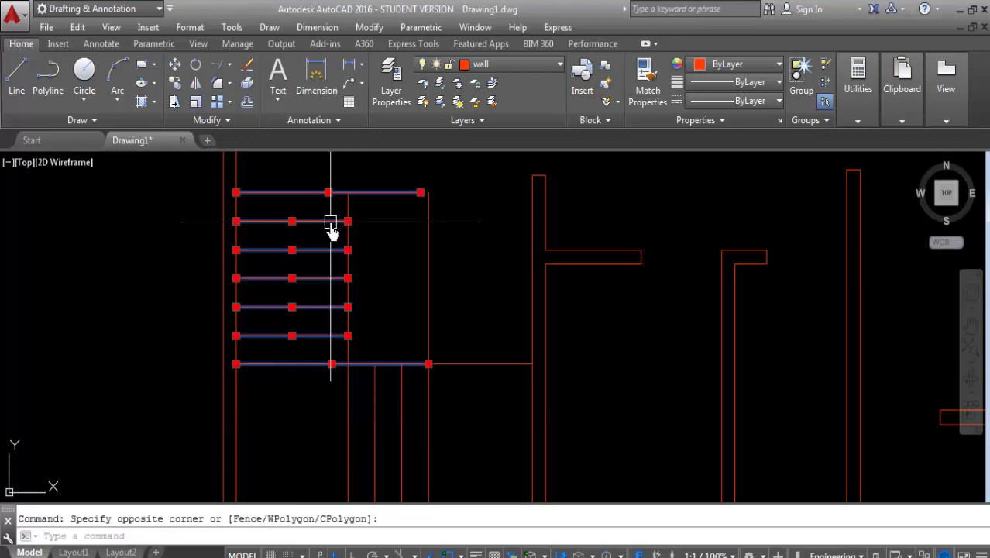
key("Escape")
type("MImi")
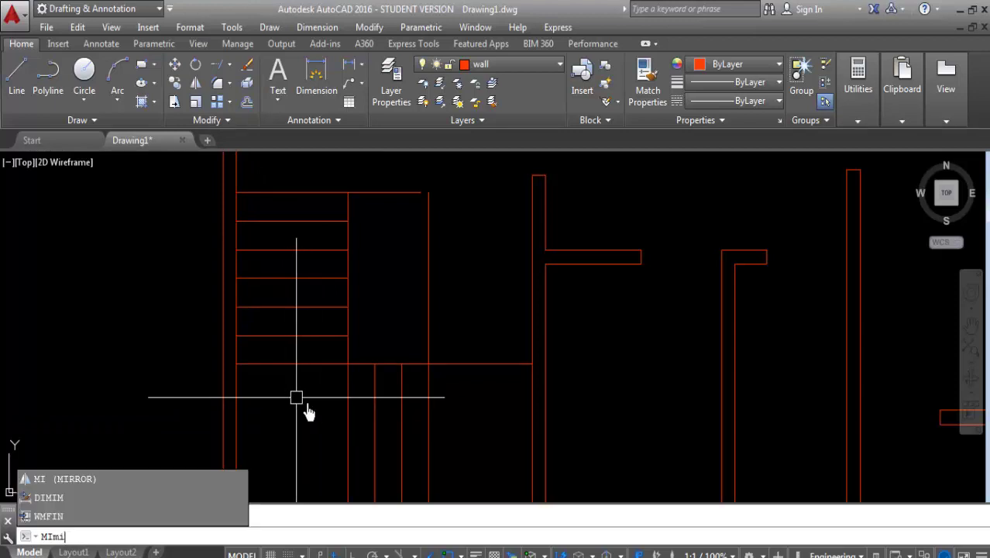
key("Escape")
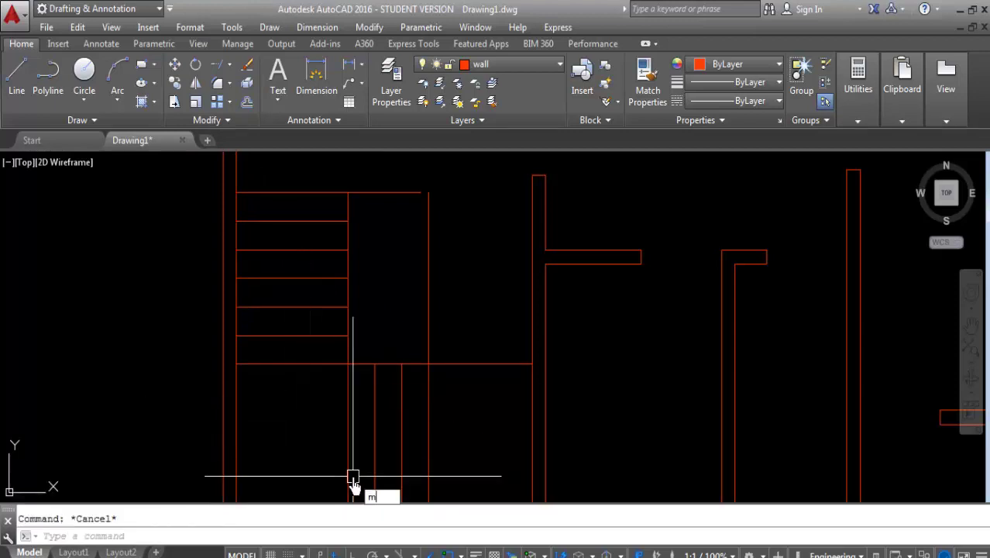
type("i")
key("Return")
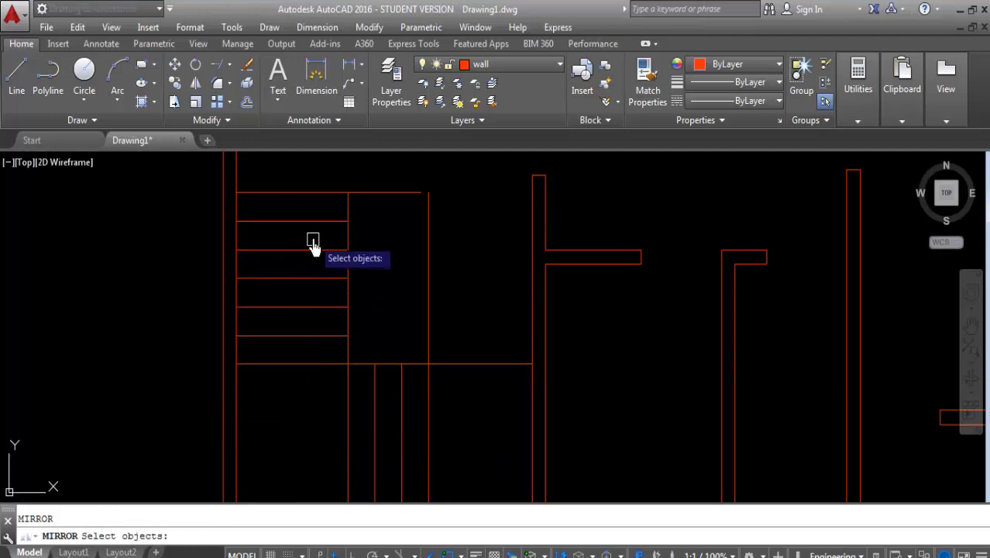
left_click(309, 167)
left_click(284, 395)
key("Return")
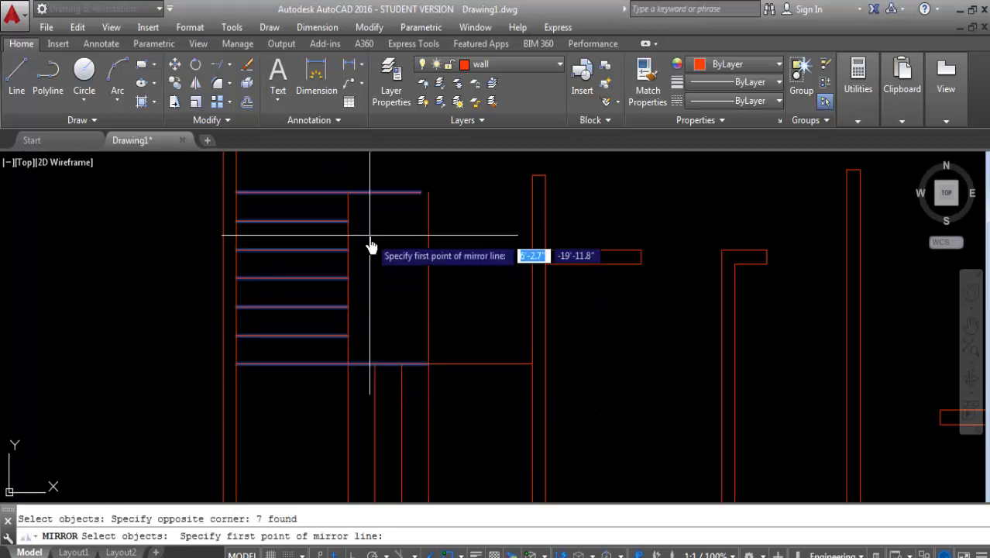
scroll(387, 368, "down", 2)
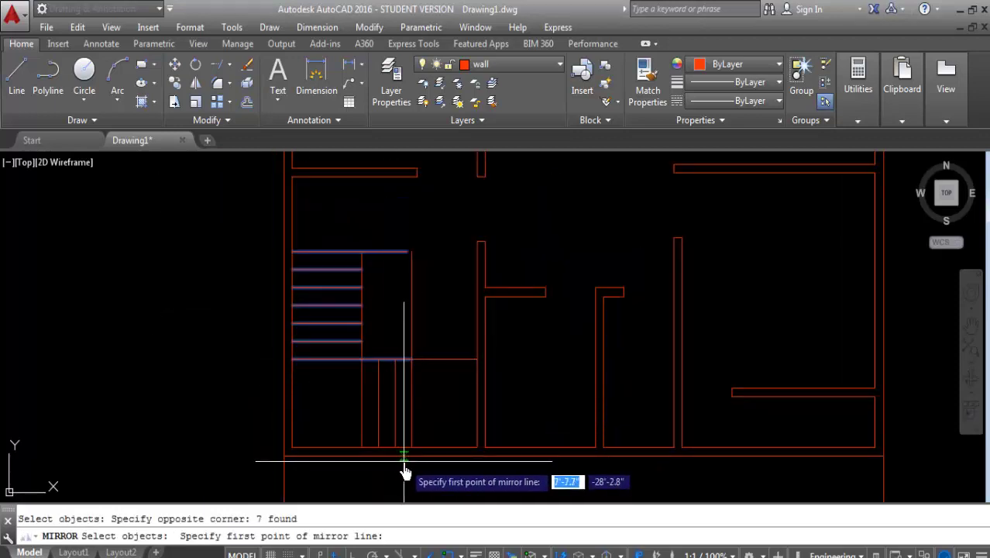
scroll(376, 461, "up", 2)
left_click(375, 456)
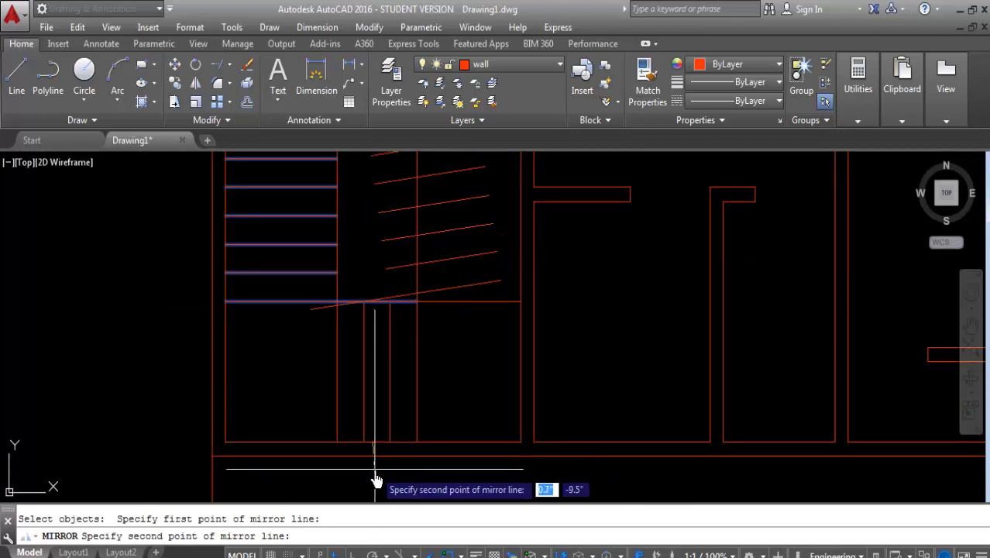
key("F8")
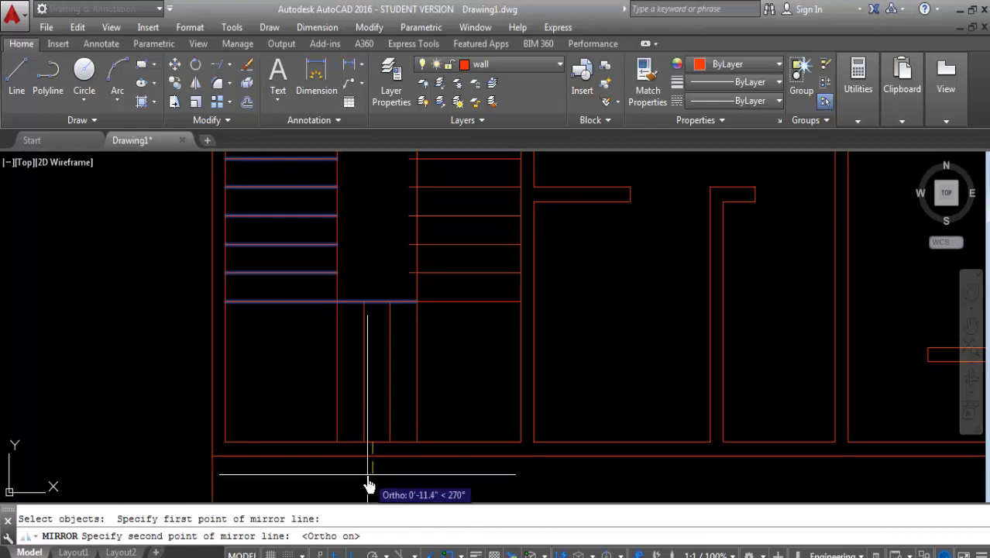
key("Escape")
middle_click_drag(413, 341, 413, 436)
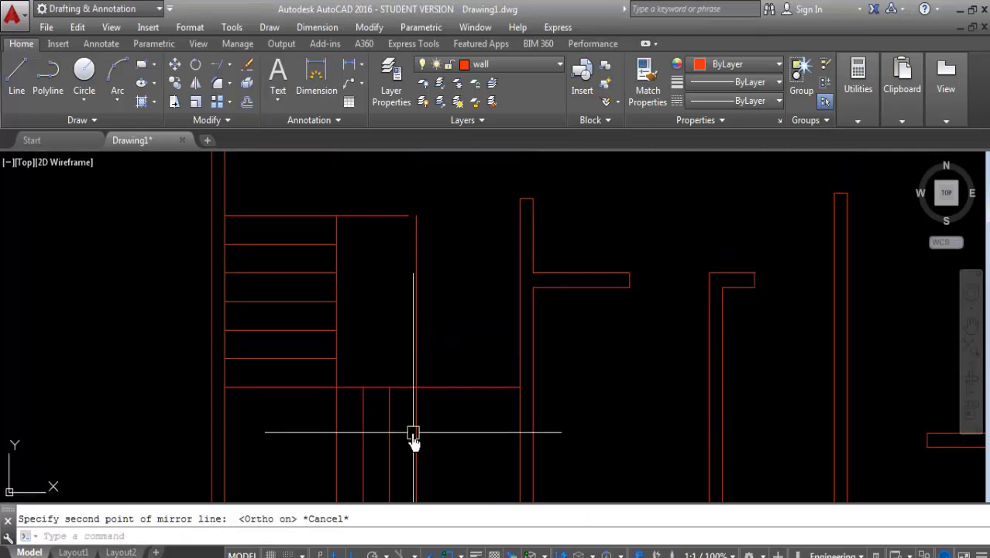
scroll(337, 224, "up", 2)
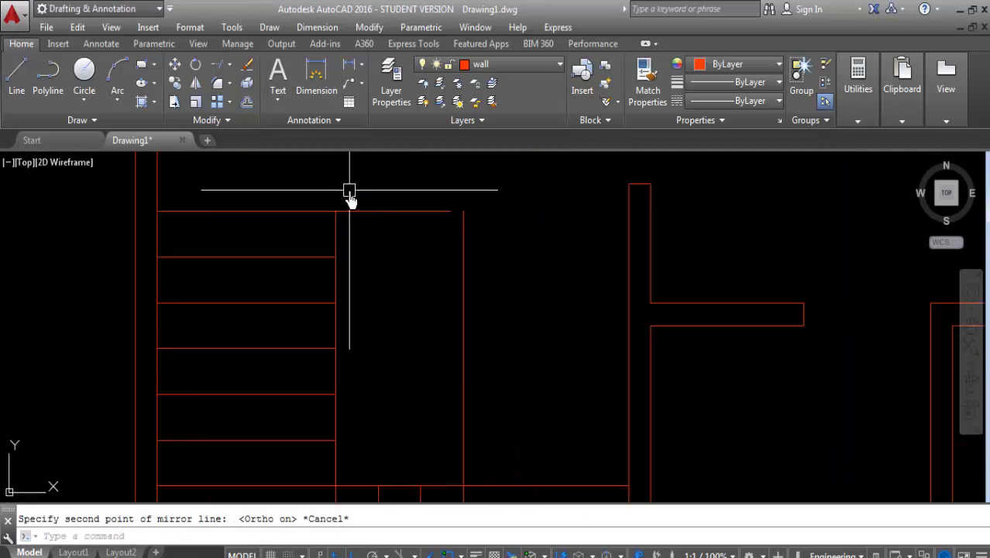
left_click(228, 123)
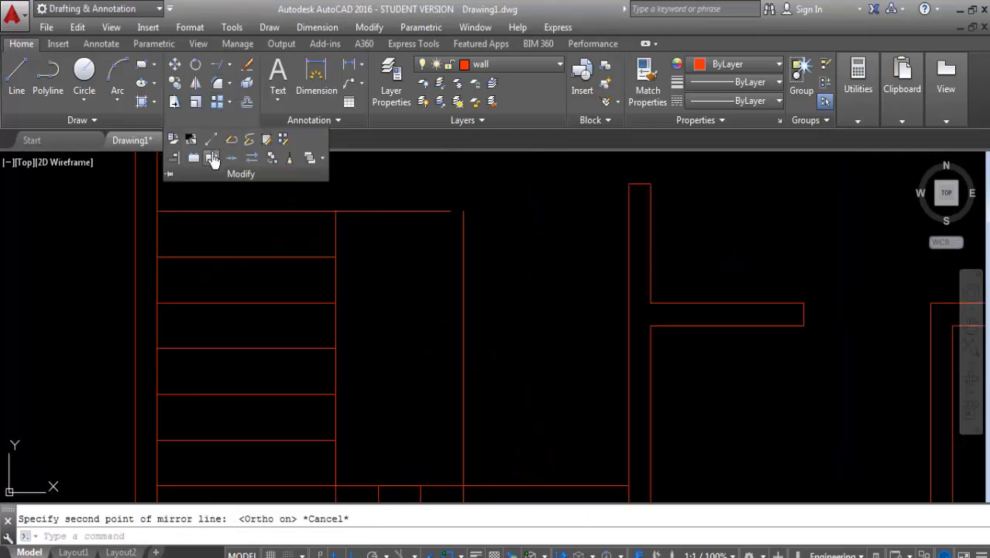
left_click(211, 159)
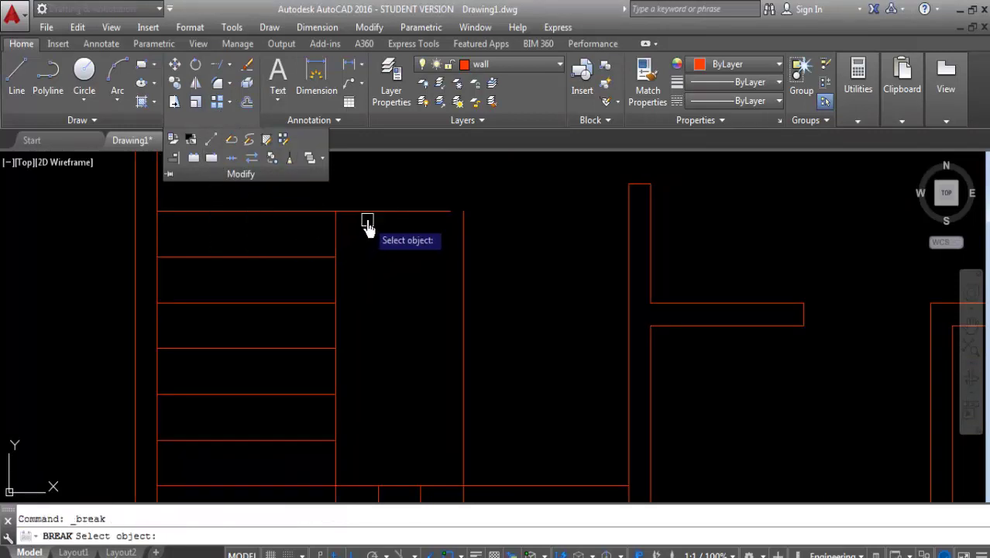
left_click(369, 212)
left_click(337, 212)
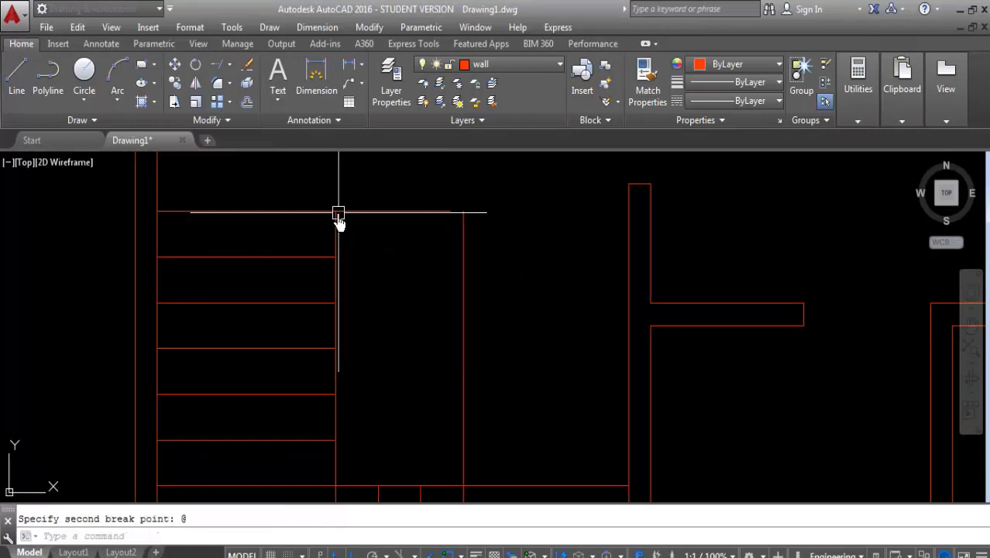
middle_click_drag(364, 300, 389, 301)
left_click(370, 398)
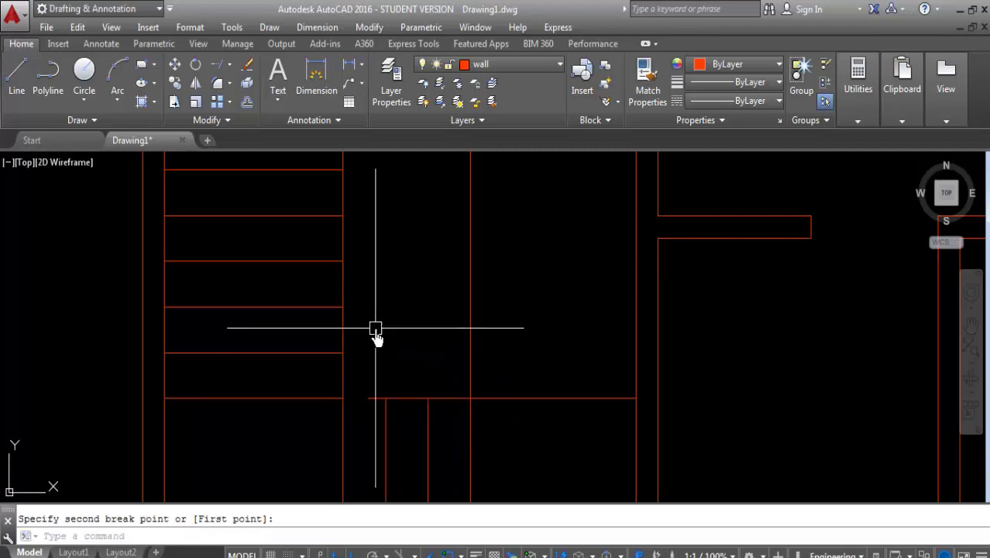
scroll(468, 409, "down", 3)
key("ctrl+z")
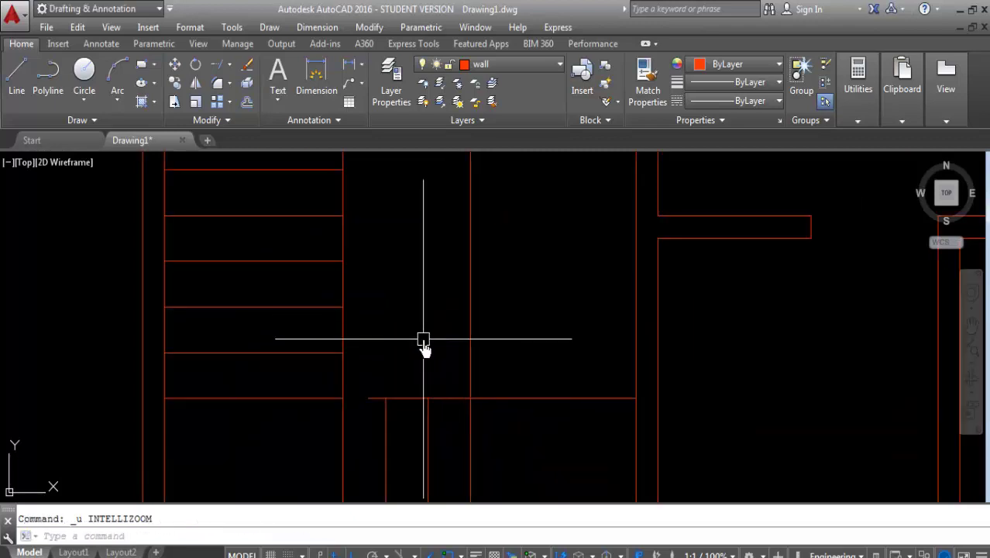
key("ctrl+z")
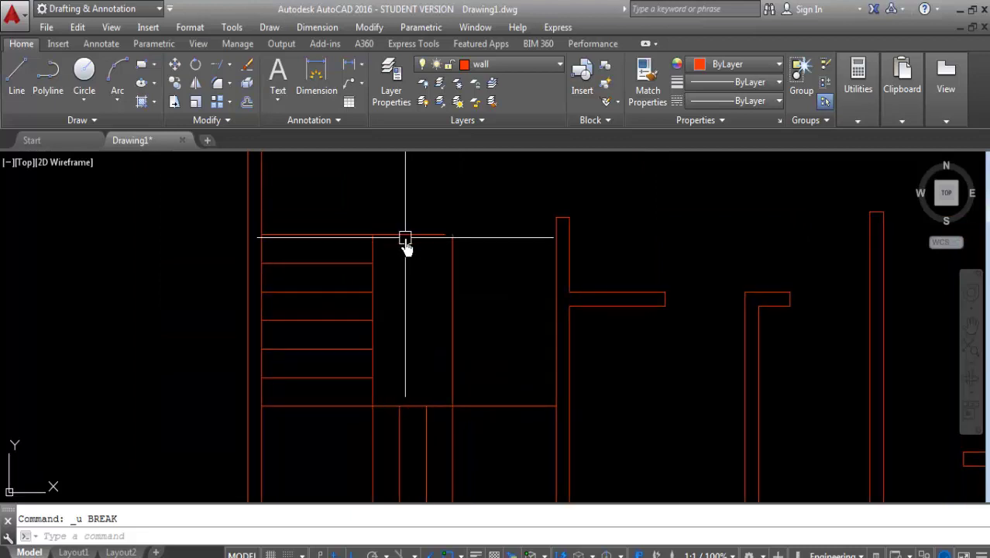
key("Escape")
Fillet the top horizontal and vertical lines into a clean stair corner
left_click(336, 210)
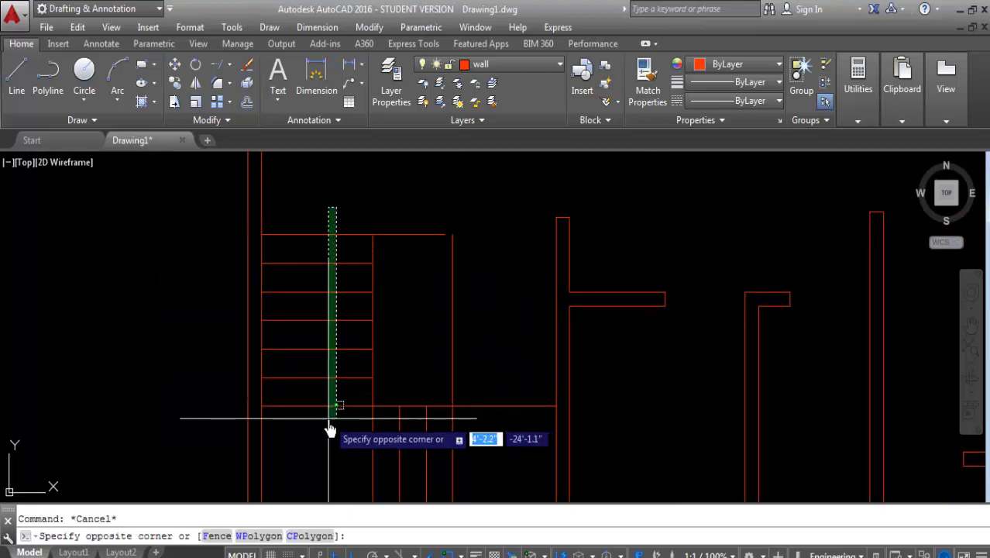
left_click(322, 426)
left_click(195, 82)
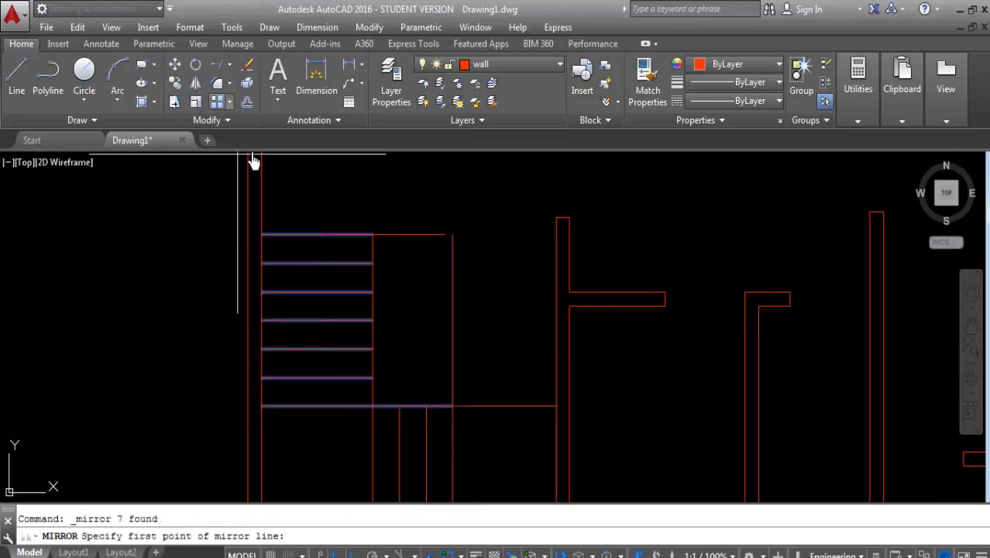
key("Escape")
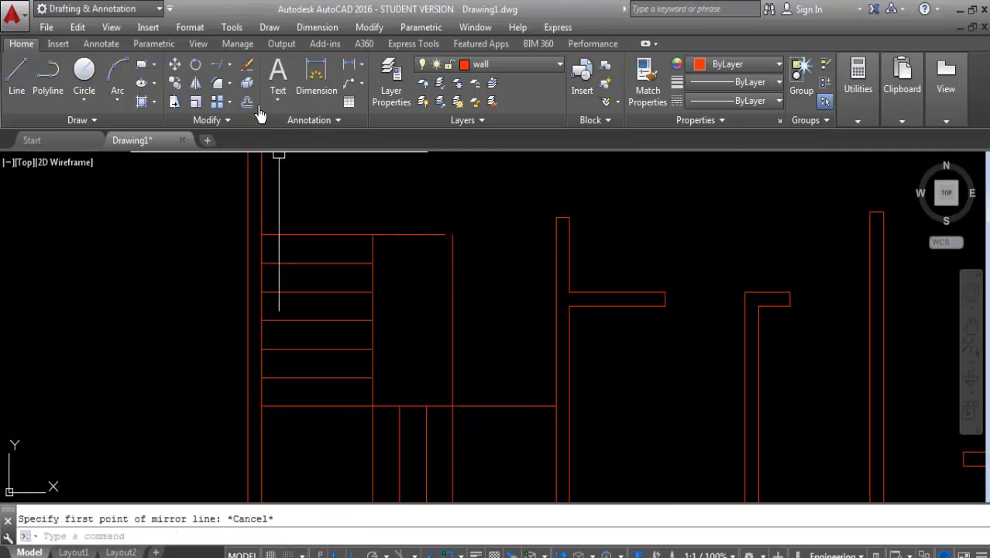
left_click(217, 92)
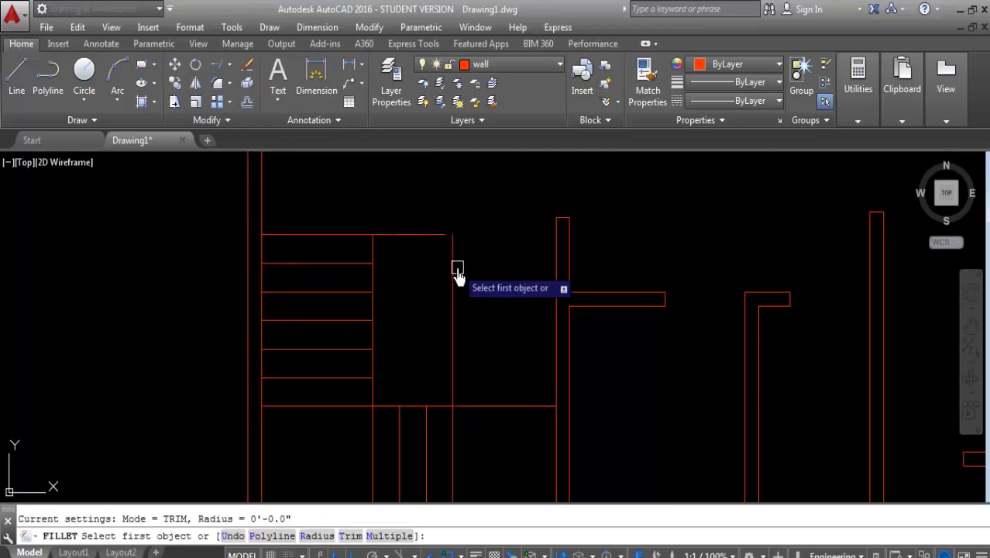
left_click(453, 269)
left_click(431, 241)
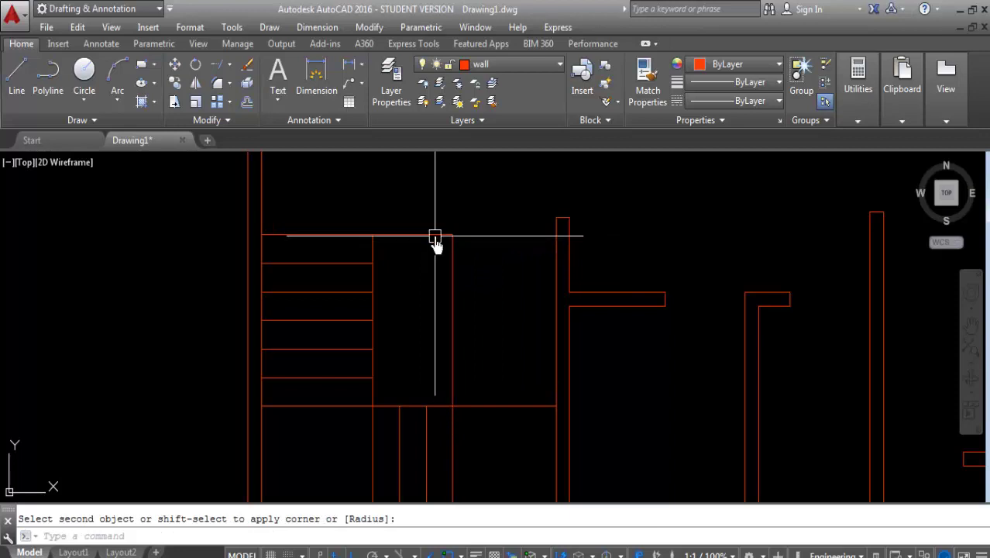
Mirror the seven tread lines about a vertical axis, keeping the originals
left_click(197, 86)
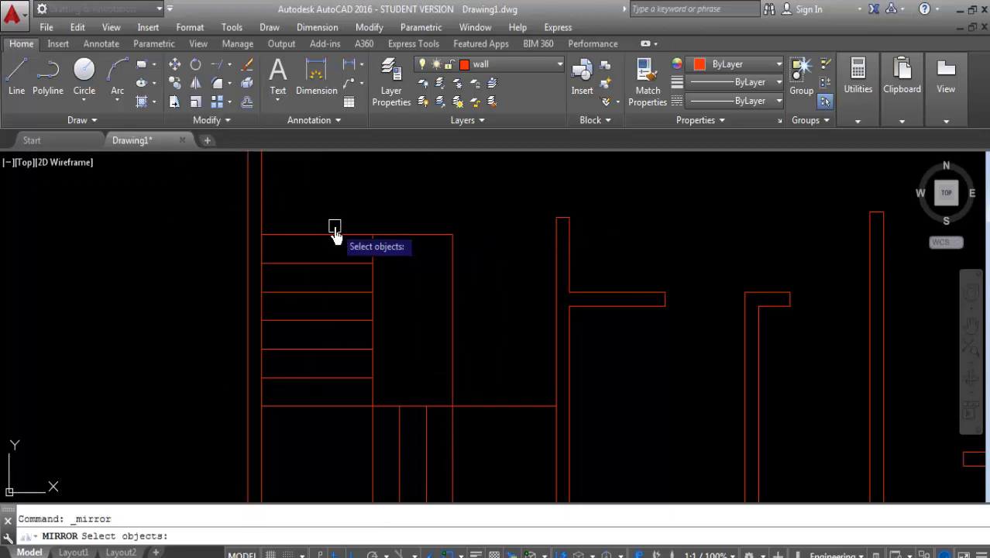
left_click(347, 208)
left_click(304, 422)
key("Return")
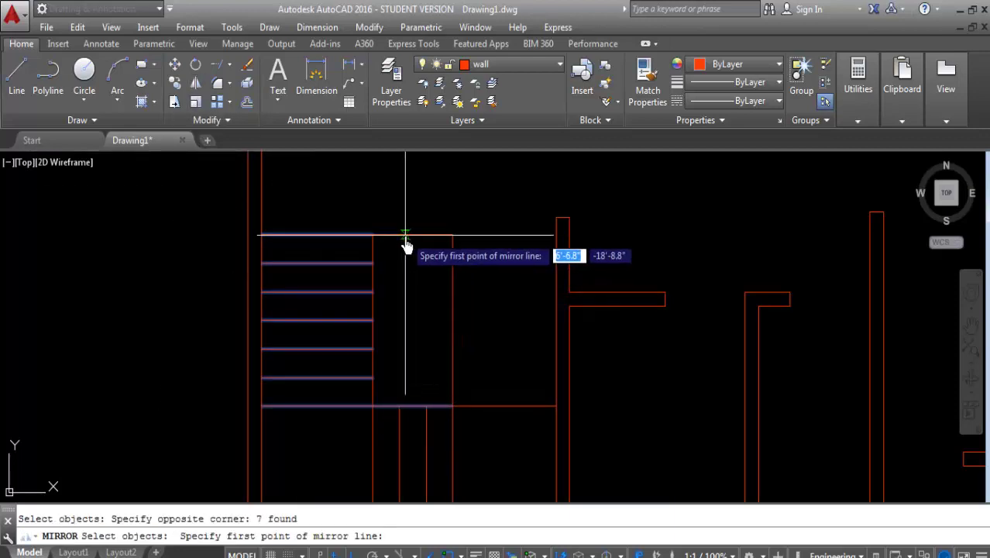
left_click(413, 234)
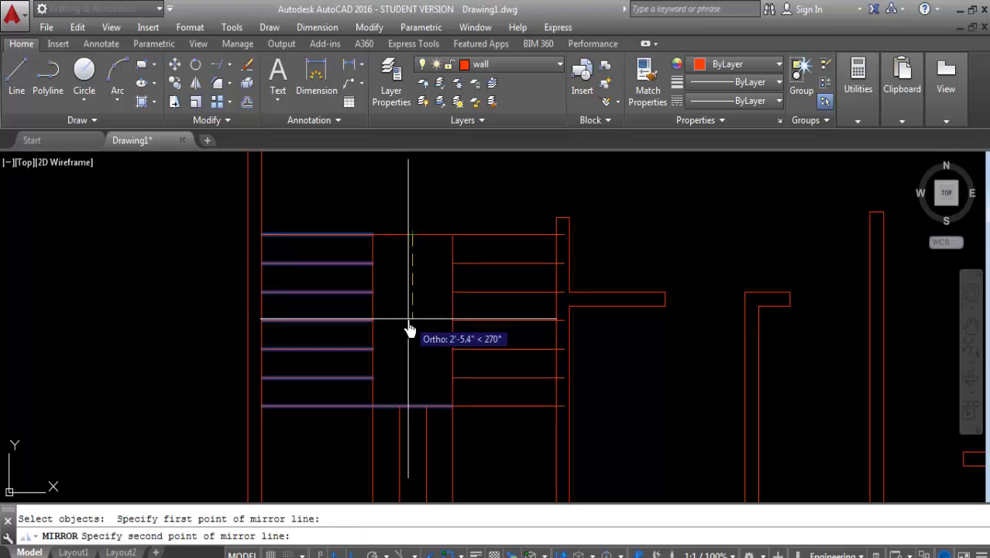
left_click(409, 331)
key("Return")
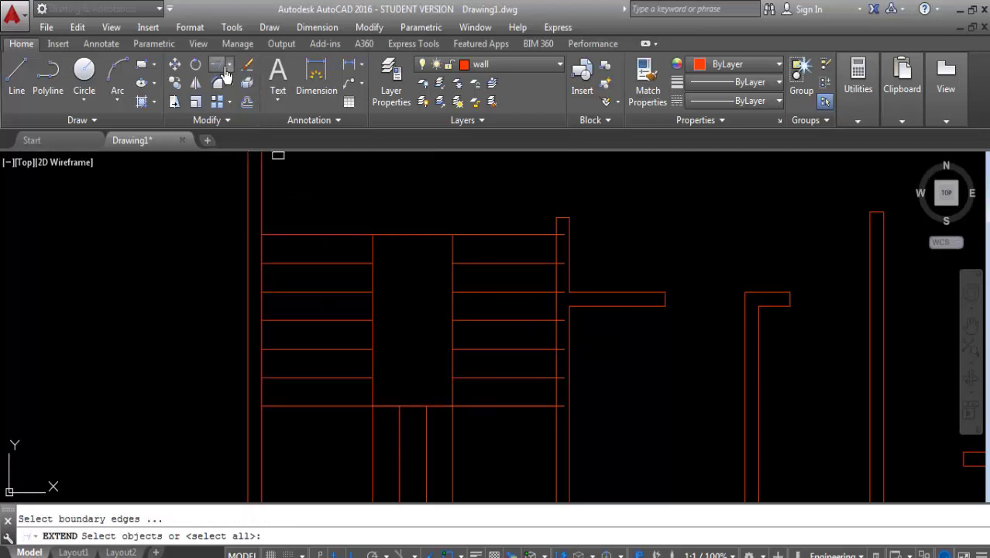
Start Trim with the seven mirrored tread lines as cutting edges
left_click(231, 67)
left_click(243, 92)
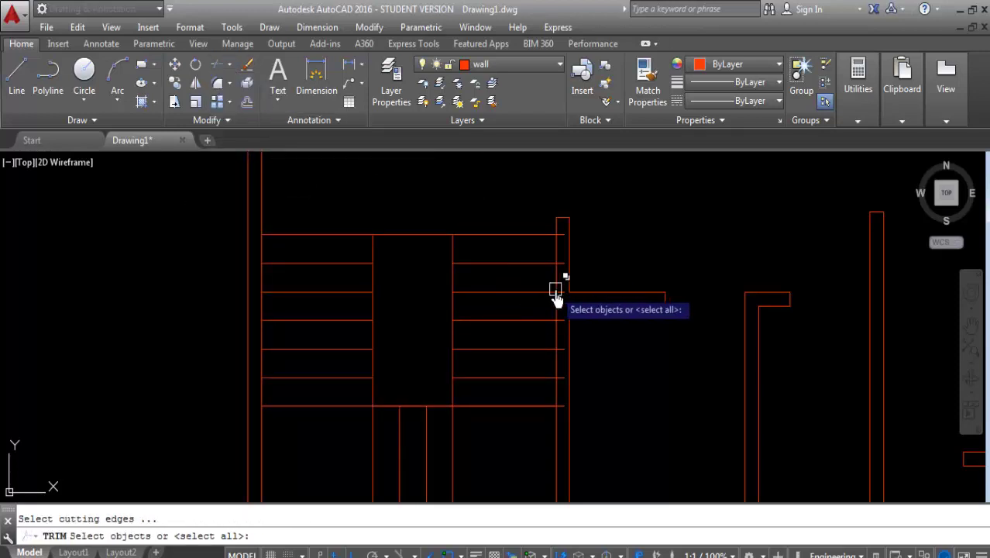
scroll(555, 289, "up", 3)
left_click(573, 182)
scroll(568, 199, "down", 2)
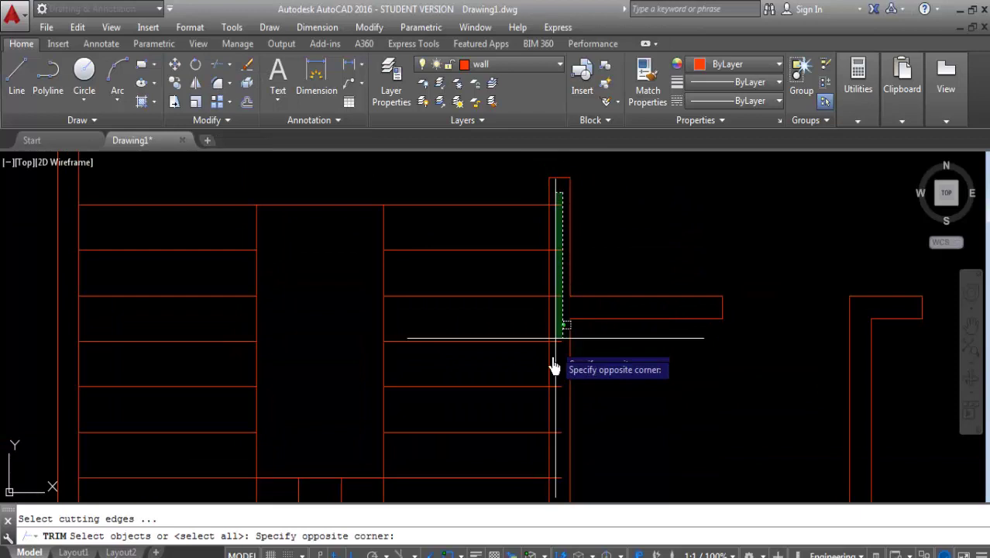
left_click(557, 488)
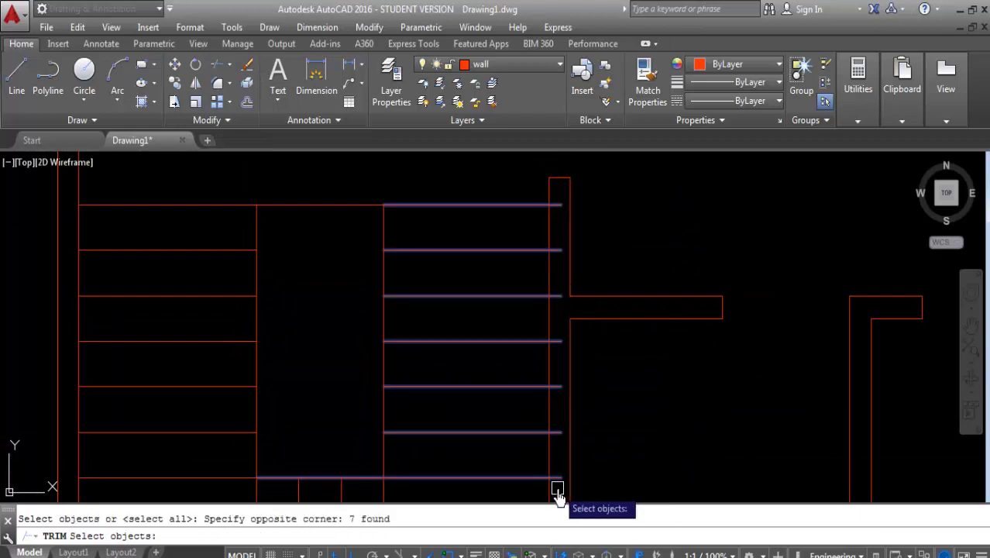
left_click(230, 67)
key("Return")
Crossing-trim the excess vertical line segment beside the mirrored treads
scroll(575, 222, "up", 2)
left_click(576, 164)
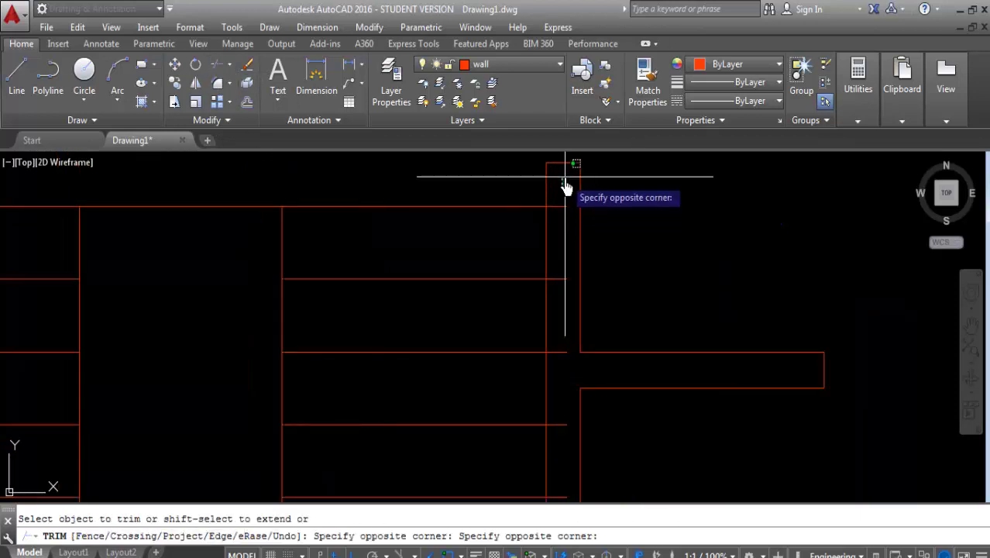
scroll(566, 186, "down", 3)
left_click(569, 376)
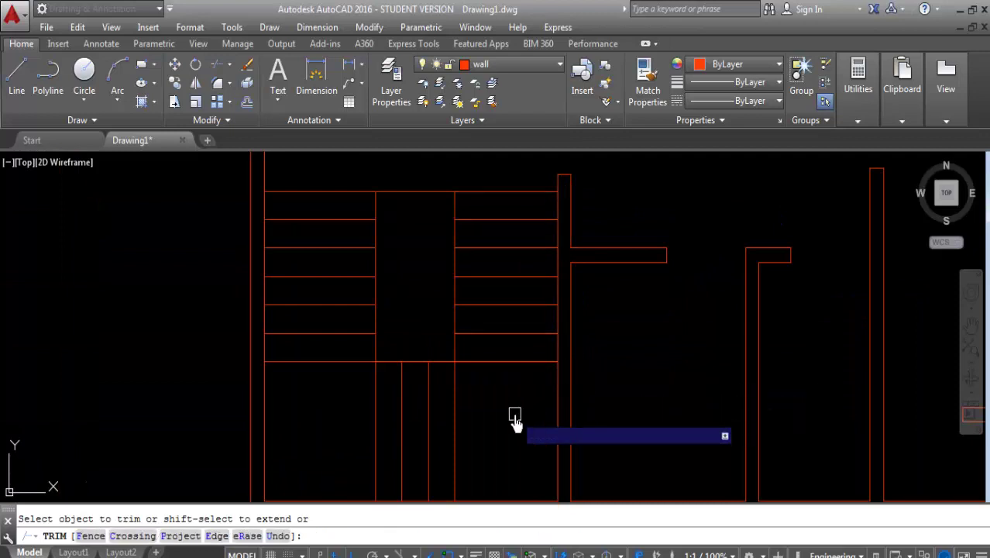
scroll(515, 418, "down", 2)
scroll(467, 442, "down", 2)
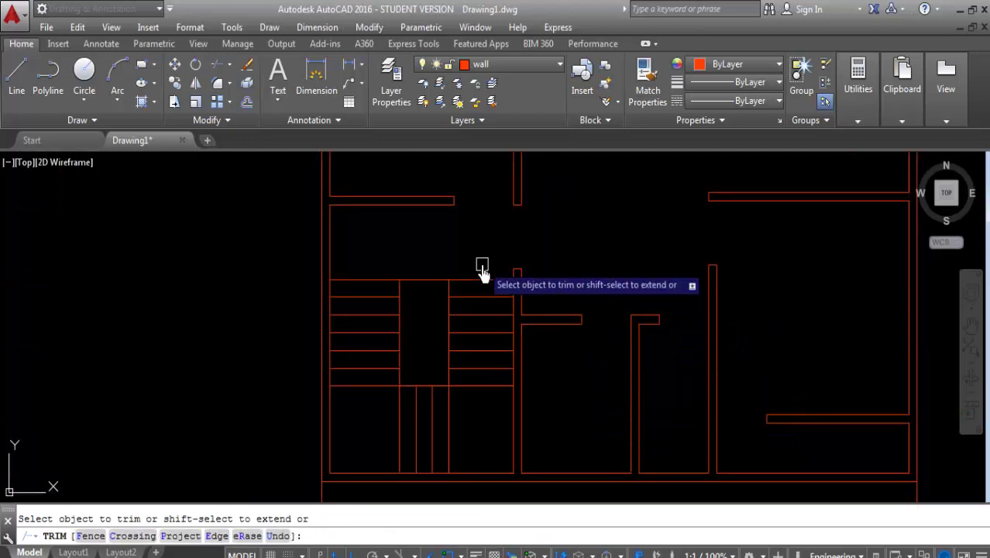
scroll(470, 248, "up", 2)
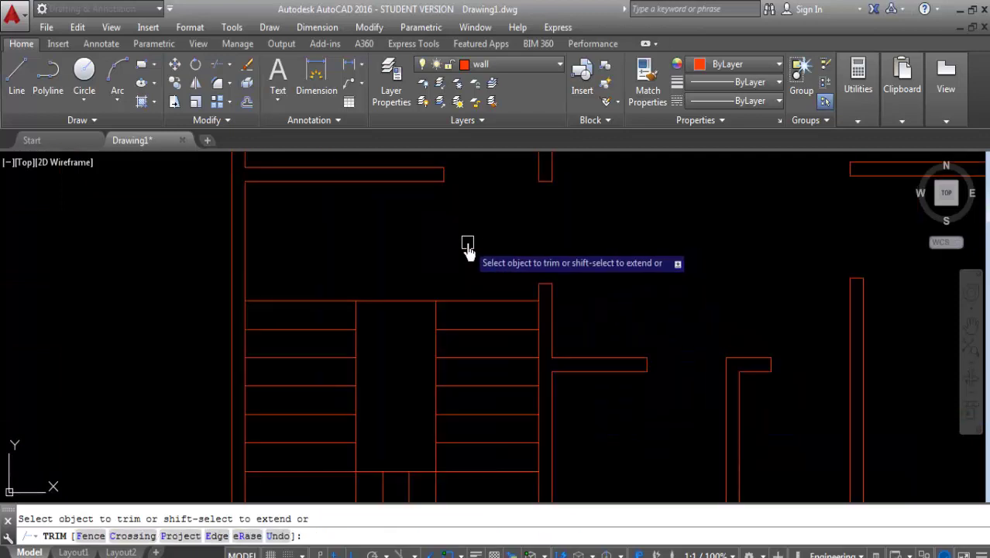
scroll(468, 248, "down", 1)
key("Return")
scroll(460, 326, "down", 2)
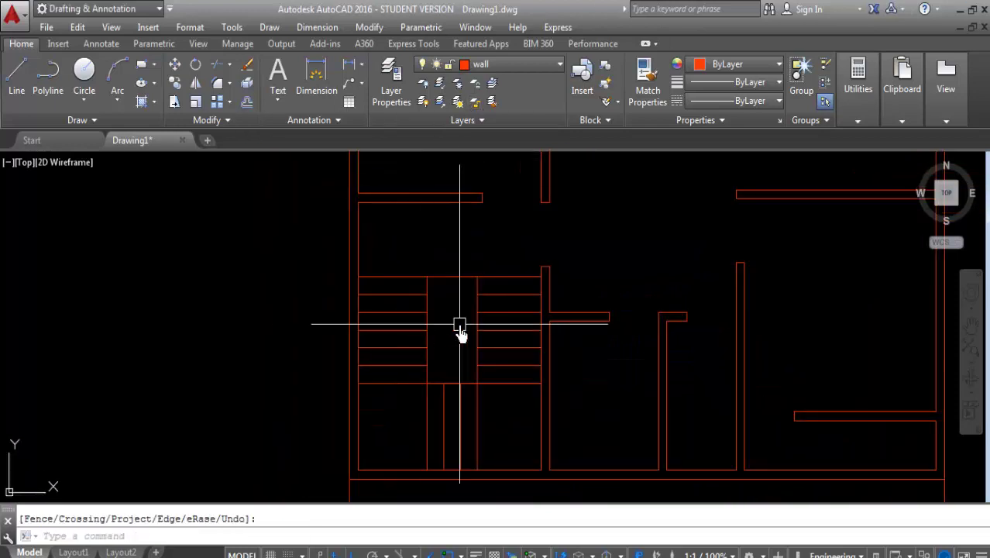
Break the line below the treads at a single point
left_click(509, 437)
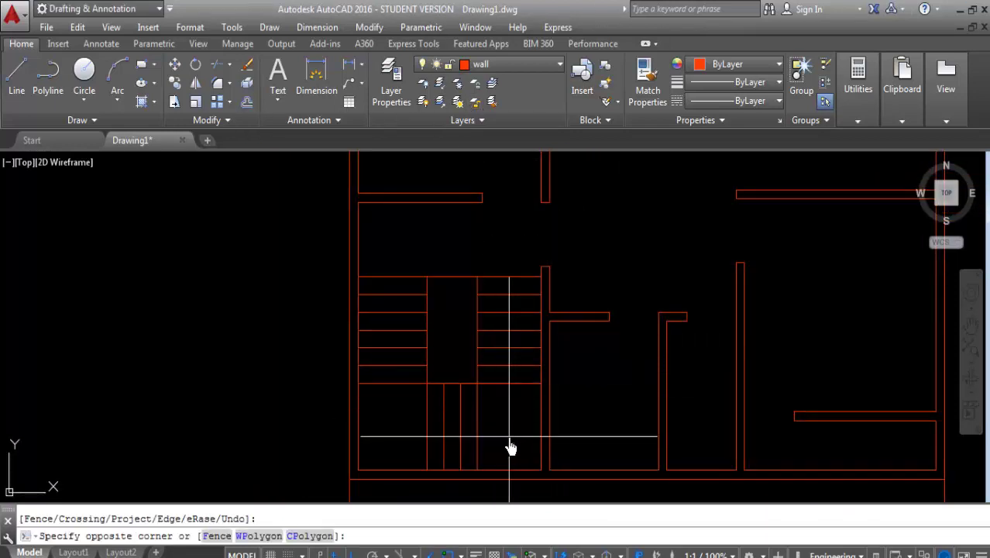
left_click(397, 439)
key("Escape")
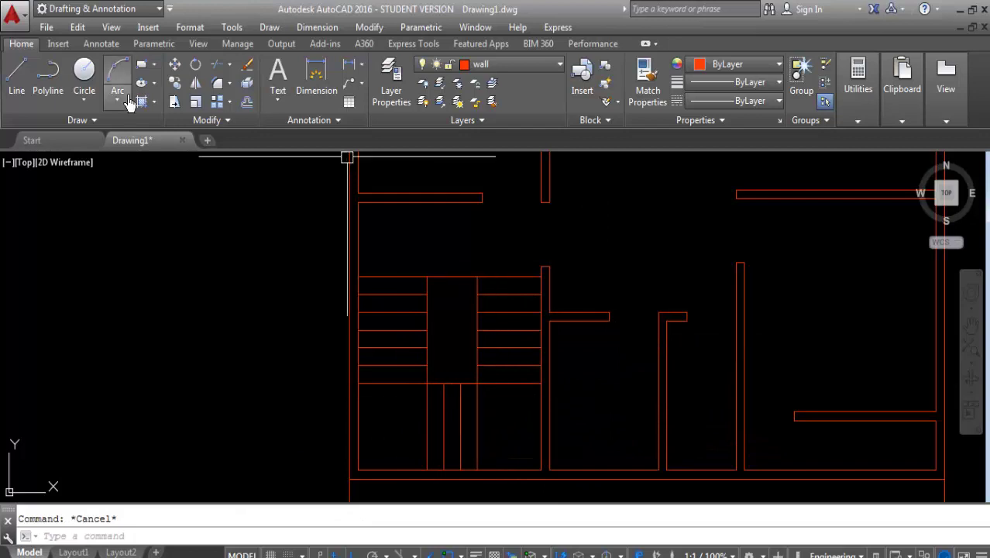
left_click(155, 103)
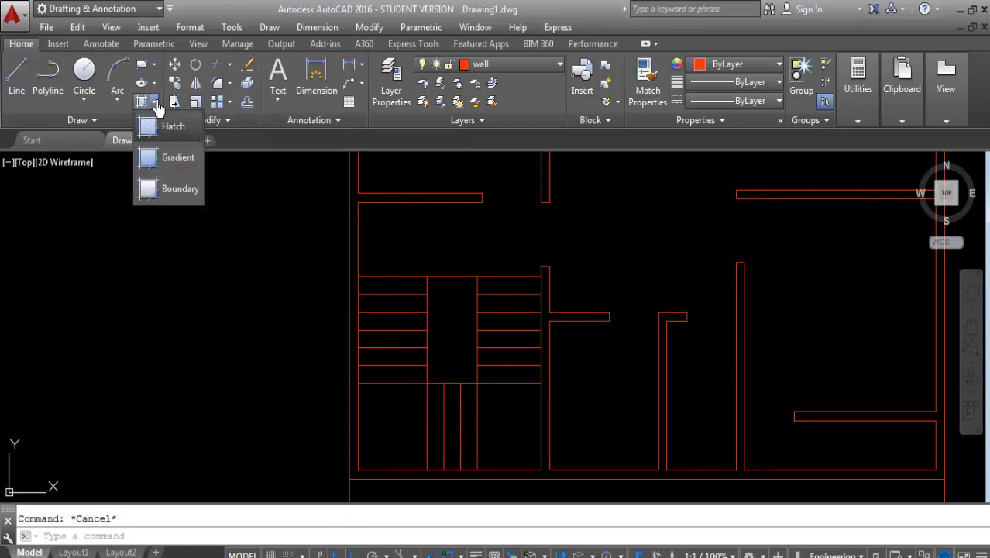
left_click(155, 103)
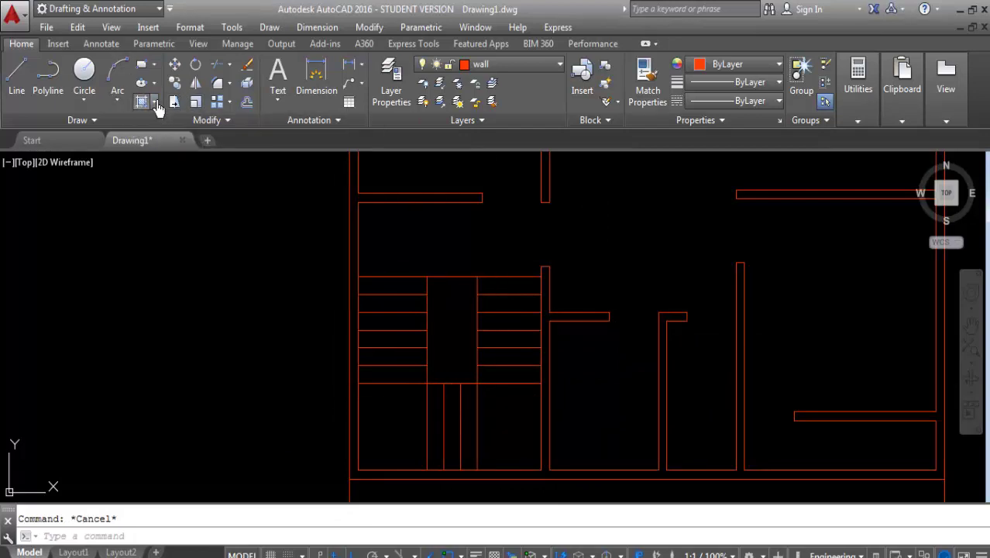
left_click(220, 124)
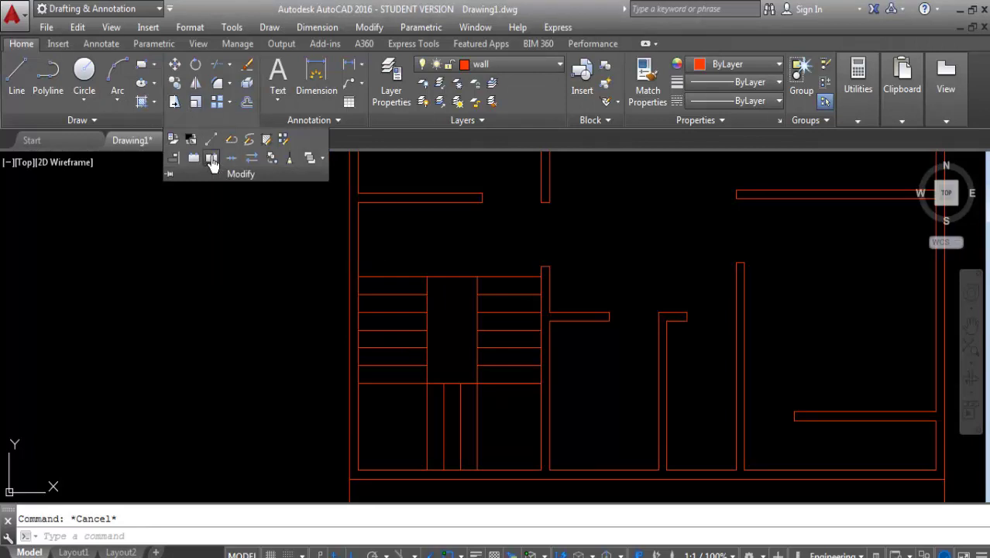
scroll(446, 408, "up", 2)
left_click(413, 366)
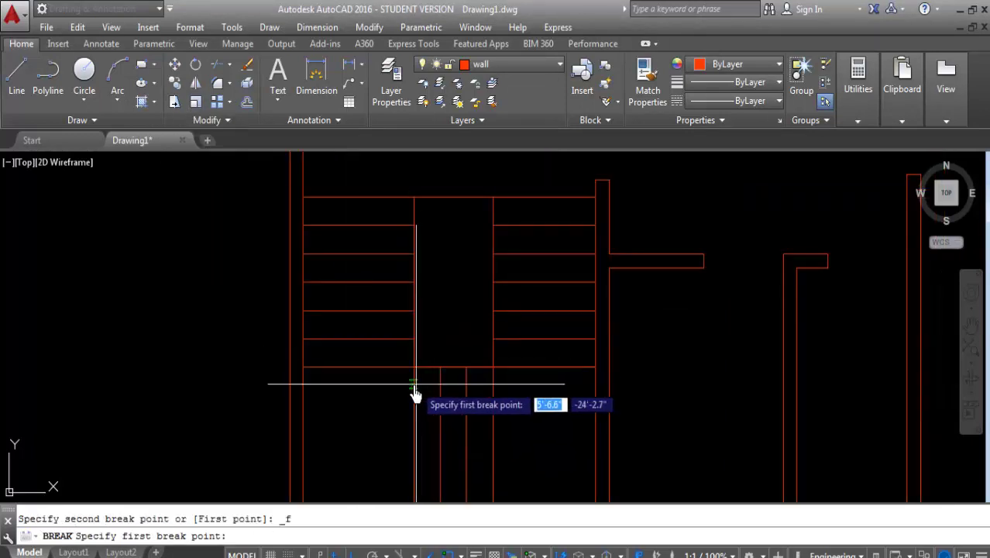
scroll(411, 379, "up", 3)
left_click(415, 352)
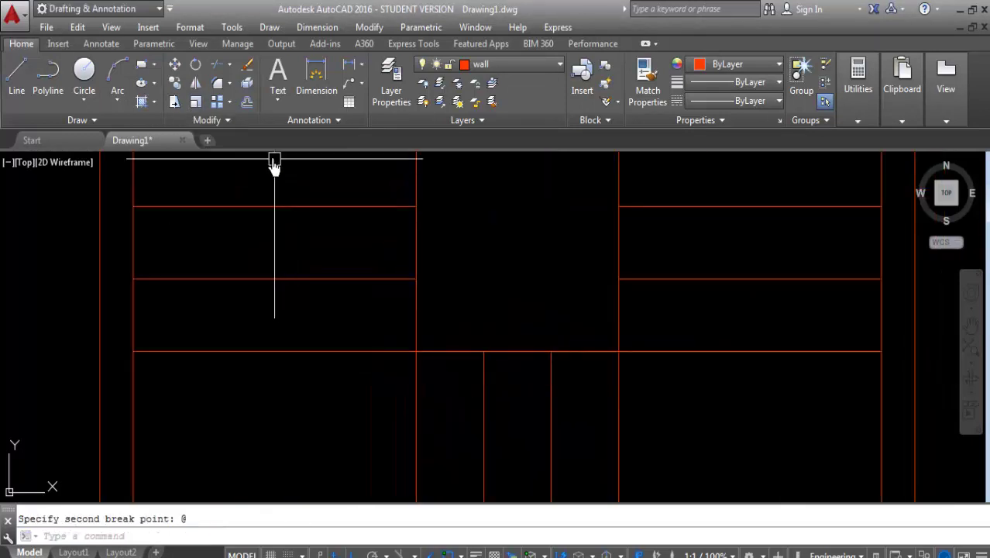
Break the wall line at a point, then window-select the four vertical lines below the stairs
left_click(229, 121)
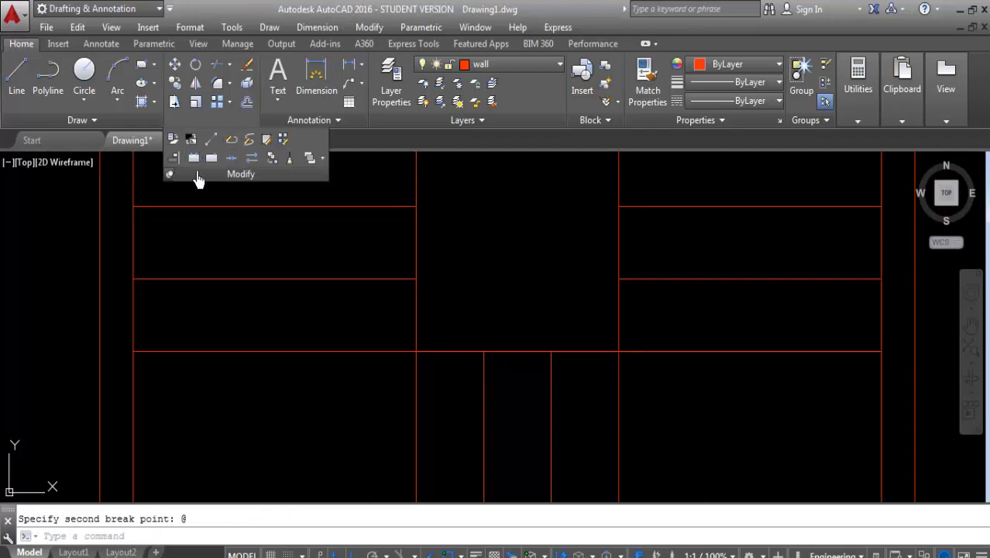
left_click(211, 158)
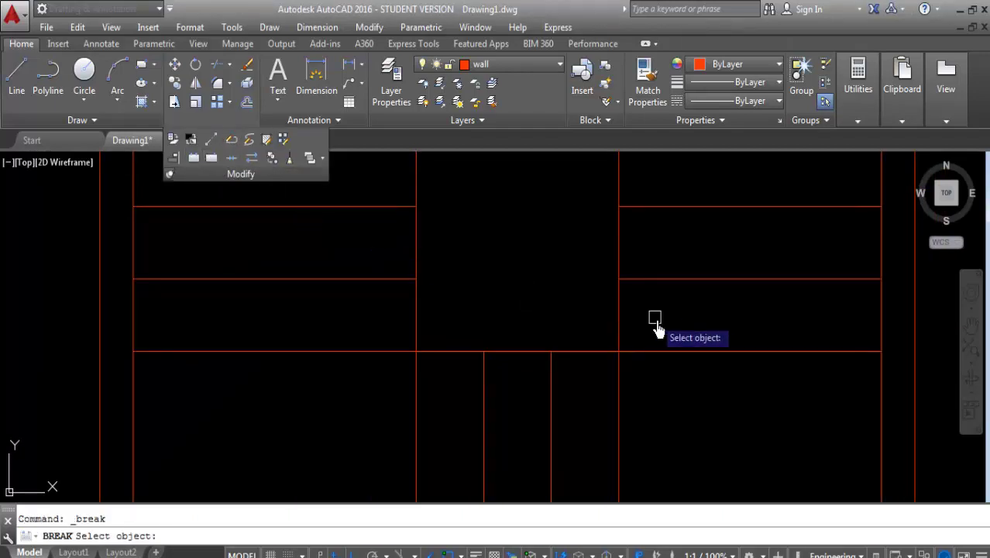
left_click(620, 322)
left_click(619, 353)
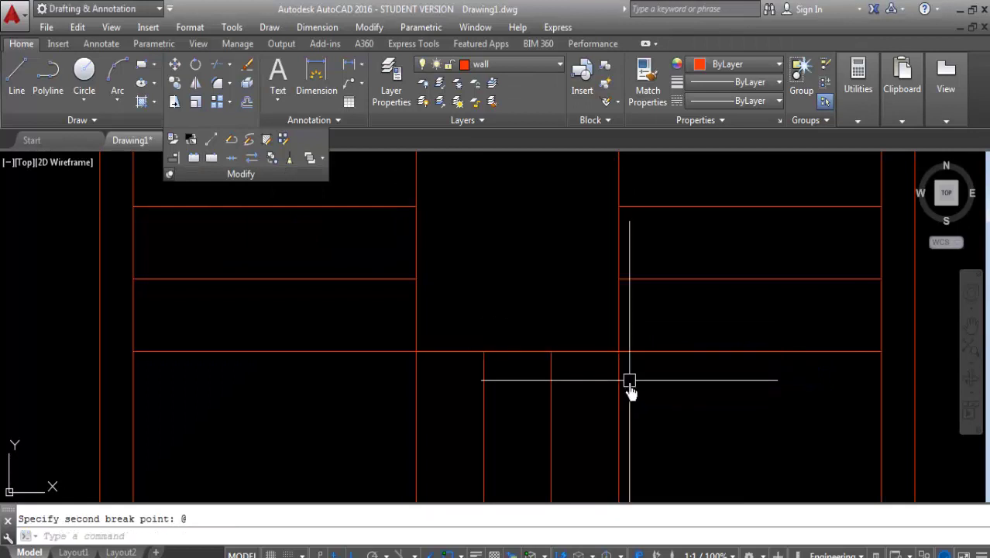
scroll(549, 369, "down", 2)
scroll(549, 369, "down", 2)
left_click_drag(619, 397, 473, 441)
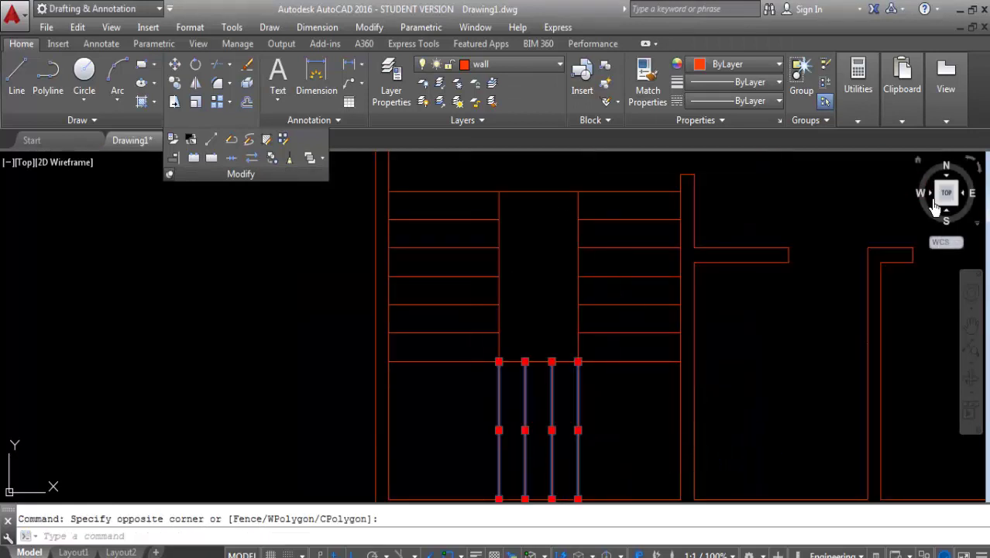
Mirror the four vertical wall lines across the picked axis, keeping the source lines
left_click(196, 85)
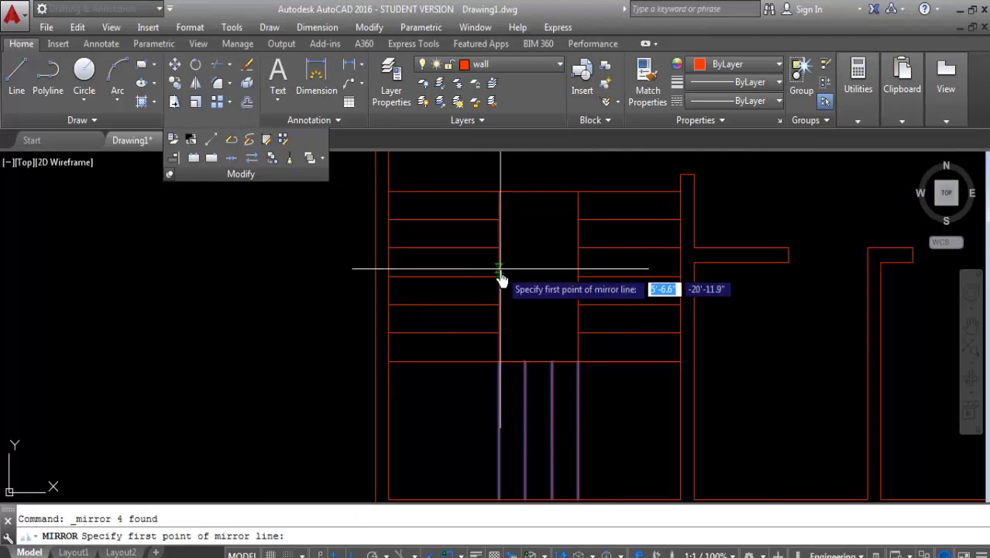
left_click(499, 277)
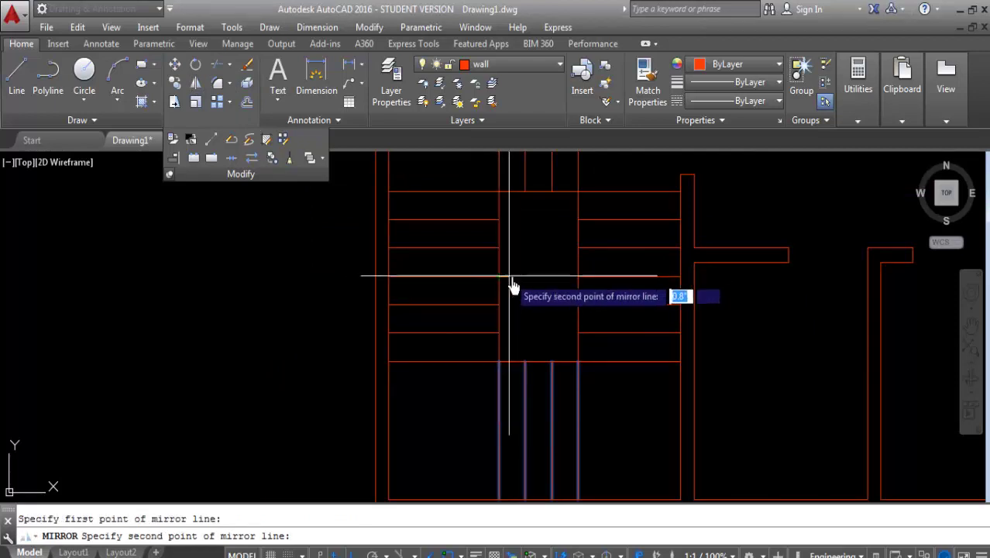
scroll(570, 292, "down", 2)
left_click(695, 329)
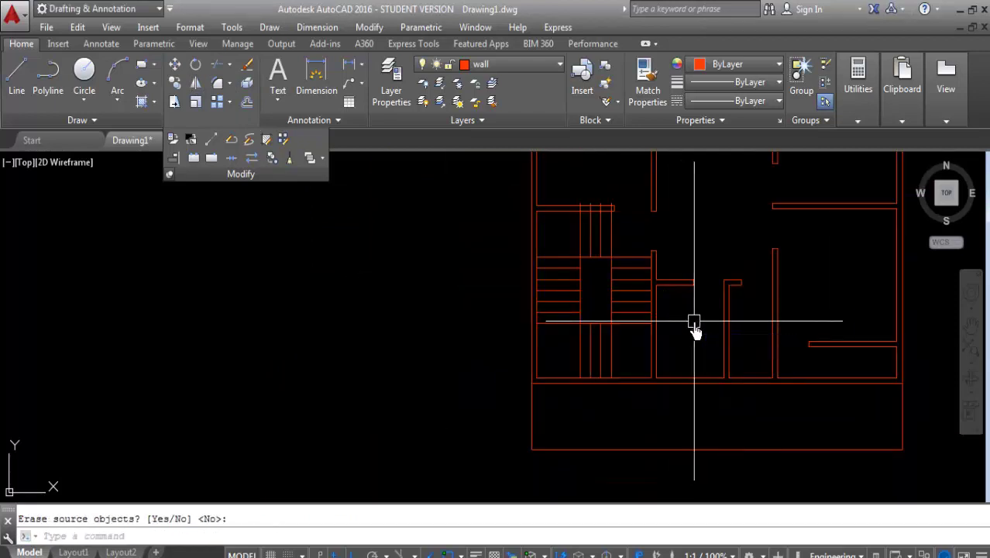
Trim the extra wall lines beside the stairs with a first crossing window
left_click(221, 71)
key("Return")
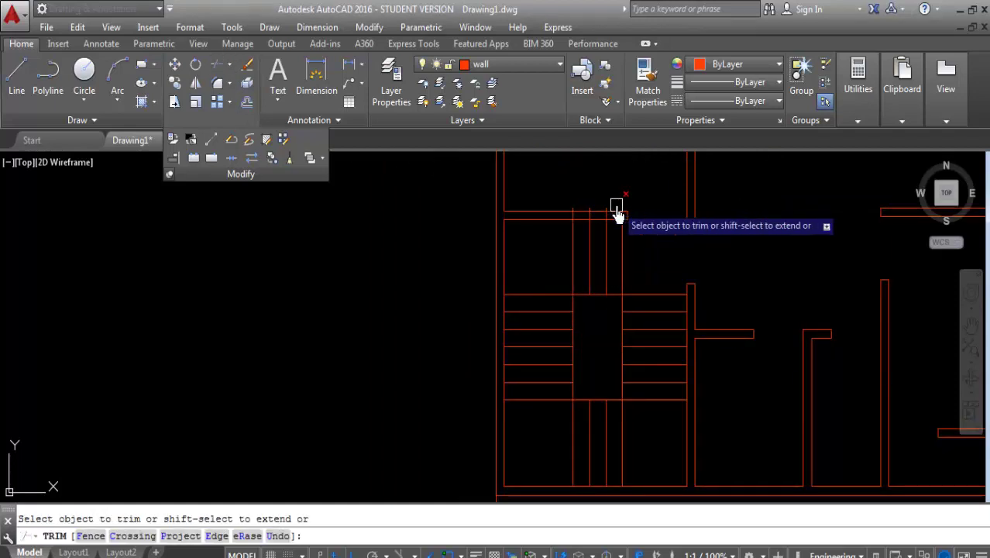
scroll(627, 213, "up", 3)
left_click(650, 200)
left_click(418, 225)
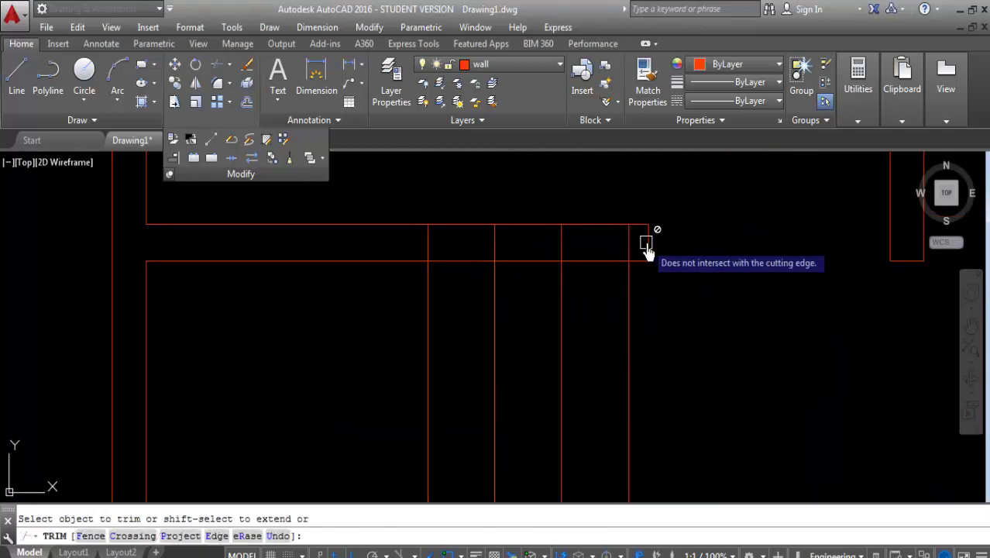
Trim the remaining overlapping wall lines at the central crossing to open the hallway
scroll(643, 240, "up", 2)
left_click(641, 237)
scroll(233, 256, "down", 2)
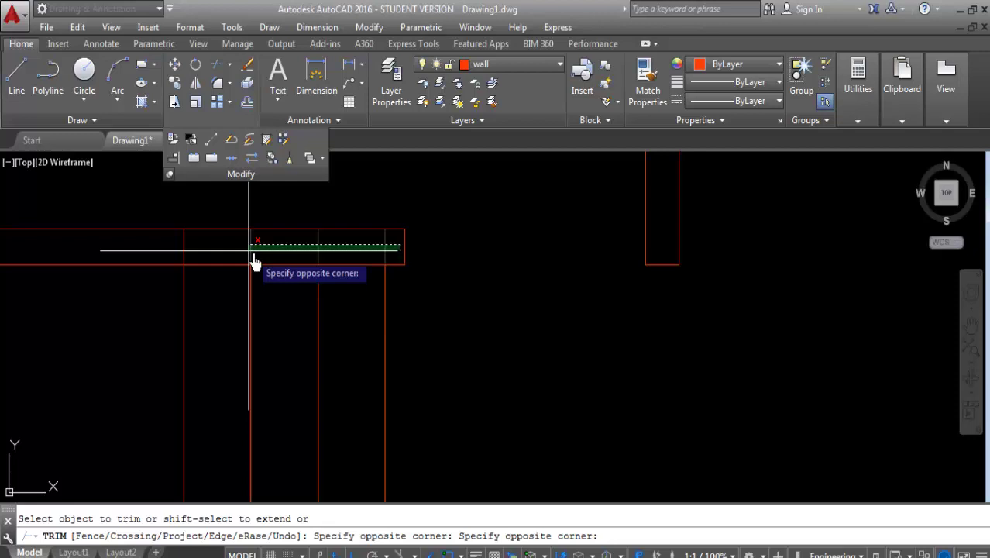
left_click(186, 261)
scroll(443, 220, "down", 2)
scroll(566, 265, "down", 1)
scroll(486, 259, "down", 2)
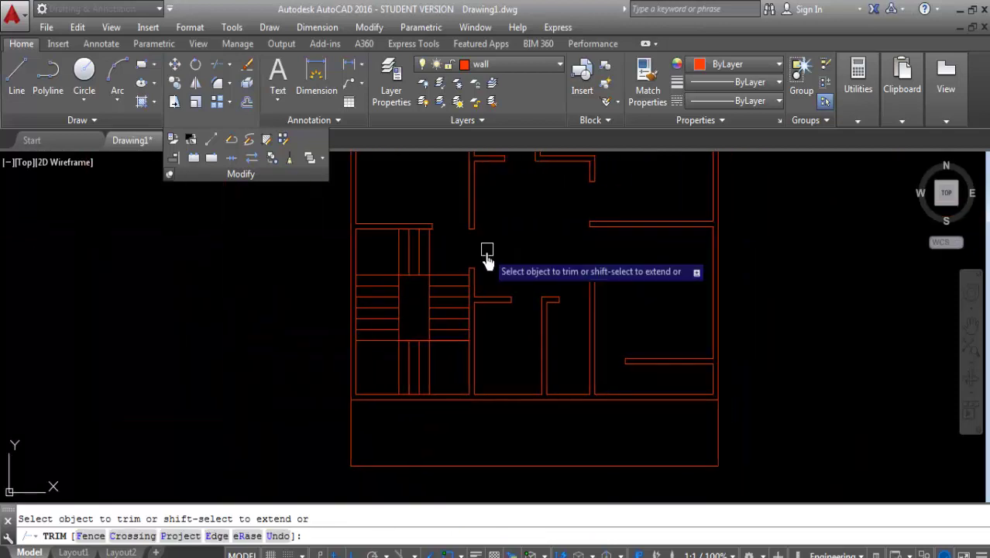
scroll(524, 252, "down", 1)
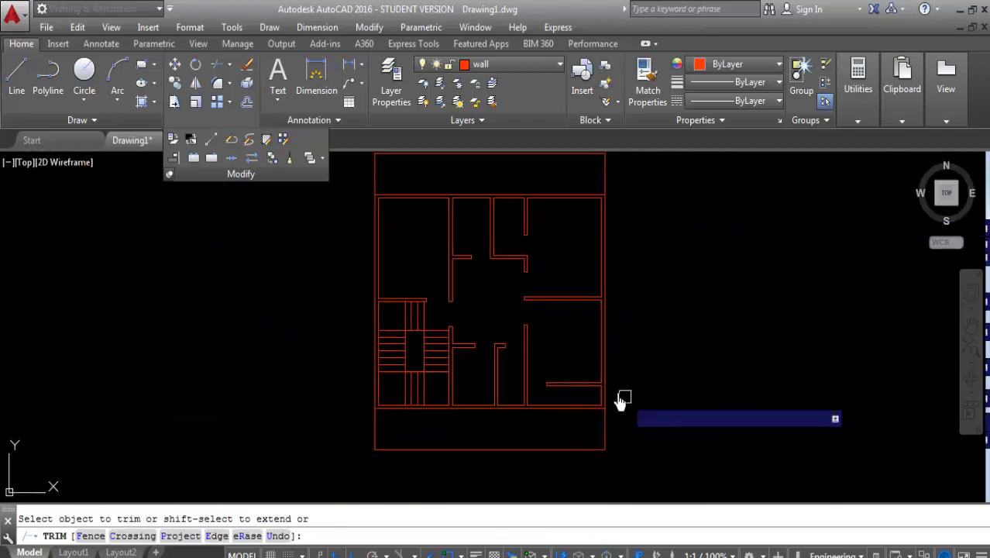
key("Return")
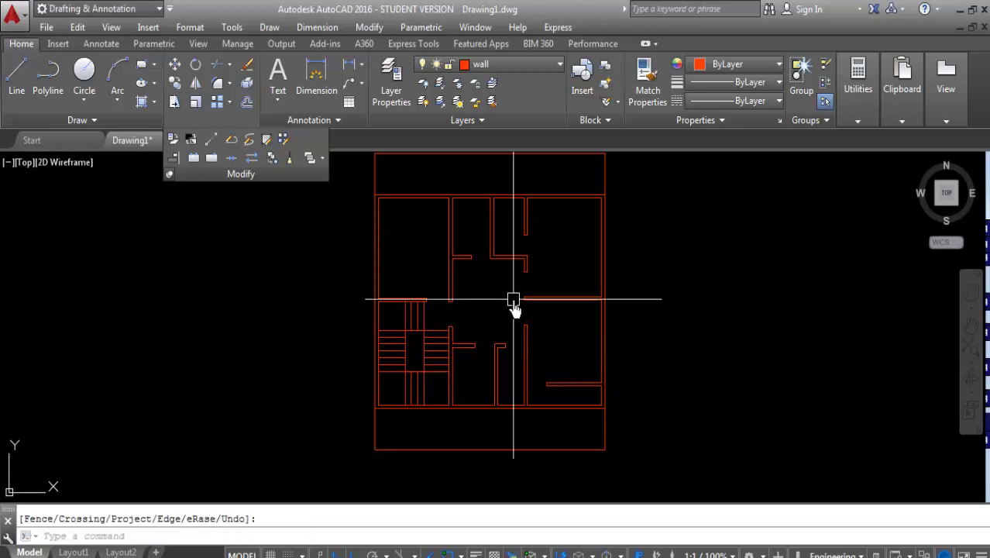
middle_click_drag(515, 303, 459, 365)
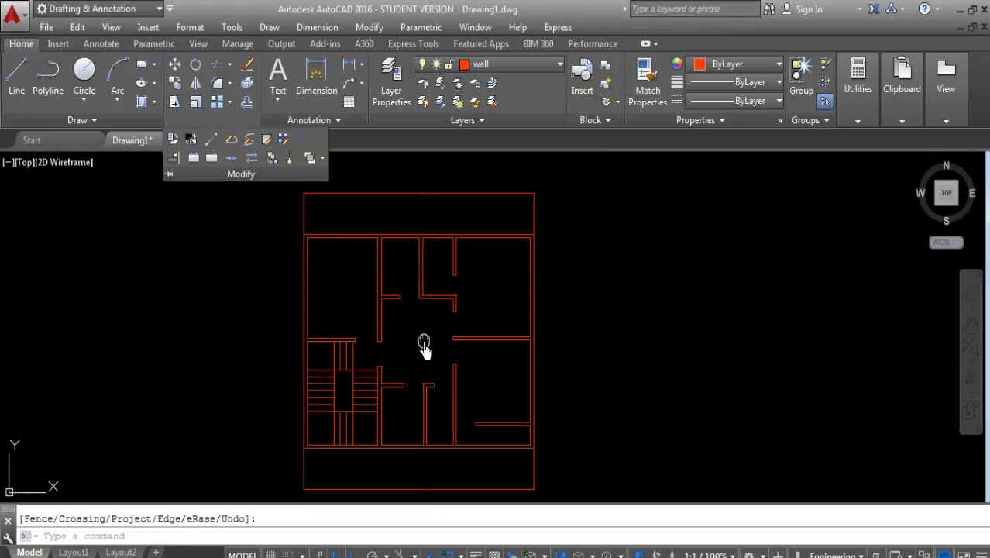
scroll(424, 346, "up", 2)
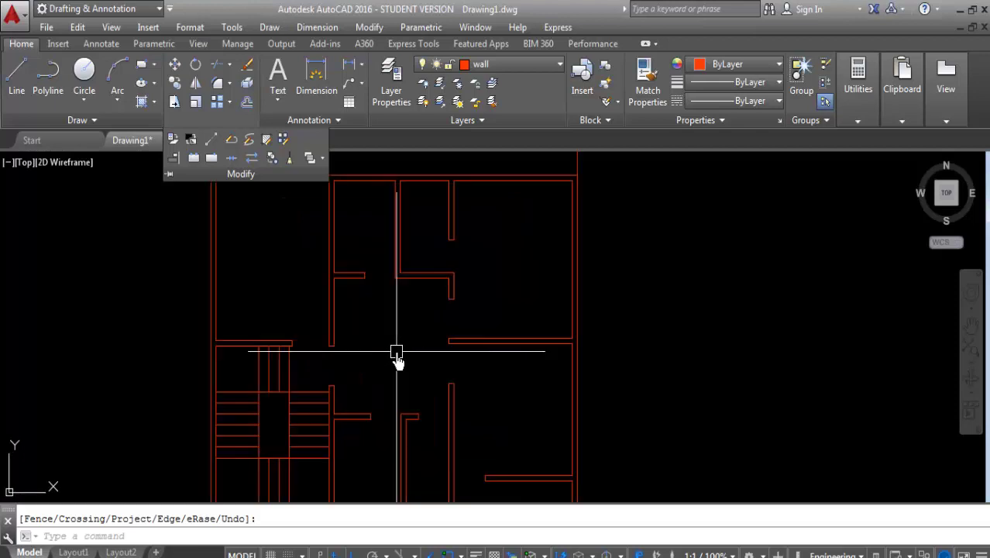
Make the door layer current
left_click(508, 70)
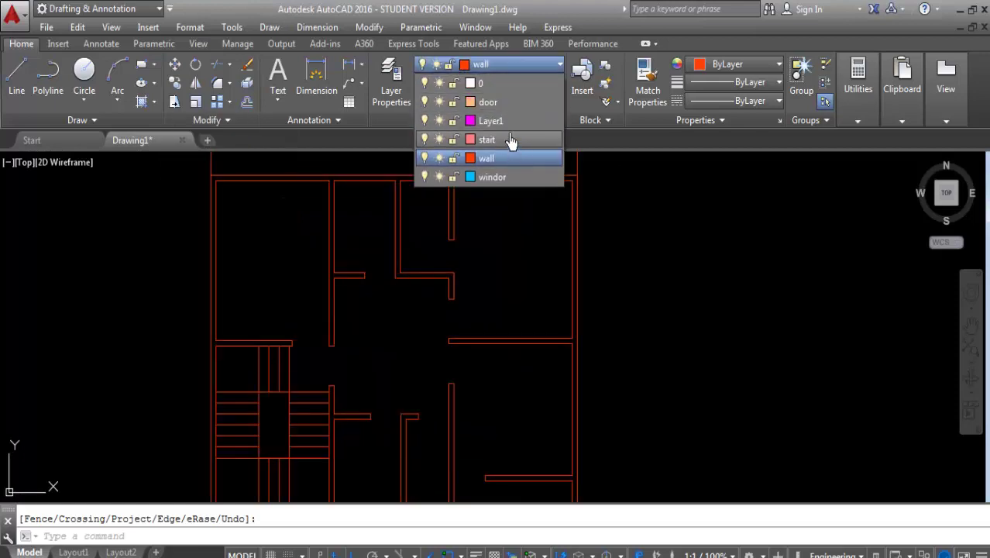
left_click(505, 114)
scroll(405, 299, "up", 1)
scroll(418, 273, "up", 1)
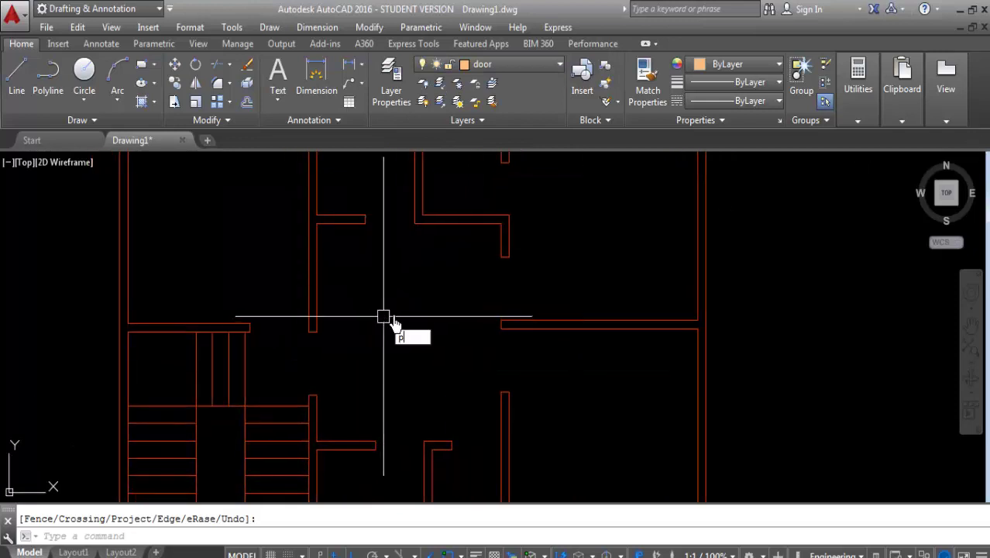
Draw a polyline door outline with segments 5, 2, 3.5, .5 and 1.5
type("l")
key("Return")
left_click(414, 268)
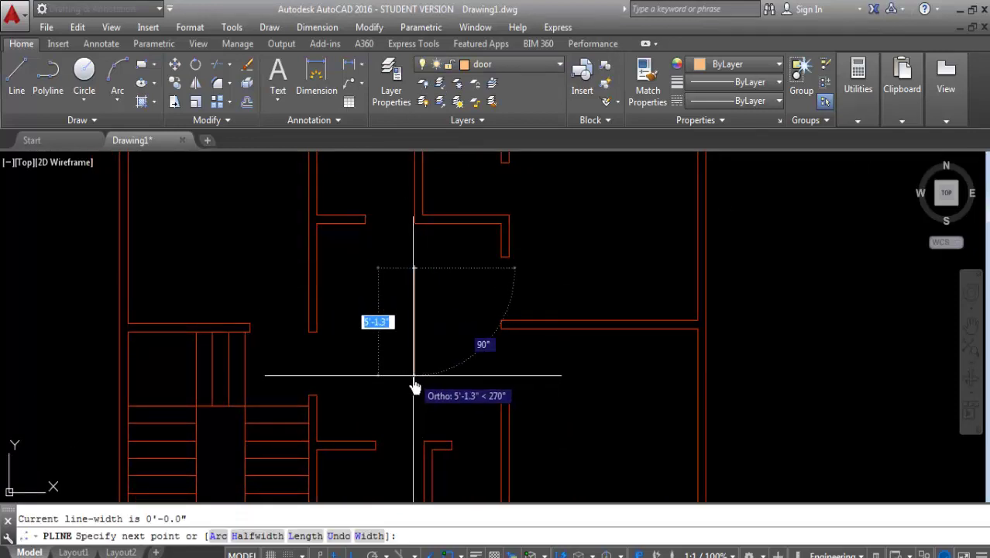
type("5")
key("Return")
scroll(391, 302, "up", 2)
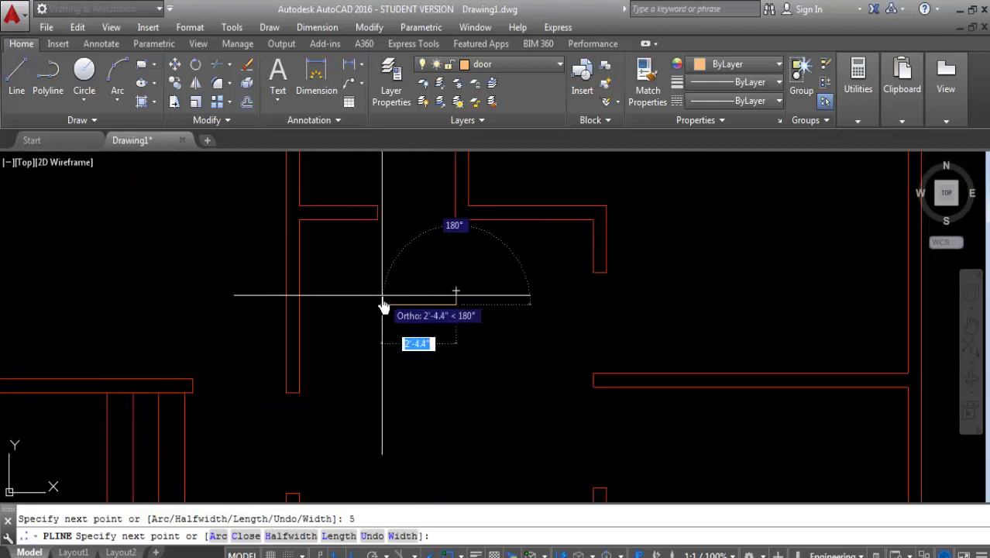
key("Return")
scroll(449, 283, "up", 2)
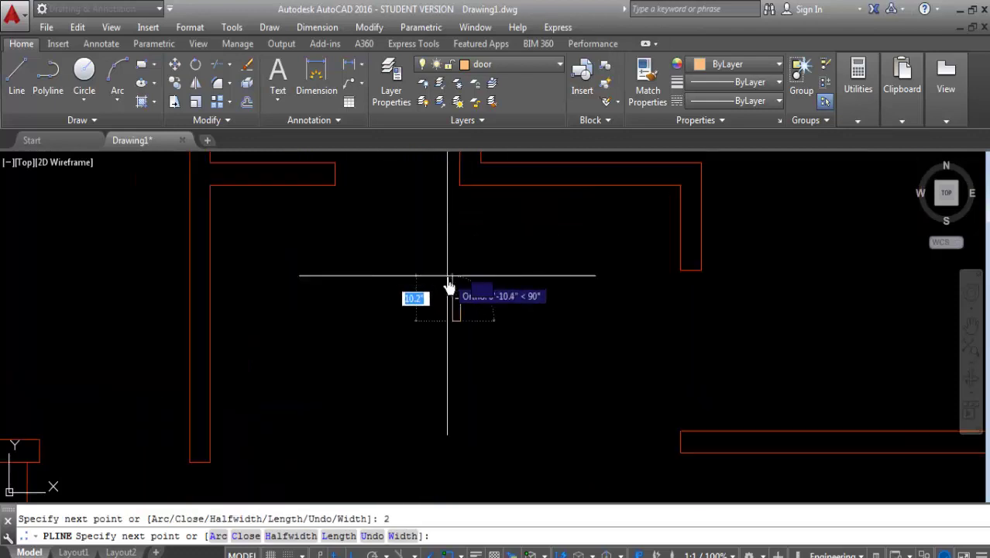
scroll(434, 318, "up", 2)
type("3.5")
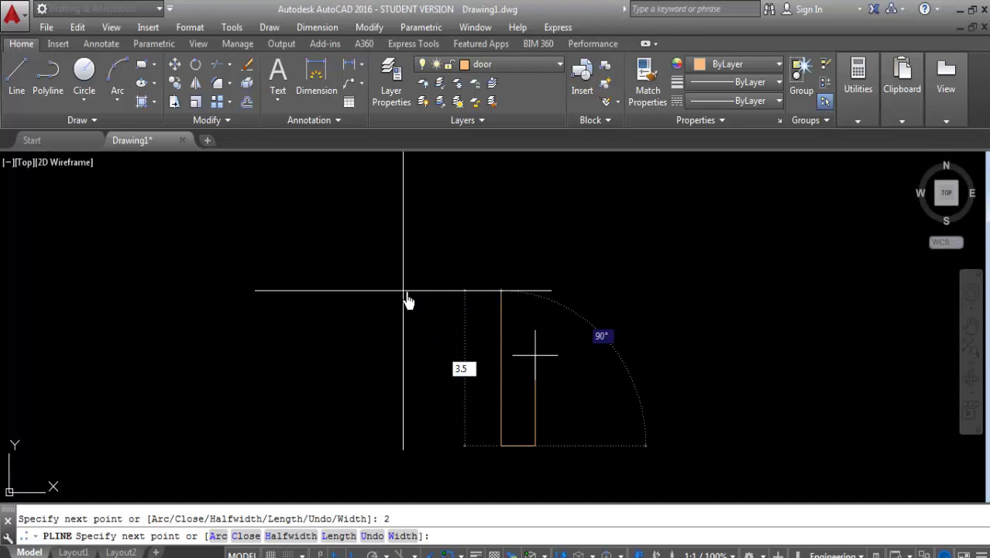
type(".5")
key("Return")
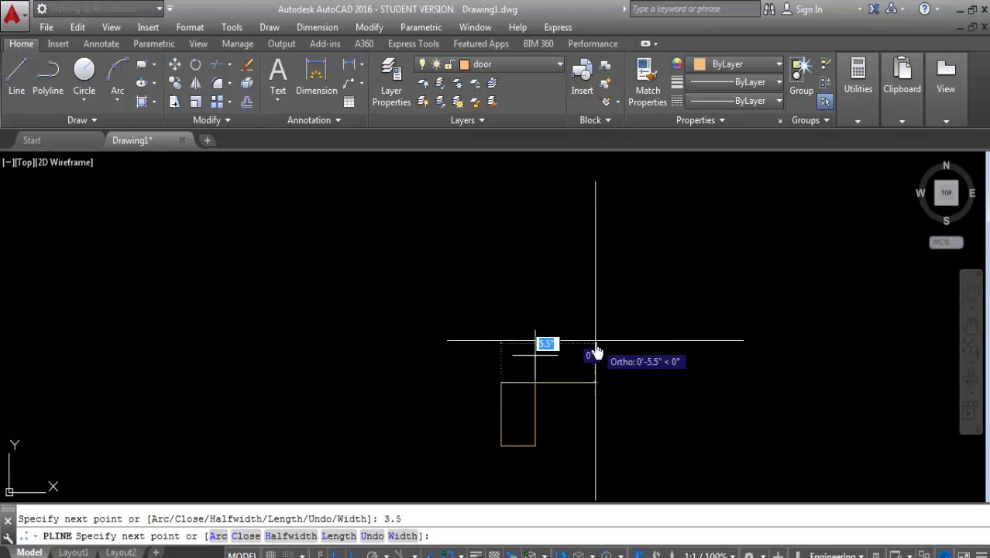
key("Return")
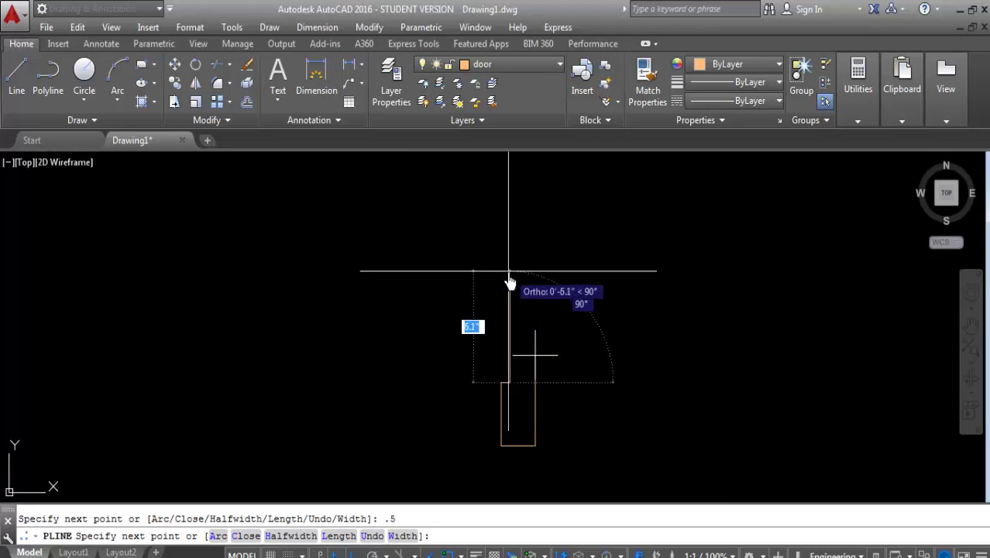
type("1.5")
key("Return")
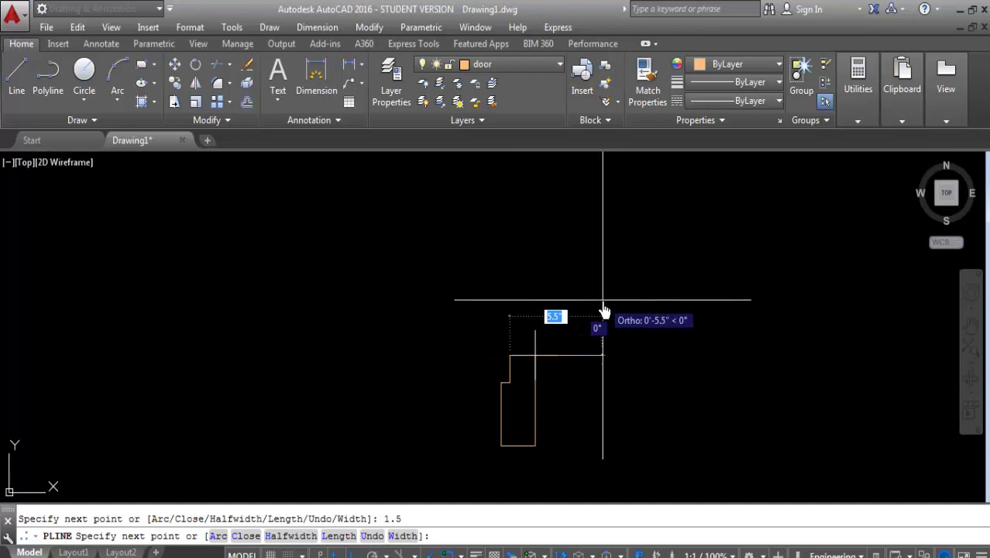
key("Return")
scroll(541, 310, "down", 4)
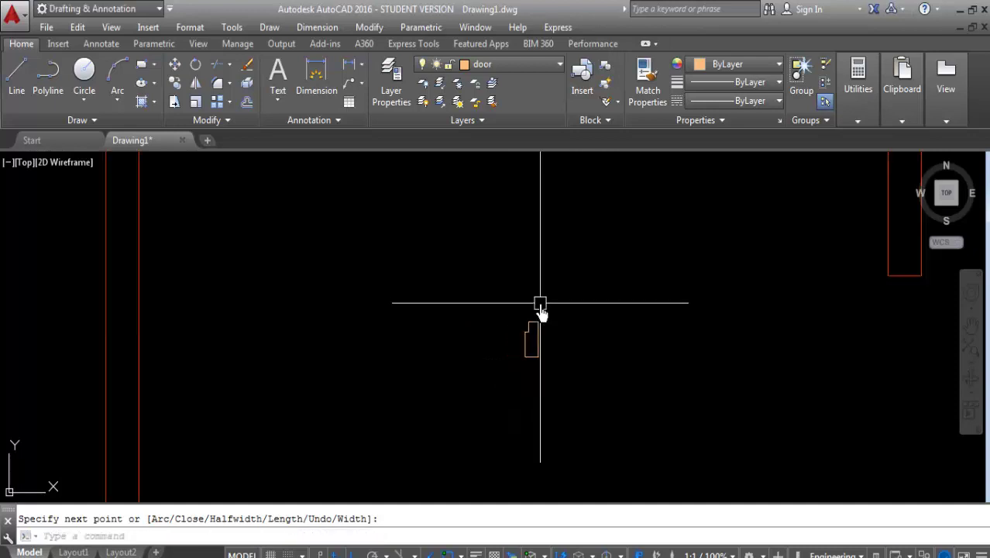
scroll(553, 364, "down", 2)
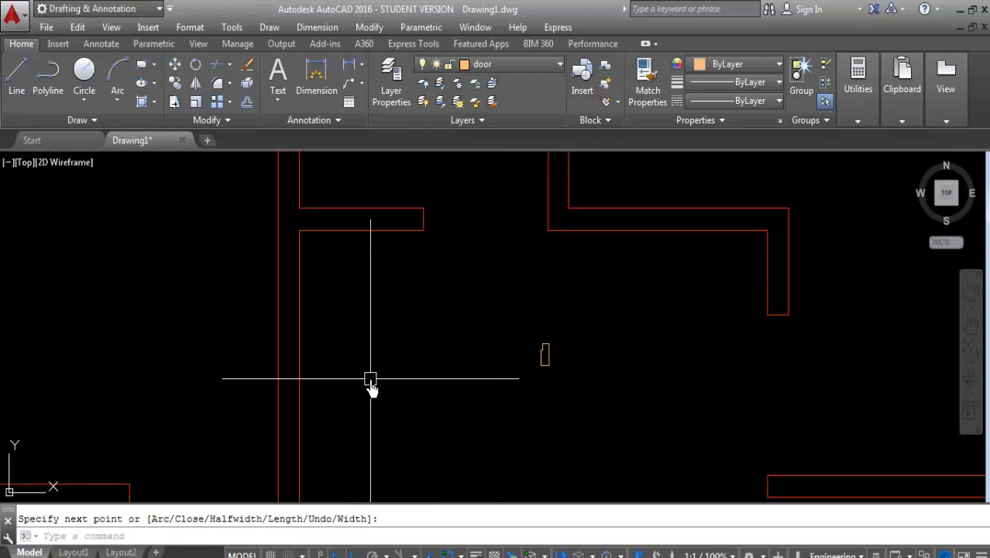
Draw two short lines, 3' and 2'6, in the central openings
type("l")
key("Return")
scroll(535, 380, "up", 2)
scroll(581, 378, "down", 2)
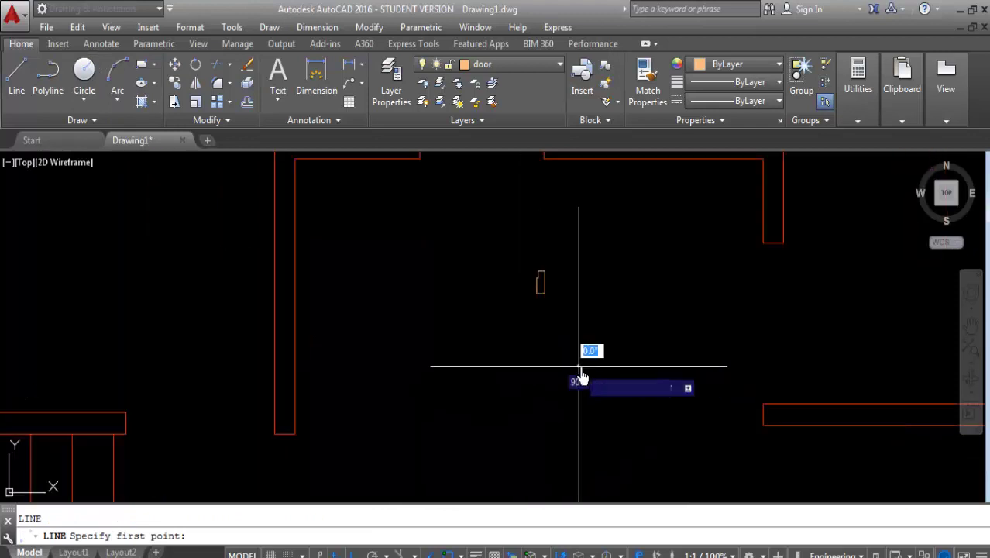
left_click(579, 366)
type("'")
key("Return")
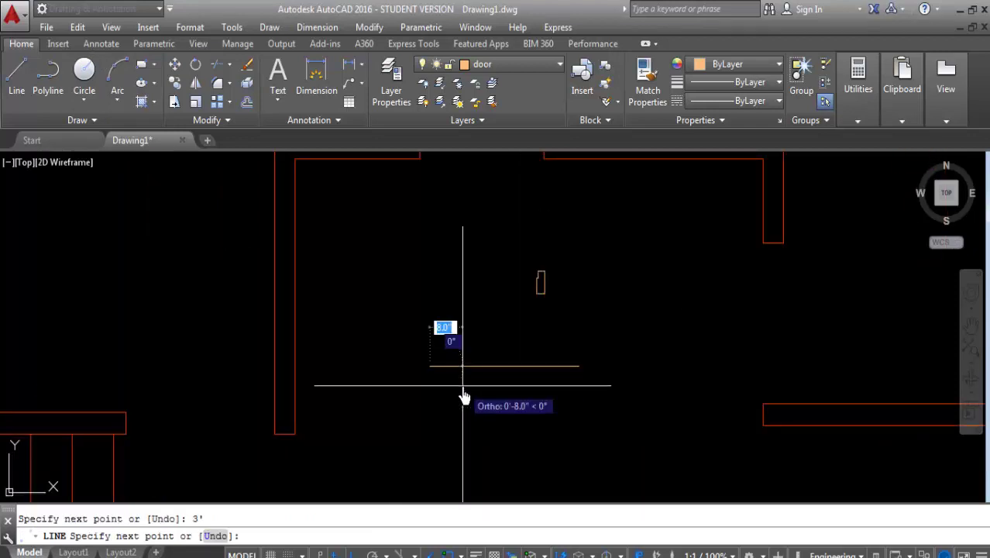
key("Return")
mouse_move(551, 405)
middle_mouse_down()
mouse_move(527, 302)
mouse_move(578, 310)
middle_mouse_up()
scroll(527, 302, "down", 2)
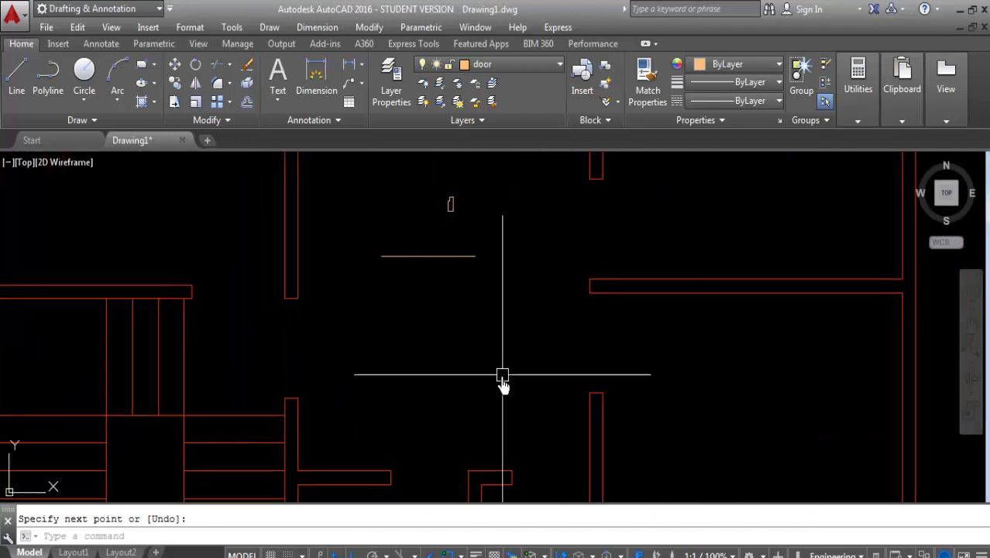
key("Return")
left_click(442, 380)
type("2'6")
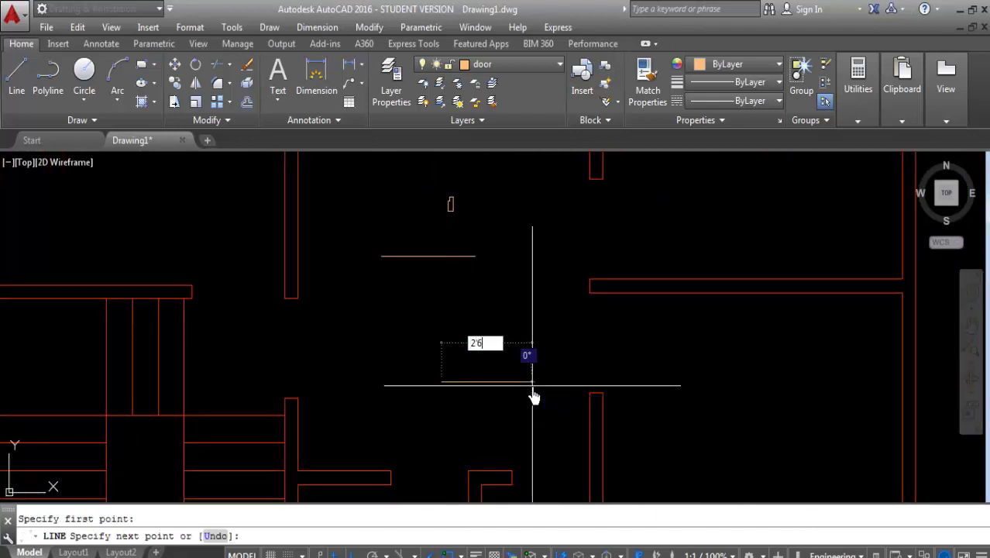
key("Return")
key("Return")
type("C")
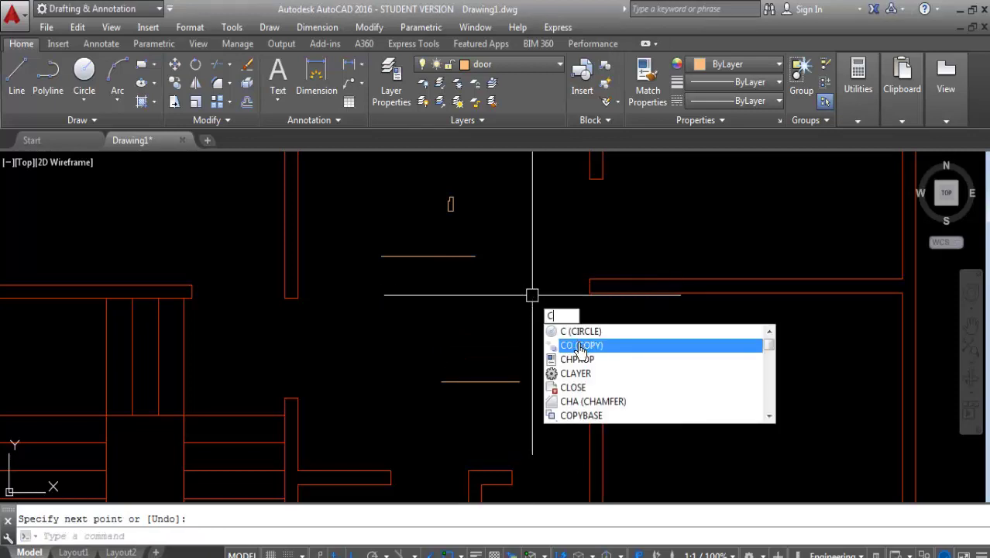
Copy the small door outline down to the lower opening
left_click(580, 345)
left_click(491, 186)
left_click(431, 224)
key("Return")
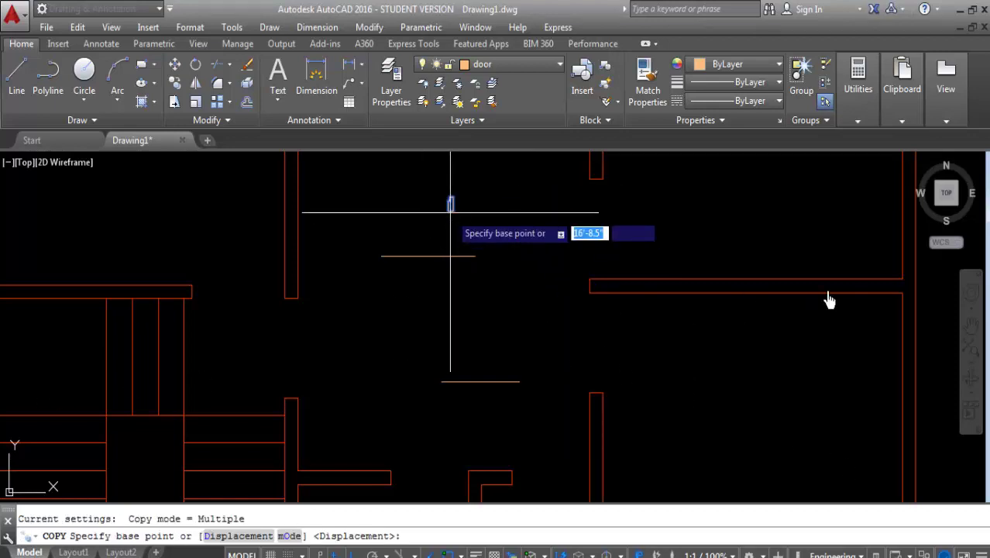
scroll(243, 442, "up", 2)
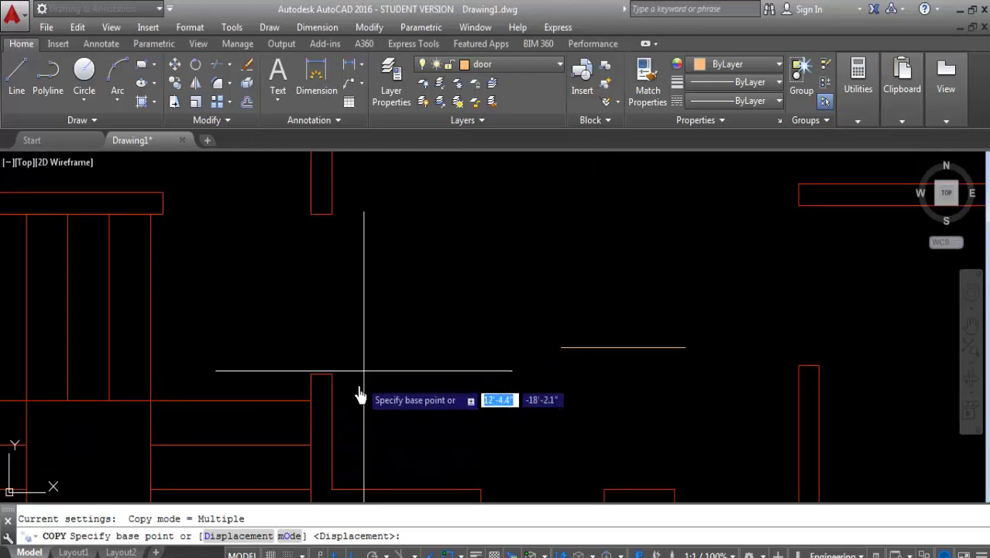
scroll(361, 395, "down", 2)
left_click(497, 203)
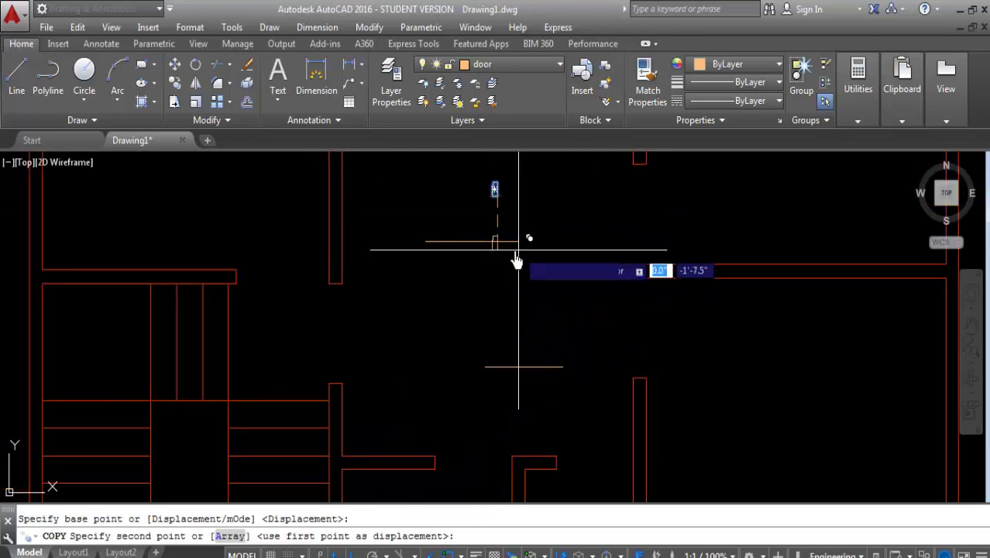
scroll(519, 256, "up", 2)
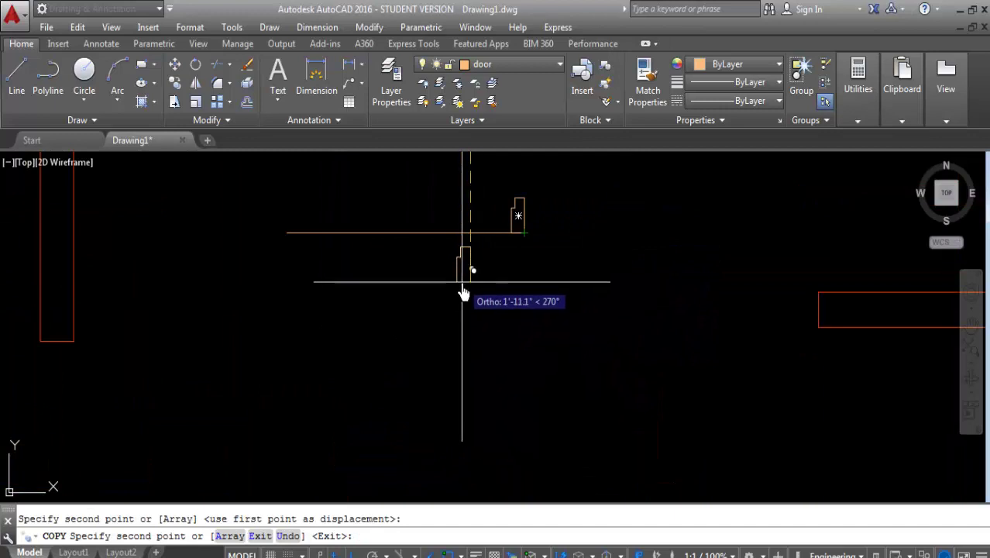
scroll(465, 306, "down", 2)
key("F8")
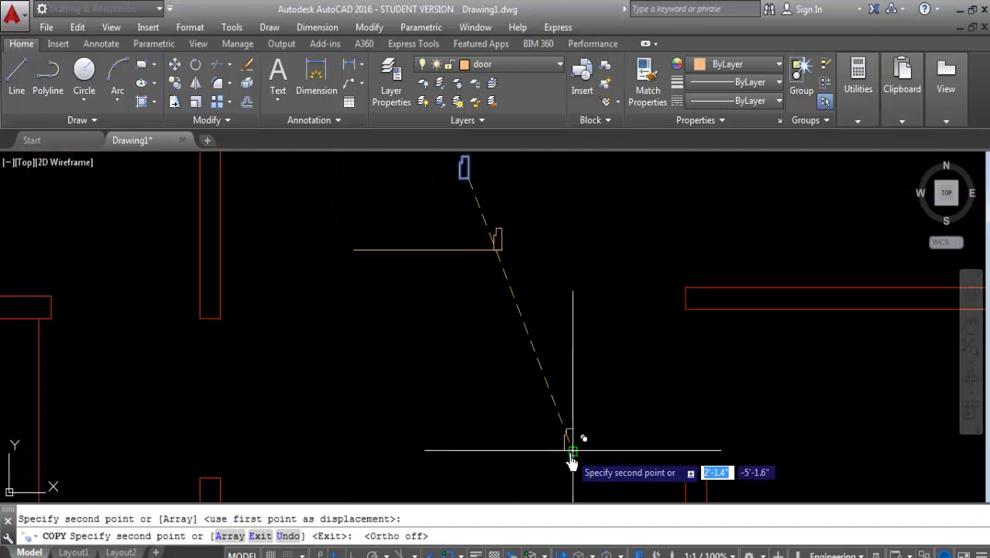
left_click(571, 460)
key("Return")
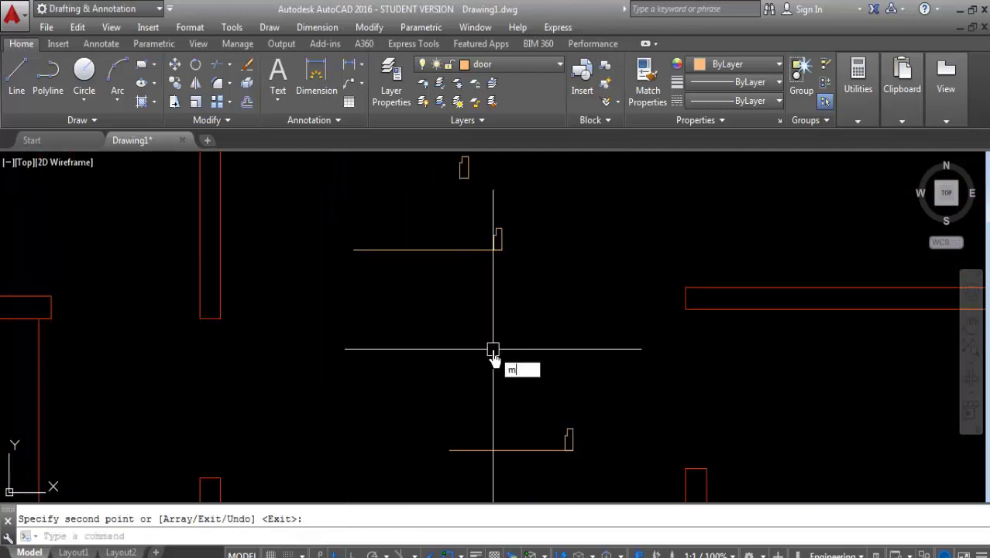
Mirror both door jambs about vertical axes, keeping the original jambs
type("i")
key("Return")
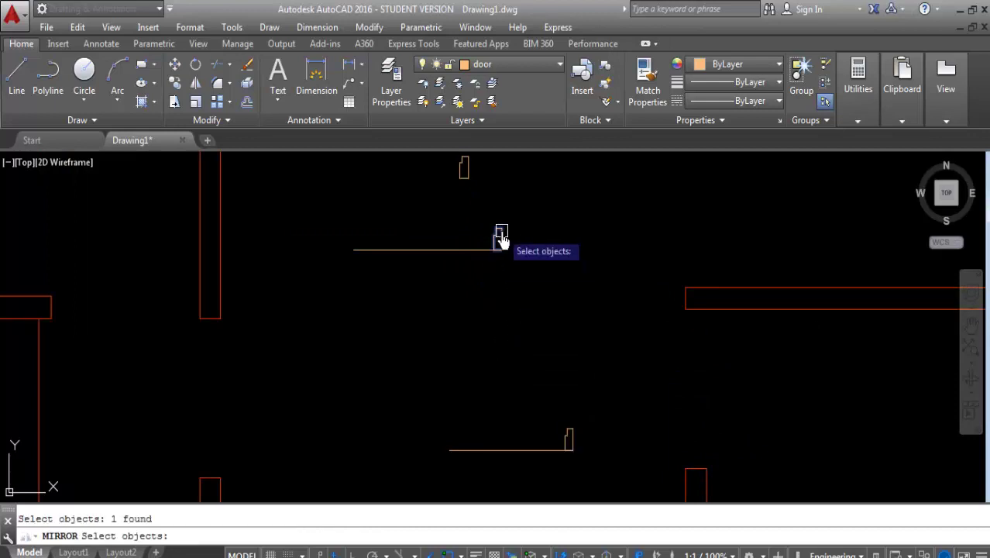
key("Return")
left_click(428, 251)
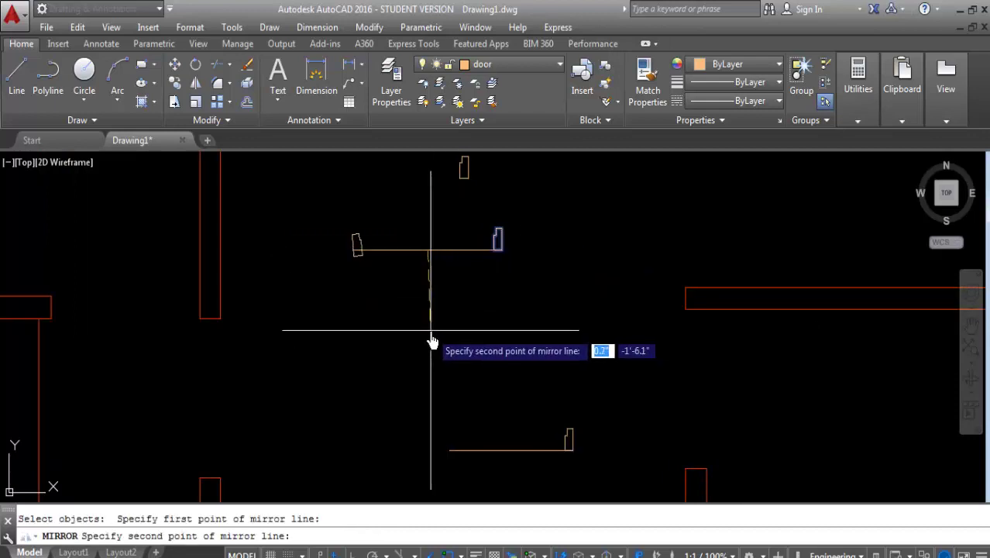
key("F8")
left_click(442, 344)
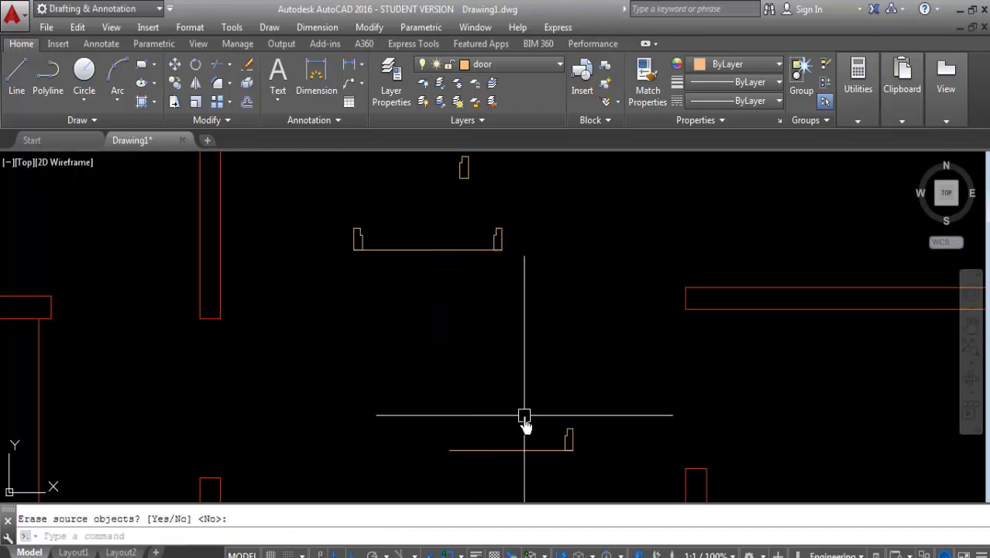
key("Return")
key("Return")
key("Return")
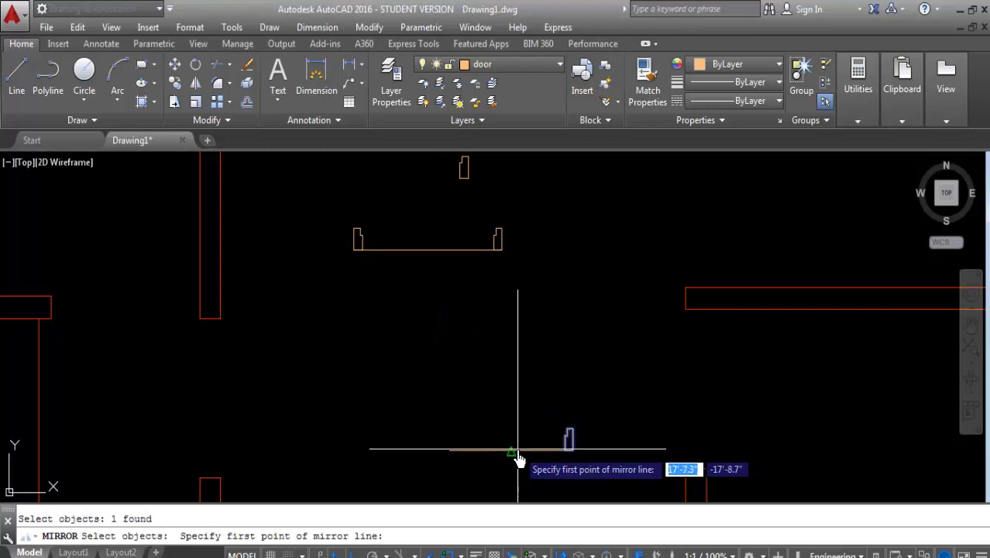
left_click(514, 450)
left_click(515, 341)
key("Return")
Erase the horizontal lines joining each jamb pair at both doors
left_click(458, 231)
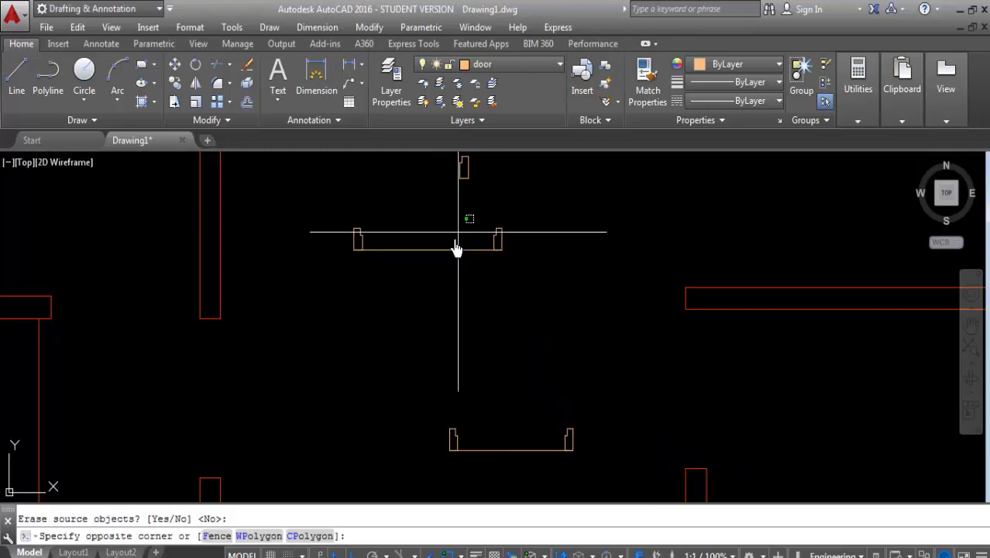
left_click(445, 267)
key("Delete")
left_click(526, 438)
left_click(520, 463)
key("Delete")
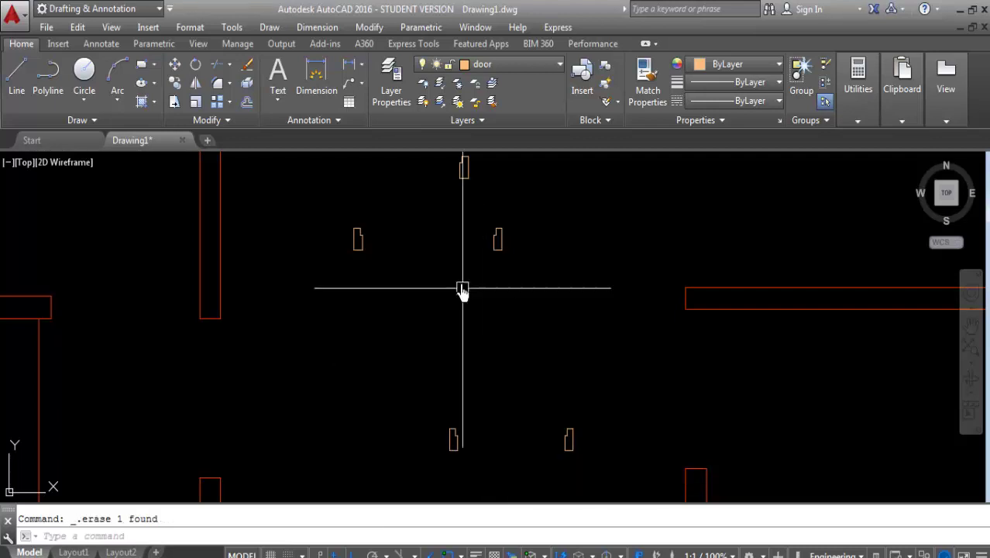
scroll(500, 291, "down", 2)
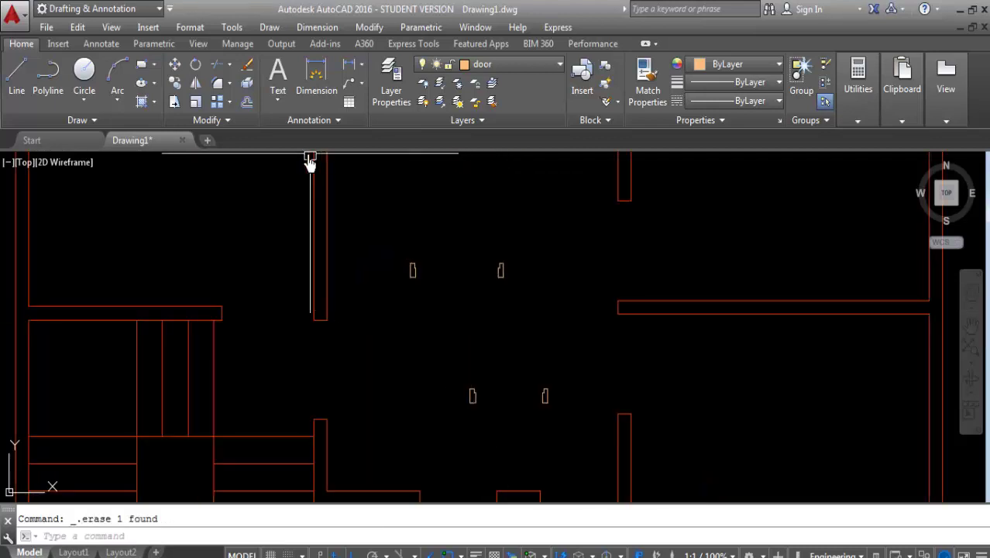
Draw a 1.5 by 2'9 door-leaf rectangle from the right jamb corner
left_click(142, 66)
scroll(465, 264, "up", 5)
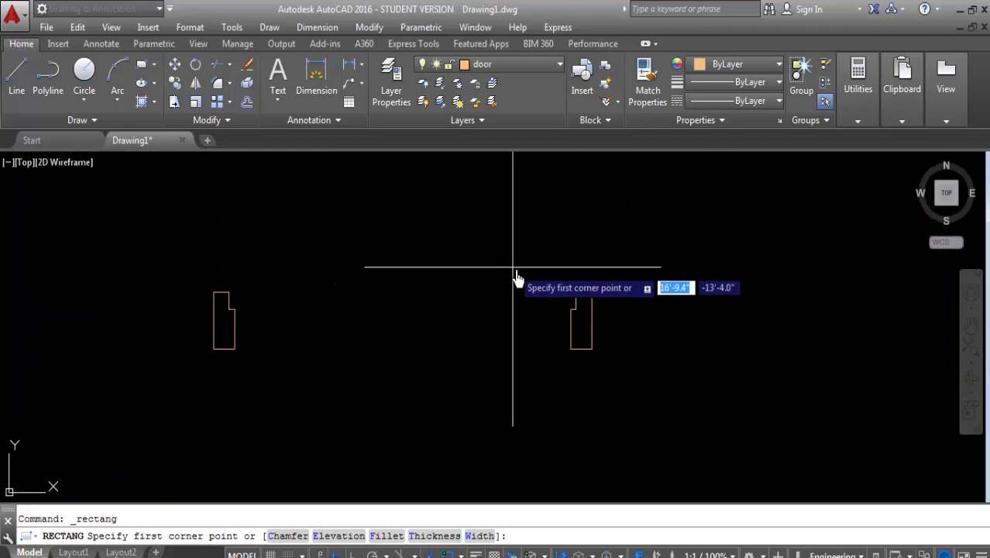
left_click(578, 294)
right_click(473, 184)
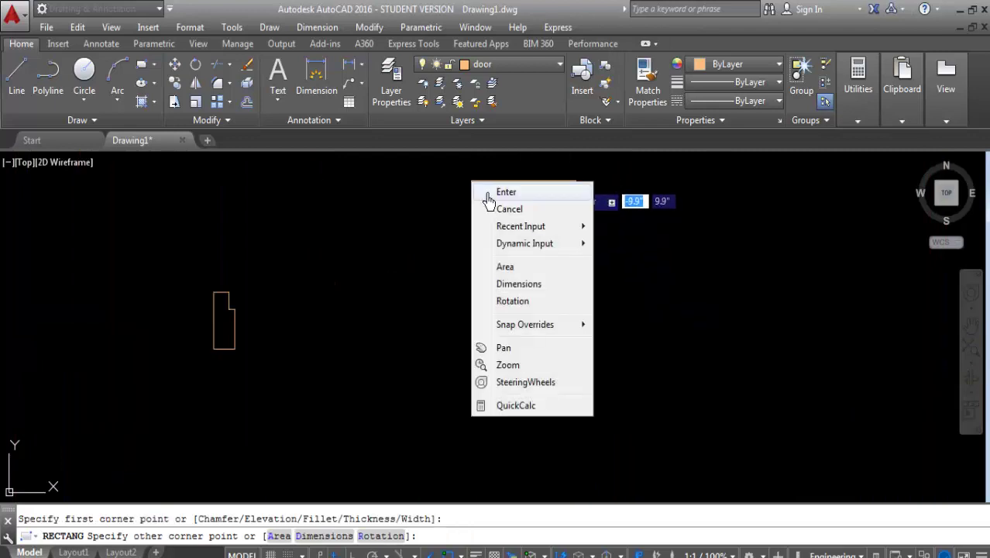
left_click(518, 284)
key("Return")
type("2'9")
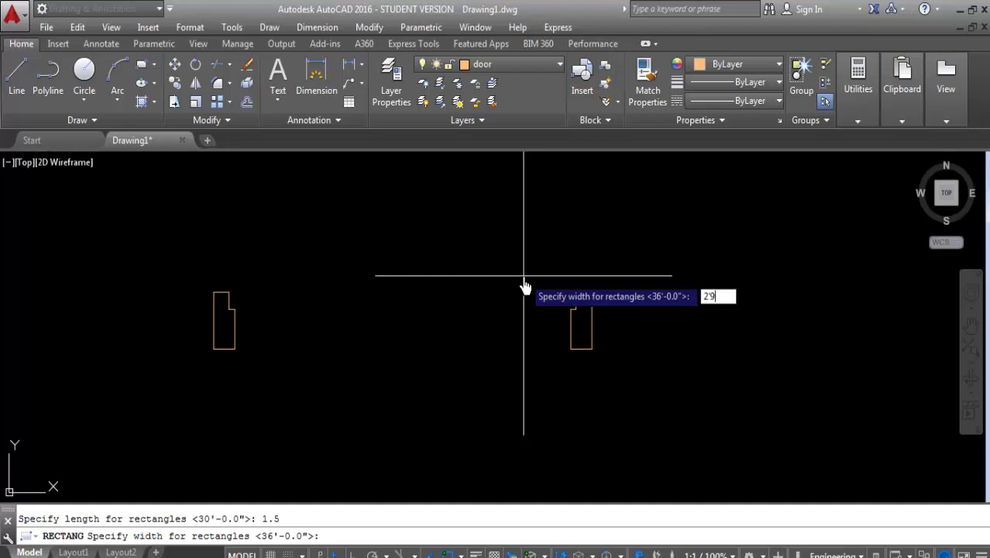
key("Return")
left_click(414, 298)
scroll(422, 357, "down", 2)
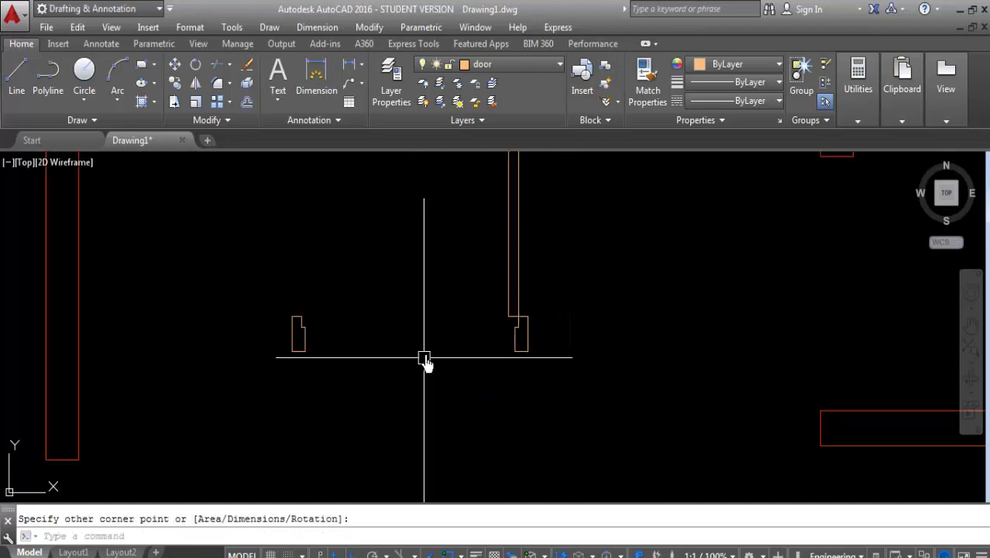
scroll(426, 345, "down", 1)
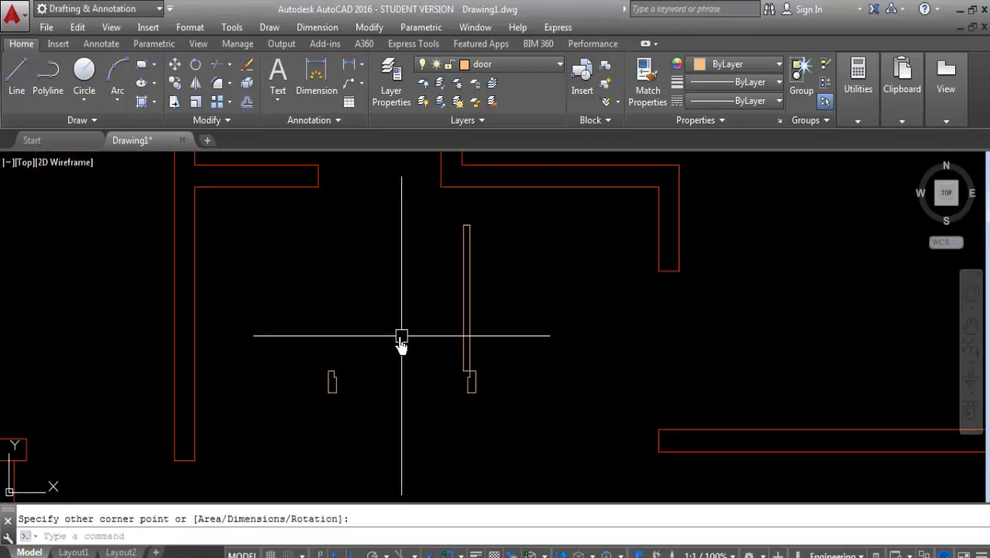
left_click(120, 109)
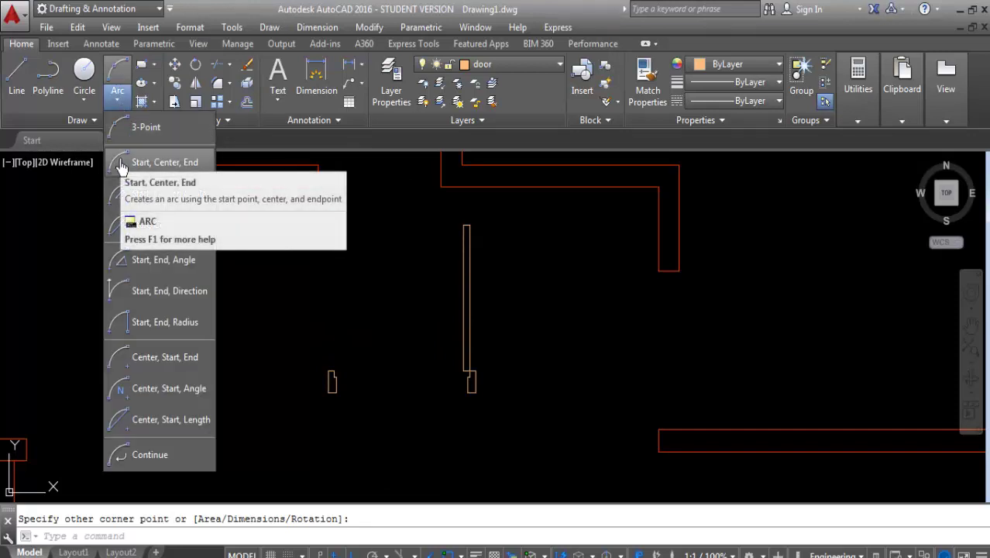
mouse_move(162, 162)
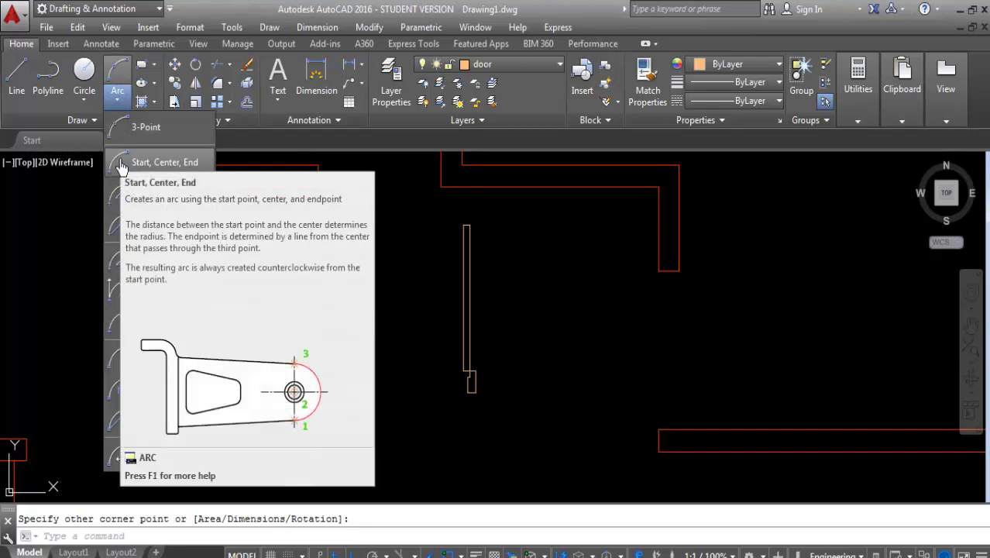
Draw the first door's quarter-circle swing arc by start, center and end
left_click(121, 164)
scroll(485, 228, "up", 2)
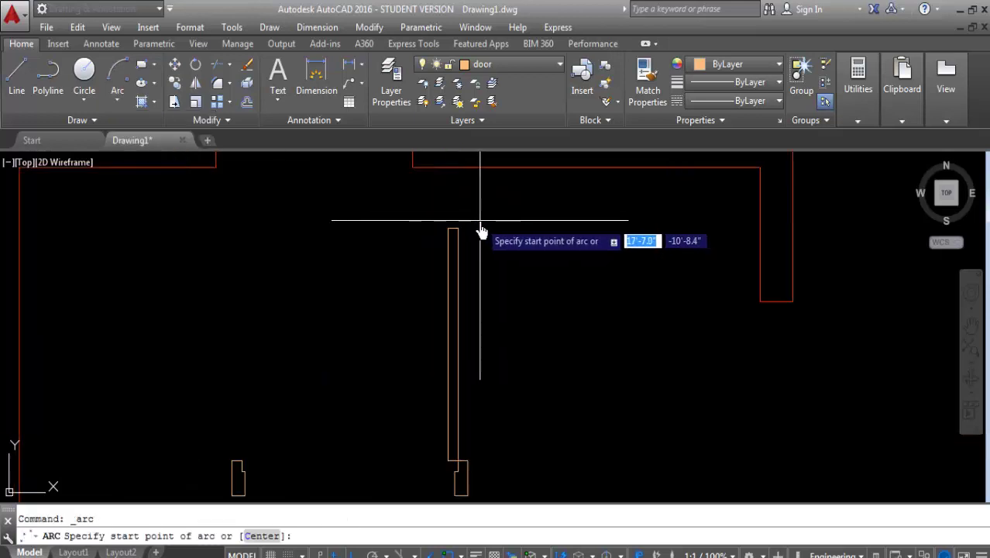
left_click(453, 230)
scroll(502, 206, "down", 2)
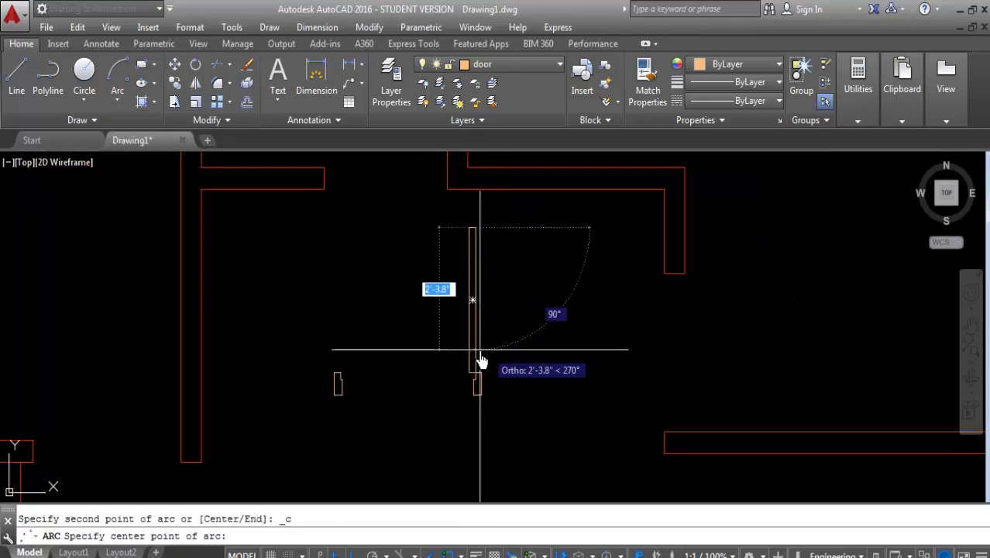
scroll(476, 364, "up", 2)
left_click(475, 382)
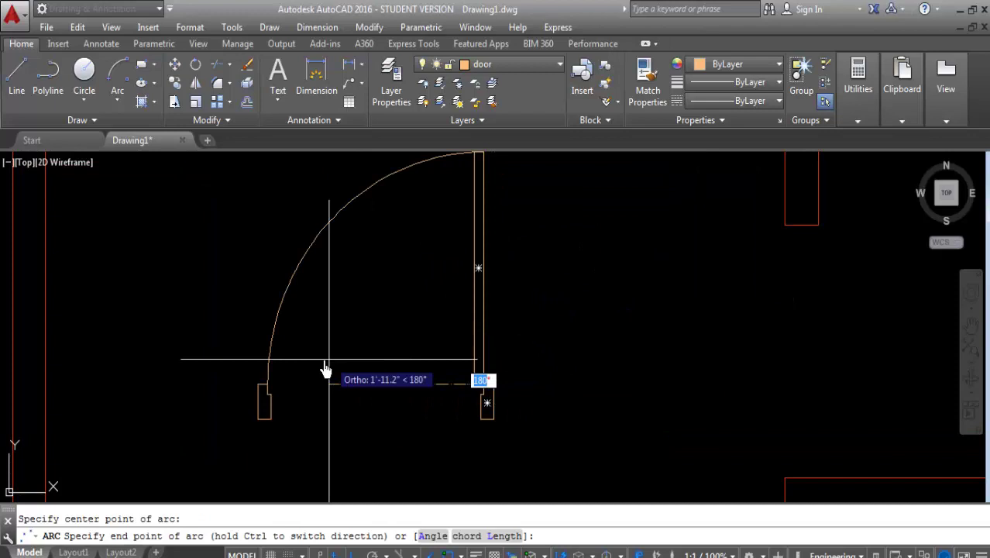
left_click(272, 395)
scroll(342, 310, "down", 3)
scroll(371, 371, "down", 1)
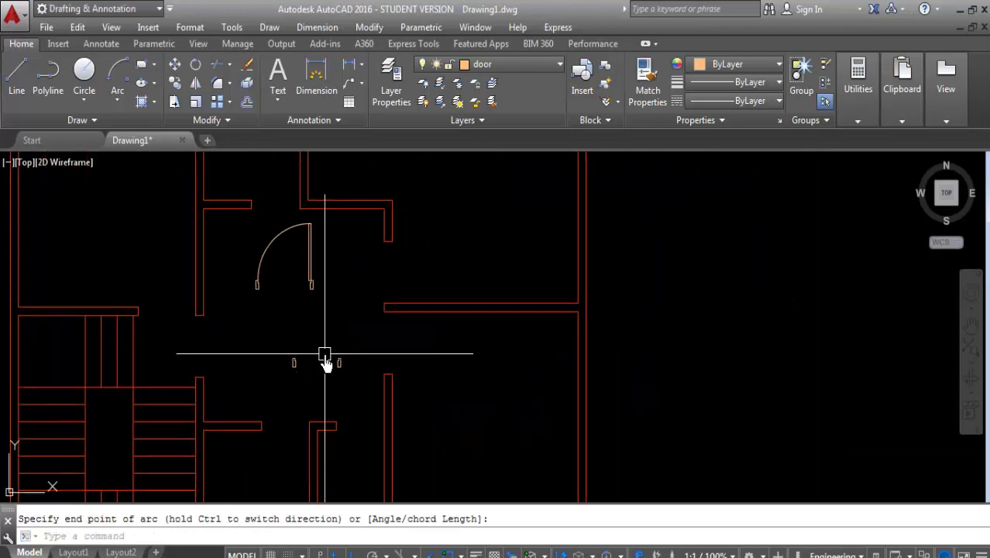
scroll(331, 377, "up", 4)
type("RE")
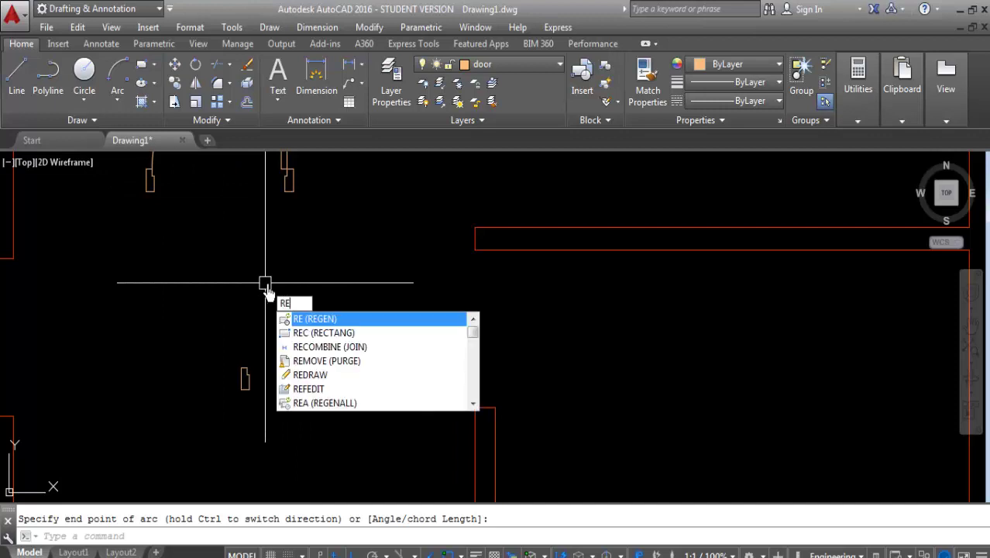
Draw a 1.5 by 2'3 leaf rectangle for the second door
type("c")
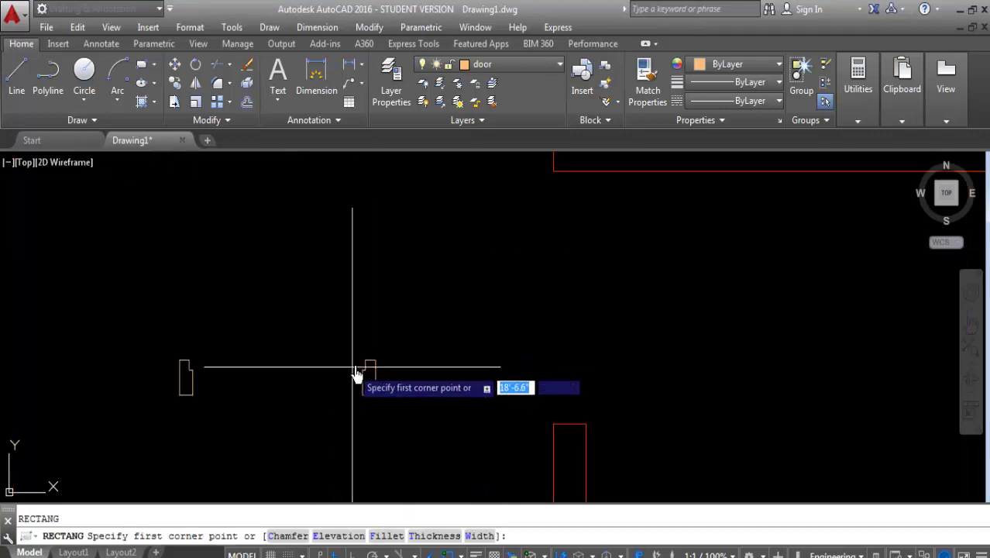
scroll(365, 358, "up", 2)
left_click(366, 361)
right_click(316, 207)
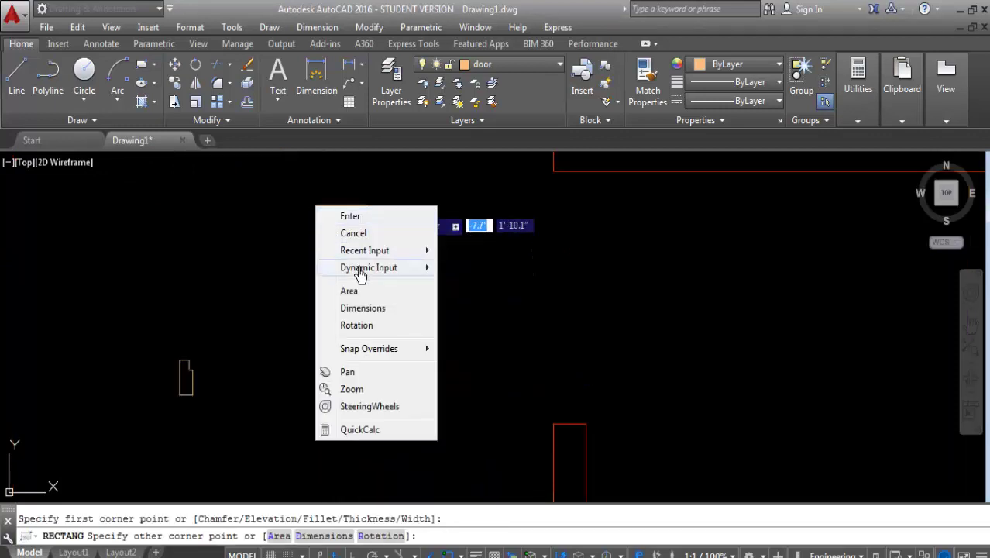
left_click(369, 309)
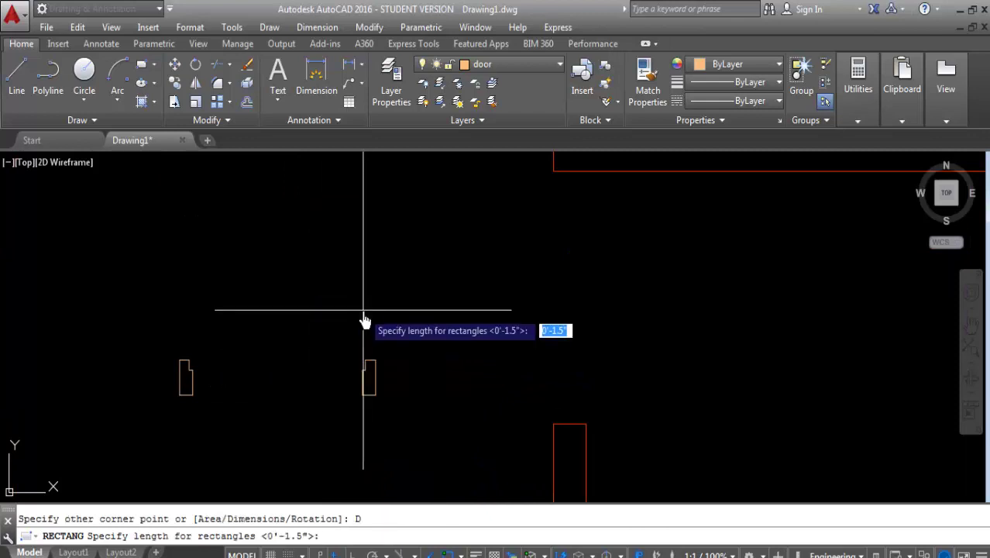
type("1.5")
key("Return")
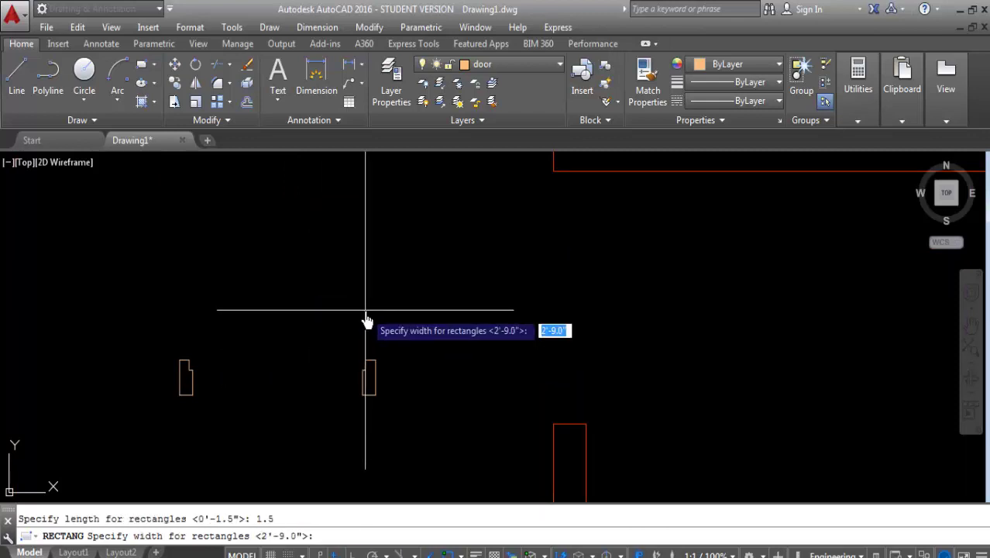
type("2'3")
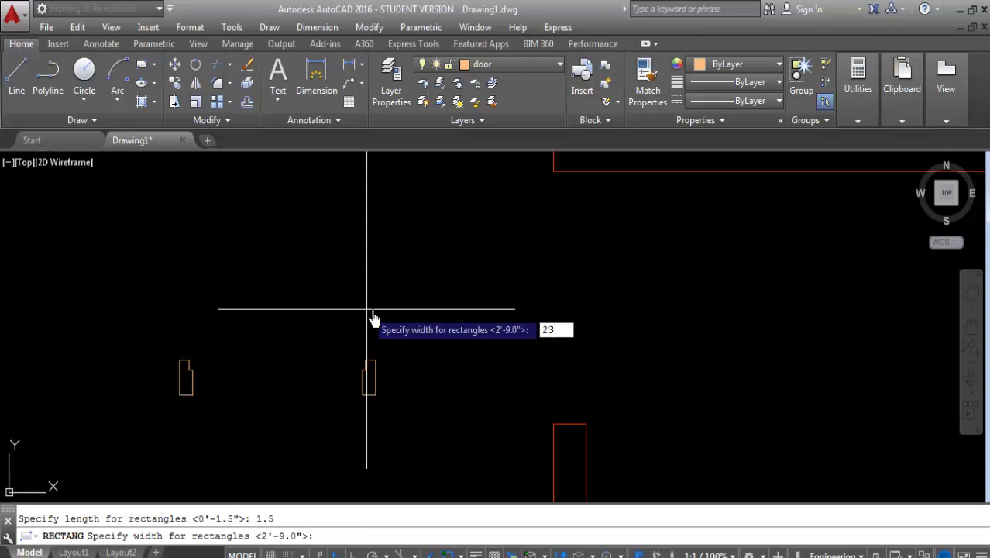
key("Return")
Add the second door's swing arc from the leaf top to the jamb
left_click(335, 319)
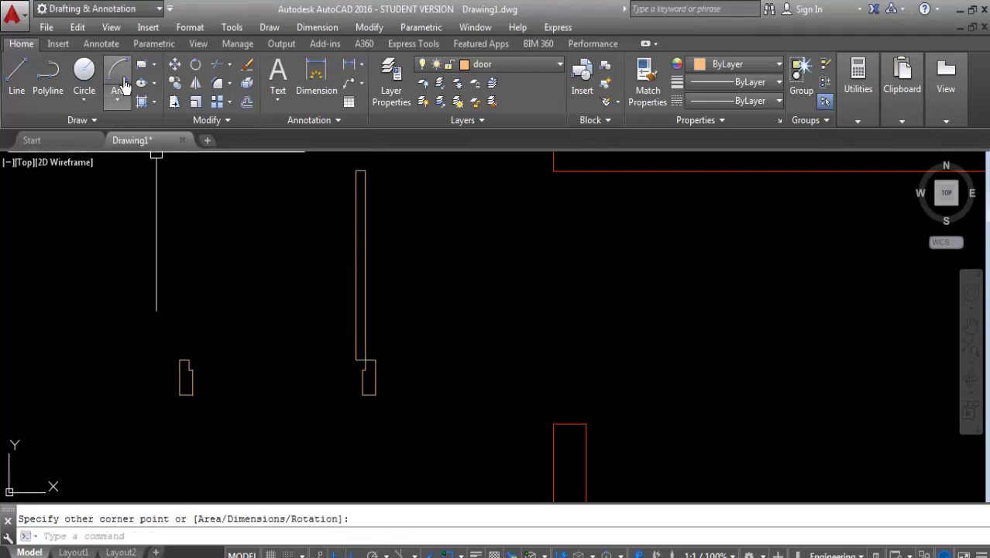
left_click(361, 172)
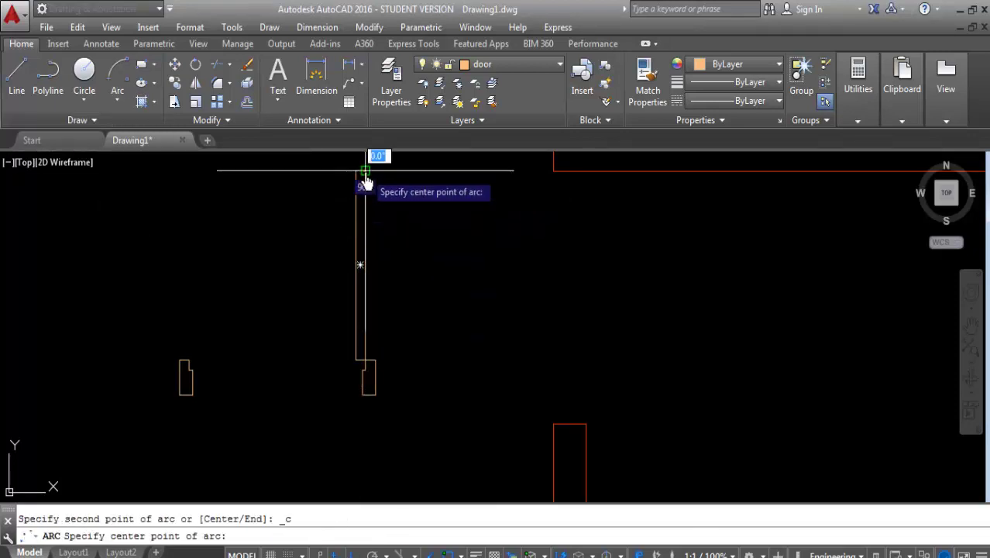
left_click(366, 370)
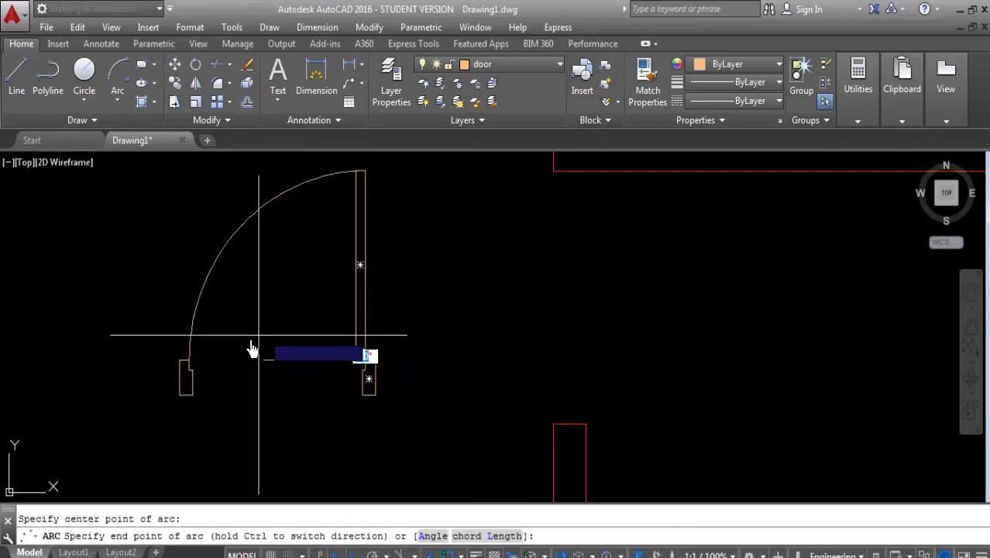
left_click(188, 371)
scroll(314, 447, "down", 2)
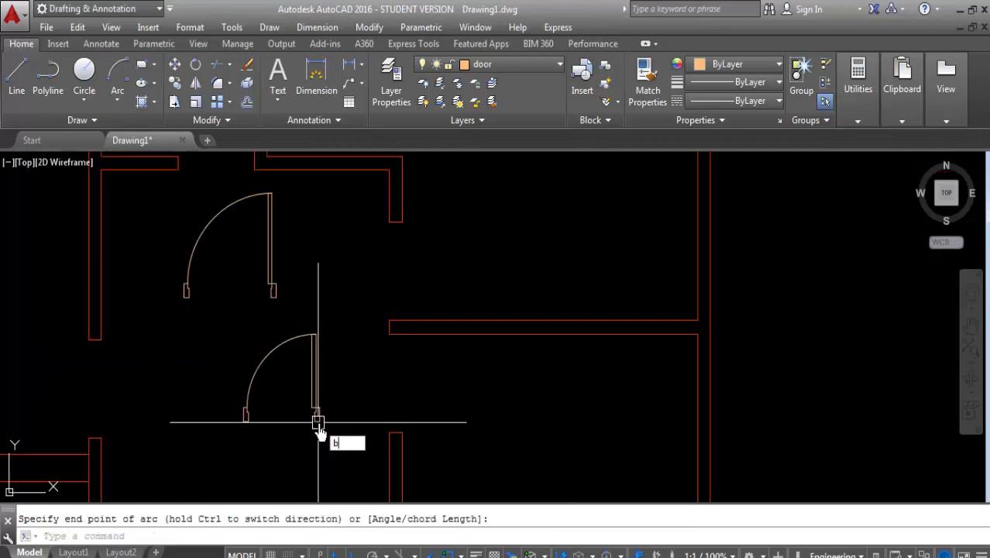
Save the upper door's four pieces as block door3 with a picked base point
key("Return")
type("door3")
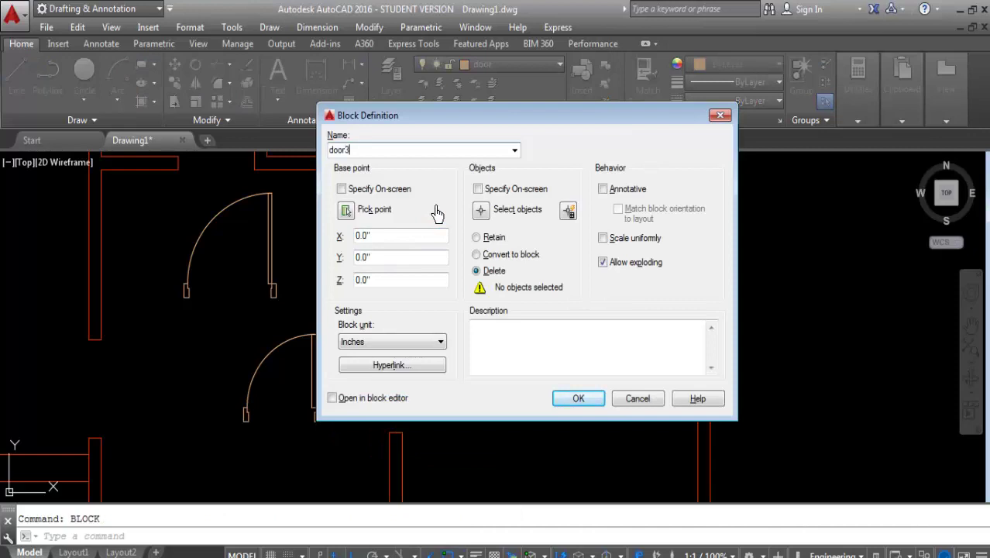
left_click(482, 210)
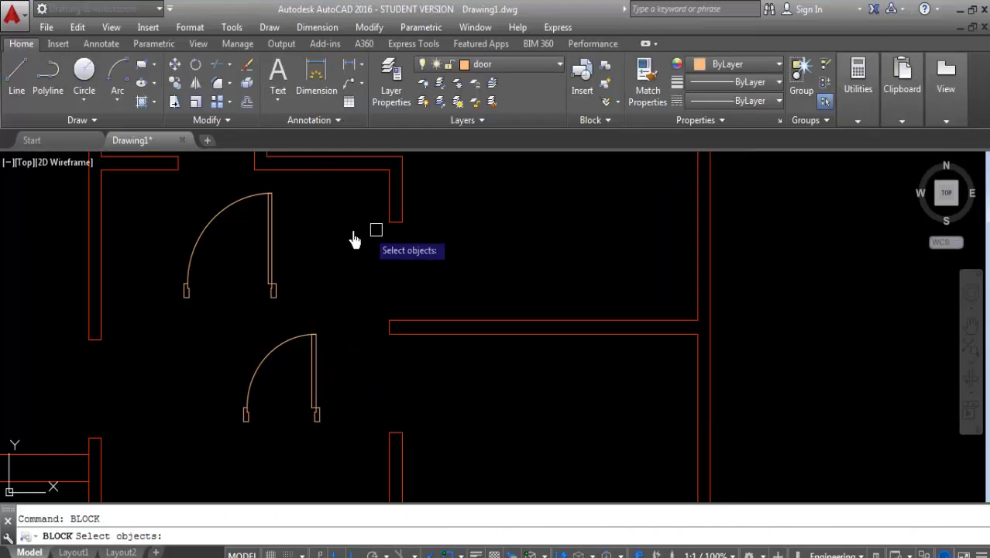
scroll(326, 213, "up", 2)
left_click(368, 231)
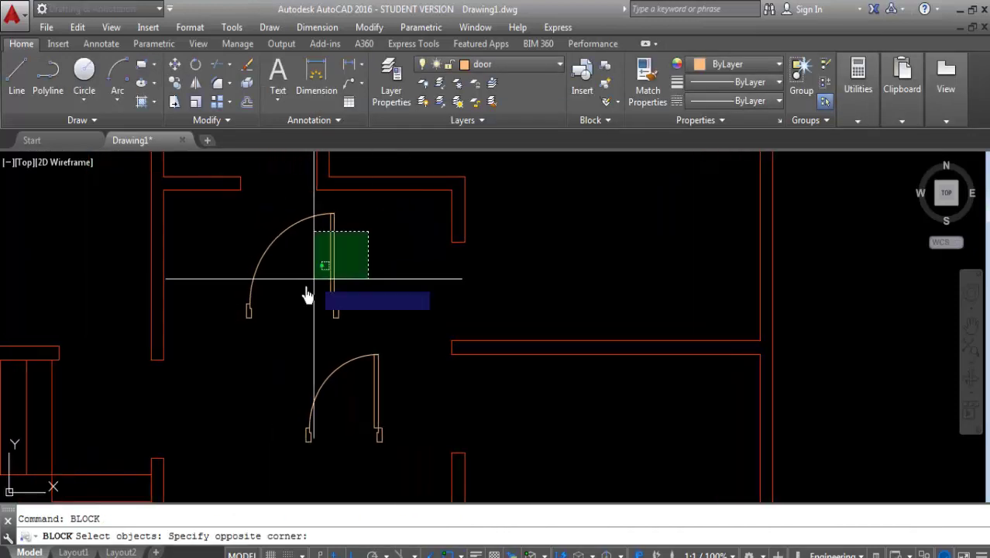
left_click(226, 335)
key("Return")
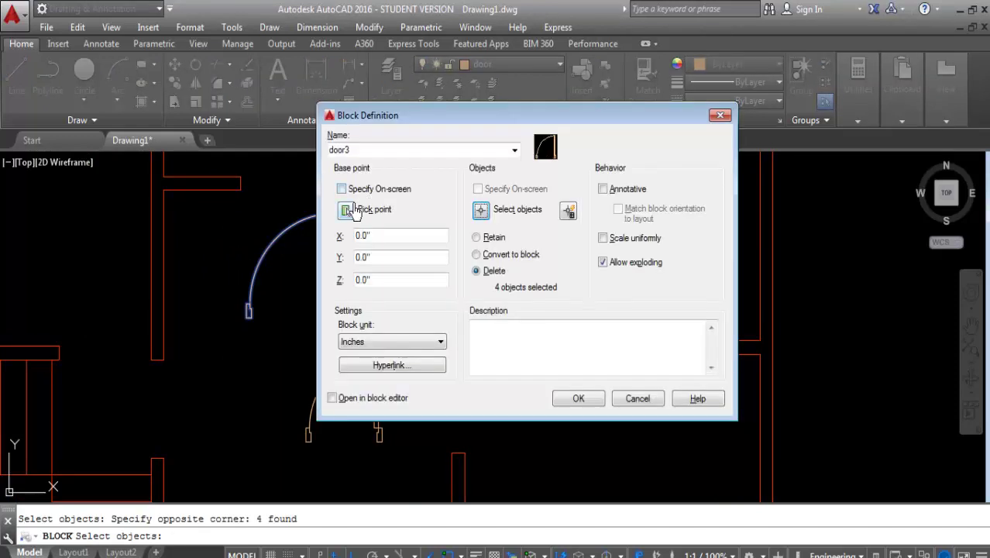
left_click(344, 206)
left_click(343, 317)
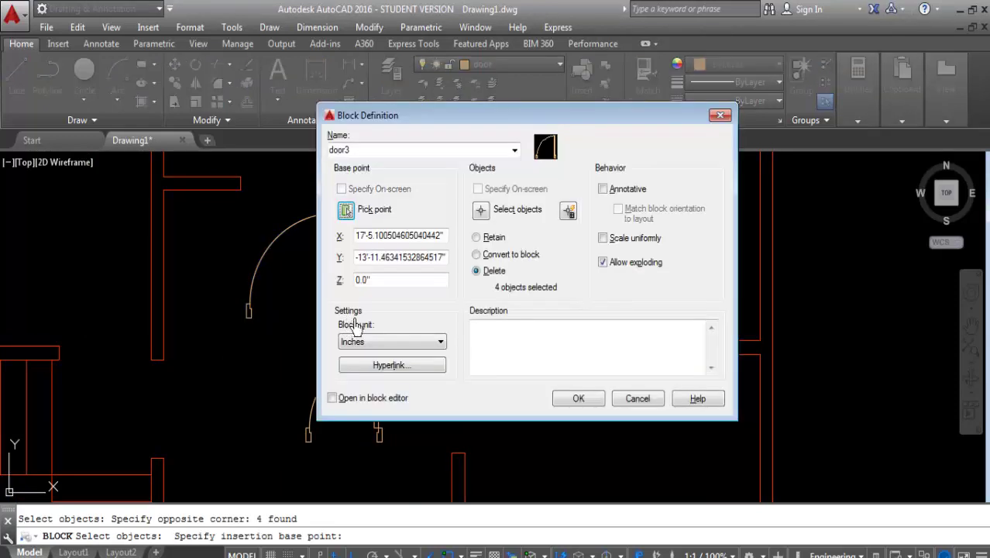
left_click(579, 399)
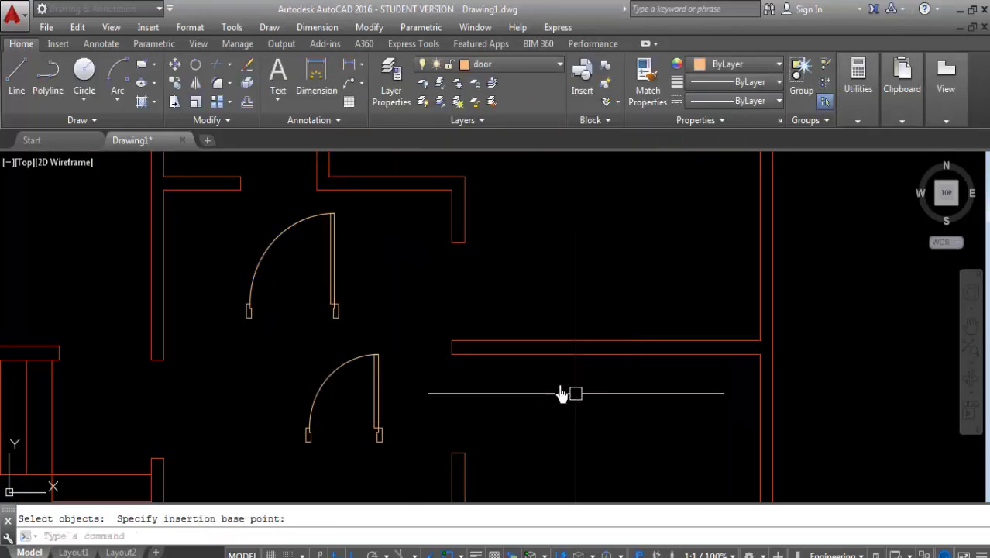
middle_click_drag(409, 338, 416, 311)
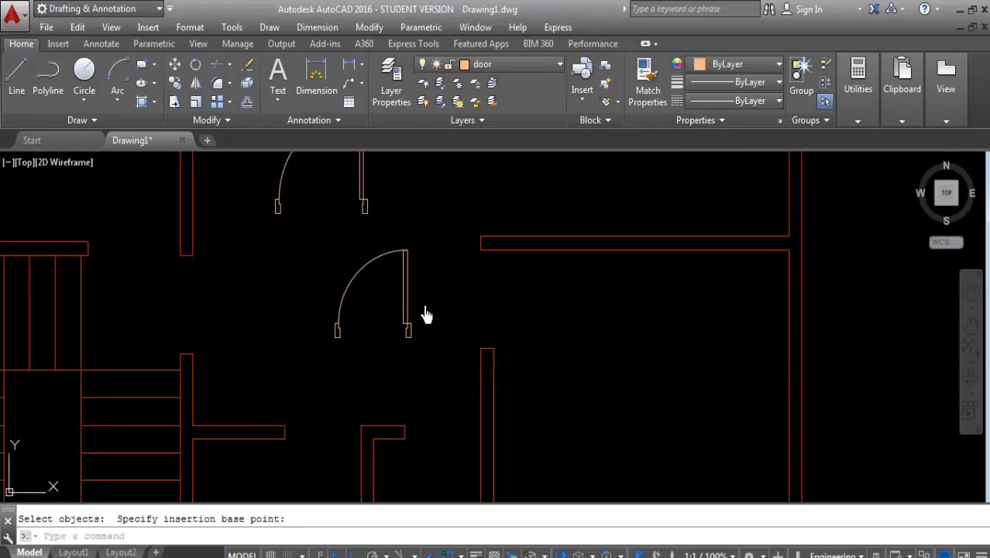
Save the lower door's four pieces as block door2, based at its corner
key("Return")
type("door2")
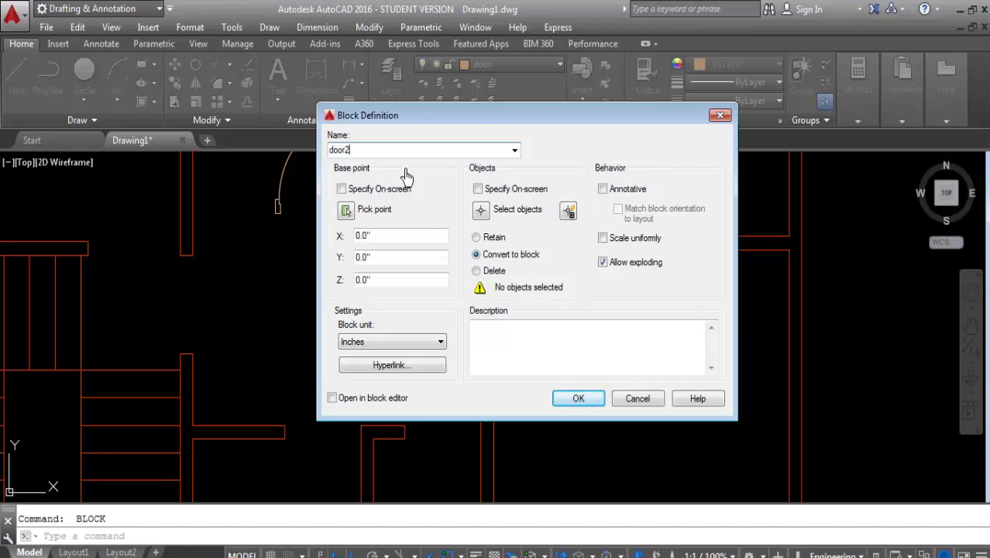
left_click(481, 210)
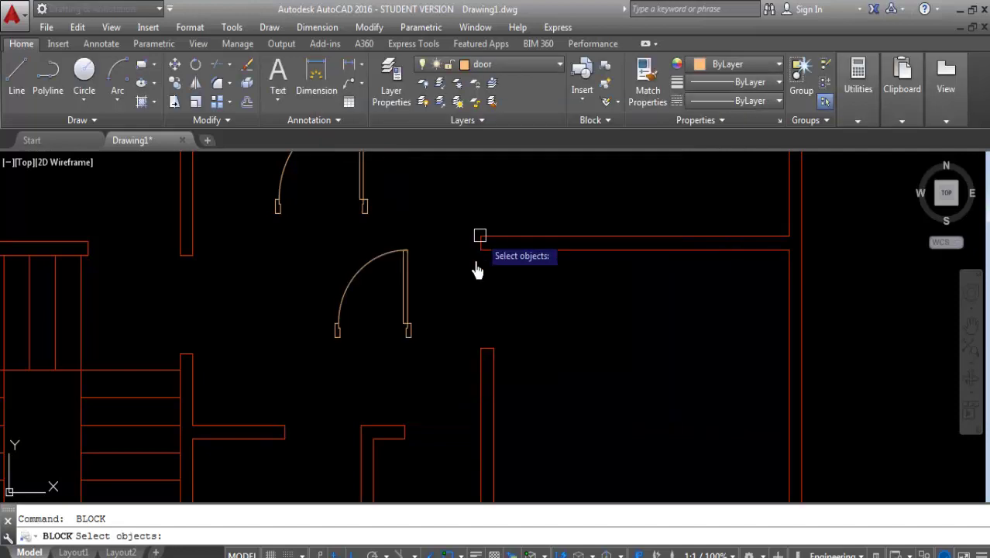
left_click(459, 238)
left_click(303, 376)
key("Return")
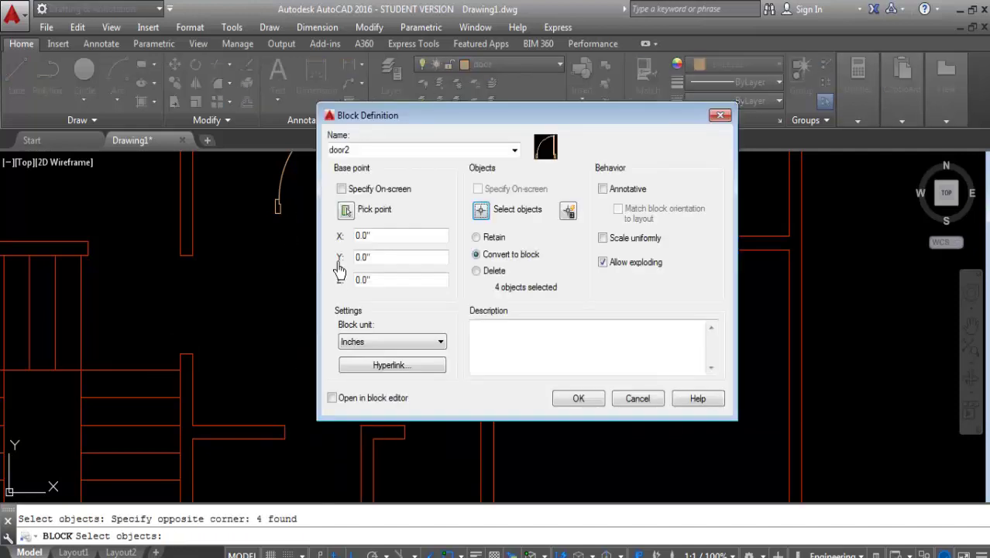
left_click(347, 211)
left_click(411, 345)
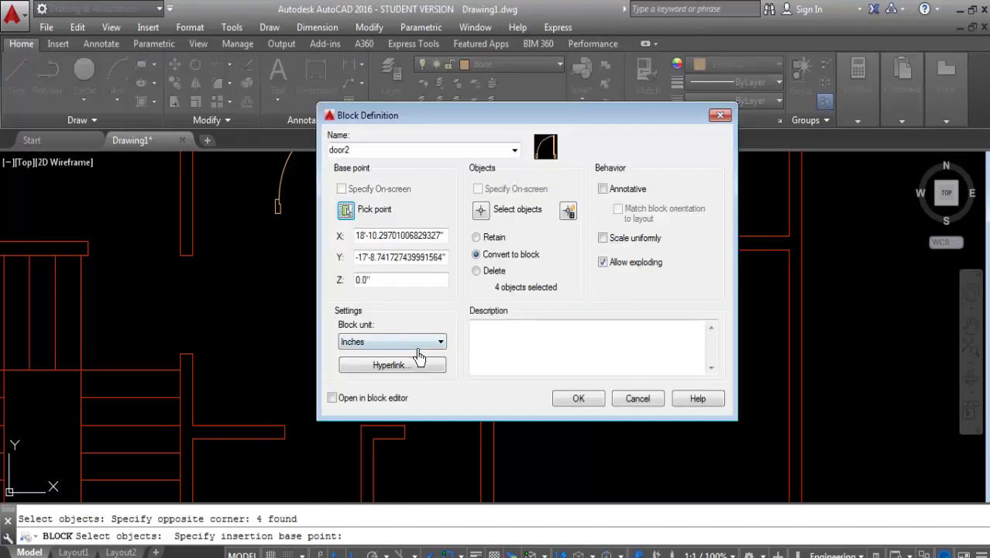
left_click(567, 399)
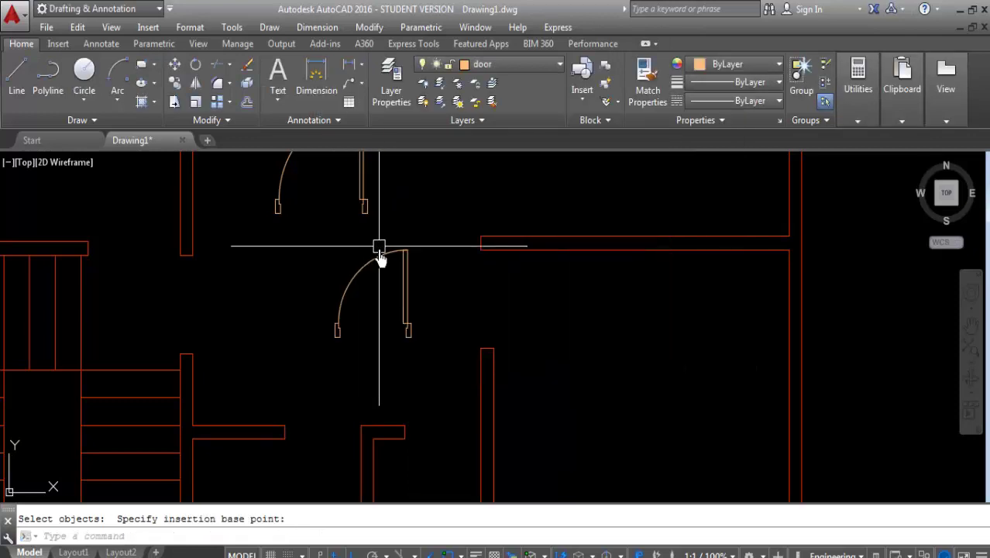
middle_click_drag(382, 293, 416, 336)
type("I")
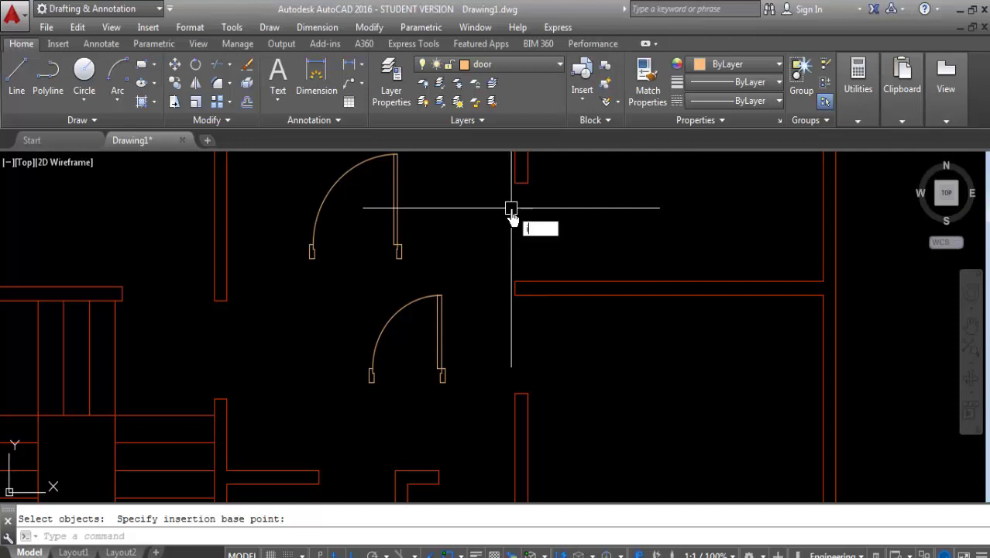
Insert a door3 block rotated -90° and pan to the right-side wall opening
type("N")
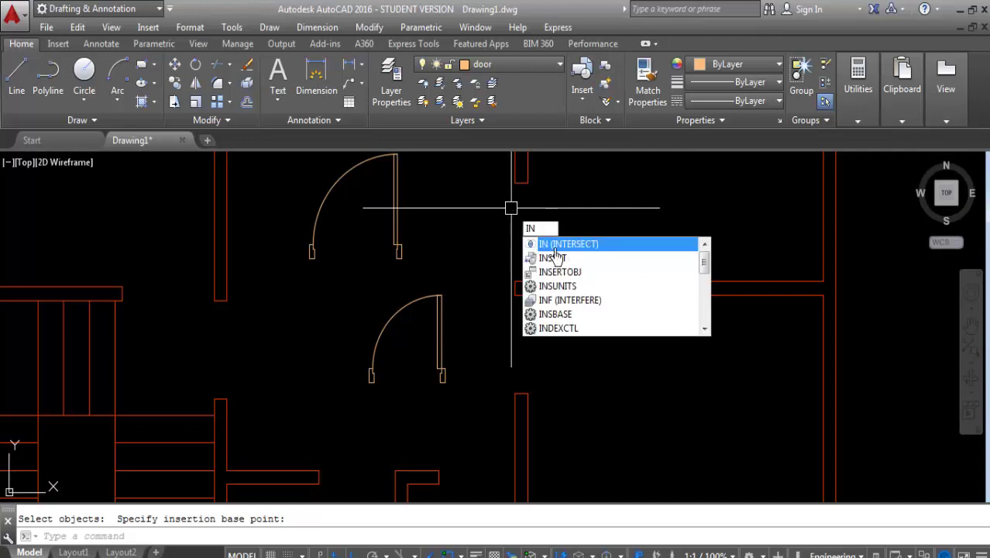
left_click(563, 265)
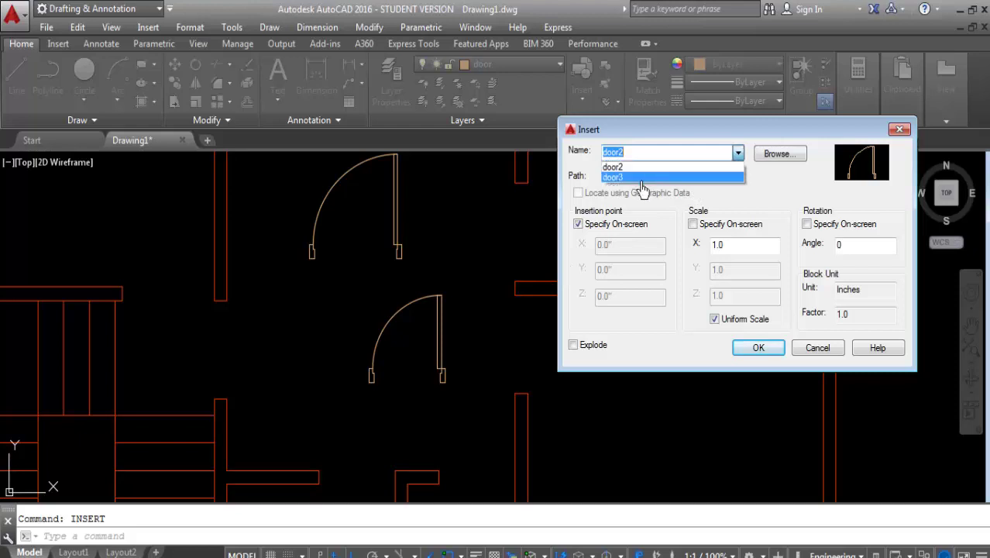
left_click(640, 172)
left_click(750, 350)
scroll(641, 389, "down", 1)
scroll(625, 387, "down", 2)
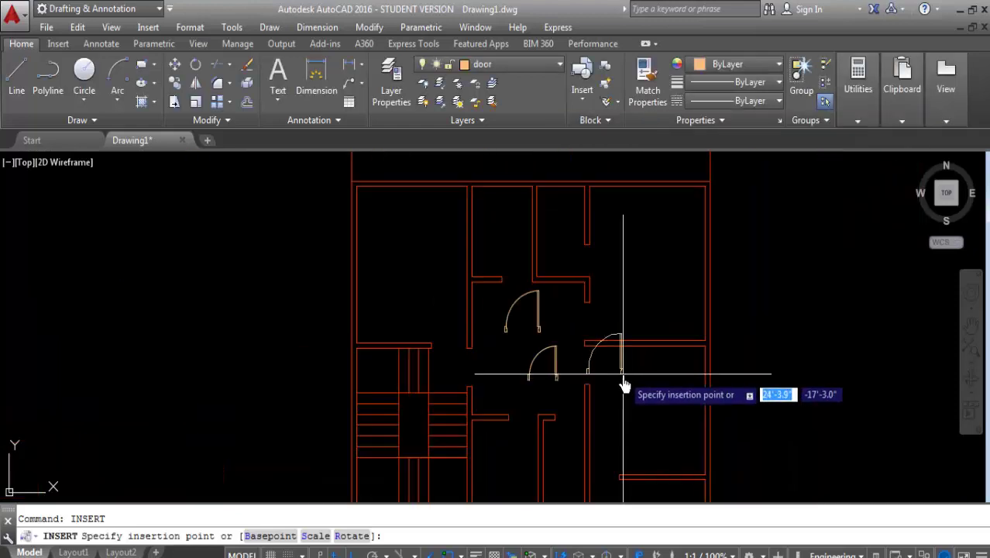
scroll(452, 358, "up", 2)
scroll(533, 361, "up", 3)
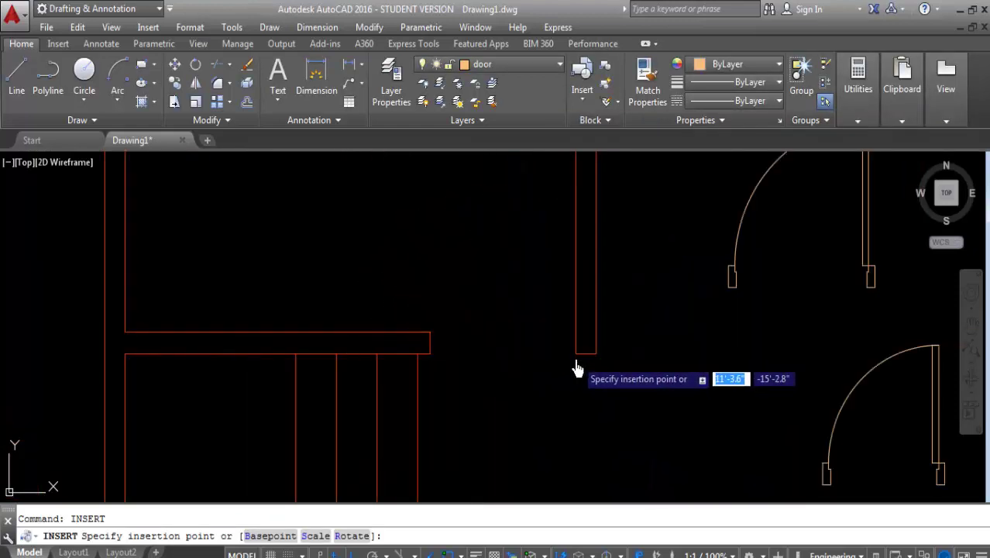
scroll(579, 358, "down", 4)
middle_click_drag(394, 332, 490, 358)
scroll(429, 349, "down", 2)
scroll(518, 332, "down", 2)
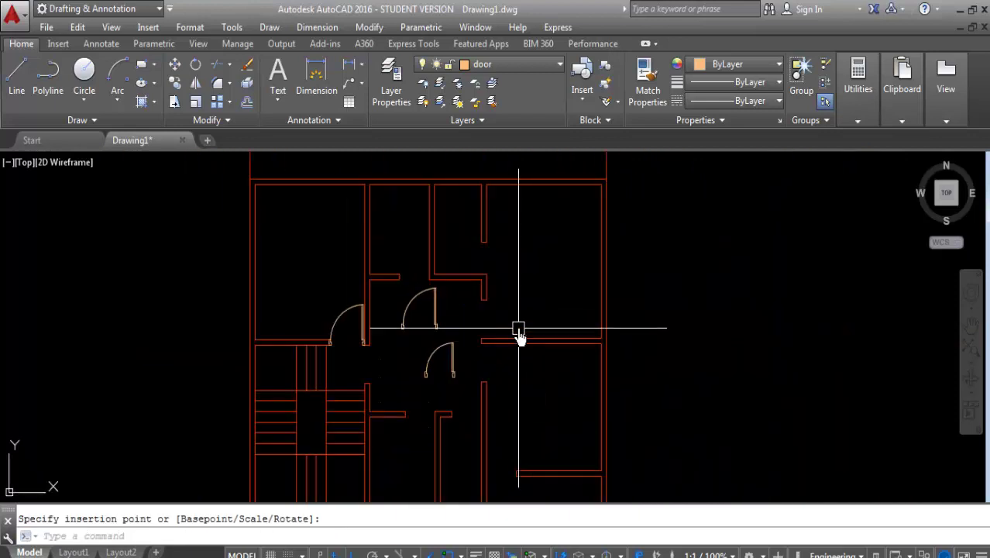
Cancel that placement and restart the door3 insertion at -90°
key("Escape")
key("Return")
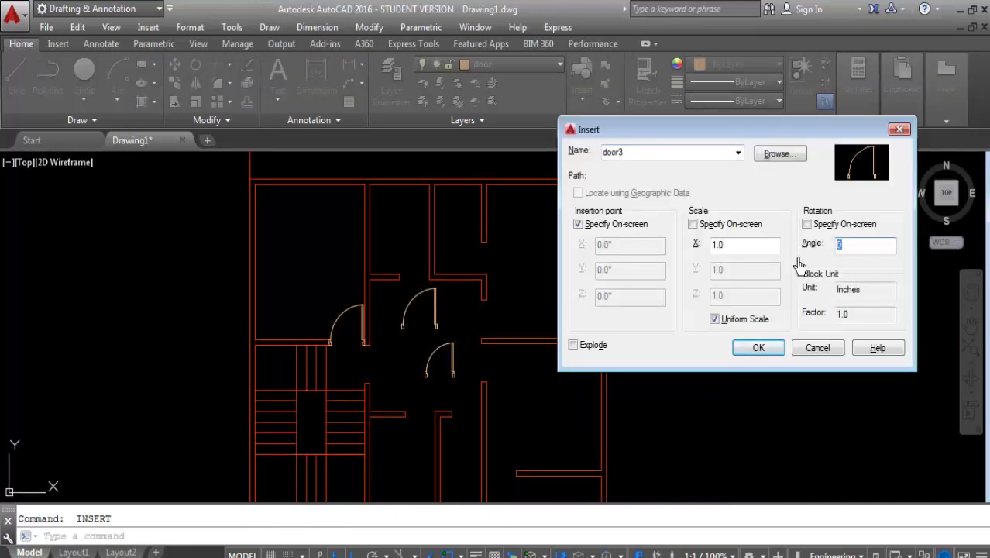
type("90")
left_click(758, 348)
scroll(473, 325, "up", 2)
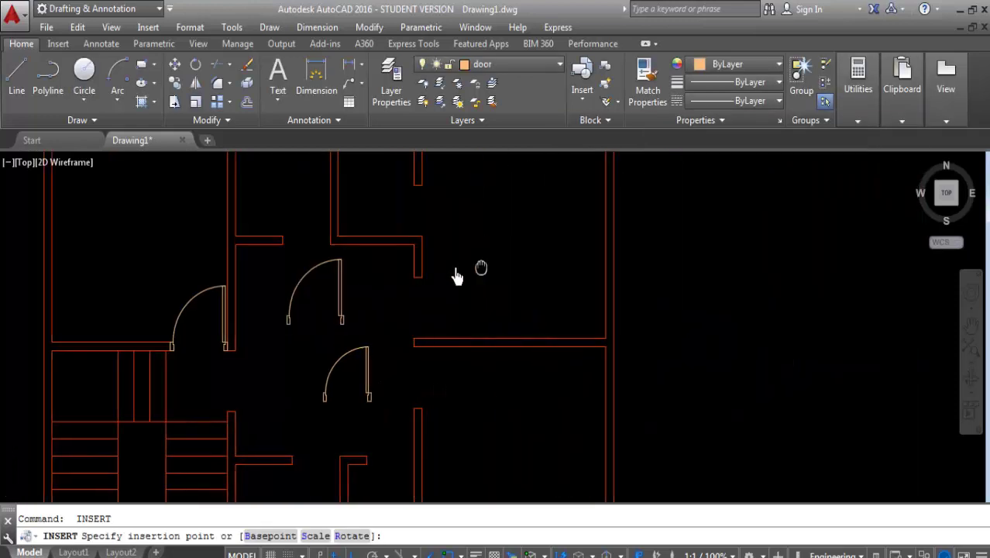
scroll(457, 276, "up", 2)
scroll(426, 249, "down", 2)
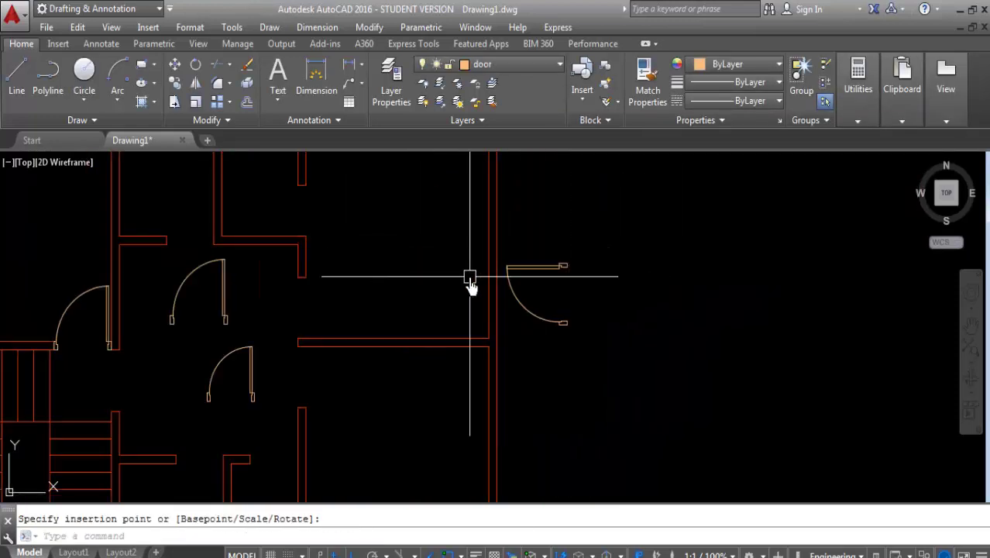
Repeat INSERT to place a second door3 copy rotated -90°
right_click(460, 233)
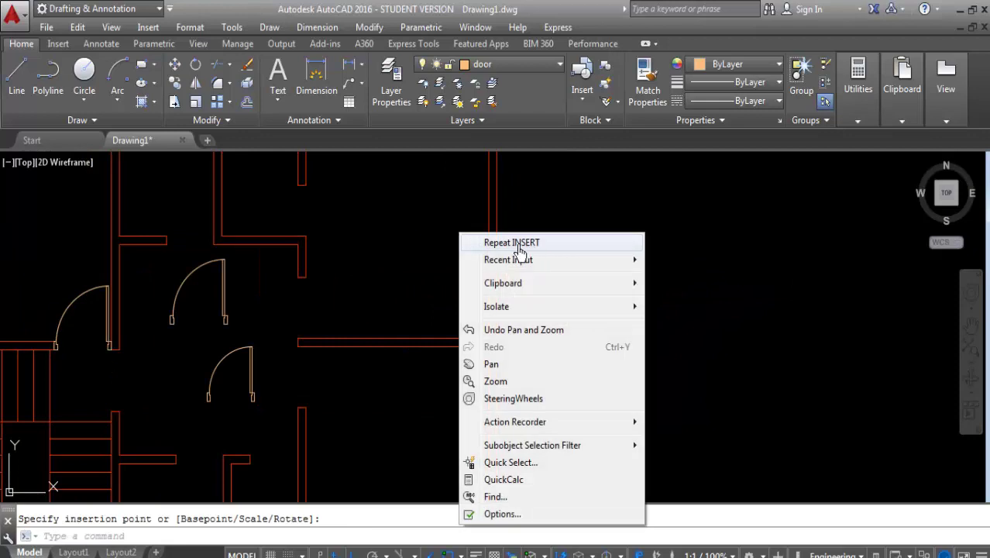
left_click(519, 246)
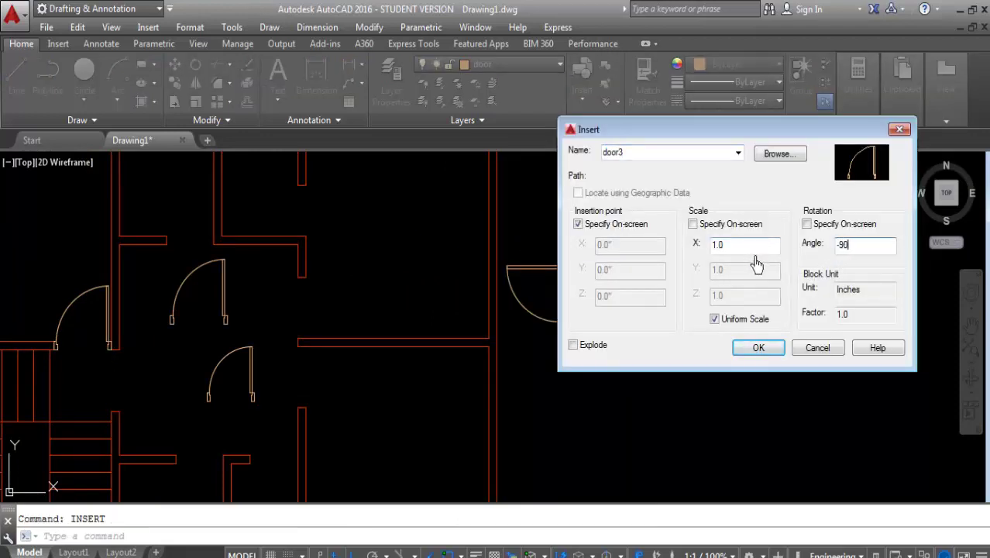
left_click(772, 357)
scroll(325, 340, "up", 2)
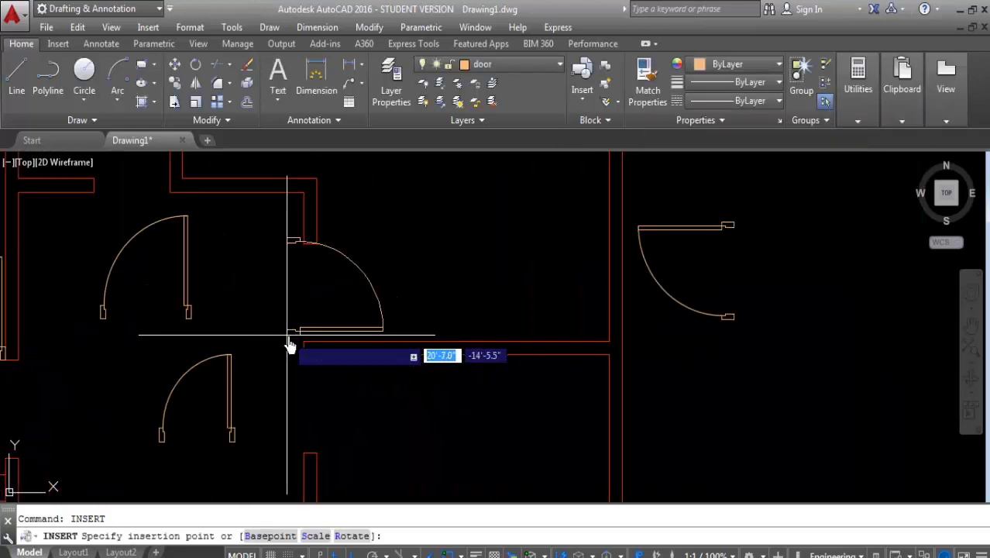
scroll(418, 314, "down", 3)
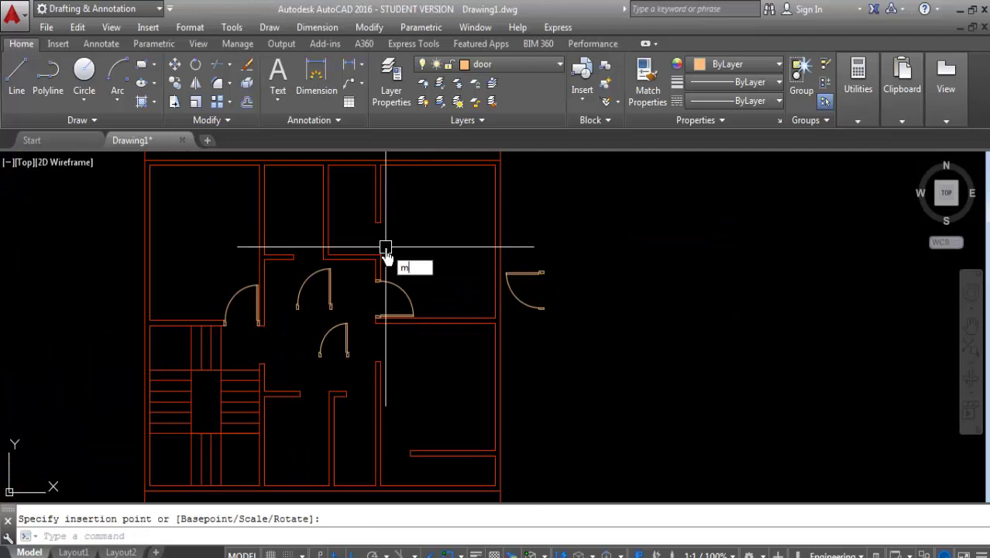
Mirror the central door3 into a double door, keeping the original
key("Return")
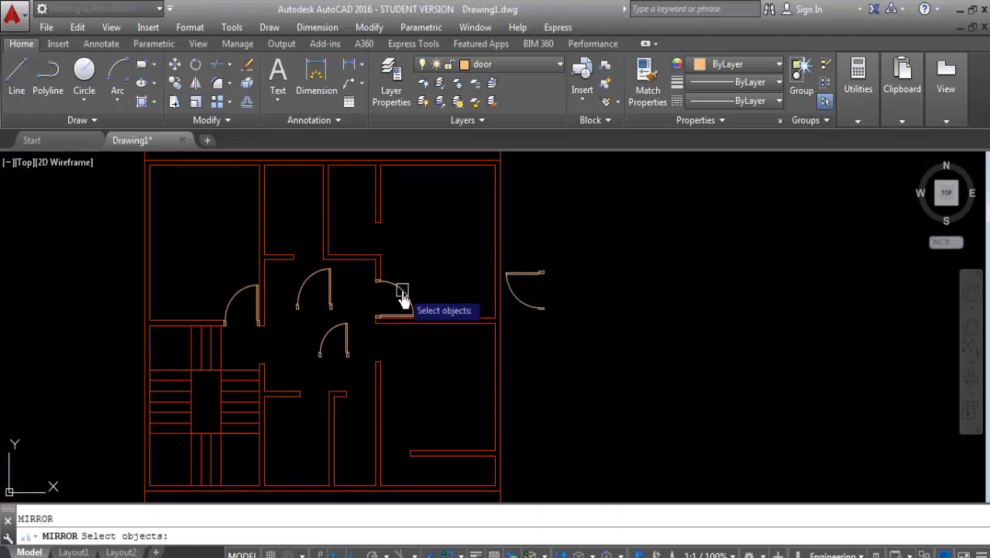
scroll(379, 320, "up", 2)
left_click(379, 317)
key("Return")
scroll(377, 328, "up", 1)
left_click(376, 327)
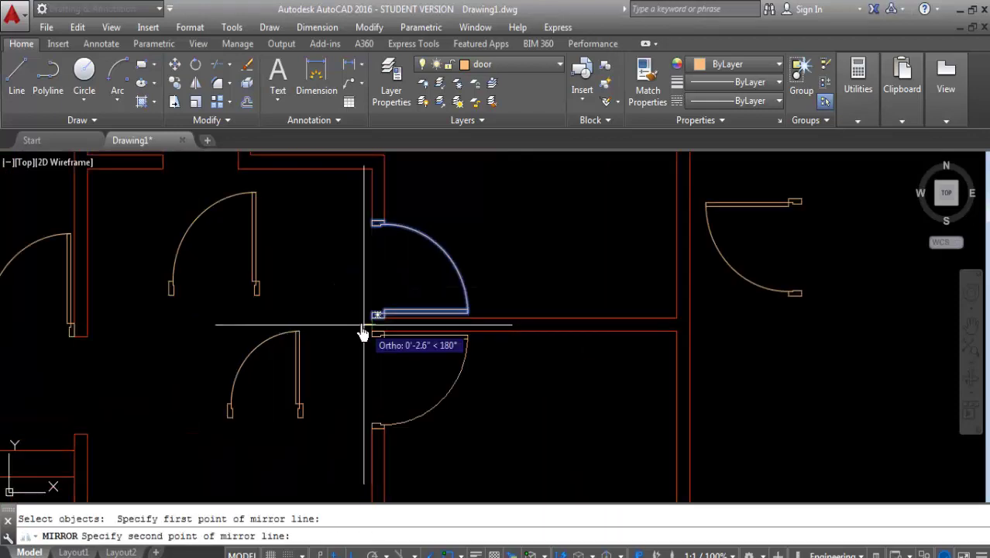
left_click(337, 323)
key("Return")
Delete the two misplaced left doors and the door outside the right wall
left_click_drag(310, 265, 236, 316)
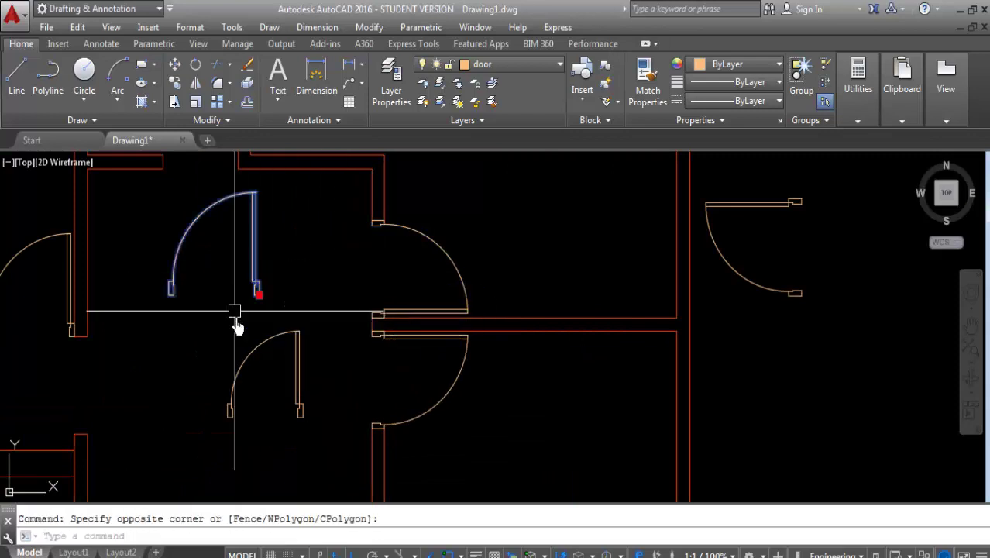
left_click_drag(310, 320, 276, 343)
key("Delete")
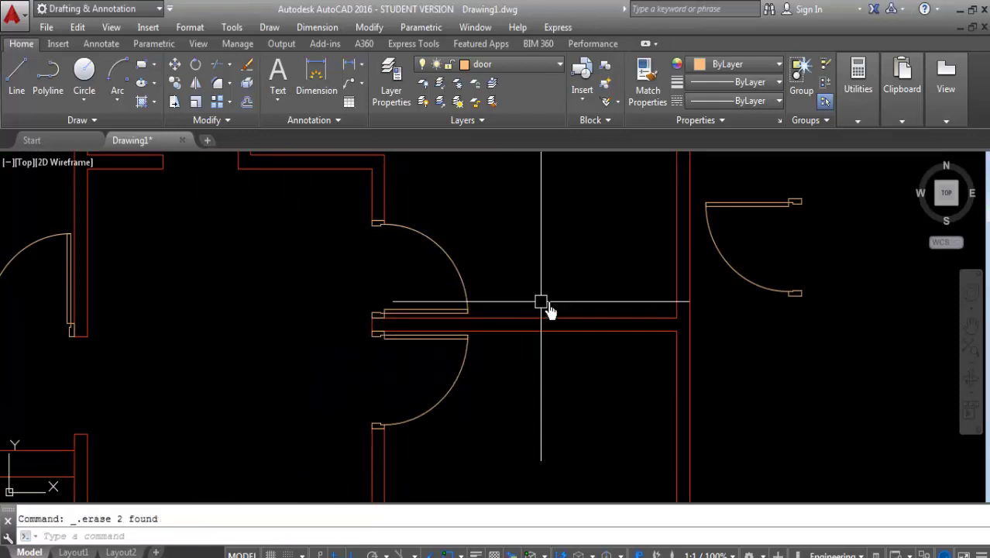
left_click_drag(884, 236, 760, 318)
key("Delete")
scroll(744, 321, "down", 1)
scroll(471, 320, "down", 2)
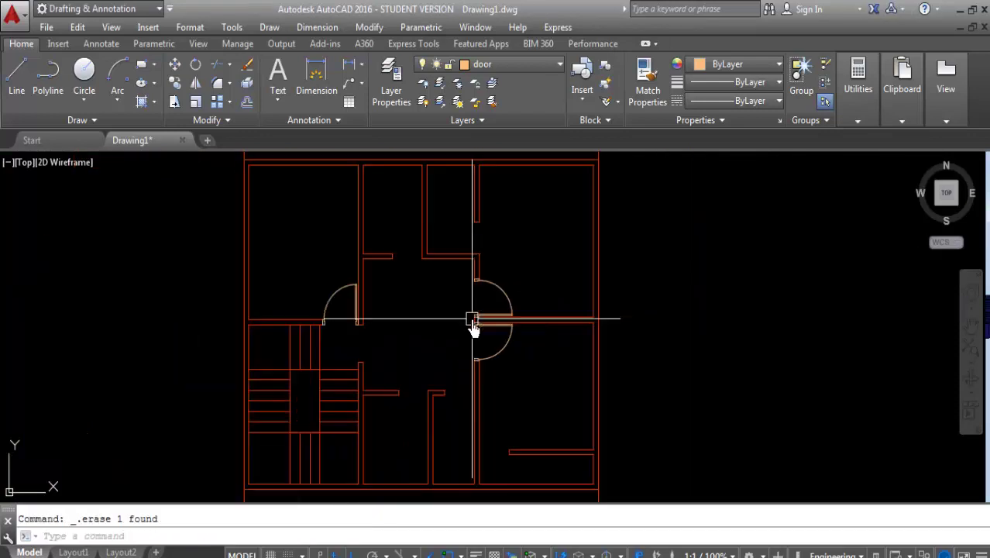
scroll(451, 324, "down", 1)
scroll(377, 332, "up", 2)
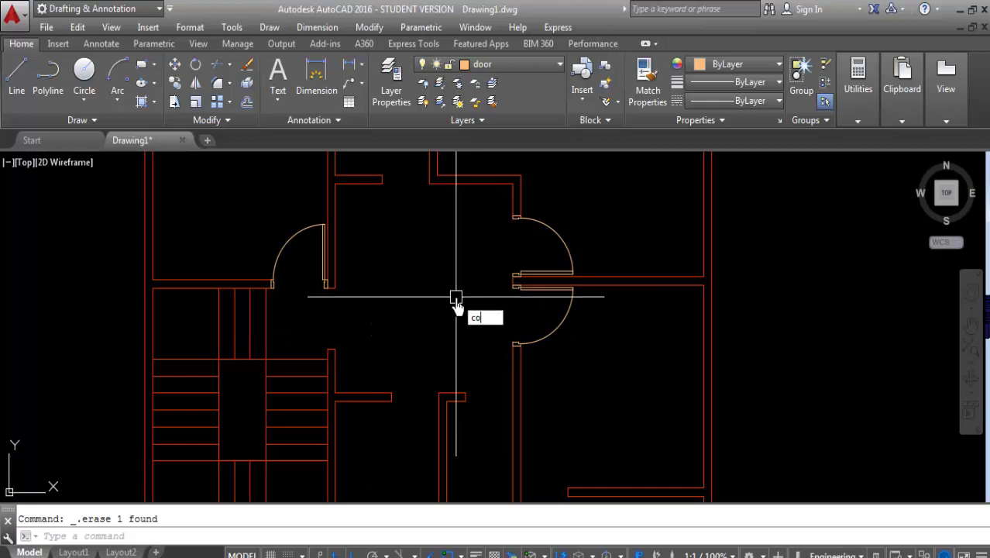
Copy the door from its hinge corner into the lower opening of the hall's left wall
key("Return")
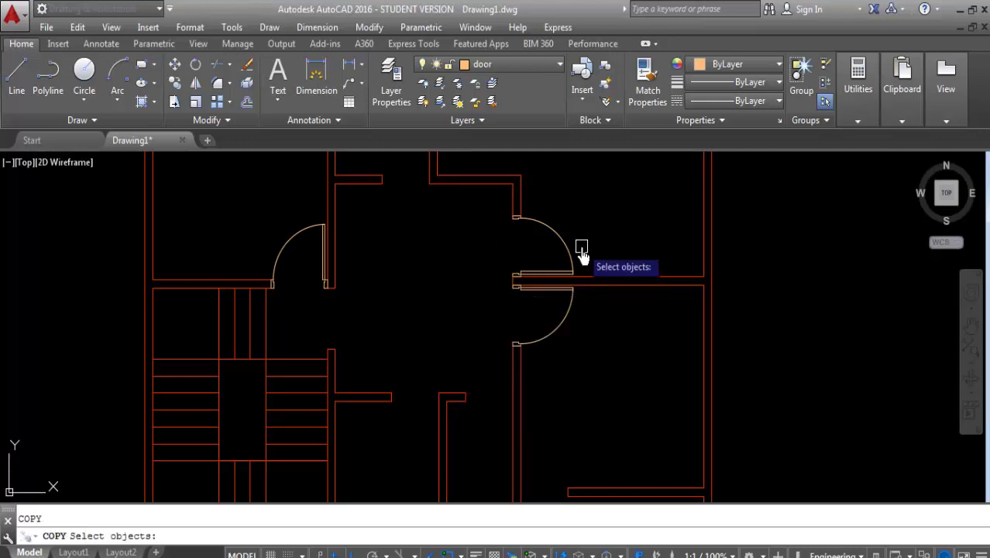
key("Return")
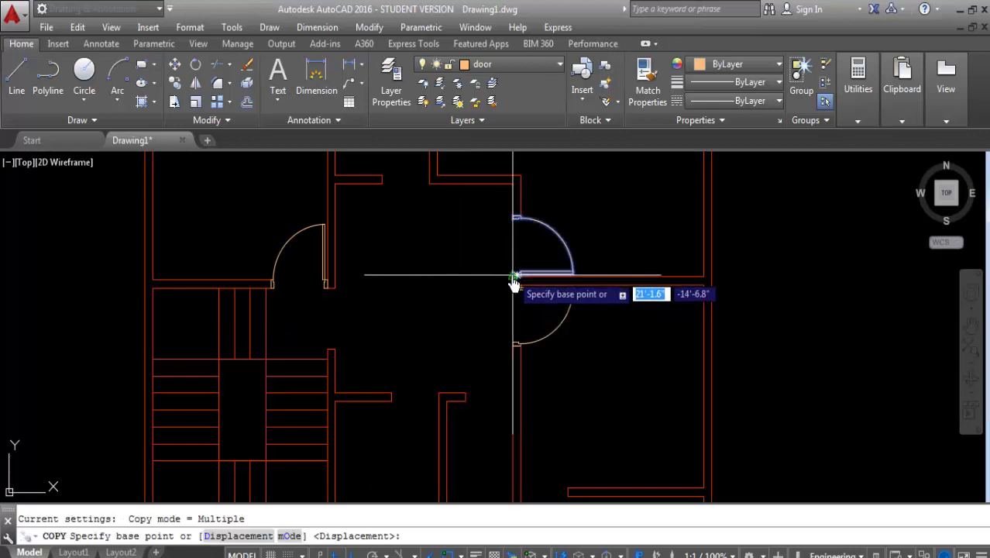
scroll(511, 288, "up", 2)
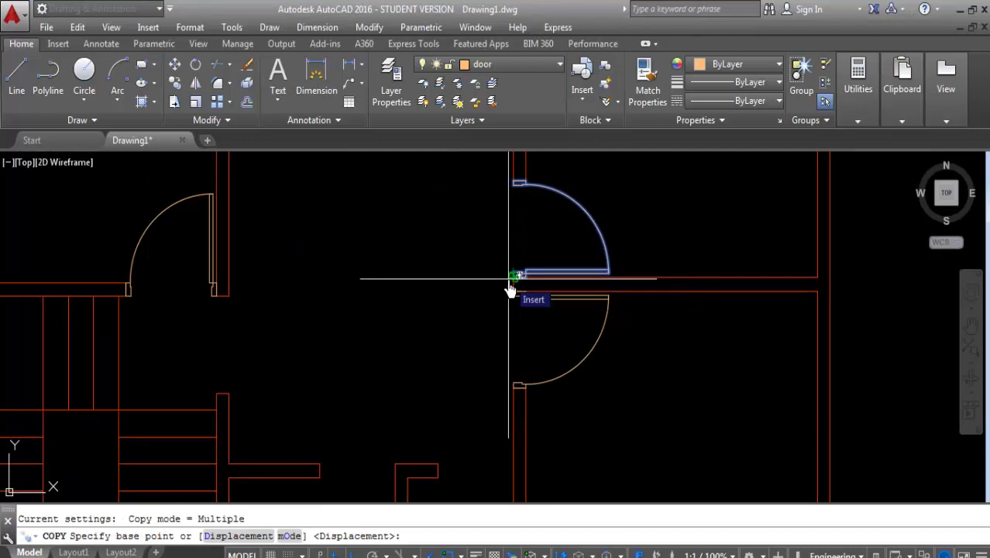
scroll(511, 288, "up", 3)
left_click(520, 275)
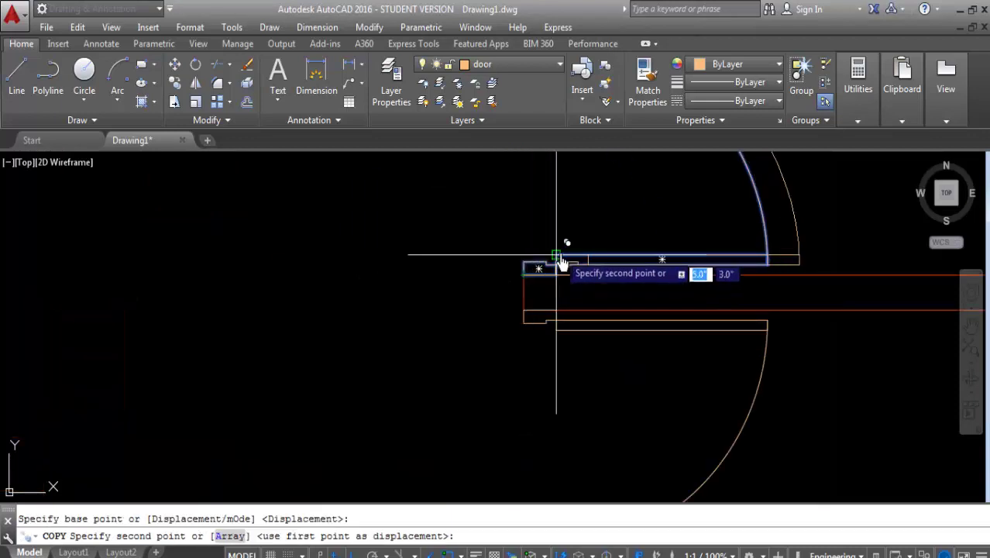
scroll(564, 243, "down", 4)
left_click(258, 386)
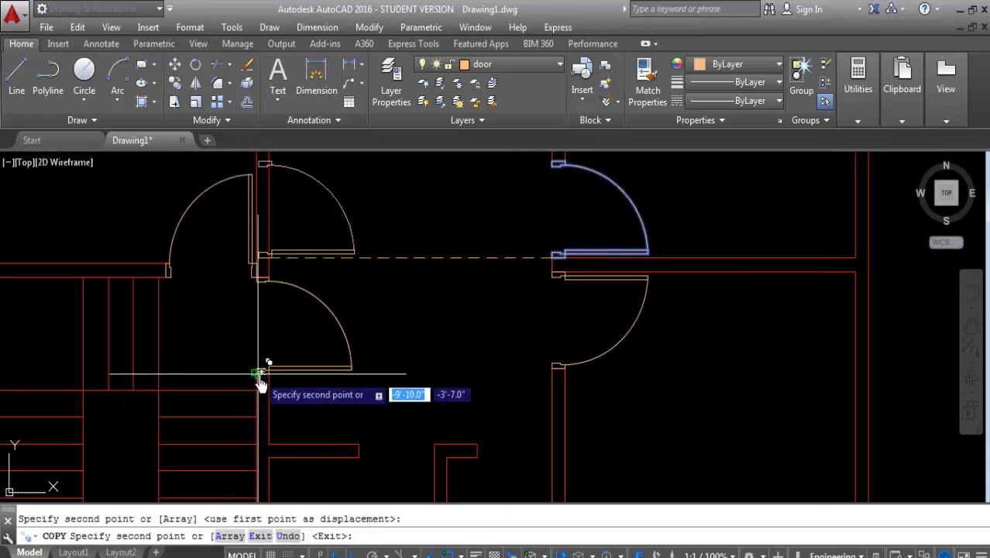
scroll(480, 333, "down", 4)
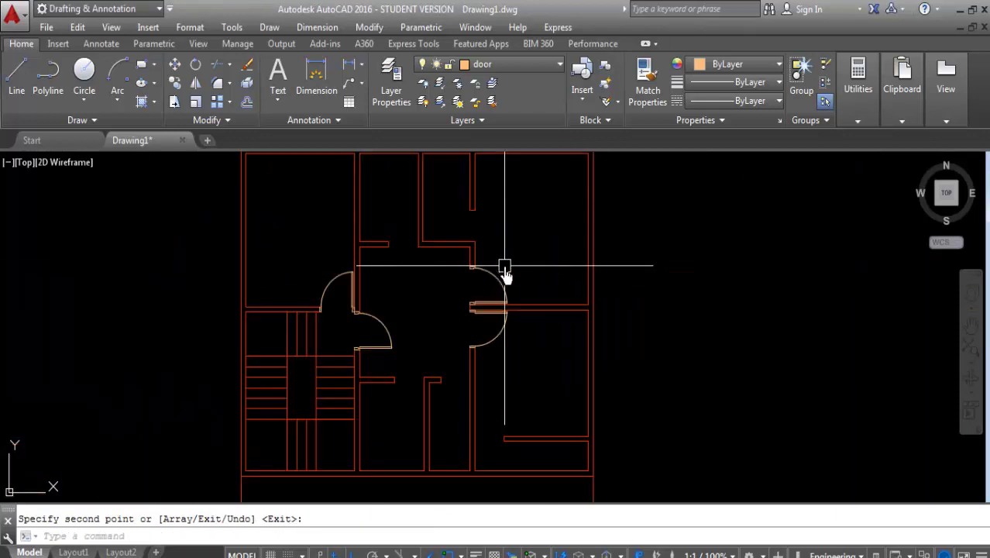
middle_click_drag(504, 270, 442, 288)
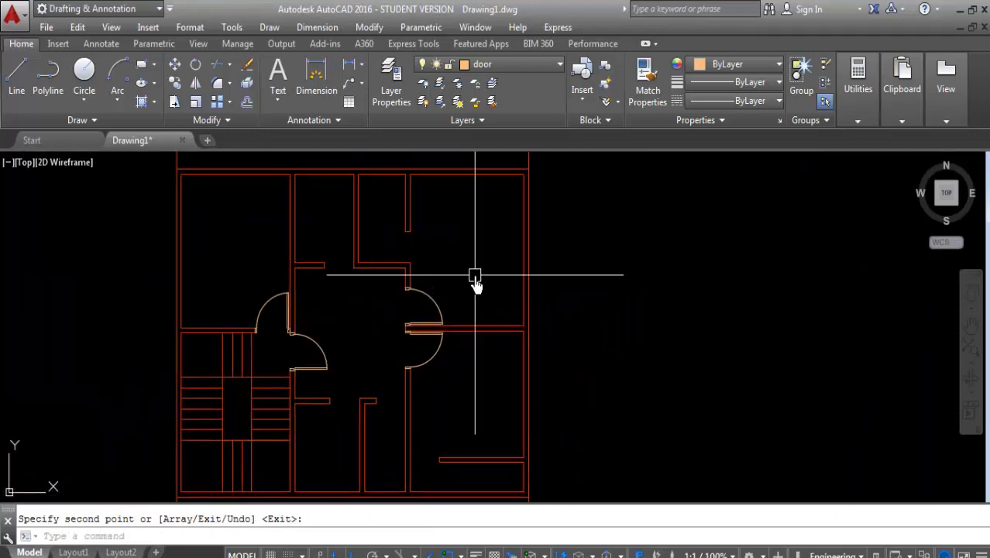
Insert a door2 block into the small opening at the top of the hall
type("IN")
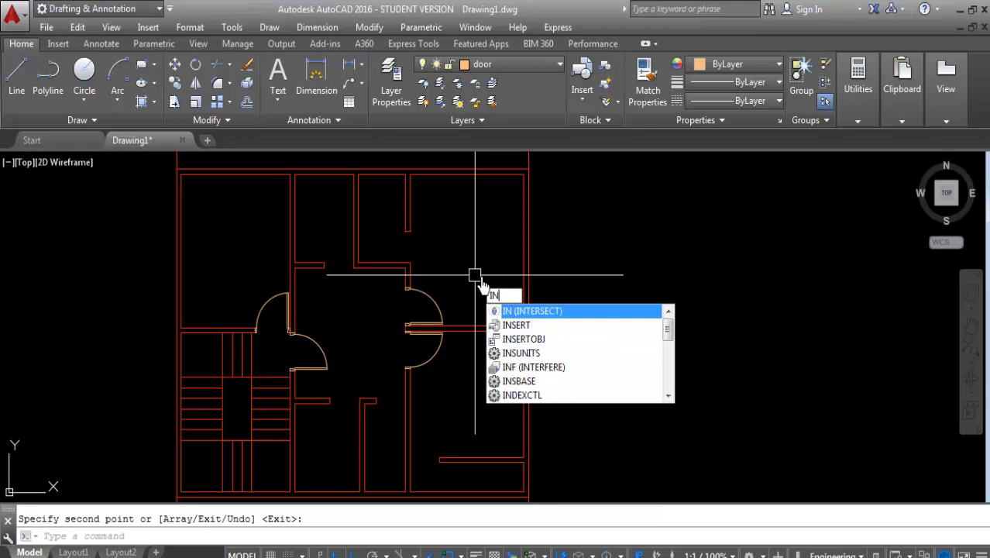
left_click(516, 326)
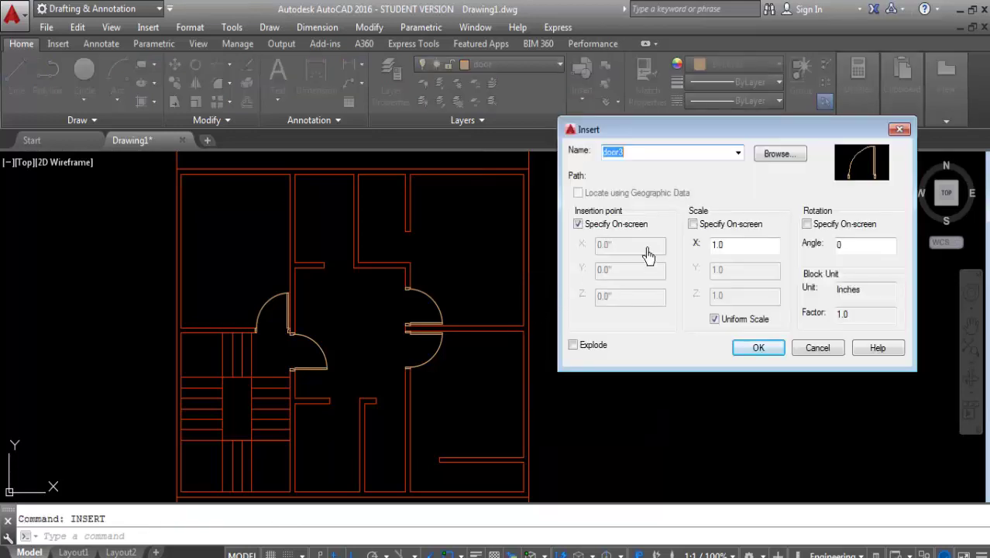
left_click(736, 153)
left_click(658, 172)
left_click(758, 349)
scroll(348, 295, "up", 2)
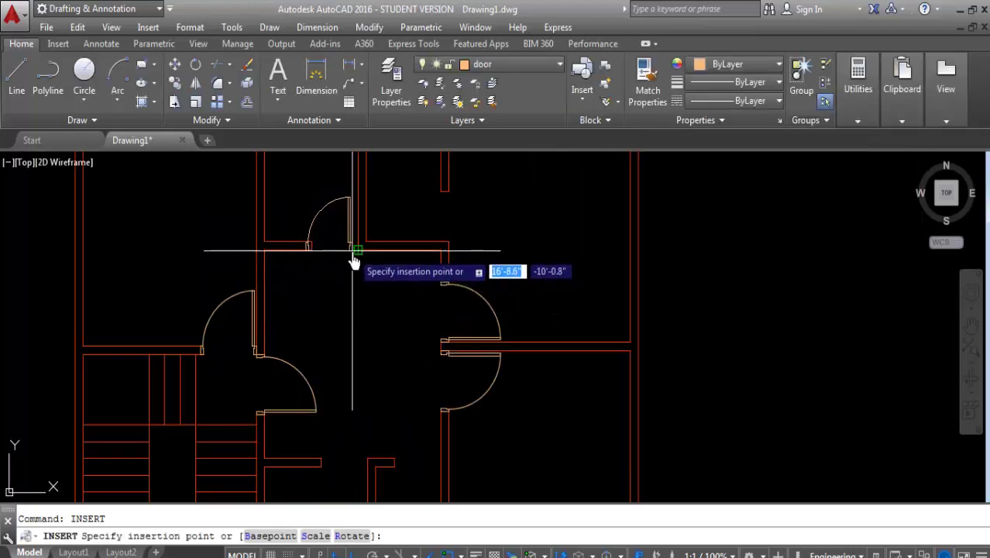
scroll(405, 248, "down", 2)
scroll(404, 239, "up", 1)
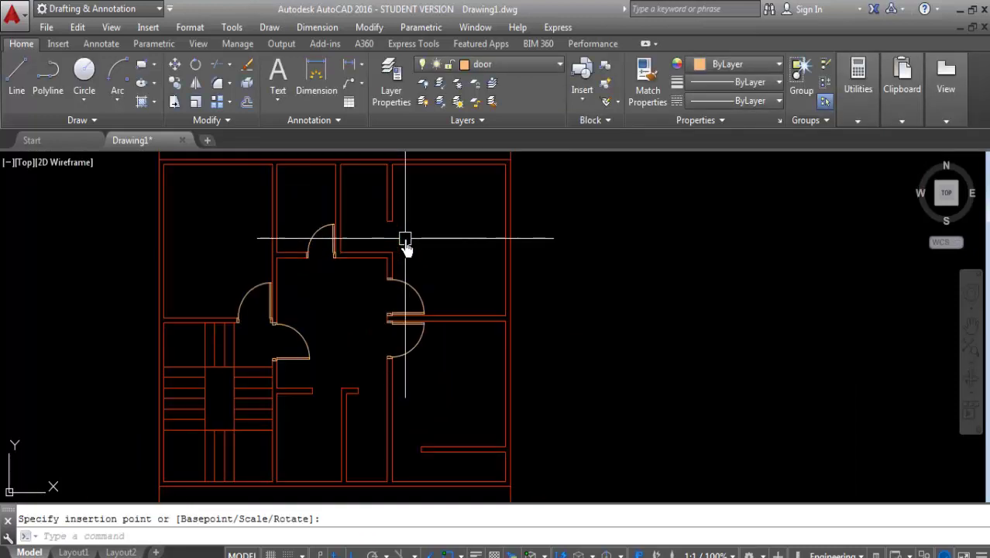
Insert door2 at angle 0 into the lower-right room's bottom wall opening
key("Escape")
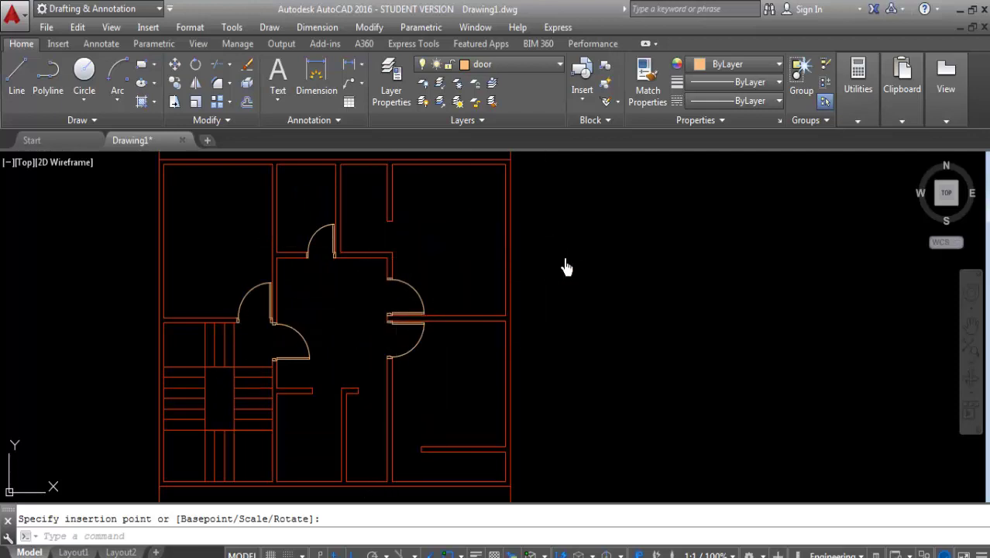
key("Return")
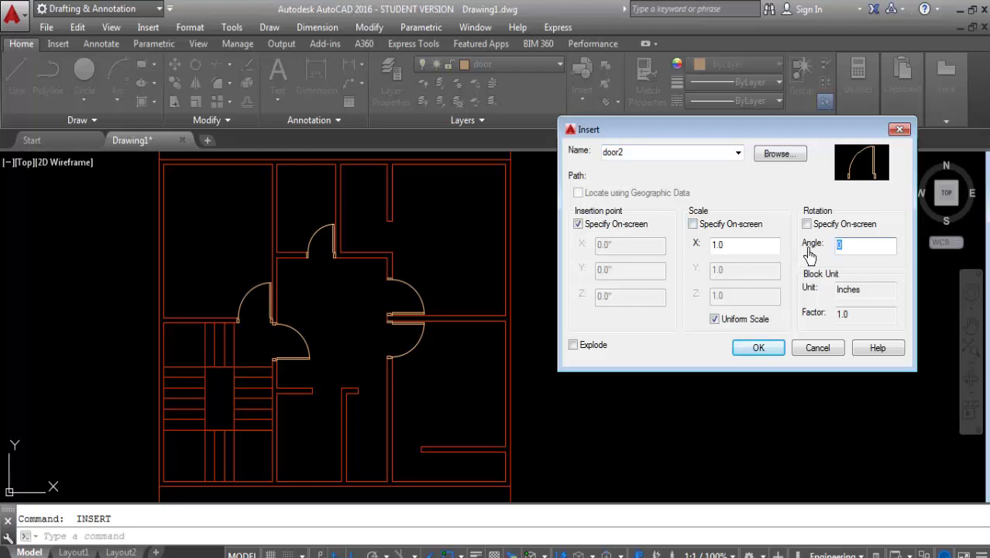
type("180")
left_click(759, 347)
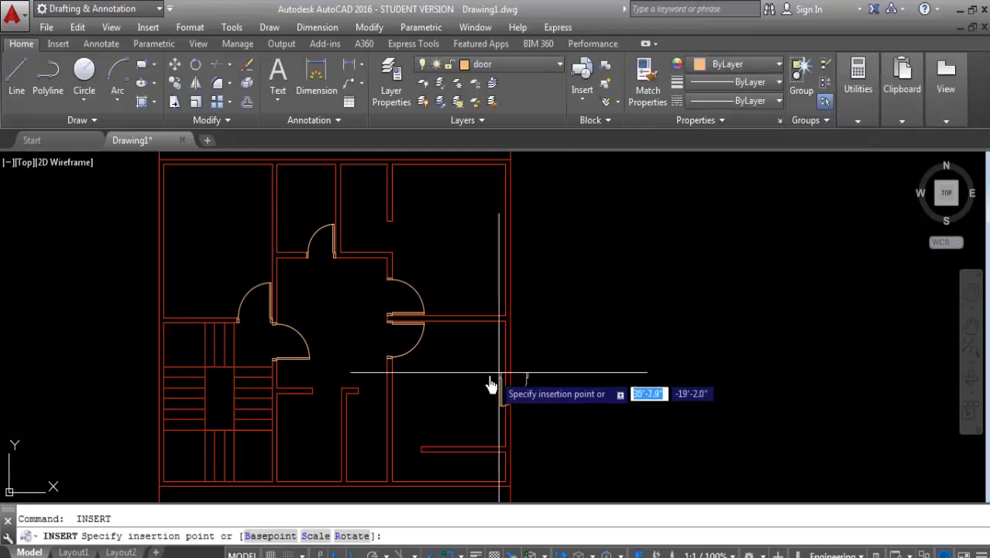
scroll(353, 397, "up", 2)
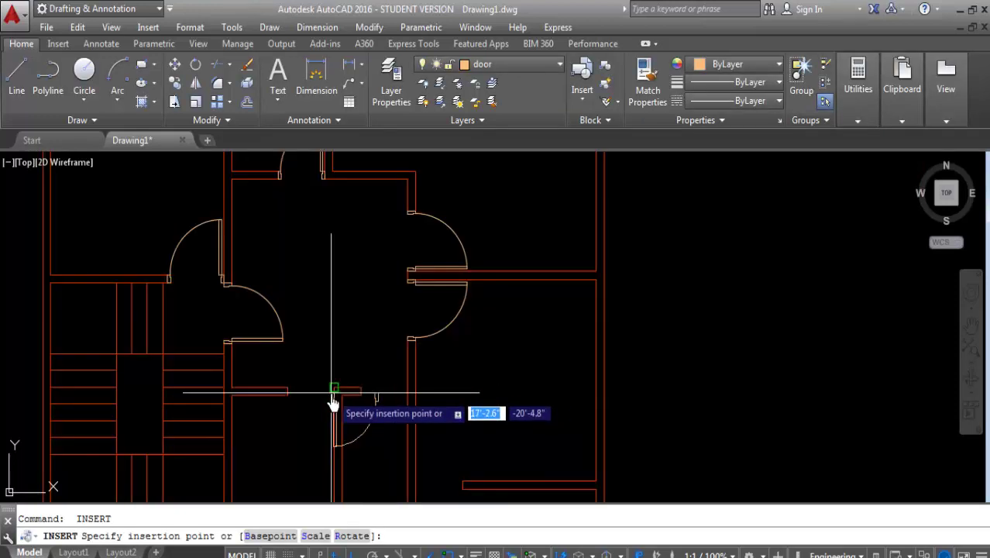
scroll(312, 416, "down", 2)
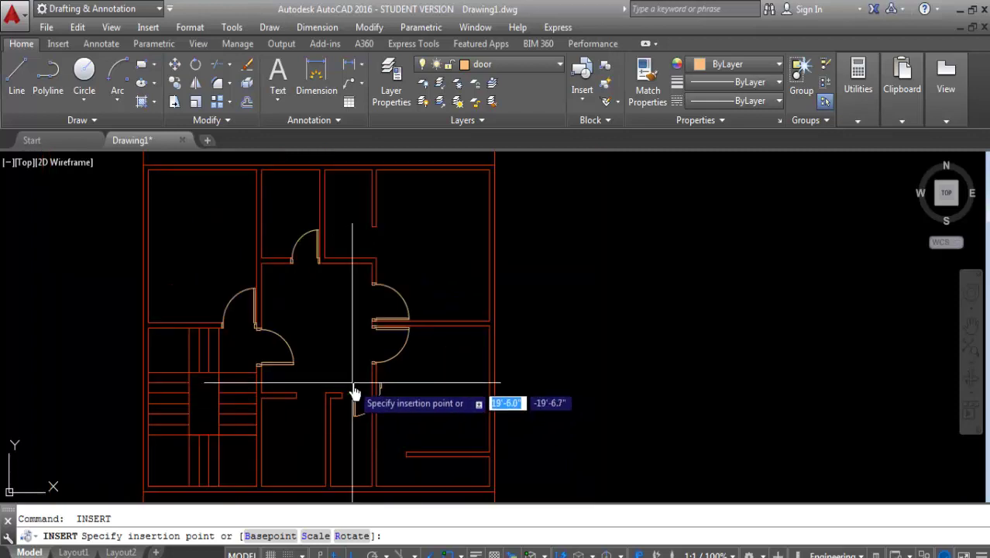
scroll(395, 465, "up", 2)
scroll(411, 402, "up", 1)
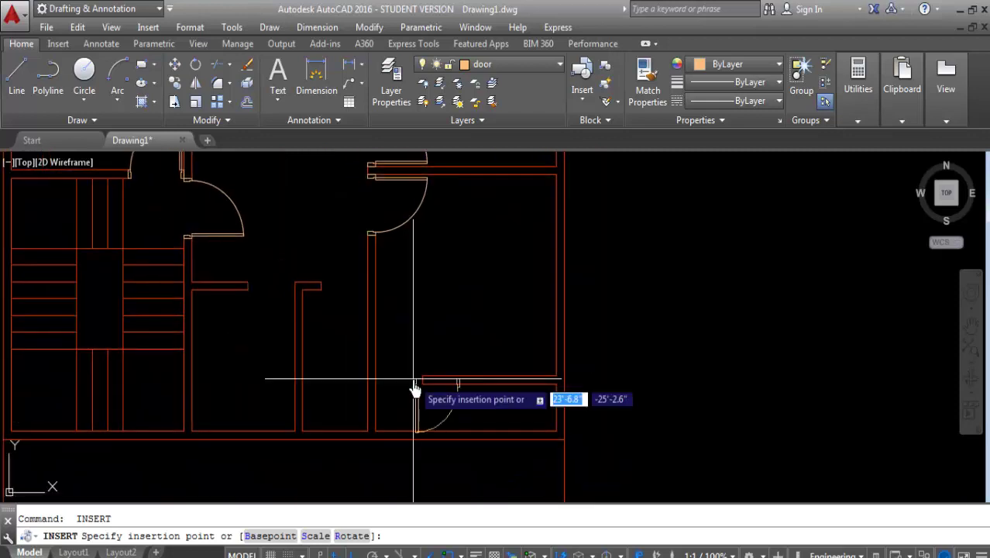
scroll(418, 384, "up", 1)
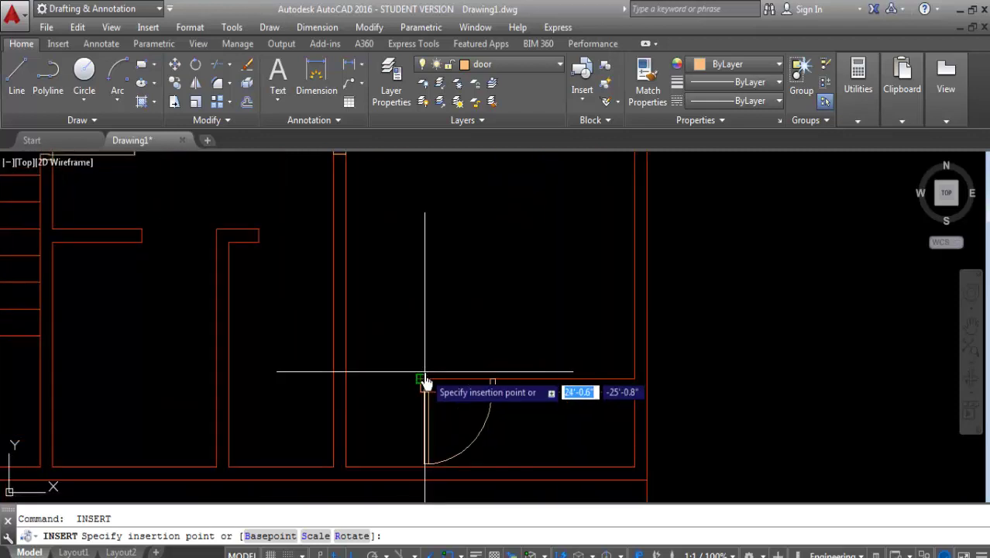
left_click(350, 386)
scroll(399, 387, "up", 1)
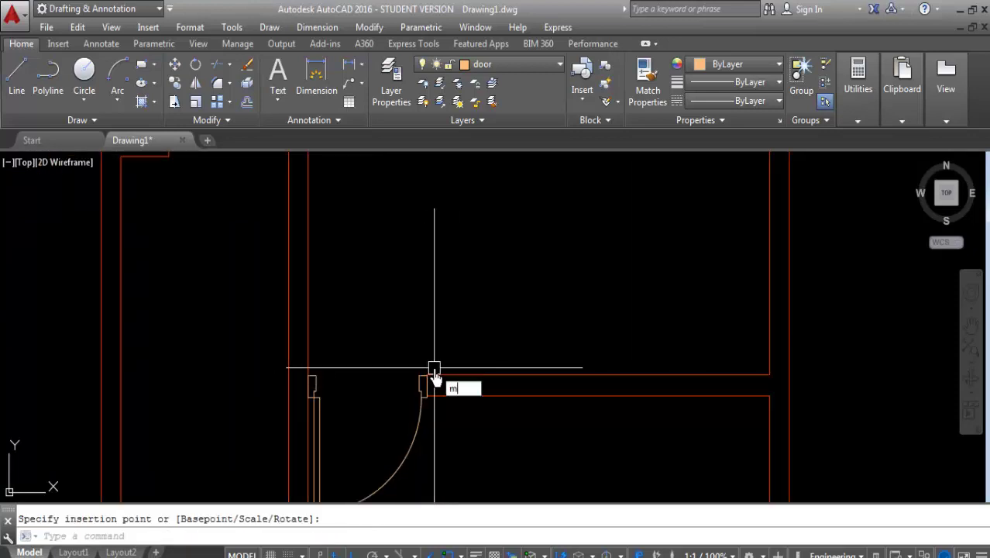
Move the new door onto the wall jamb and cancel the extra move
key("Return")
scroll(419, 396, "up", 1)
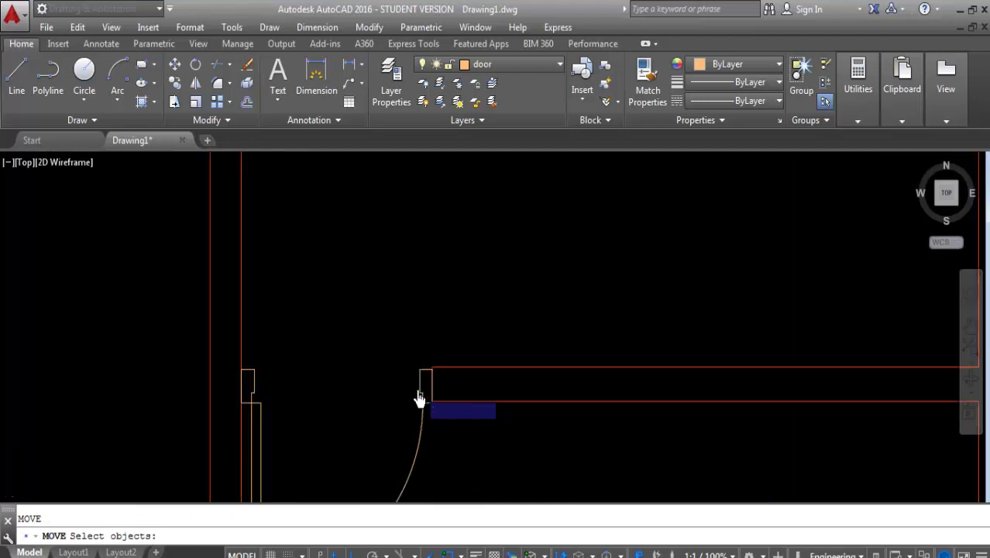
scroll(418, 399, "up", 1)
left_click(424, 376)
key("Return")
left_click(441, 357)
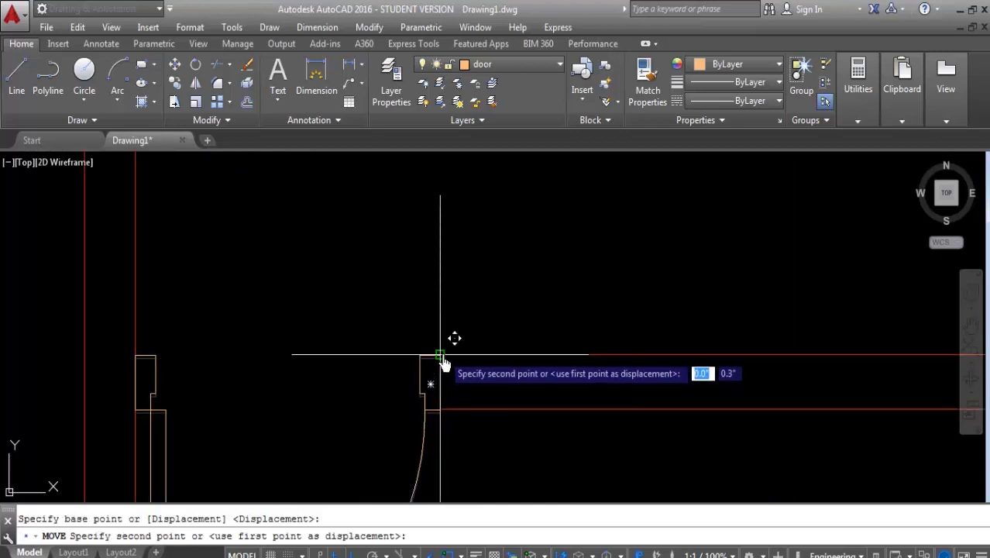
left_click(441, 360)
scroll(464, 353, "down", 2)
scroll(492, 368, "down", 1)
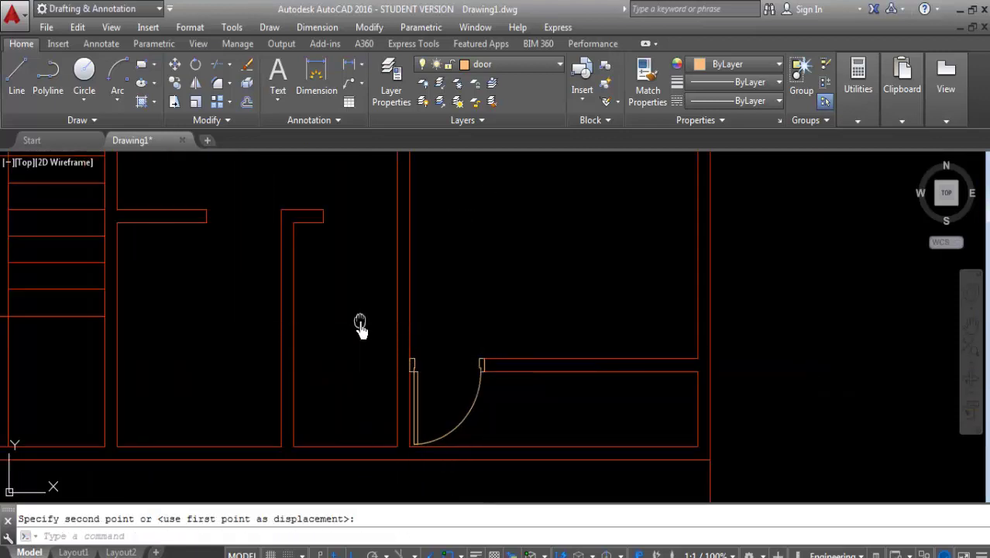
middle_click_drag(360, 326, 367, 349)
key("Return")
key("Escape")
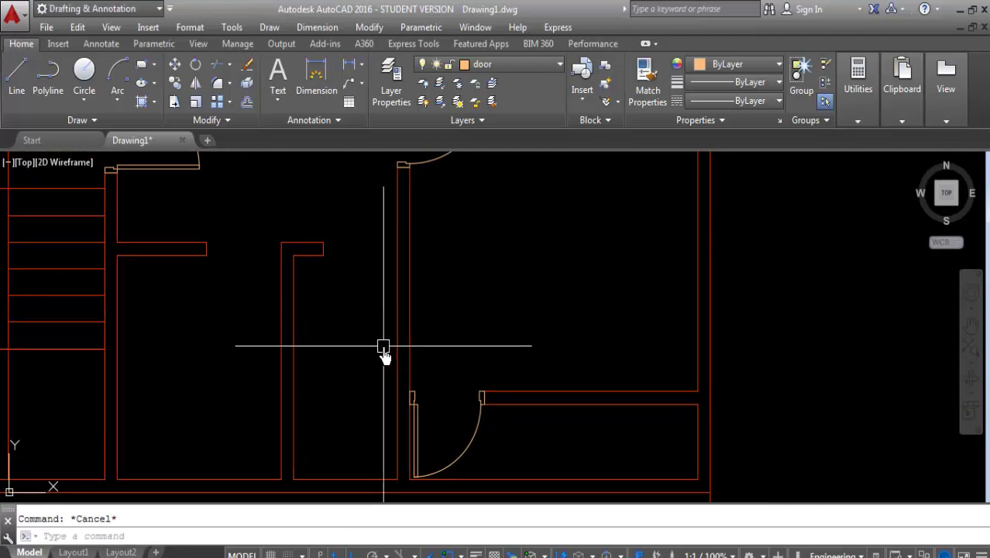
Insert a door2 block with no rotation inside the lower-right room
type("Ins")
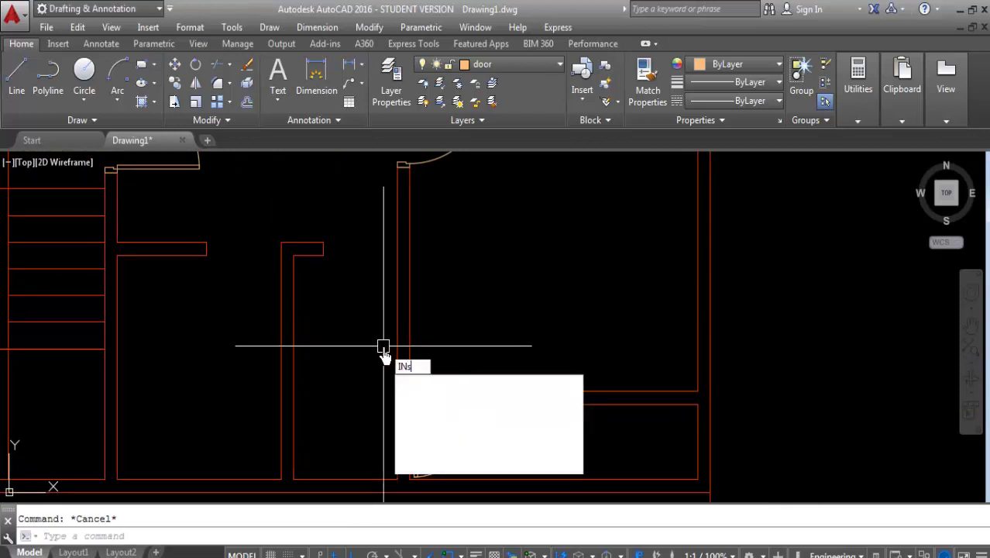
key("Return")
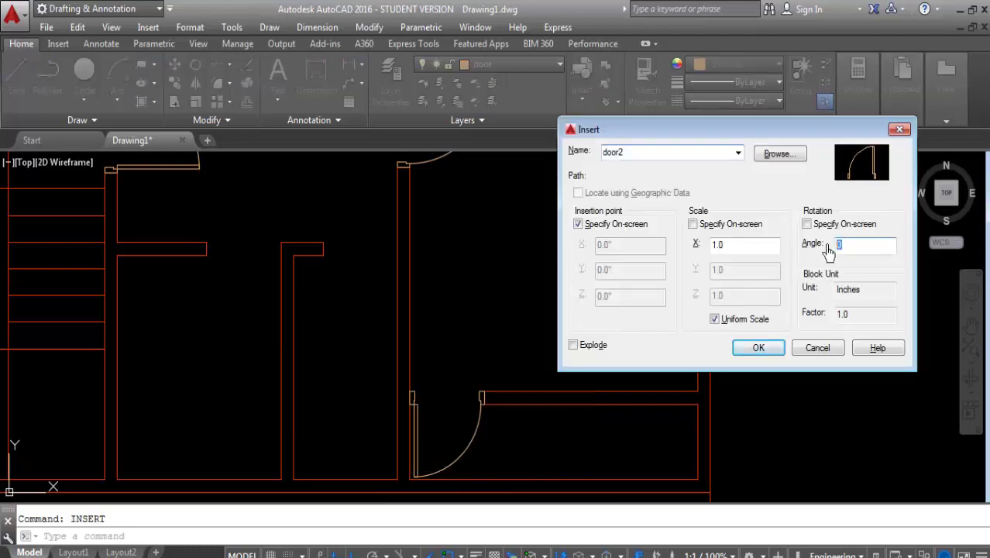
type("180")
left_click(759, 348)
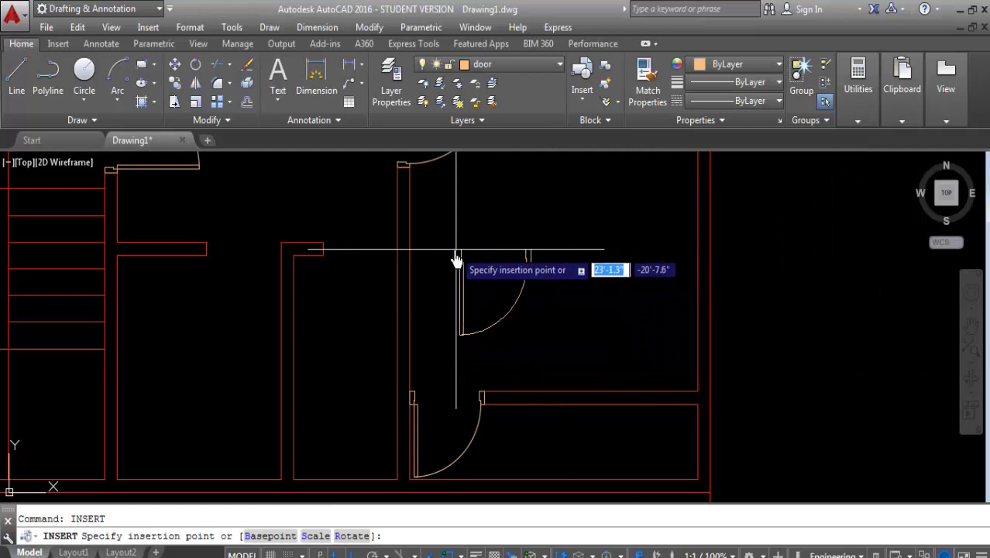
left_click(469, 246)
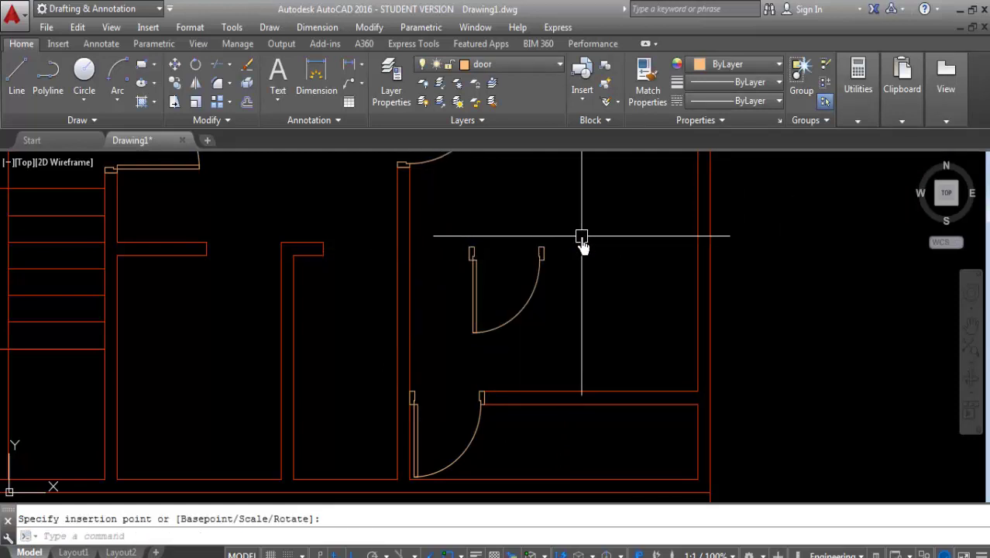
Restart the insertion and place another door2 copy beside the floor plan
key("Return")
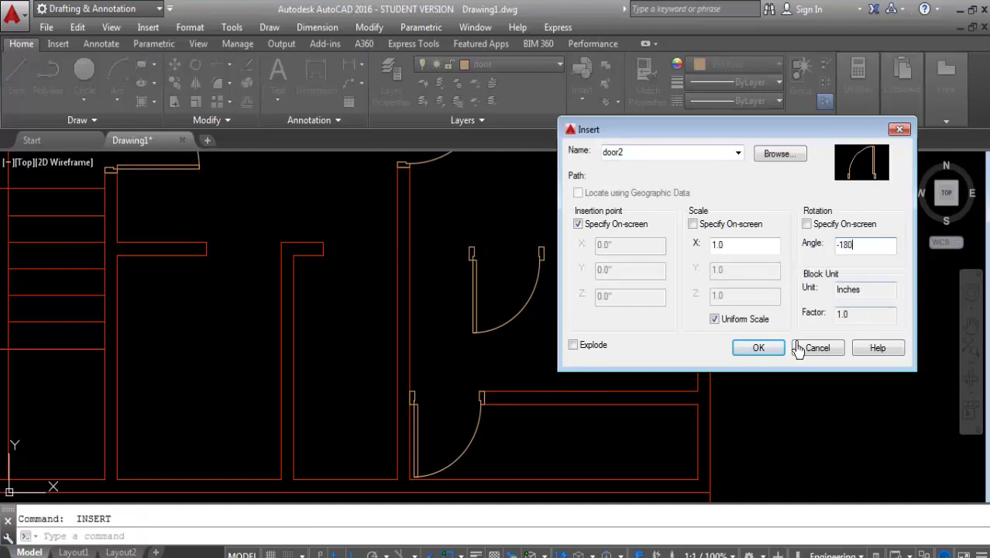
left_click(759, 348)
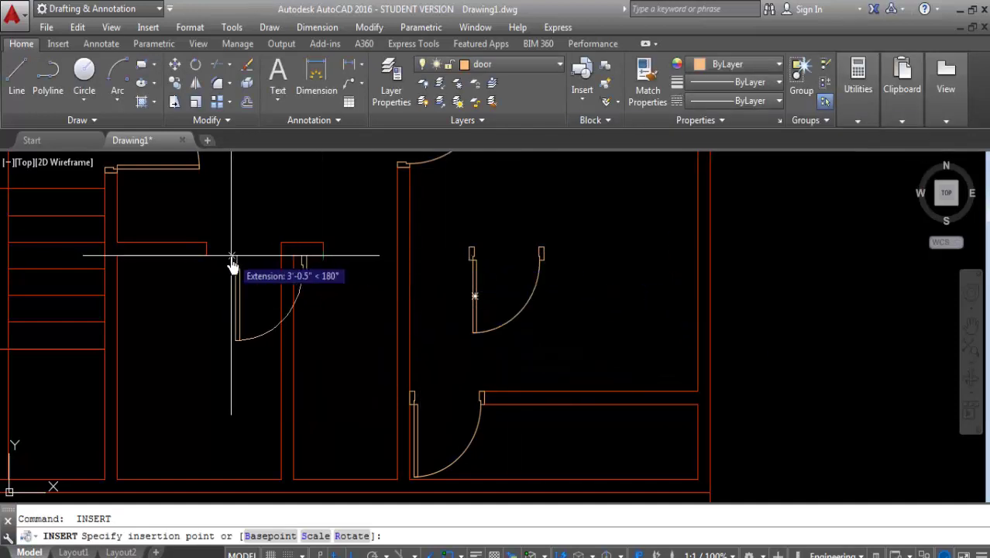
scroll(354, 364, "down", 3)
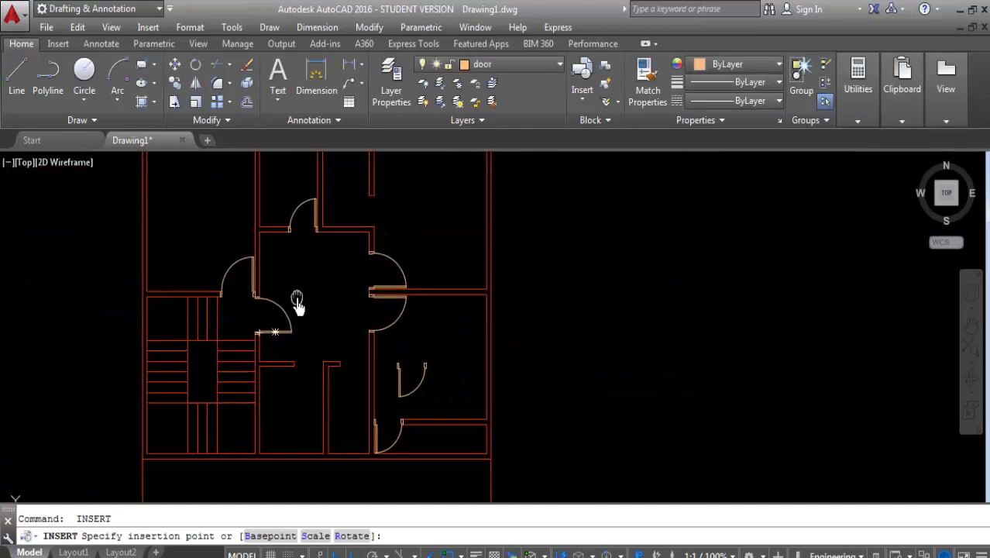
middle_click_drag(297, 302, 301, 313)
scroll(465, 318, "up", 2)
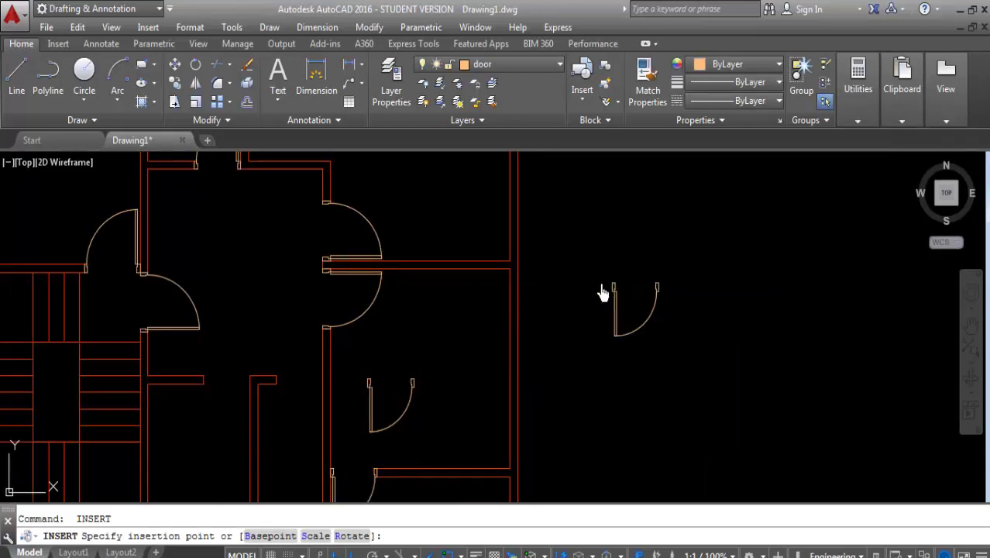
key("Escape")
key("Return")
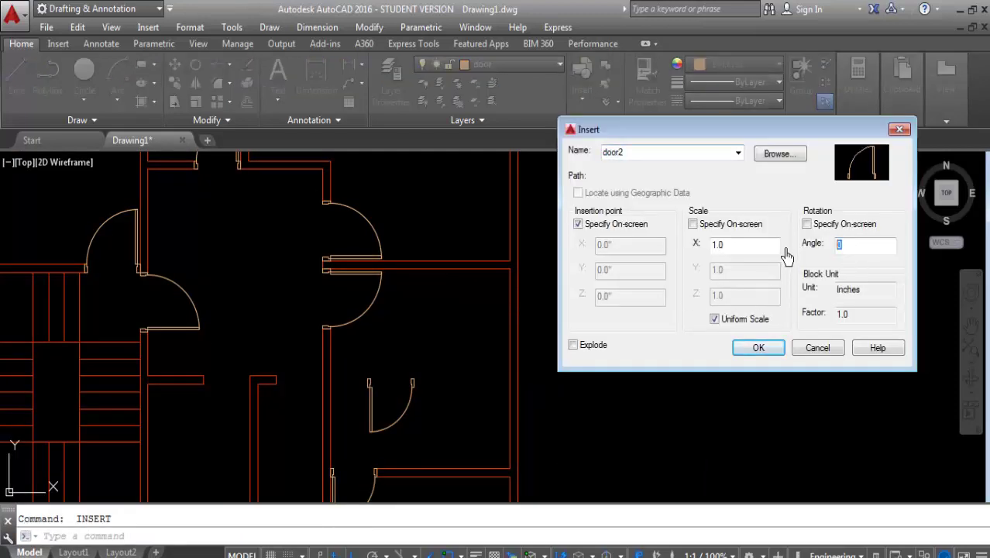
type("90")
left_click(756, 348)
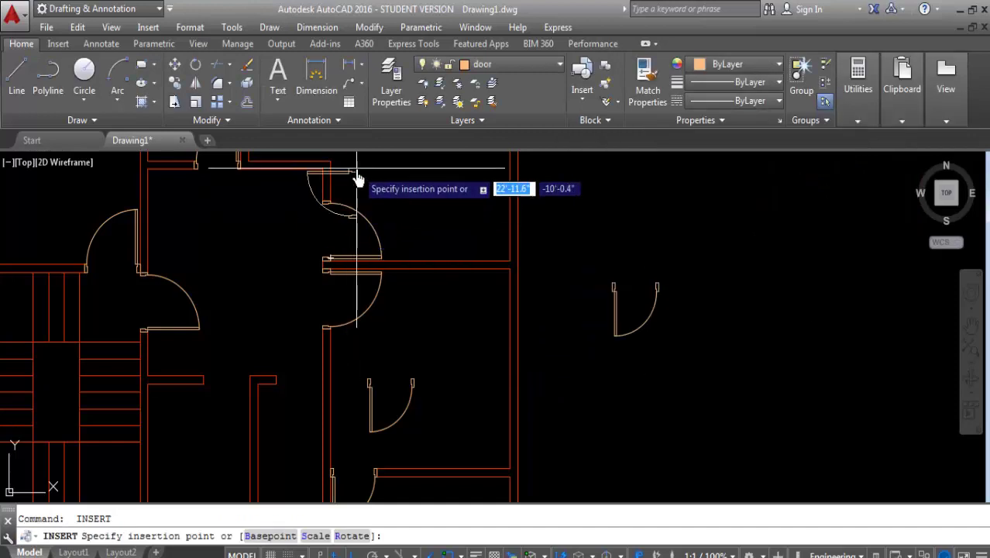
scroll(349, 256, "down", 2)
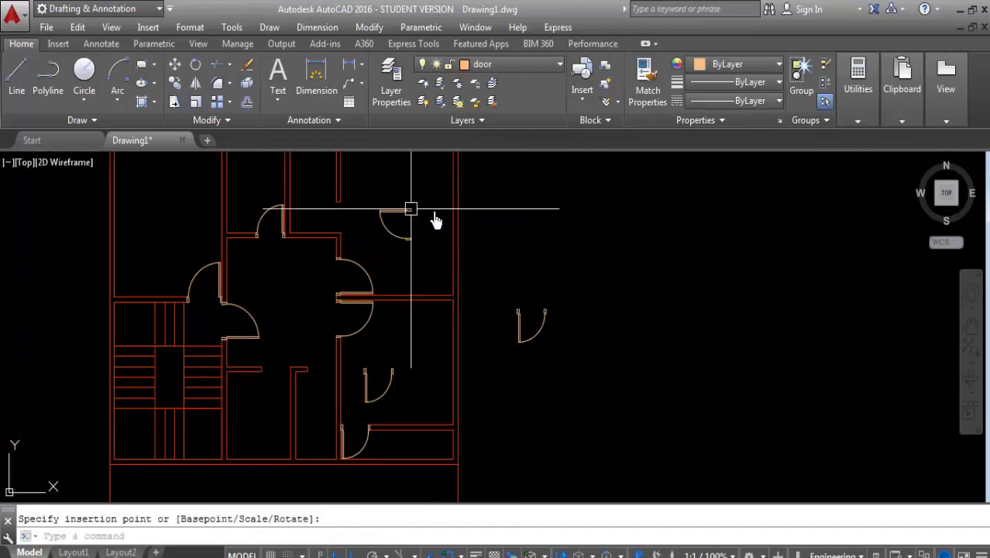
left_click(411, 213)
Insert a door2 rotated -90° beside the plan's right side
key("Return")
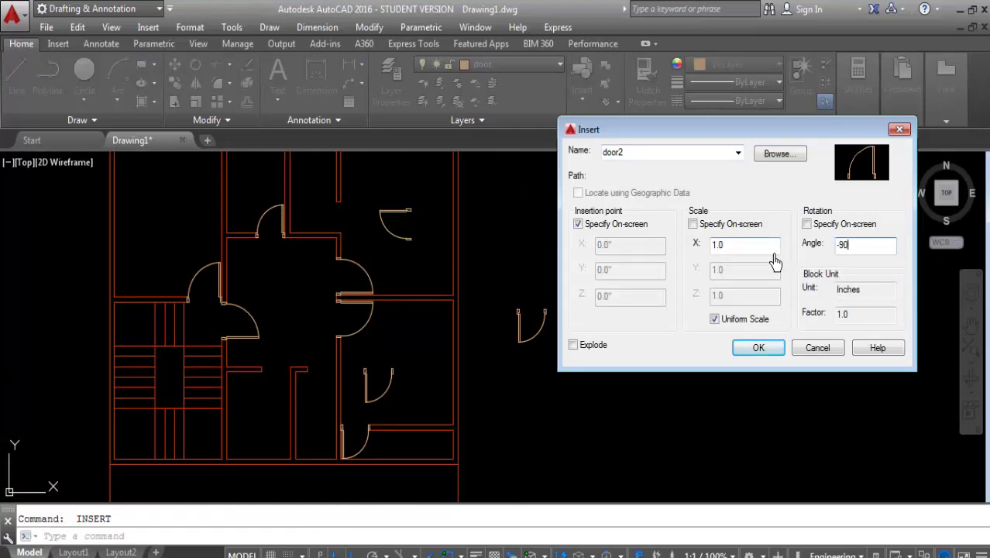
key("Return")
scroll(320, 220, "up", 1)
scroll(342, 221, "up", 1)
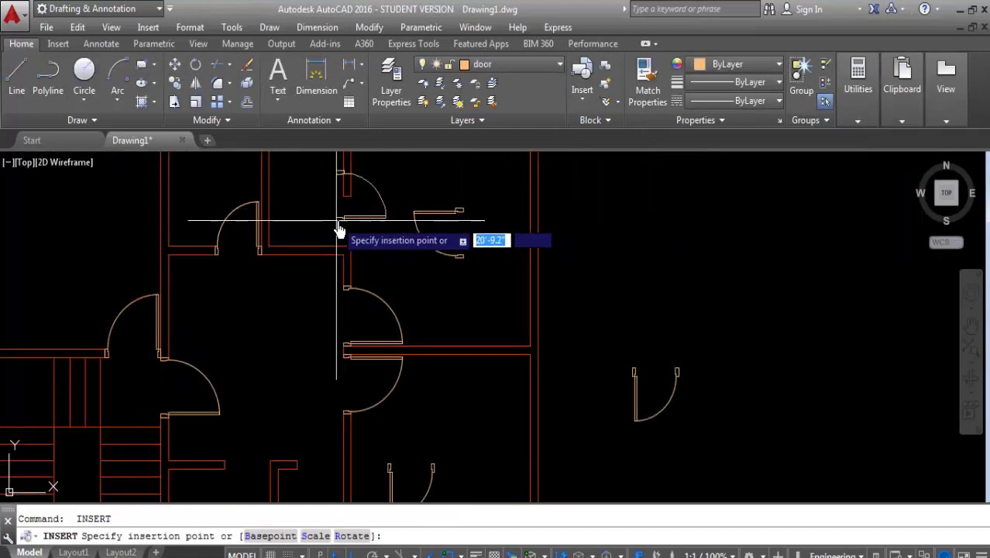
scroll(339, 230, "down", 2)
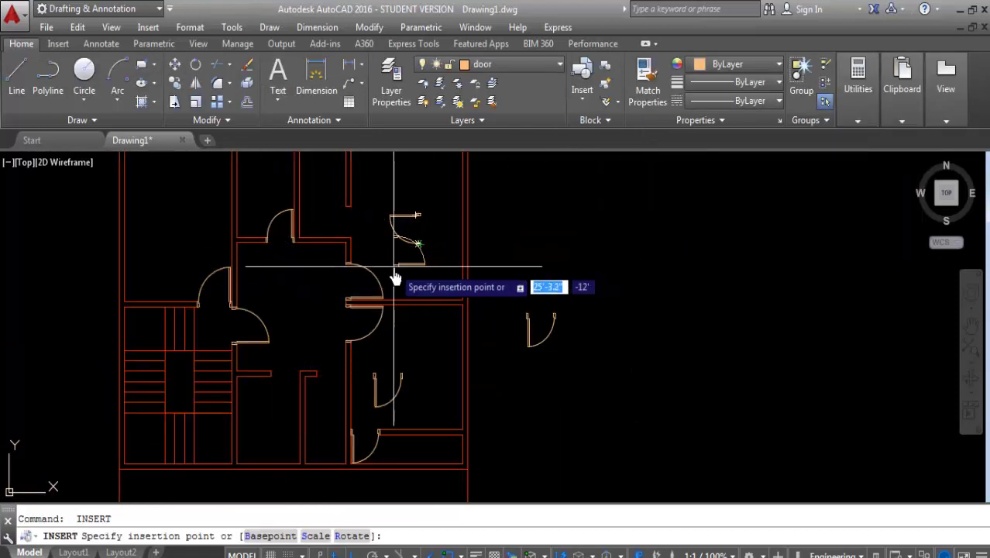
scroll(396, 275, "up", 1)
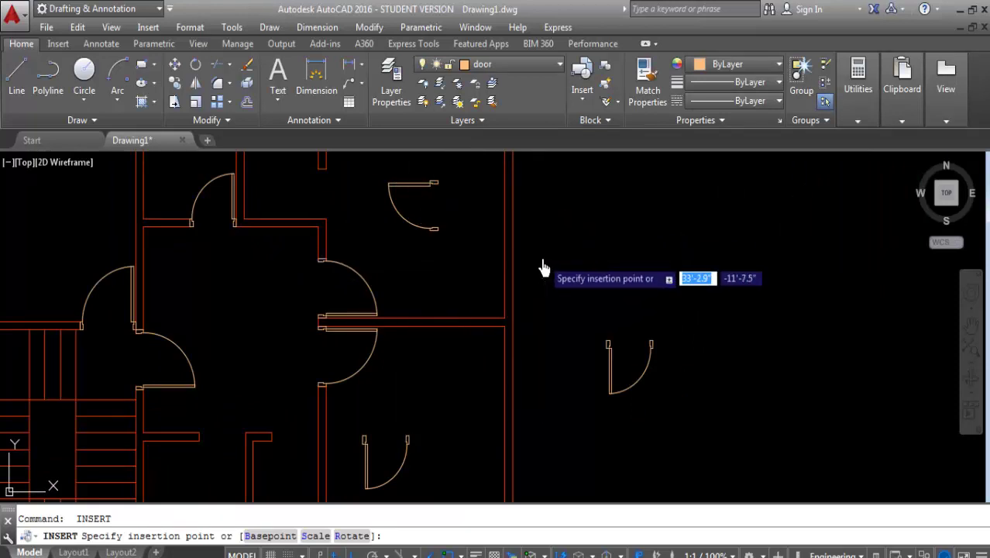
left_click(543, 263)
left_click(648, 217)
Delete the two loose door2 copies beside the plan
left_click(573, 363)
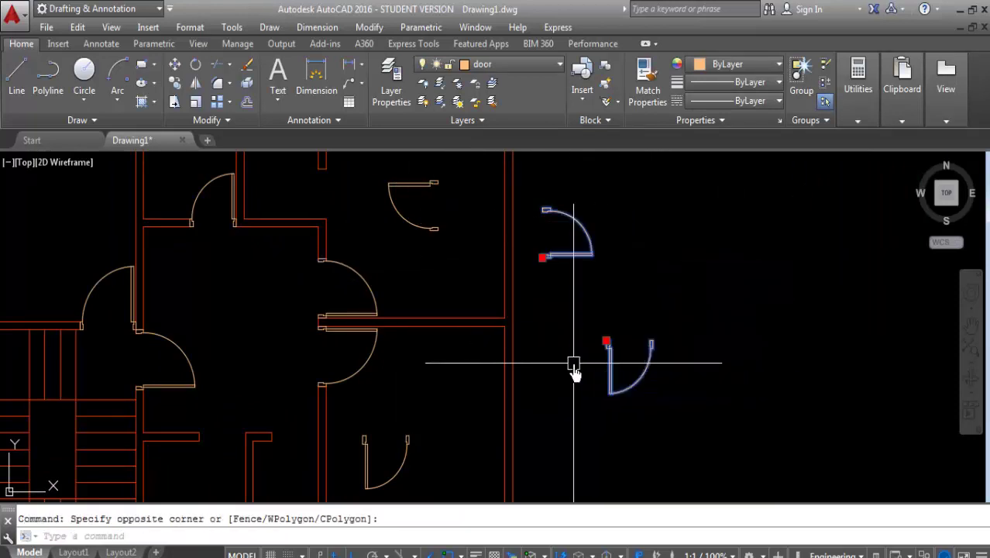
key("Delete")
middle_click_drag(391, 237, 390, 242)
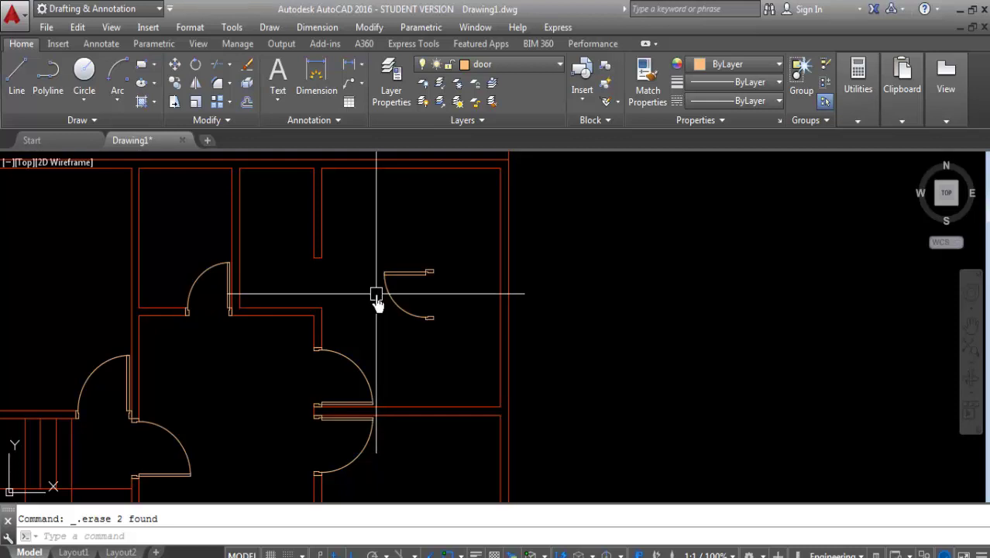
type("MI")
Mirror the upper-right room's door, erasing the source object
key("Return")
left_click(421, 273)
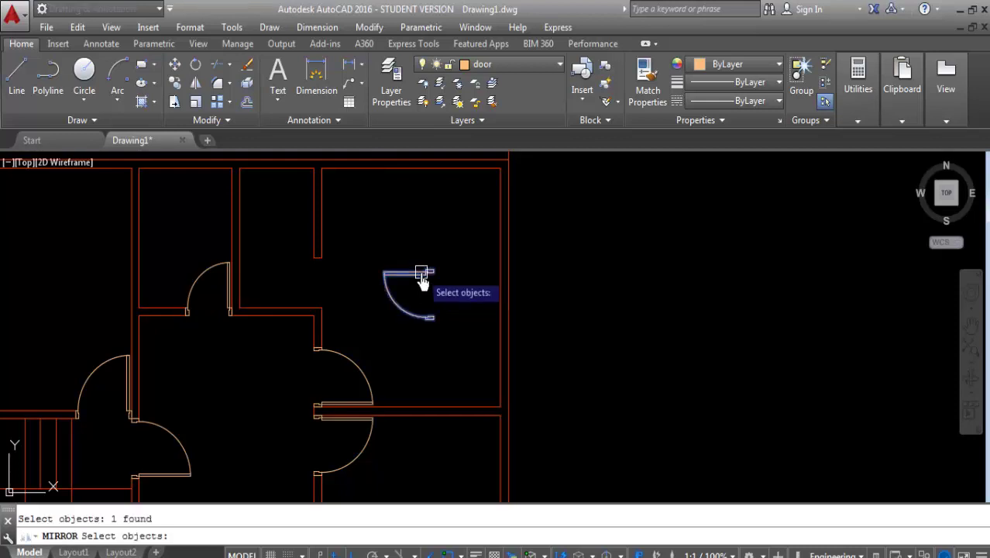
key("Return")
left_click(434, 261)
left_click(464, 261)
key("Return")
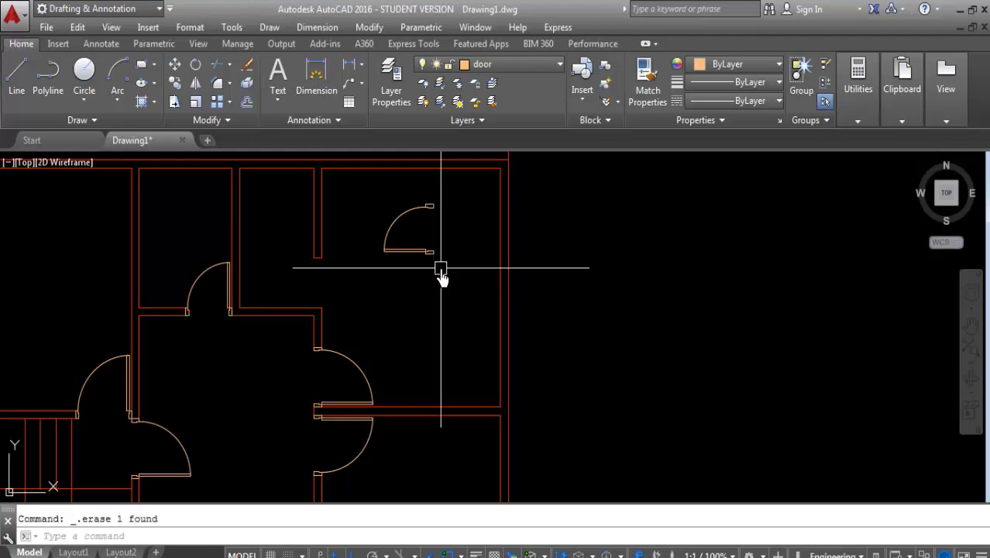
type("M")
Move the flipped door into the wall corner opening and recenter the plan
key("Return")
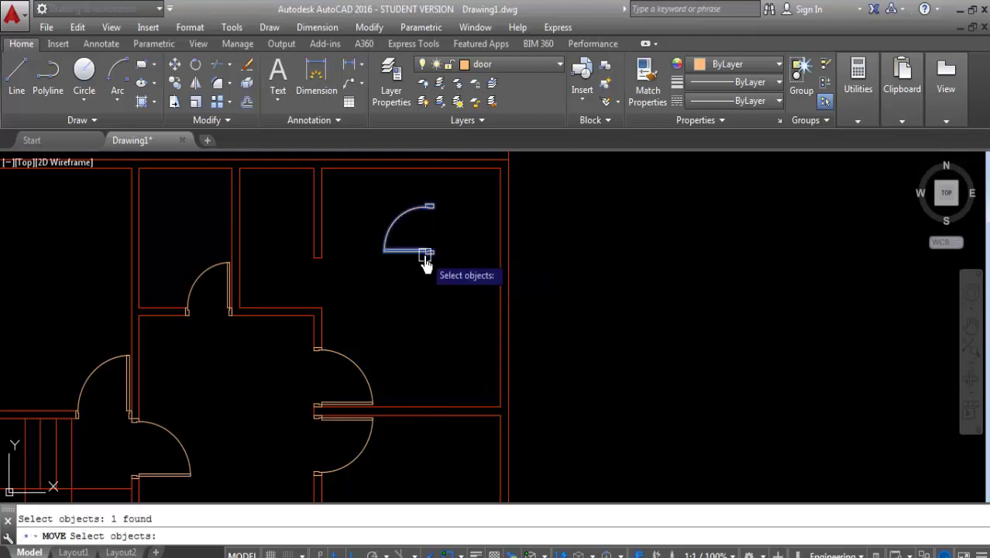
key("Return")
scroll(431, 266, "up", 2)
scroll(432, 264, "up", 2)
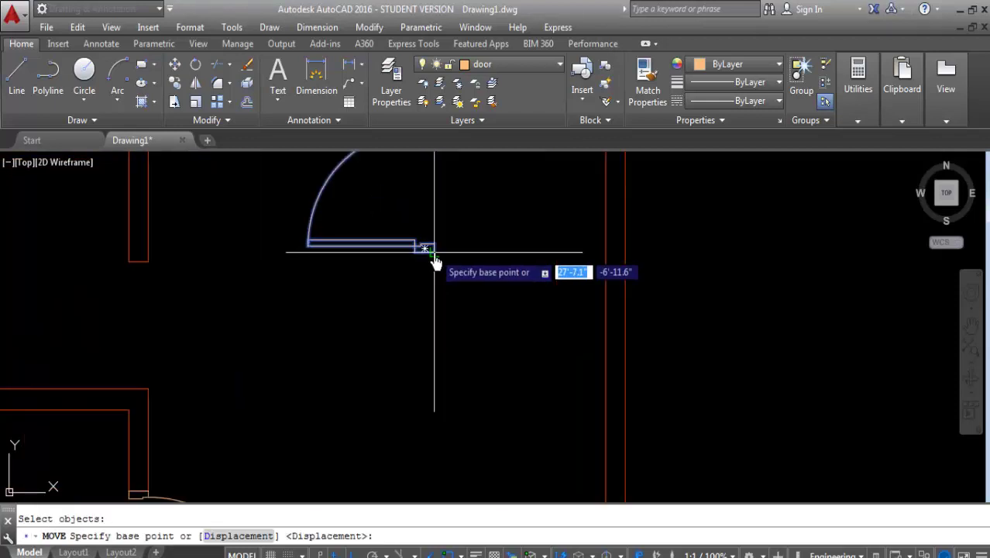
left_click(425, 249)
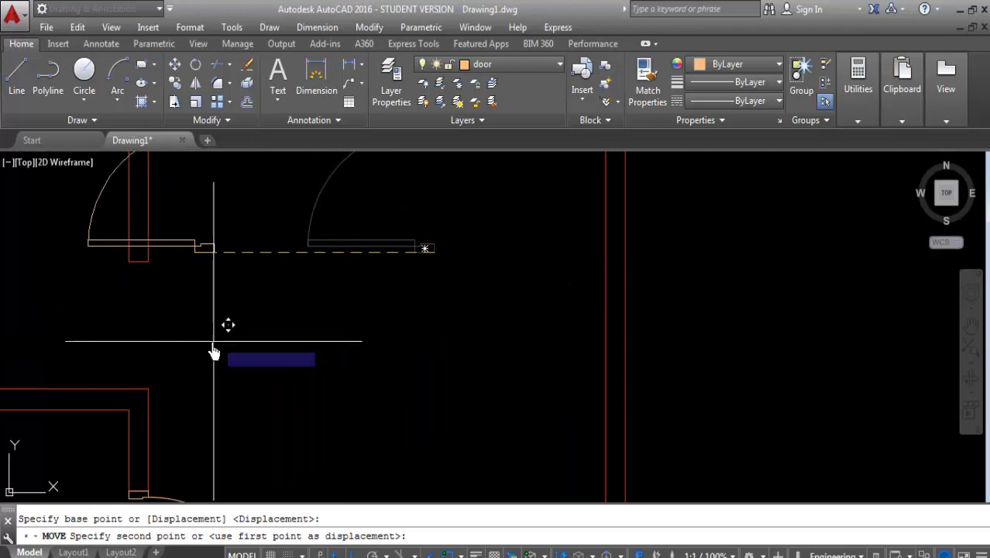
left_click(146, 385)
scroll(242, 250, "down", 2)
scroll(211, 346, "down", 2)
middle_click_drag(210, 346, 222, 242)
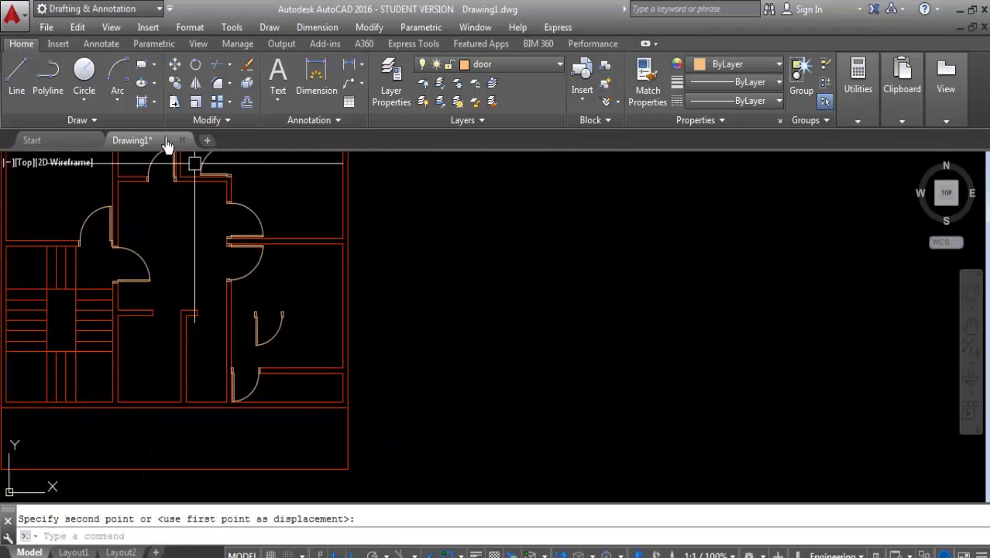
scroll(194, 316, "up", 2)
middle_click_drag(194, 316, 316, 316)
type("mi")
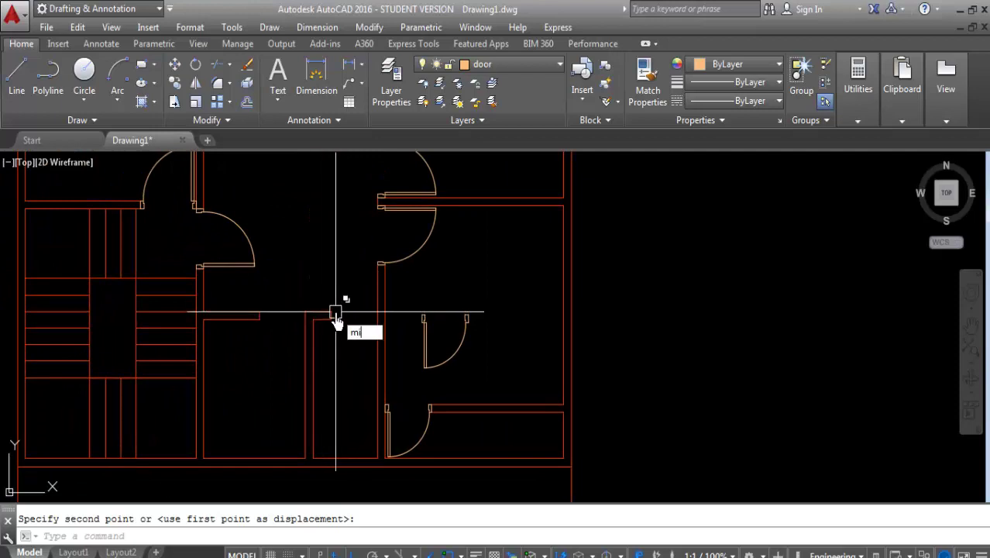
Mirror the lower-middle-room door to fit its opening, erasing the original
key("Return")
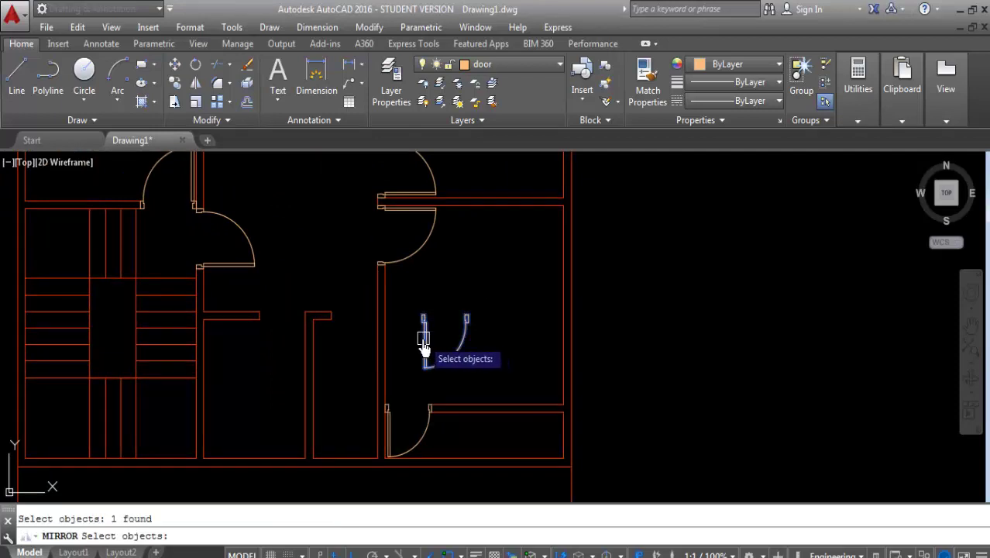
key("Return")
left_click(402, 341)
left_click(413, 371)
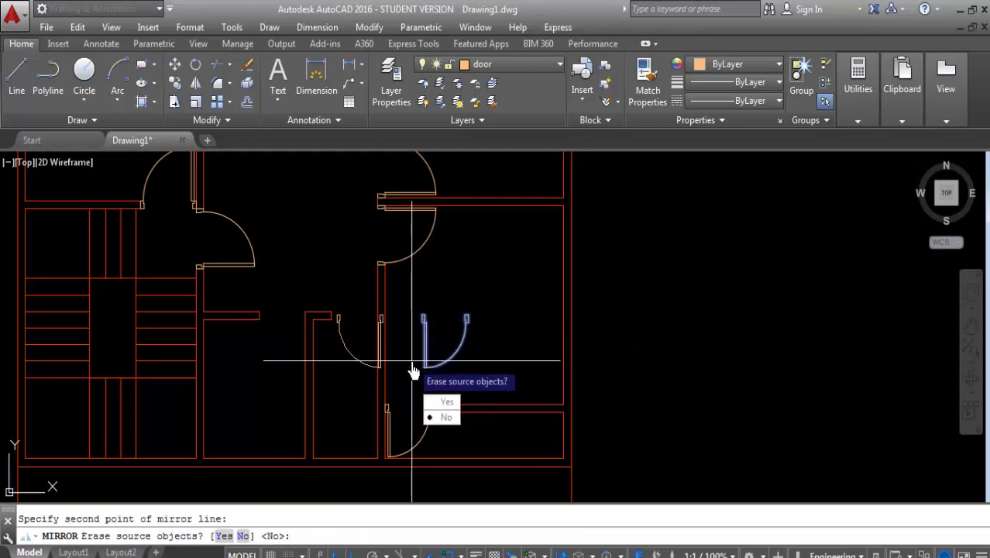
left_click(456, 404)
scroll(337, 333, "up", 2)
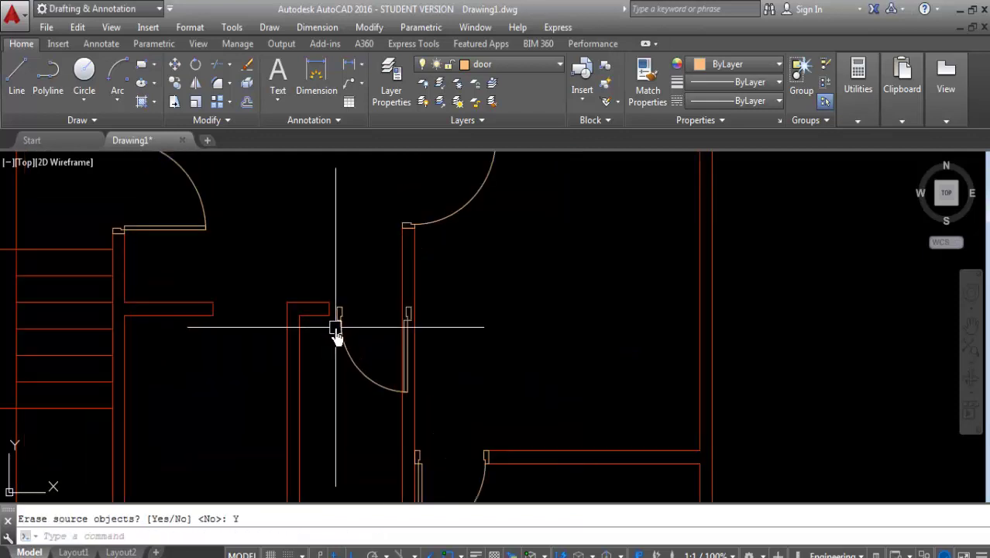
type("M")
Move the flipped door into the lower hall opening
key("Return")
scroll(349, 331, "up", 2)
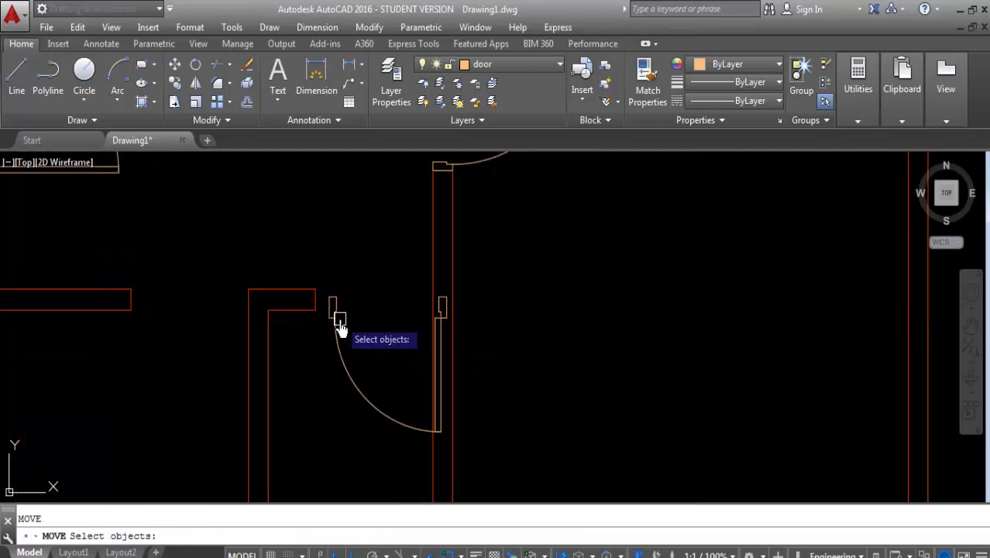
left_click(340, 324)
key("Return")
left_click(329, 295)
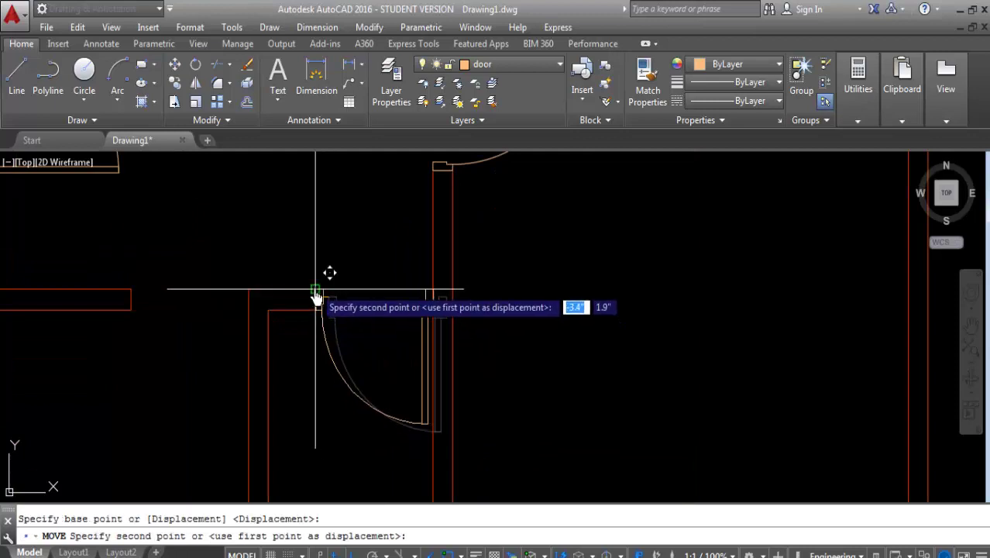
scroll(316, 297, "down", 3)
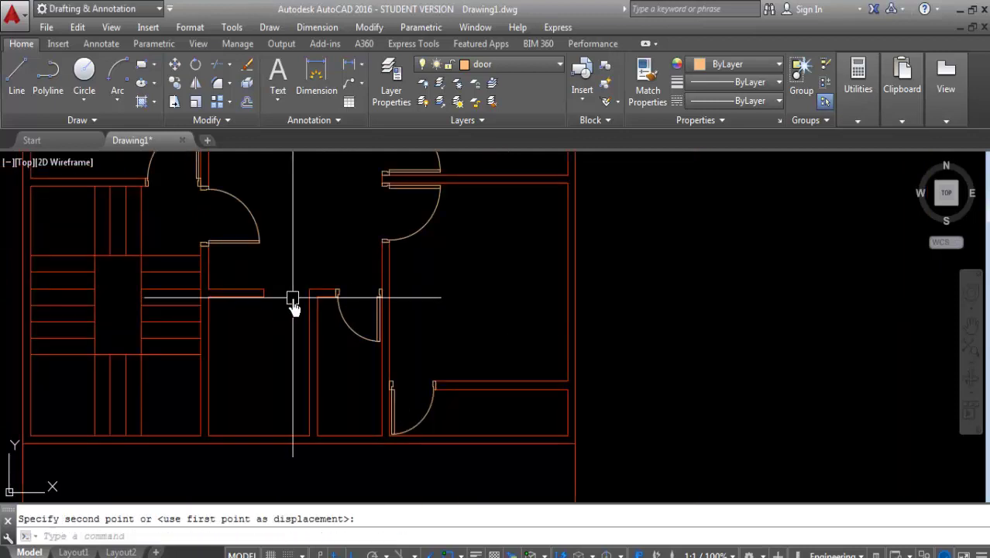
type("CO")
Copy the placed door into the adjacent opening on its left
key("Return")
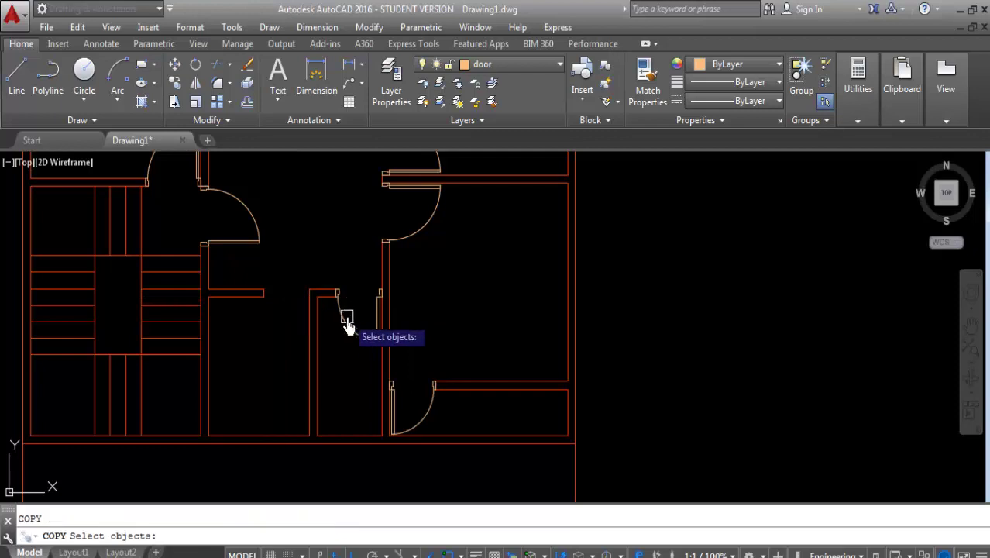
key("Return")
scroll(337, 289, "up", 3)
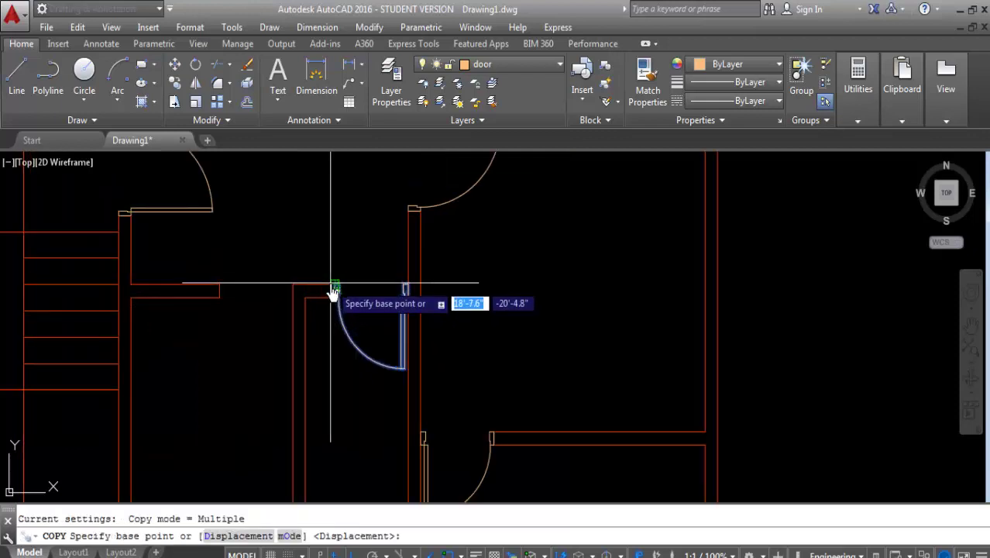
left_click(333, 290)
left_click(225, 287)
scroll(386, 298, "down", 2)
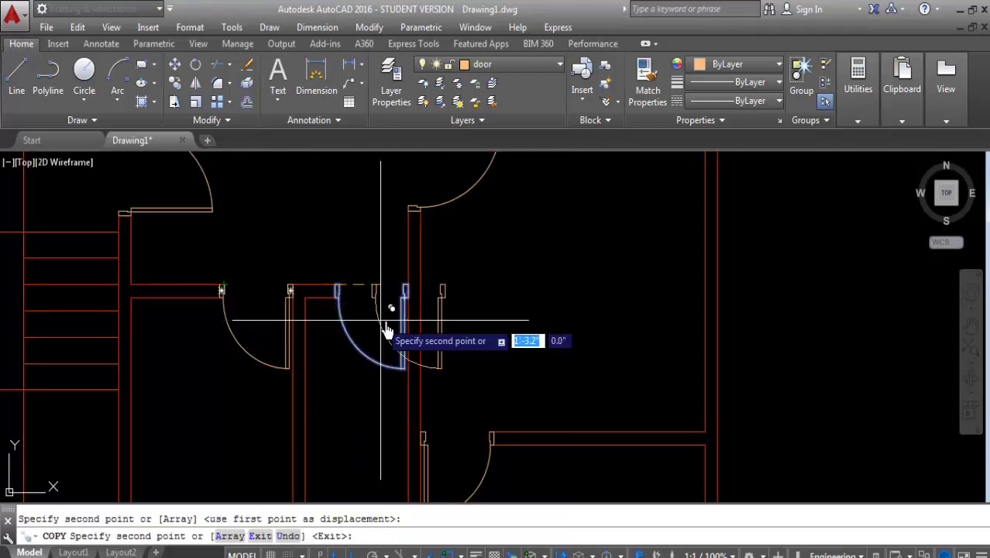
scroll(436, 346, "down", 2)
scroll(436, 346, "down", 3)
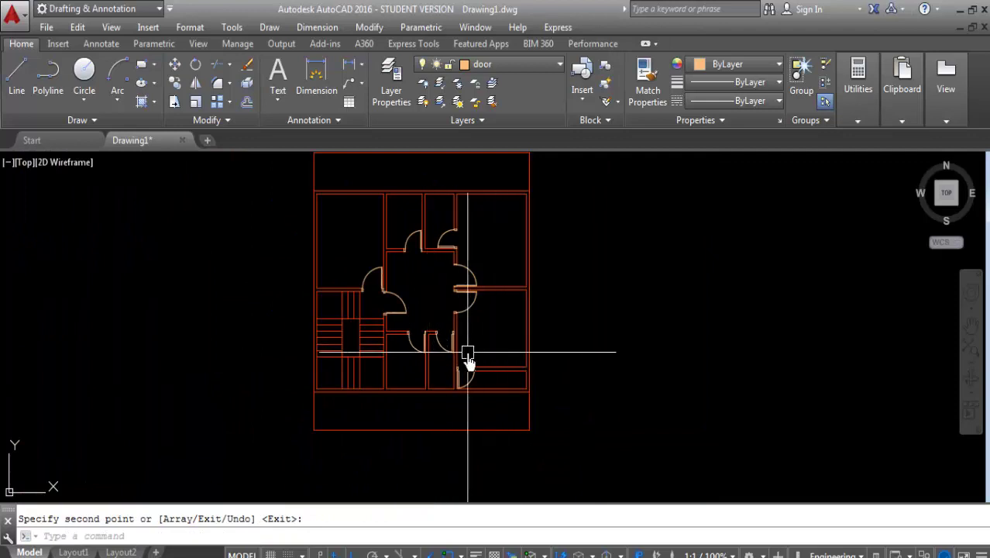
middle_click_drag(468, 353, 390, 353)
scroll(298, 336, "up", 2)
Move the stair lines onto the stait layer and deselect them
left_click(298, 272)
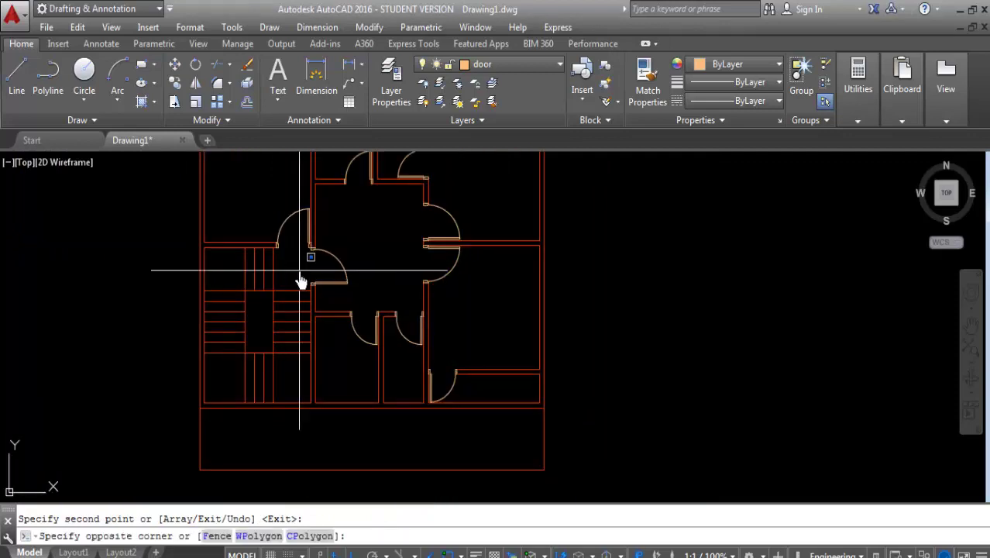
left_click(221, 375)
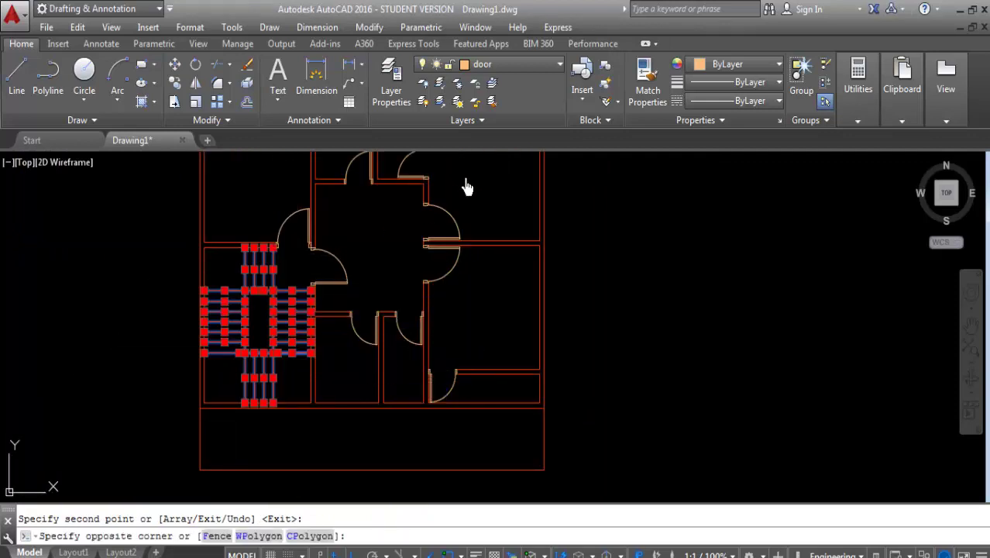
left_click(506, 68)
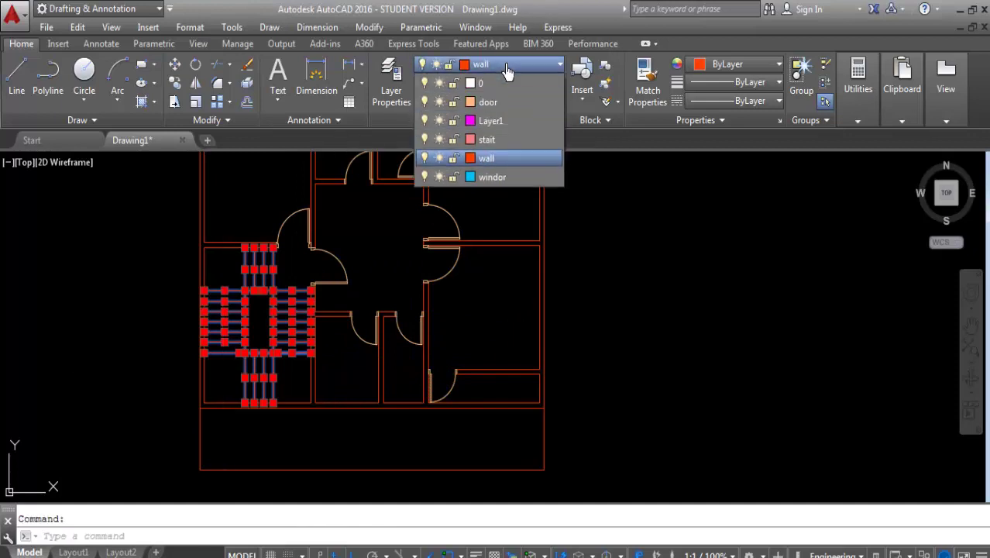
left_click(508, 147)
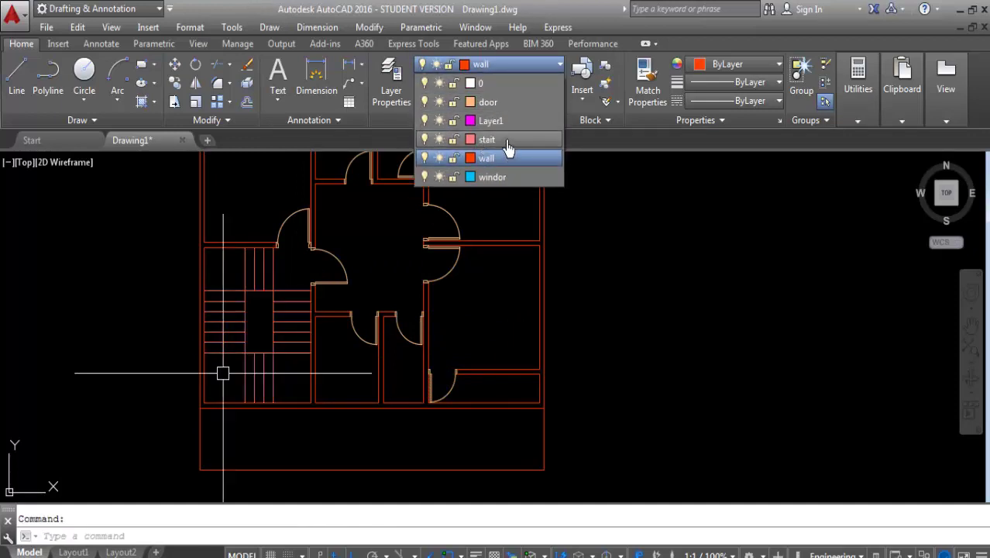
left_click(507, 147)
key("Escape")
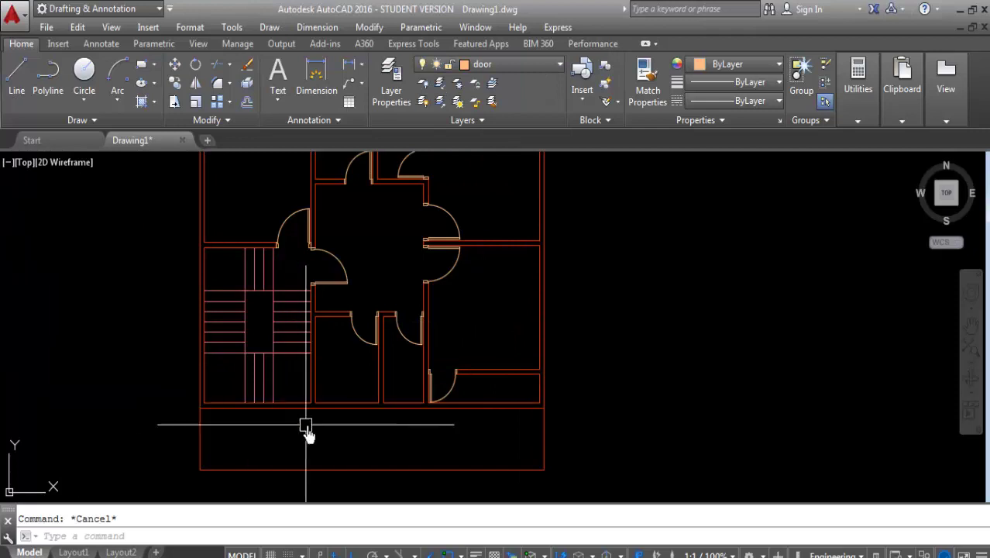
Recentre the floor plan and set layer 0 current from the Home ribbon layer list
scroll(420, 365, "up", 2)
scroll(360, 376, "down", 2)
scroll(325, 376, "down", 2)
middle_click_drag(324, 376, 448, 309)
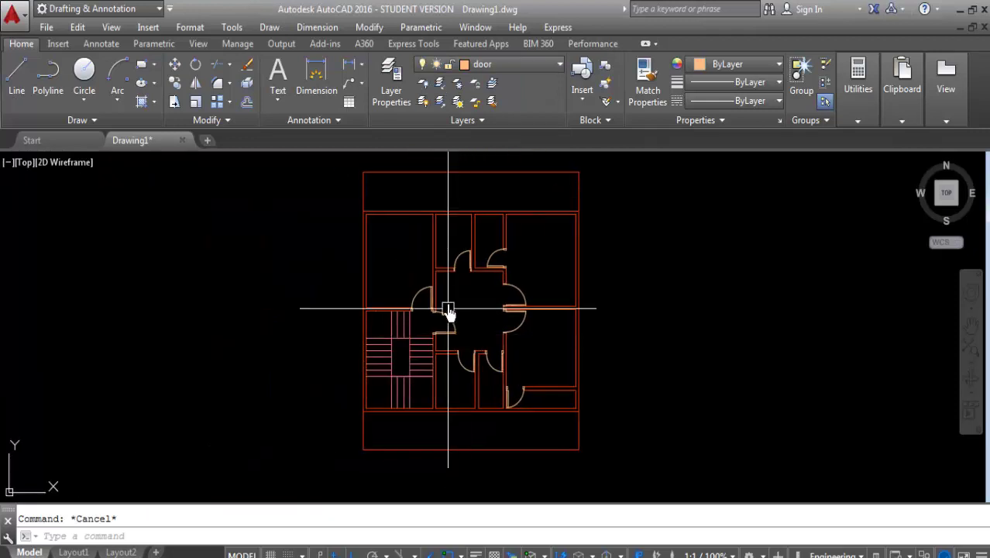
scroll(457, 298, "up", 1)
scroll(465, 283, "up", 1)
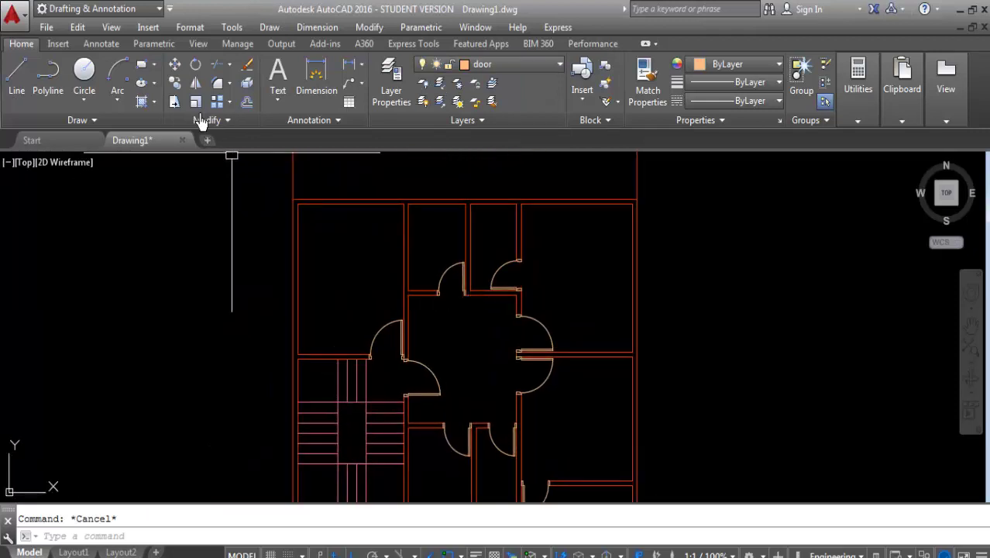
left_click(152, 104)
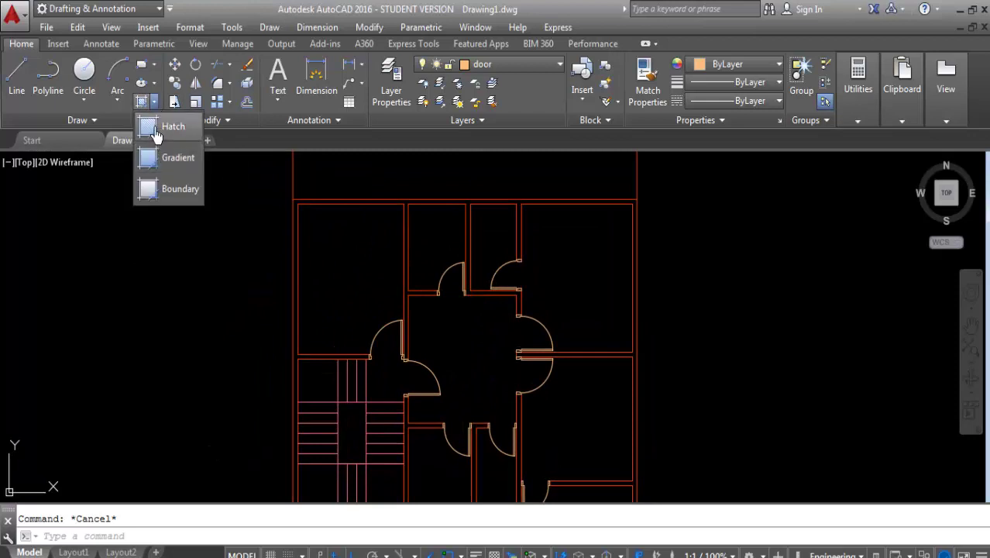
left_click(504, 66)
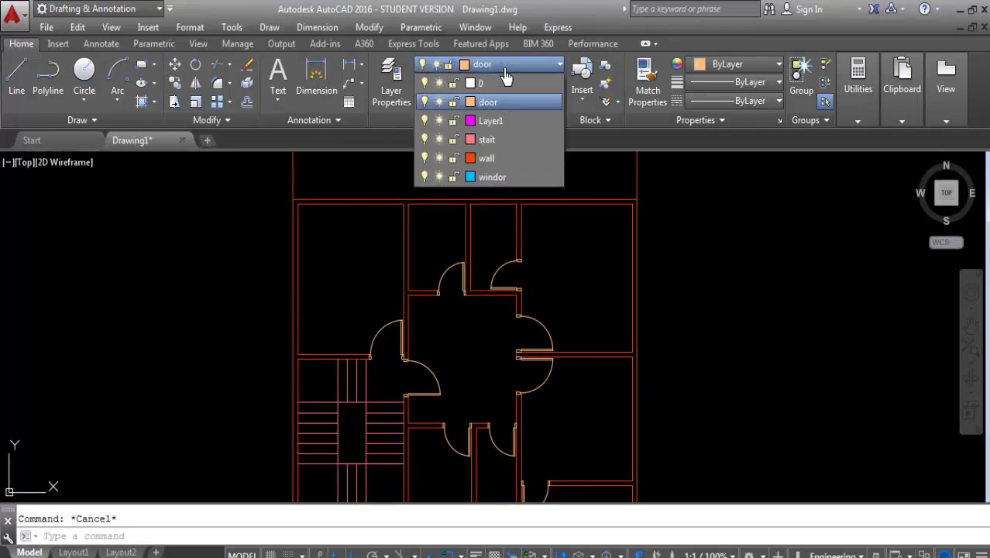
left_click(499, 85)
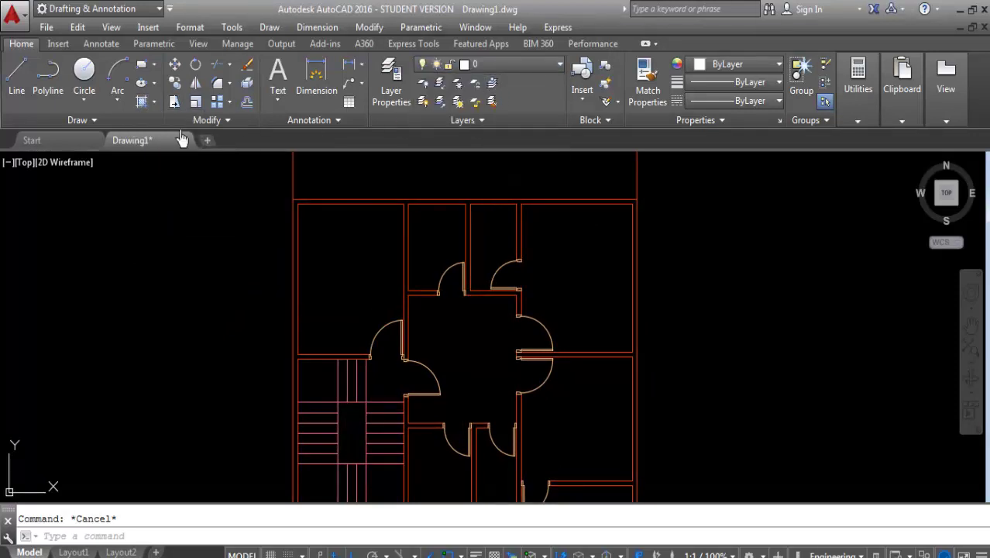
Start an ANSI31 hatch and pick a point inside the wall area as its boundary
left_click(153, 104)
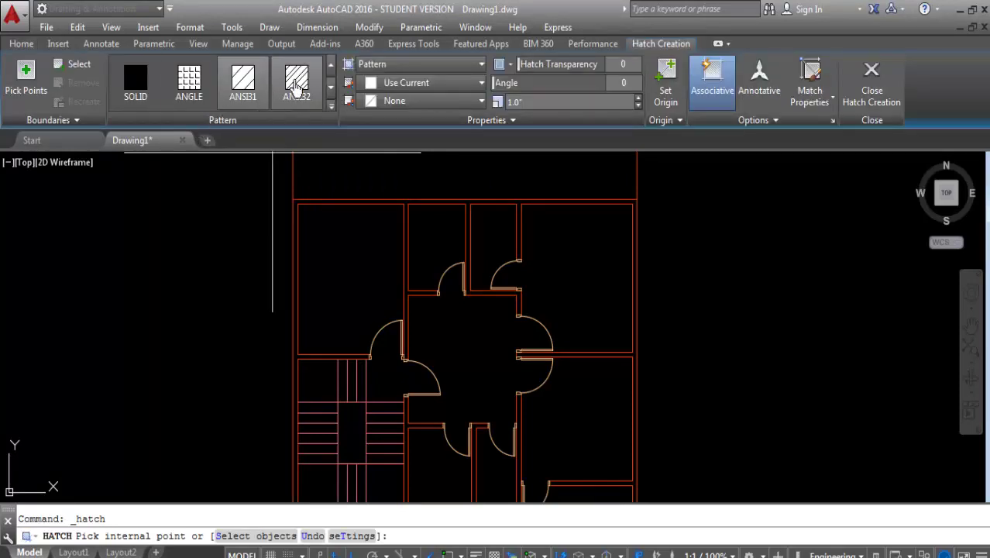
scroll(299, 220, "up", 2)
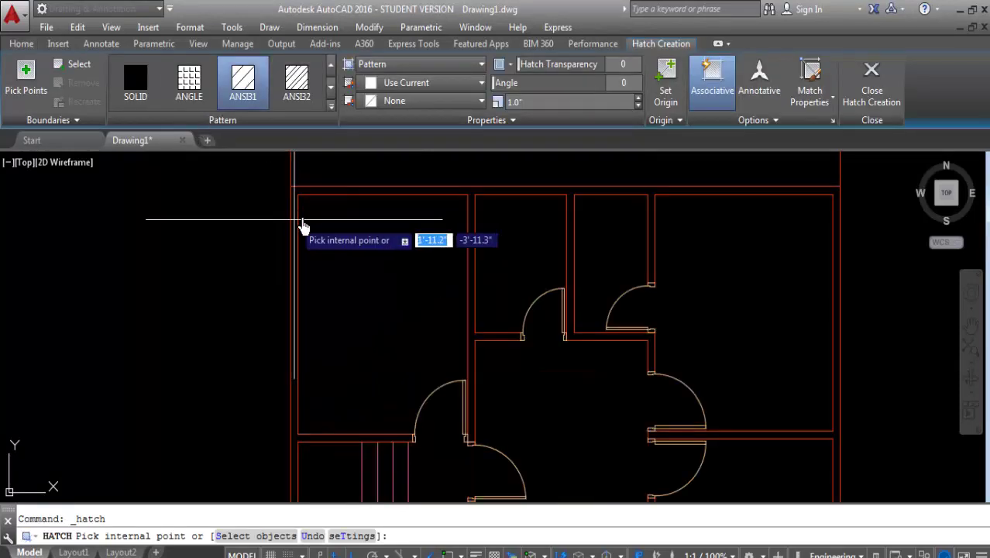
scroll(301, 217, "up", 2)
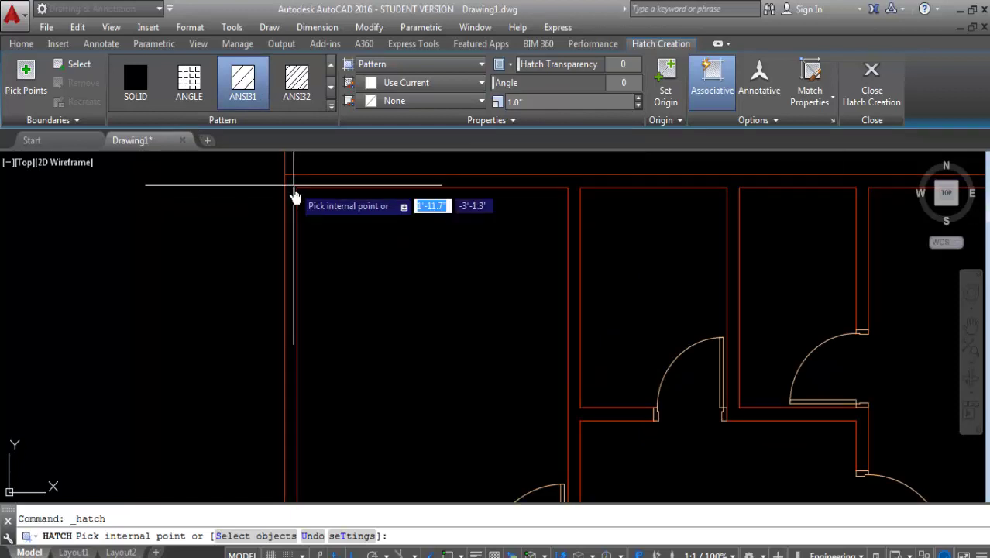
left_click(294, 193)
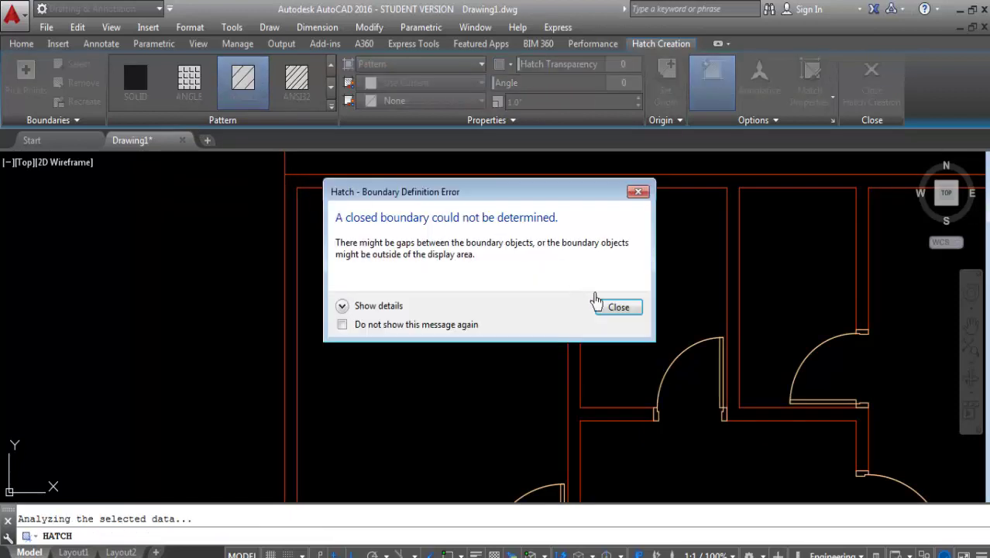
left_click(618, 308)
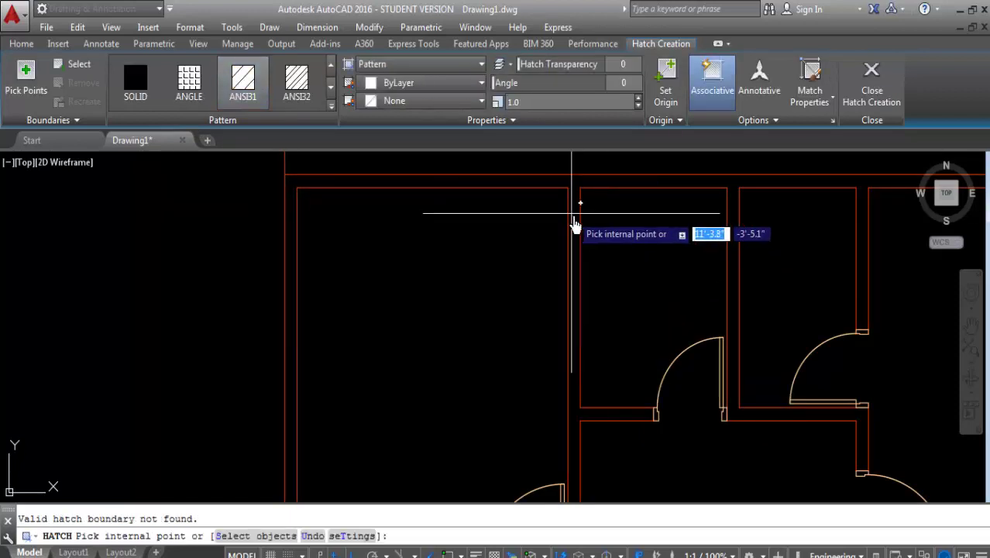
left_click(585, 230)
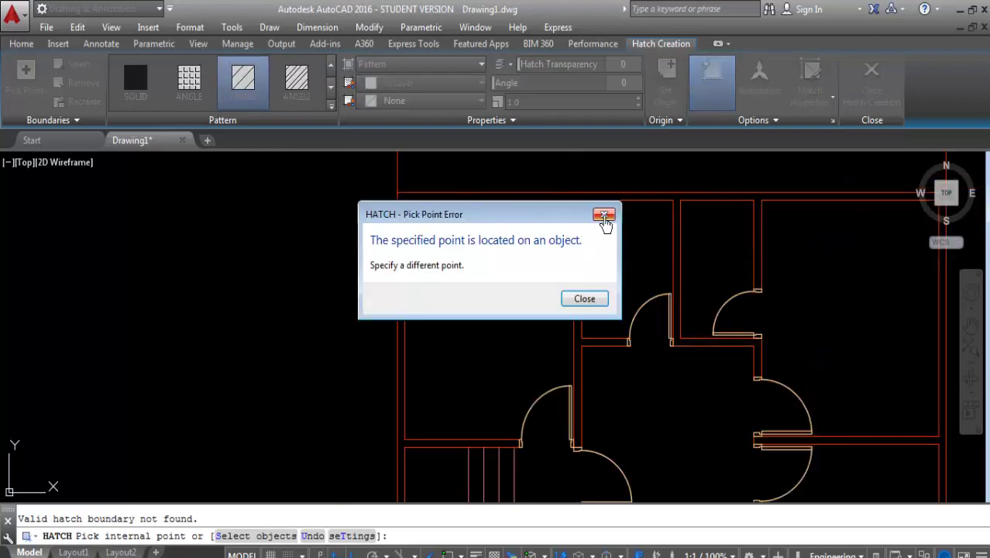
left_click(604, 216)
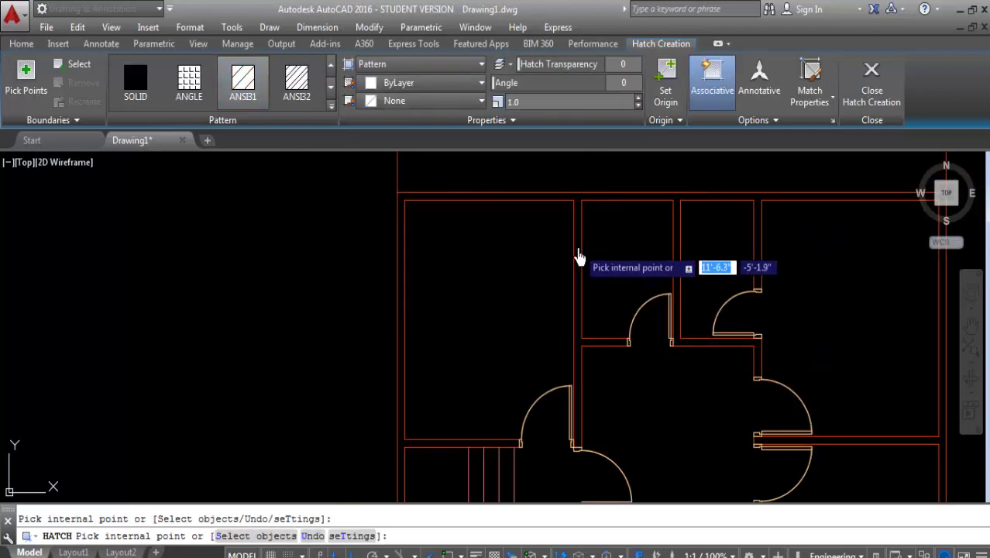
left_click(580, 257)
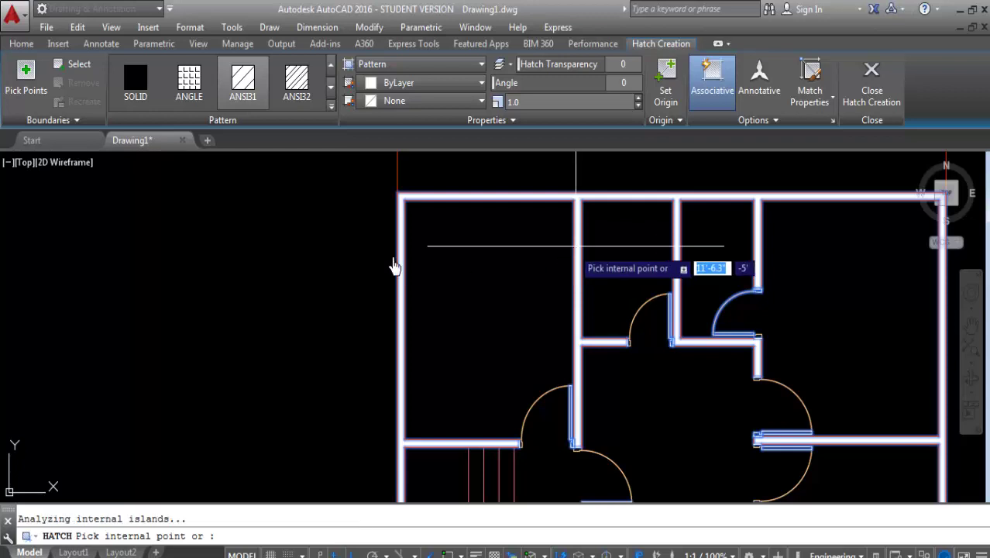
scroll(438, 267, "down", 3)
scroll(480, 215, "up", 2)
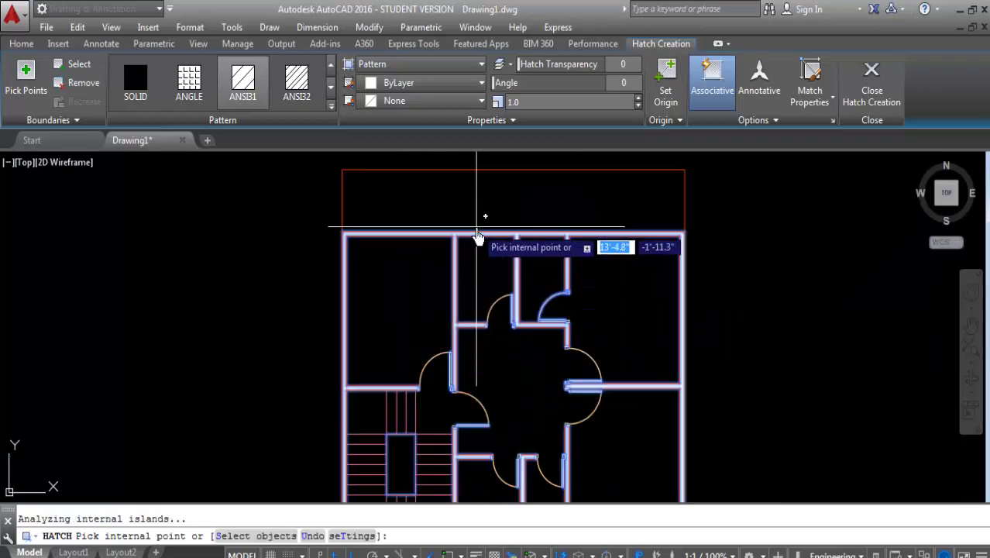
scroll(469, 240, "up", 3)
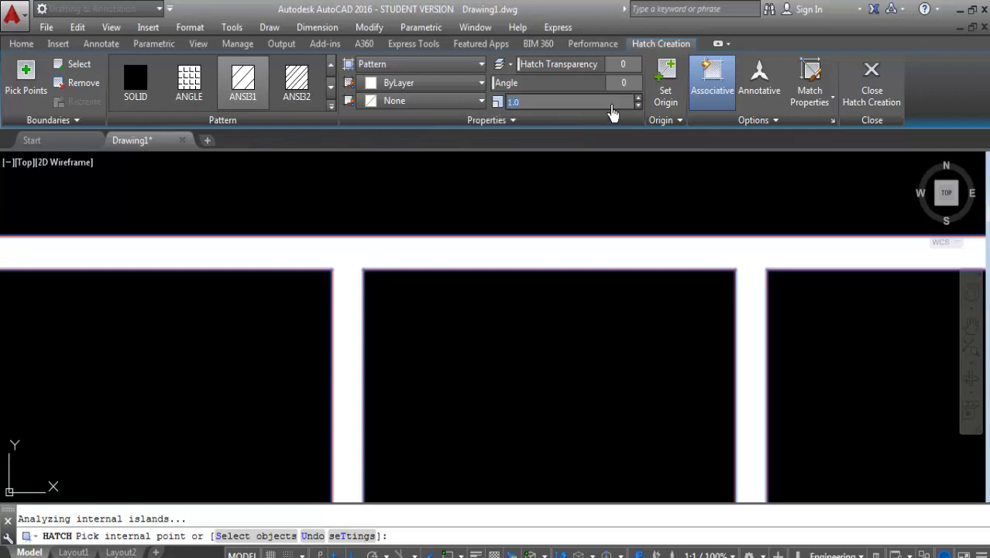
Raise the hatch pattern scale through 10 and 20 to 30, then finish the hatch
type("10")
key("Return")
scroll(497, 287, "down", 2)
scroll(550, 225, "down", 3)
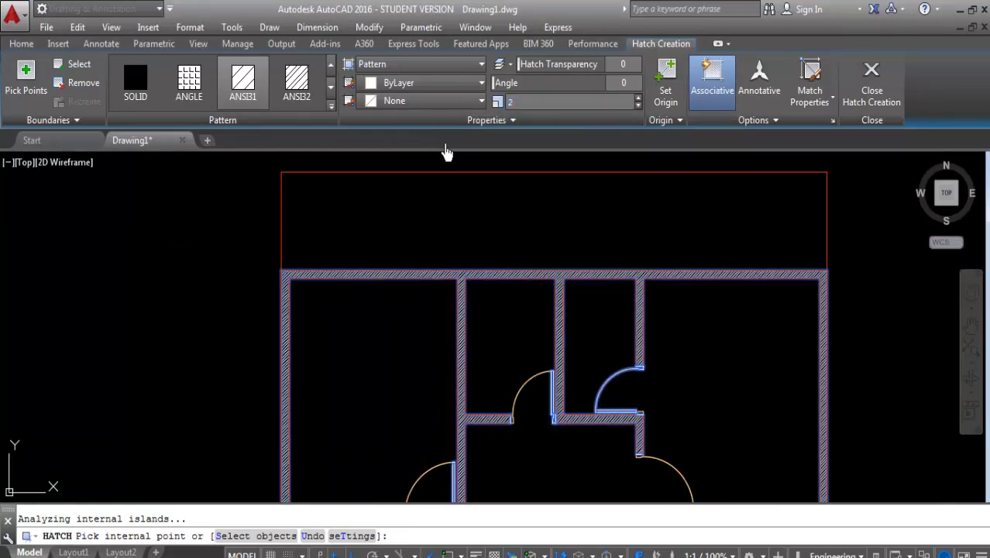
type("0")
key("Return")
scroll(461, 240, "down", 2)
type("3")
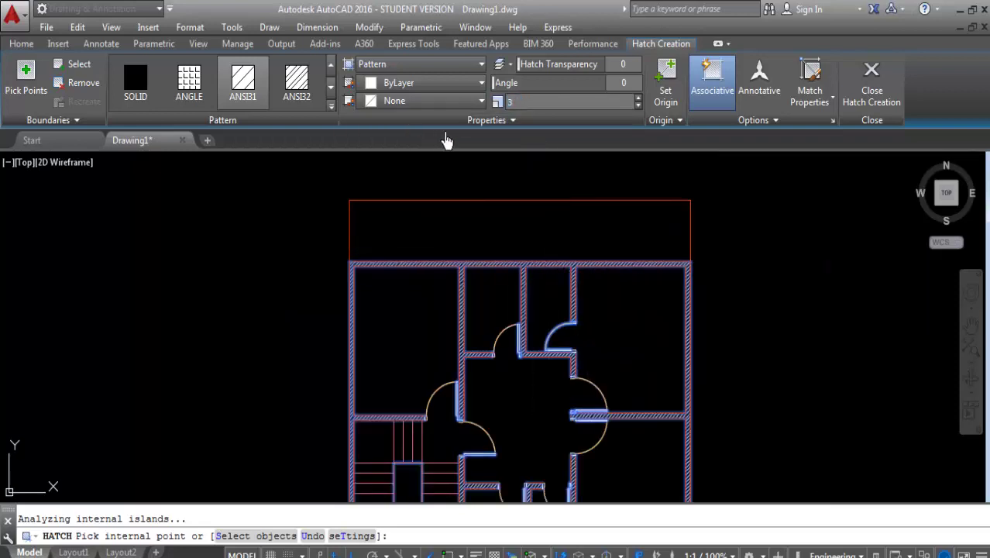
type("0")
key("Return")
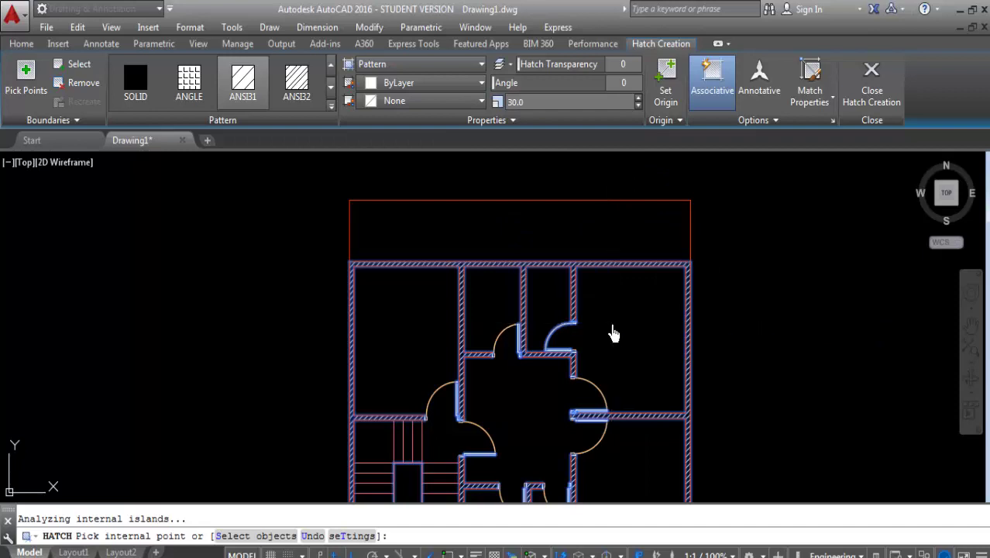
key("Escape")
scroll(568, 288, "down", 3)
scroll(553, 327, "up", 3)
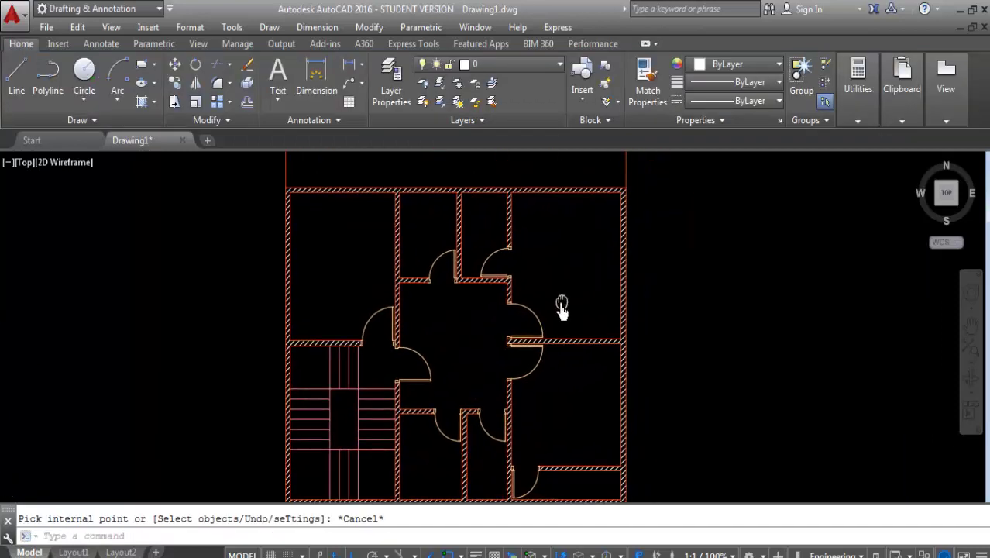
middle_click_drag(562, 306, 554, 324)
middle_click_drag(508, 393, 418, 347)
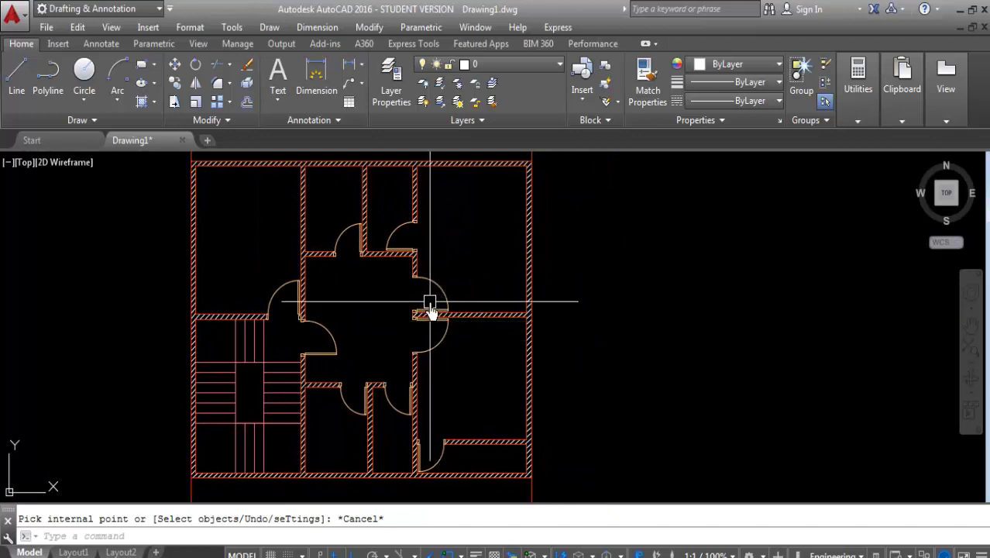
scroll(431, 310, "down", 2)
scroll(431, 310, "up", 3)
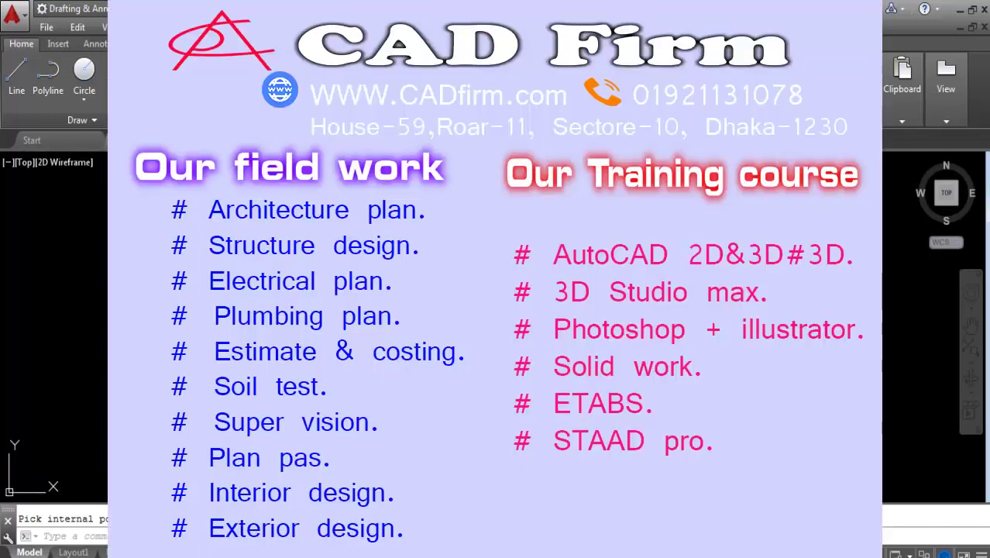